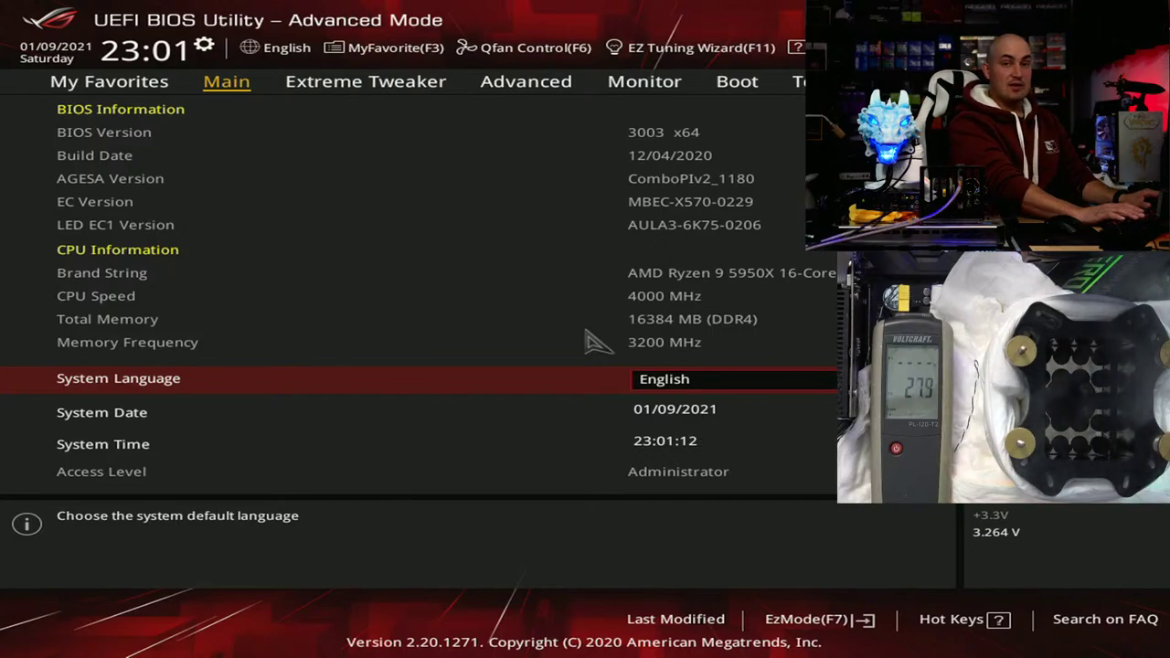
Step: Go through the Extreme Tweaker settings from Overclocking Presets down to DRAM Timing Control
key(Right)
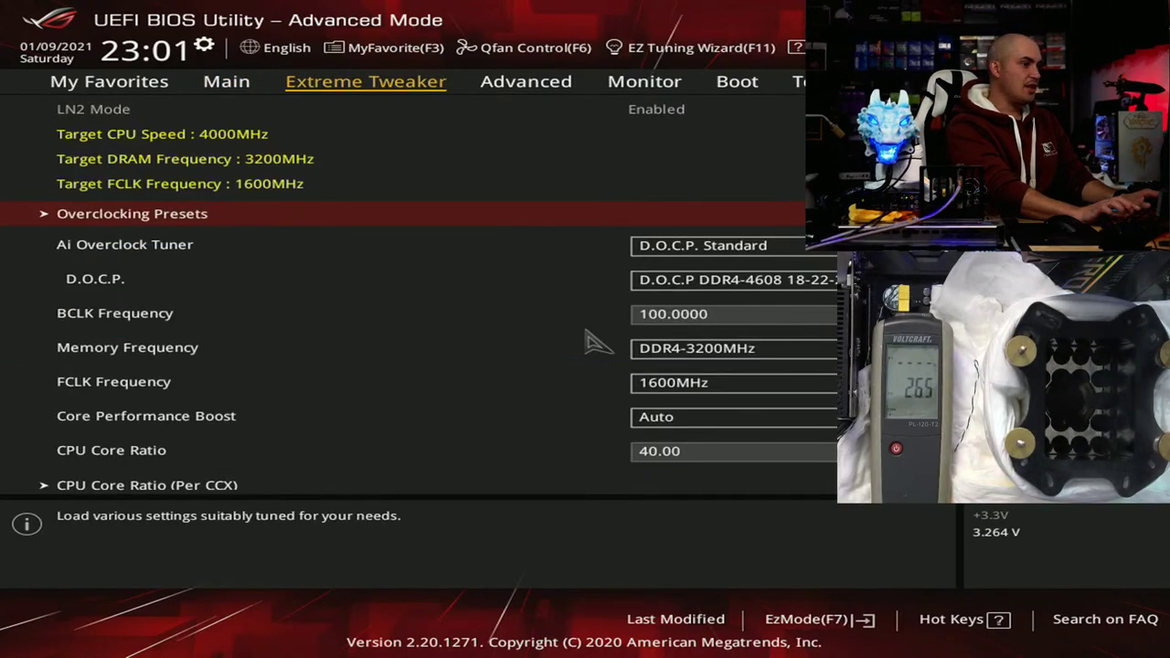
key(Down)
key(Down)
key(Down)
key(Down)
key(Down)
key(Down)
key(Down)
key(Down)
key(Down)
key(Down)
key(Down)
key(Down)
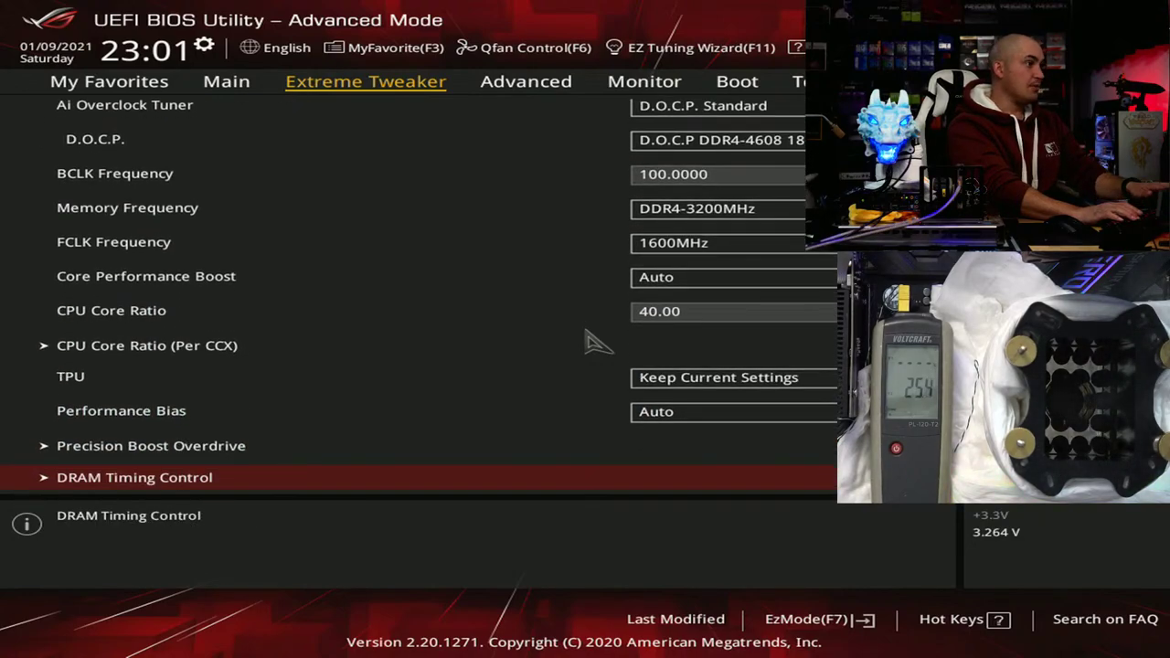
Step: Apply the Full Speed profile to the CPU fan in Q-Fan Control and return to Advanced Mode
key(F7)
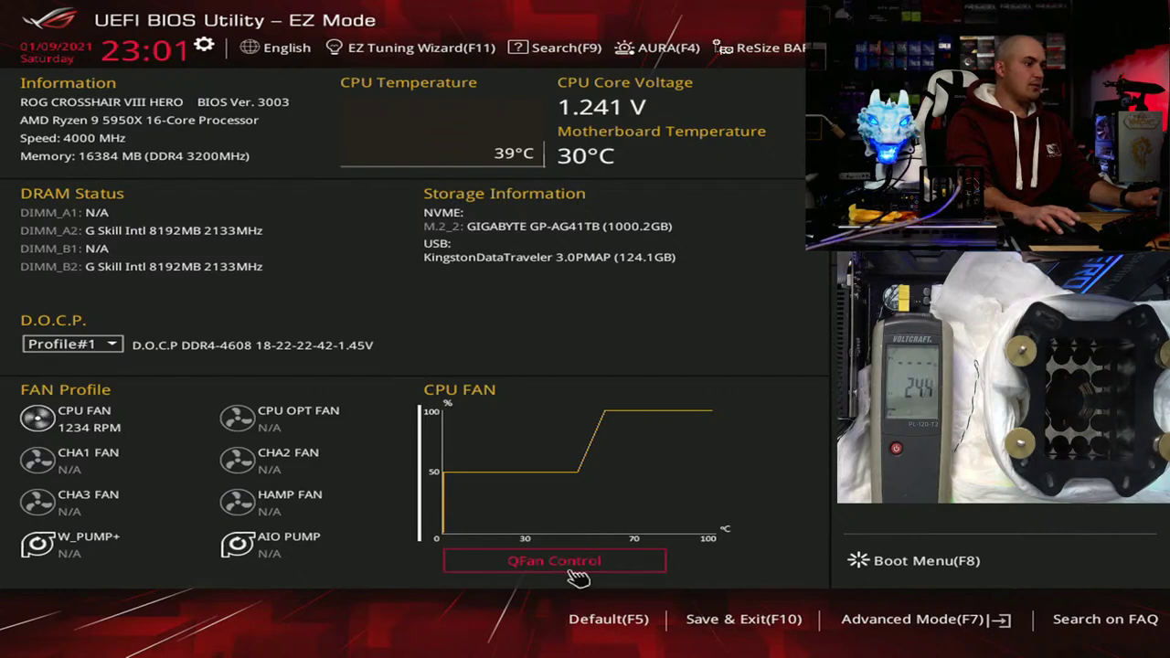
click(541, 561)
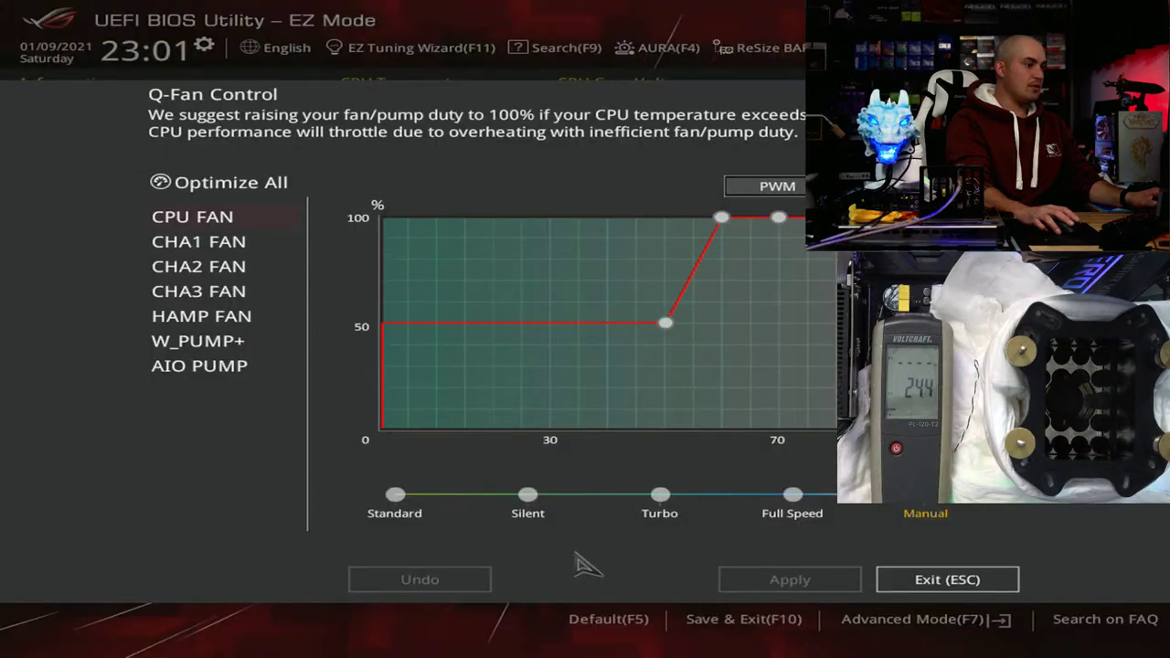
click(794, 495)
click(830, 590)
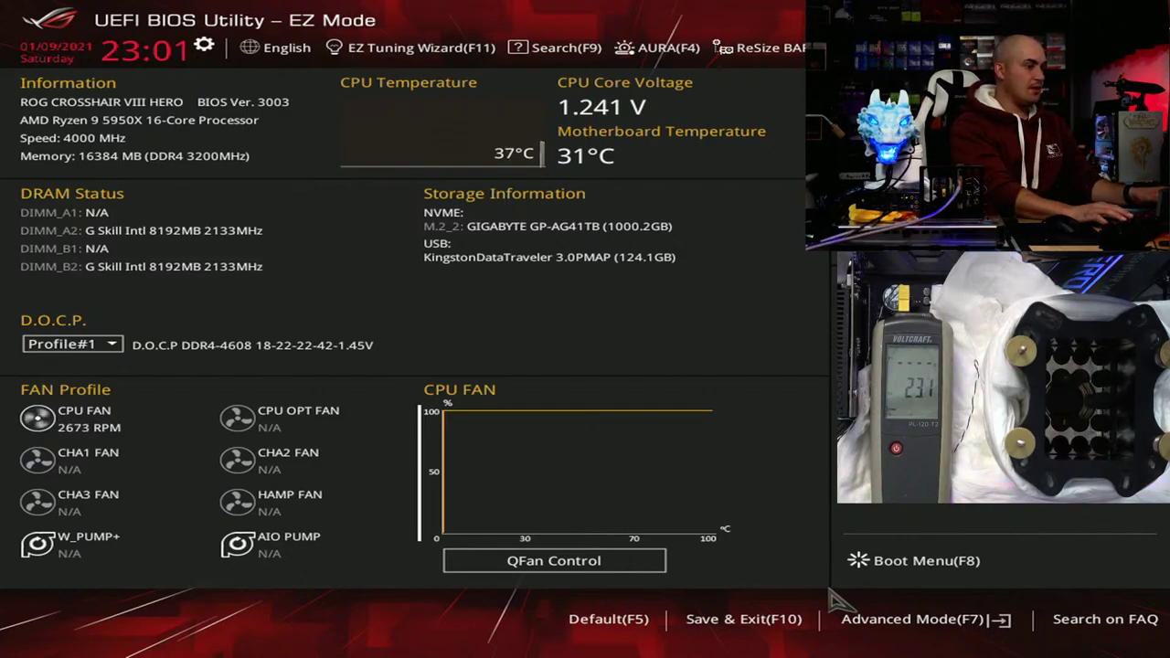
key(F7)
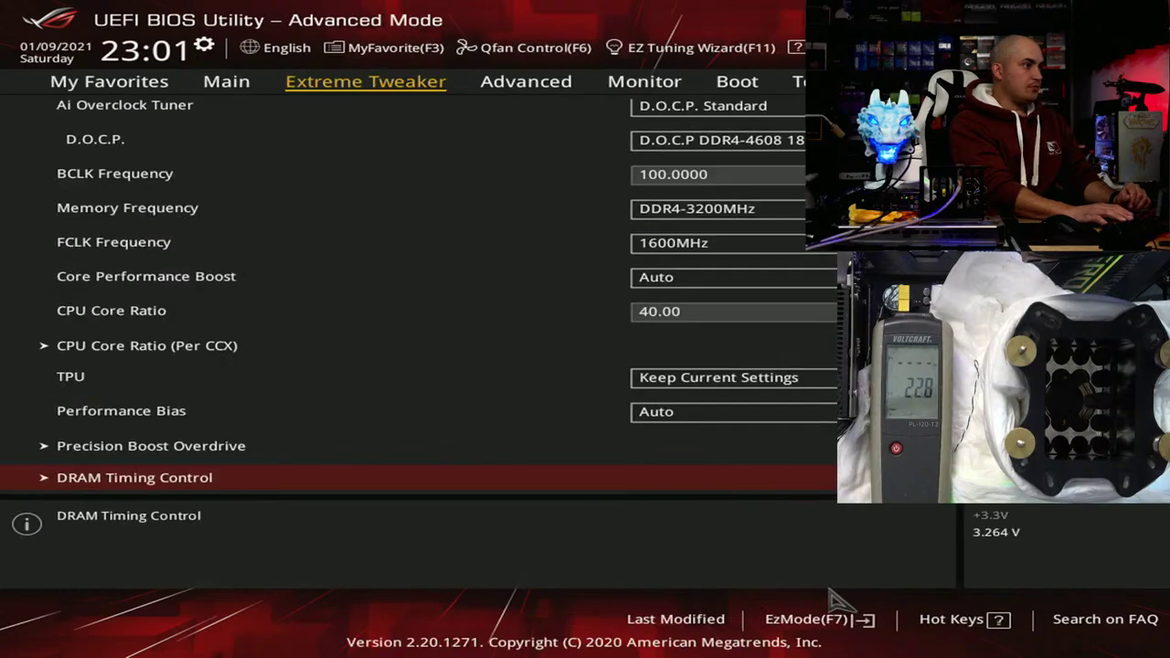
Step: Set the CPU SOC Voltage to Manual with a VDDSOC Voltage Override of 1.20000 V
key(Up)
key(Up)
key(Up)
key(Up)
key(Up)
key(Up)
key(Down)
key(Down)
key(Down)
key(Down)
key(Down)
key(Down)
key(Down)
key(Down)
key(Down)
key(Down)
key(Down)
key(Down)
key(Down)
key(Down)
key(Down)
key(Down)
key(Down)
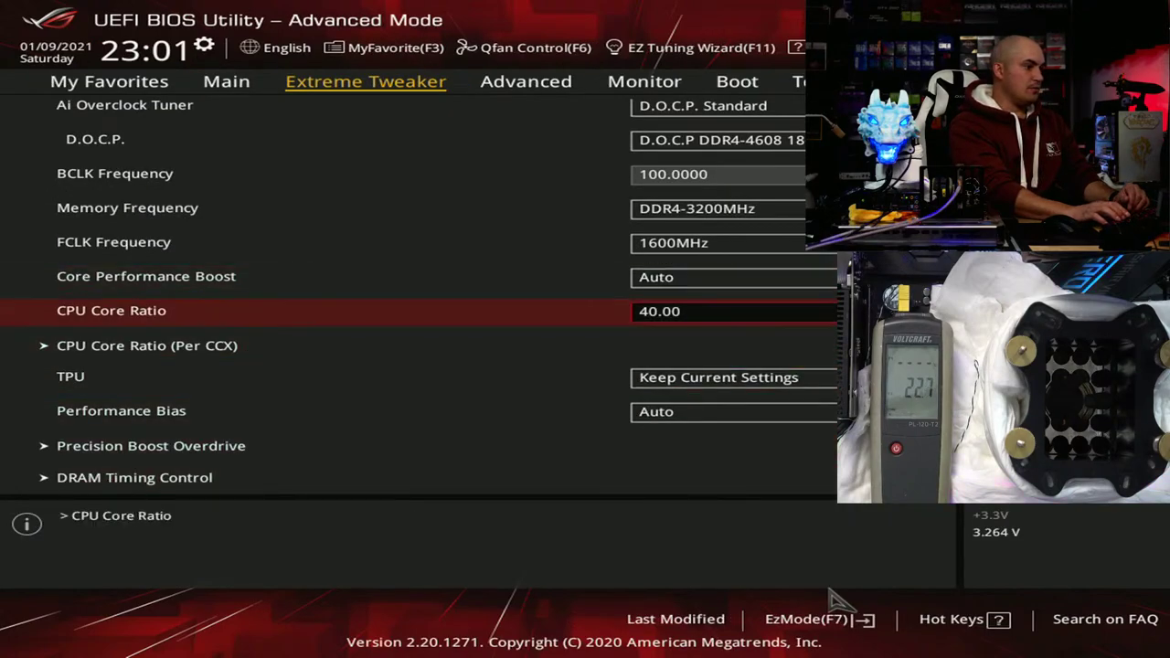
key(Up)
key(Up)
key(Up)
key(Up)
key(Up)
key(Up)
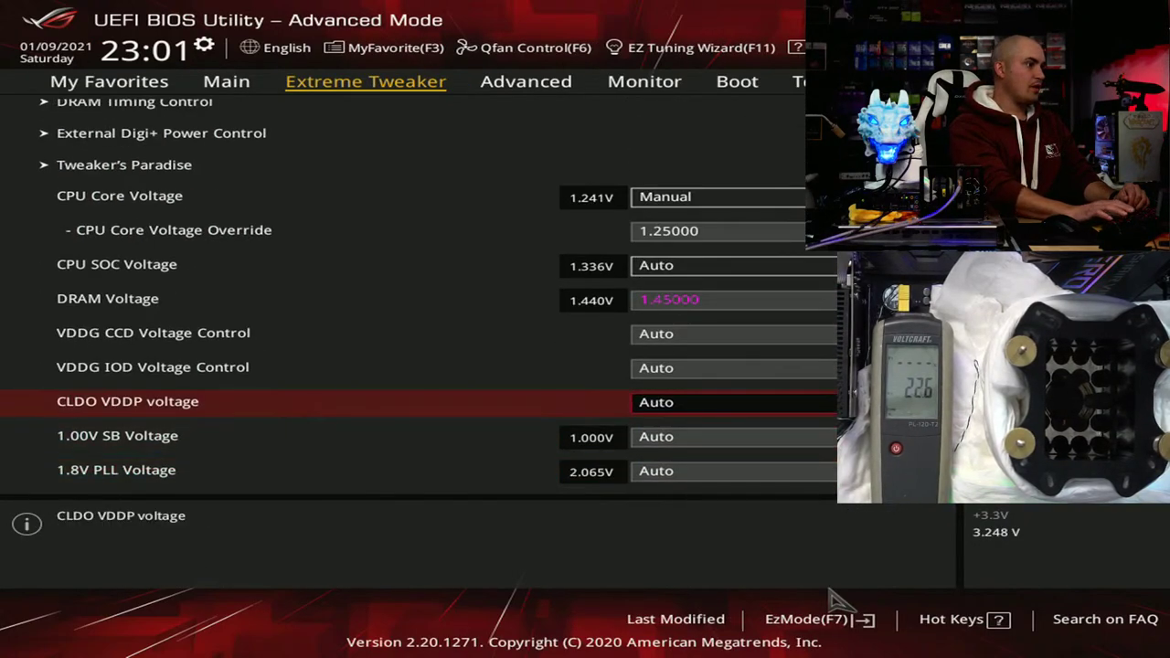
key(Return)
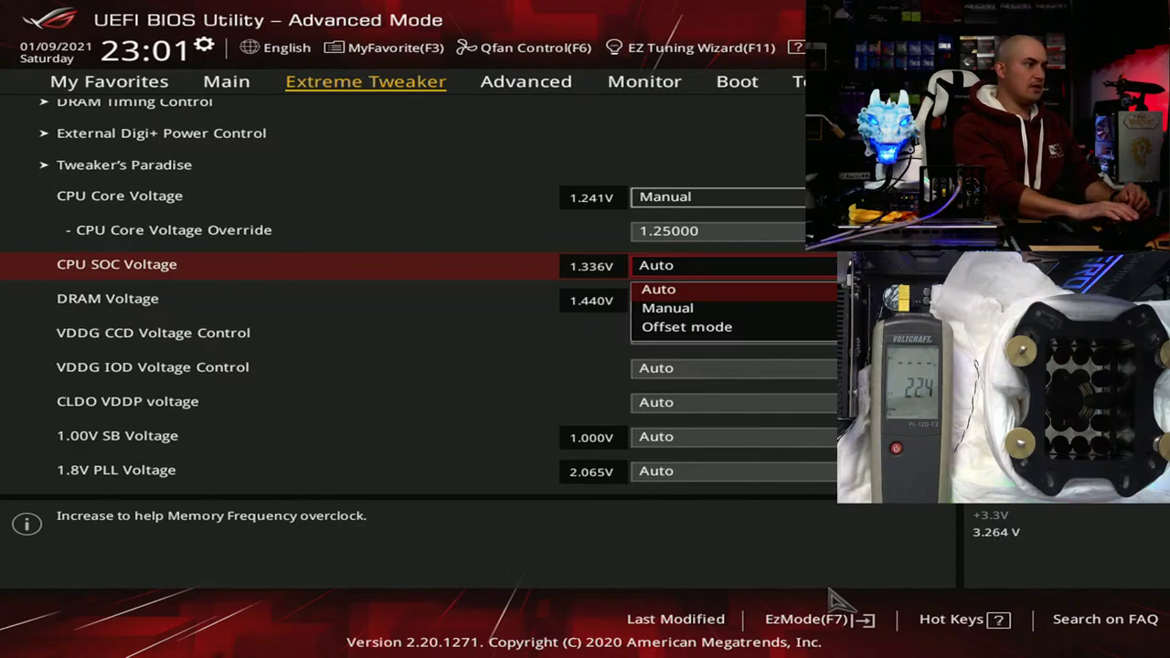
key(Escape)
key(Return)
key(Down)
key(Return)
key(Down)
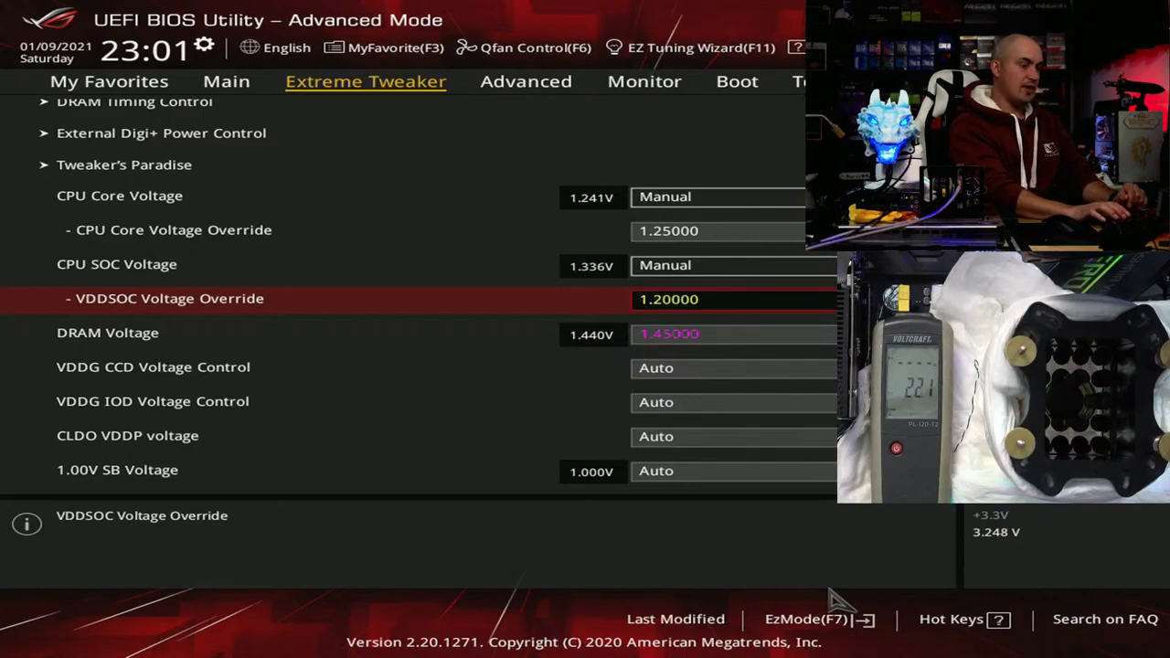
Step: Review the remaining voltage settings between DRAM Voltage and 1.8V PLL Voltage, including the VDDG and CLDO VDDP entries
key(Down)
key(Down)
key(Down)
key(Down)
key(Down)
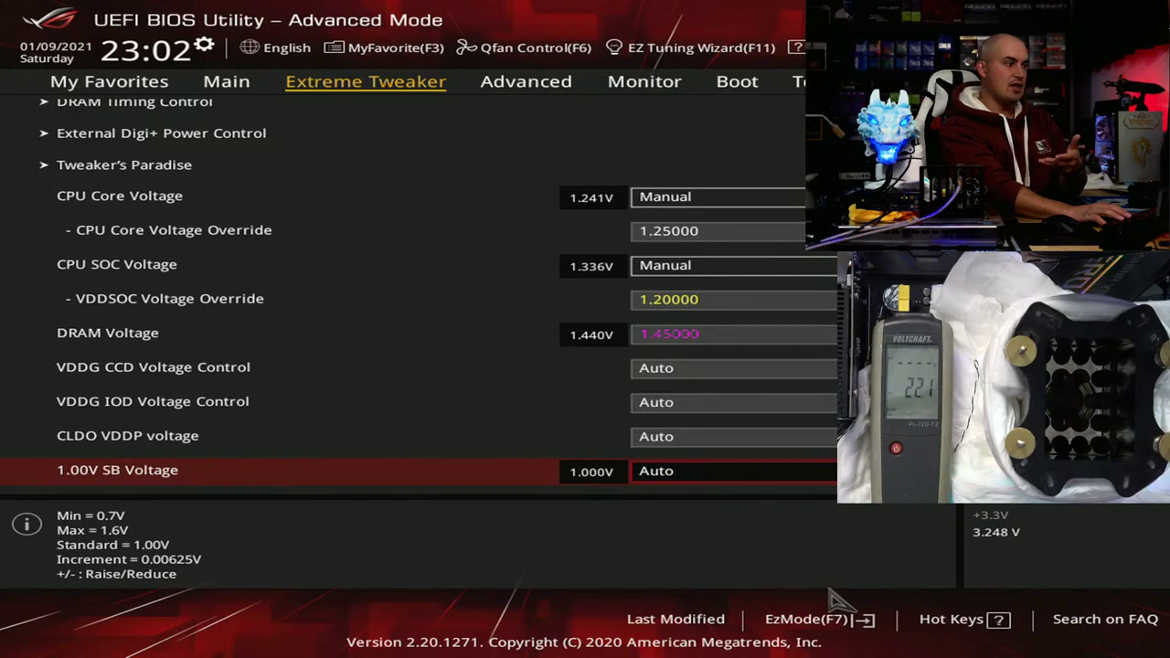
key(Down)
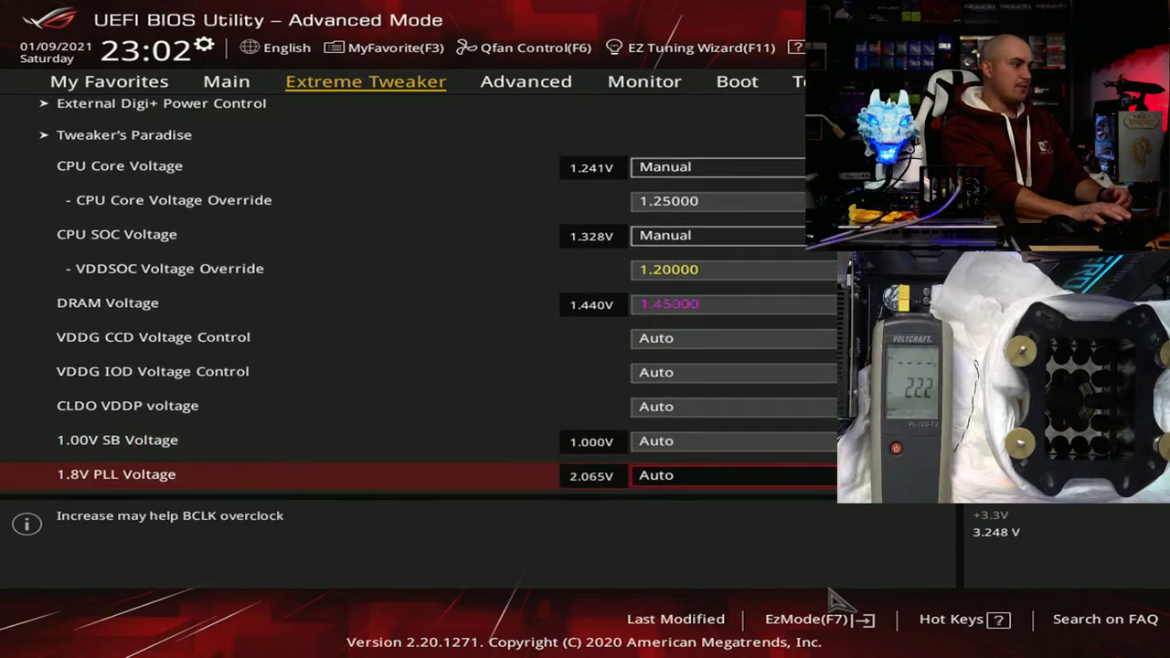
key(Up)
key(Up)
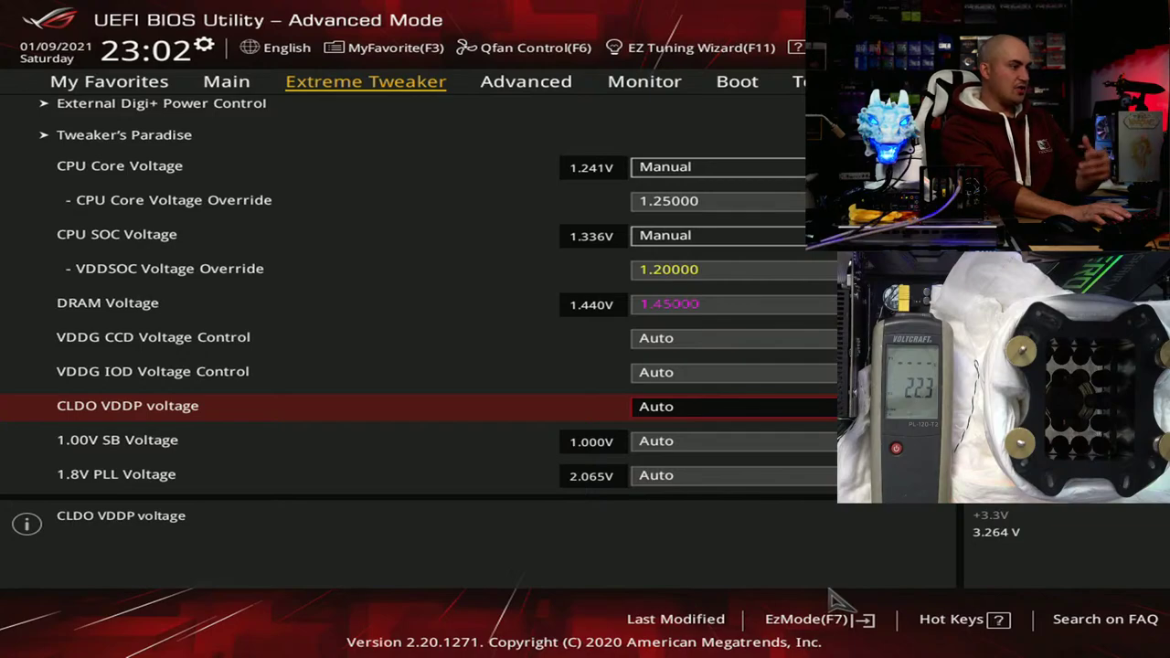
key(Up)
key(Up)
key(Up)
key(Up)
key(Up)
key(Up)
key(Up)
key(Up)
key(Up)
key(Up)
key(Up)
key(Up)
key(Up)
key(Up)
key(Up)
key(Up)
key(Up)
key(Up)
key(Up)
key(Up)
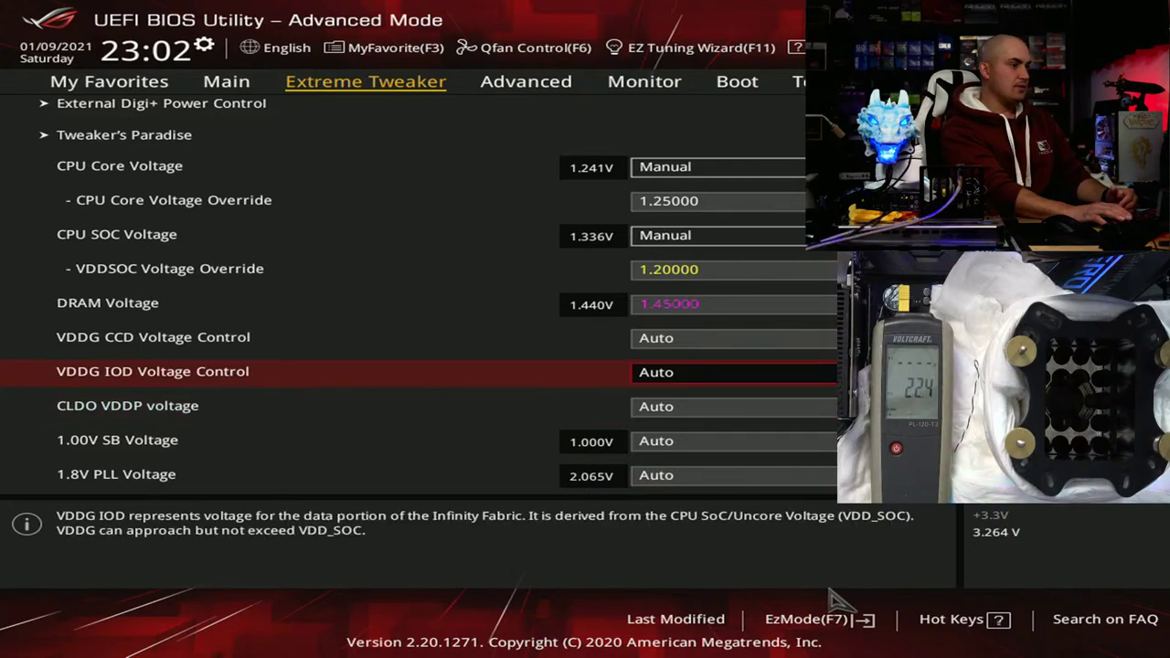
Step: Save the SOC voltage and CPU fan changes and reset the system
key(F10)
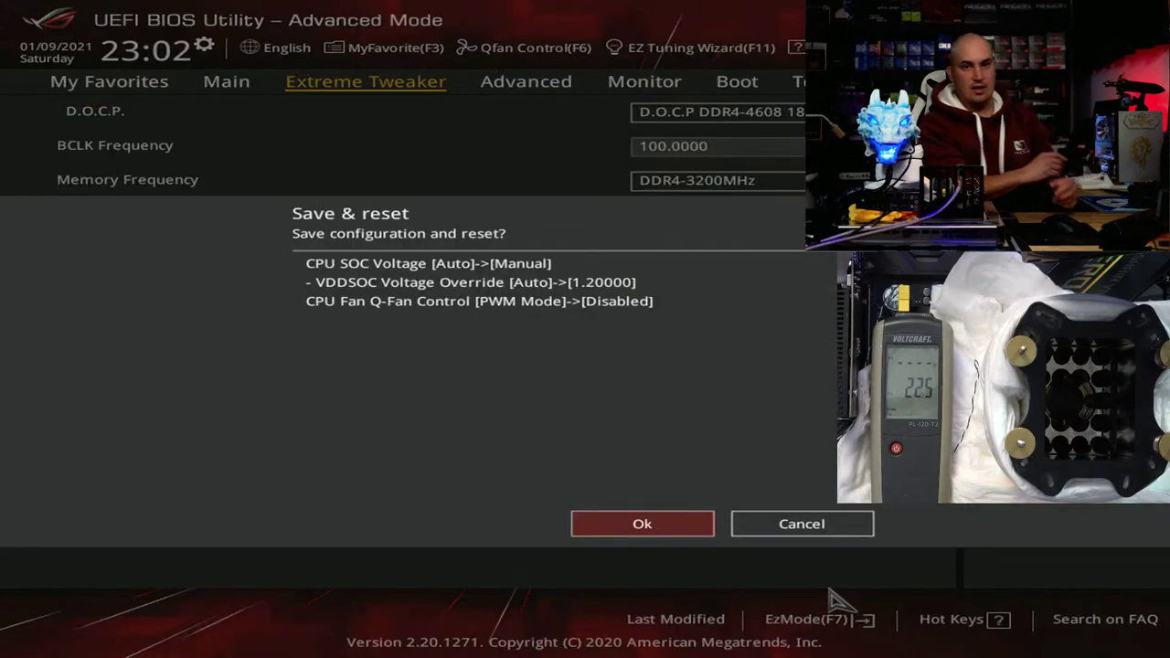
key(Return)
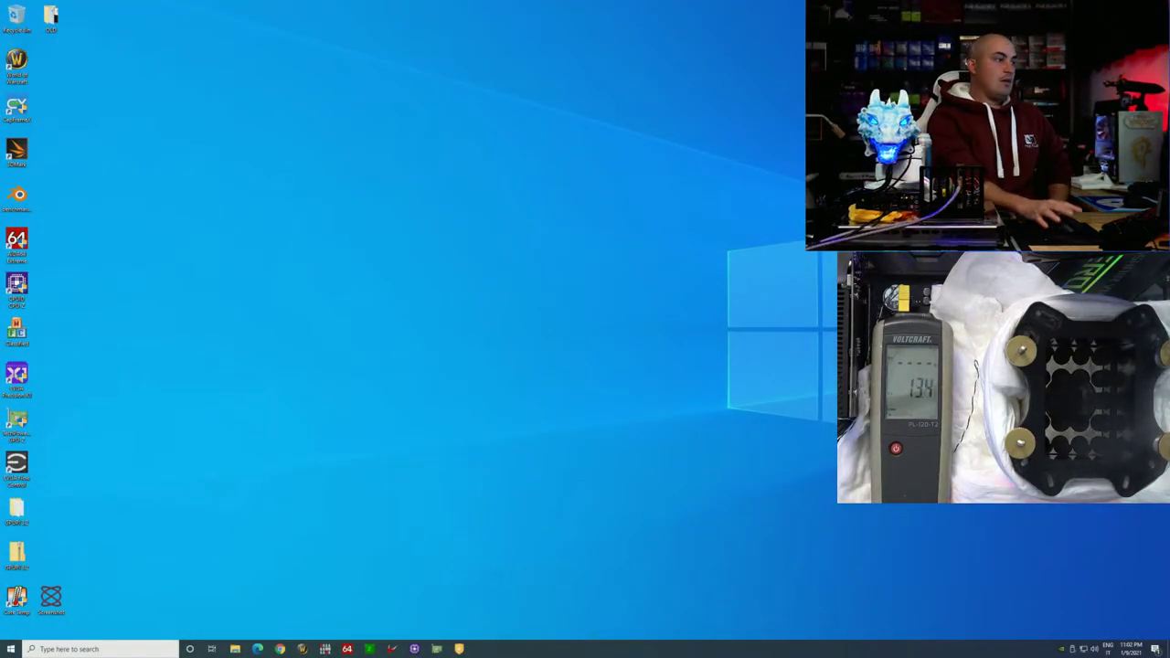
Step: Launch Core Temp, check the CPU's frequencies and temperature as it cools, and close the program
double_click(16, 596)
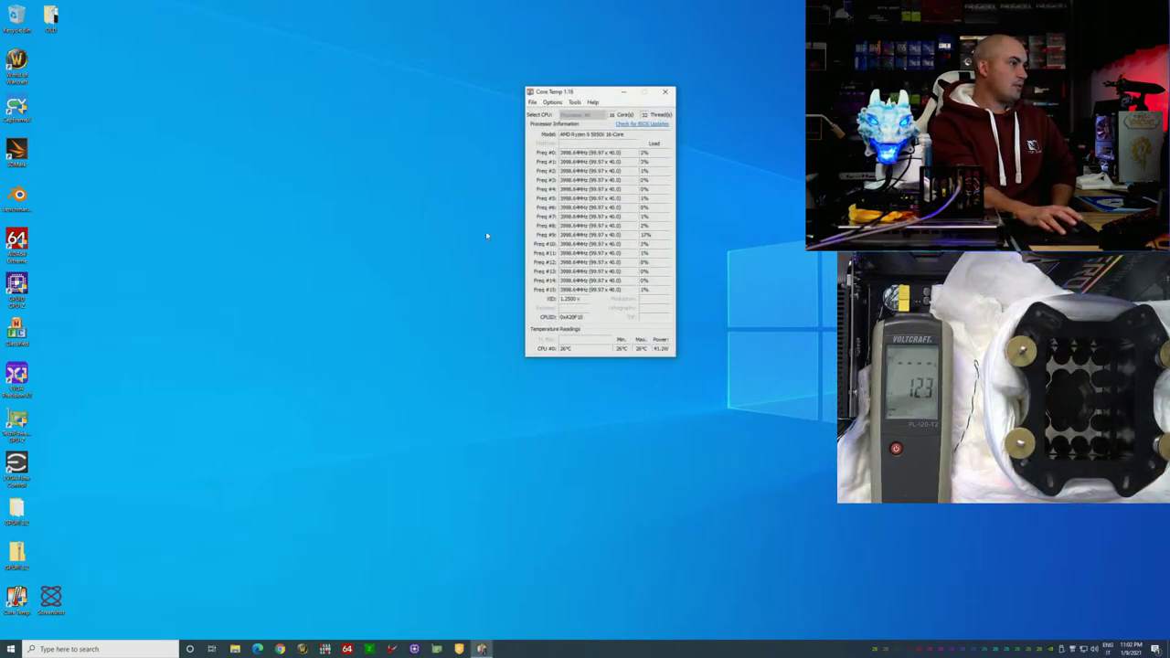
drag(592, 99, 663, 190)
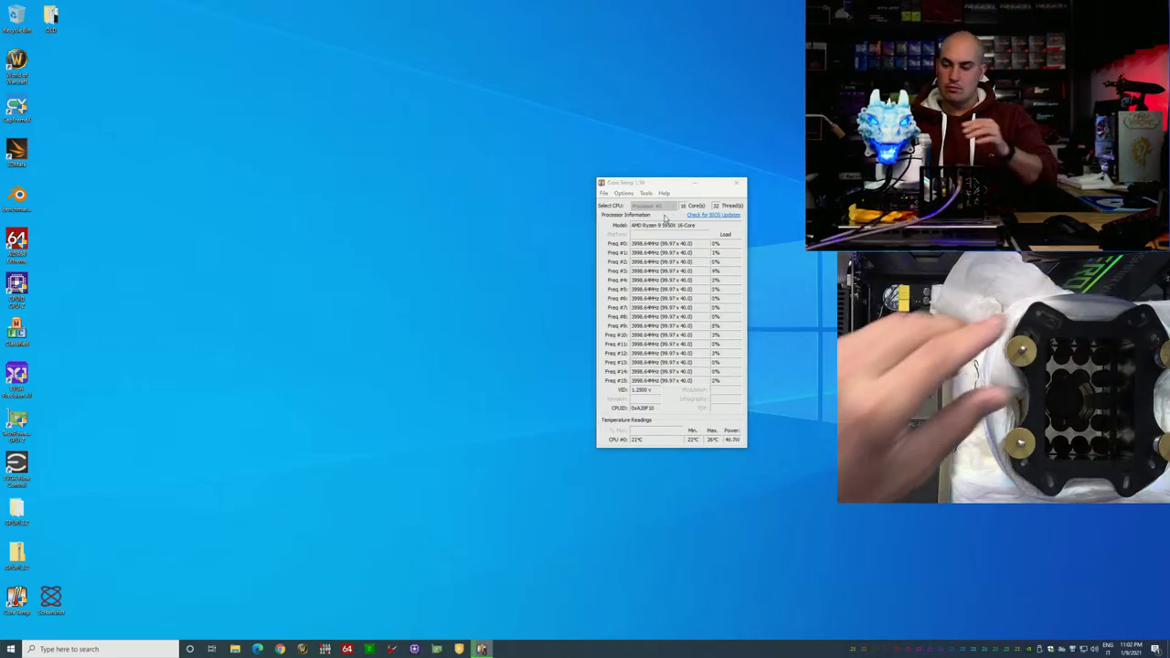
click(665, 218)
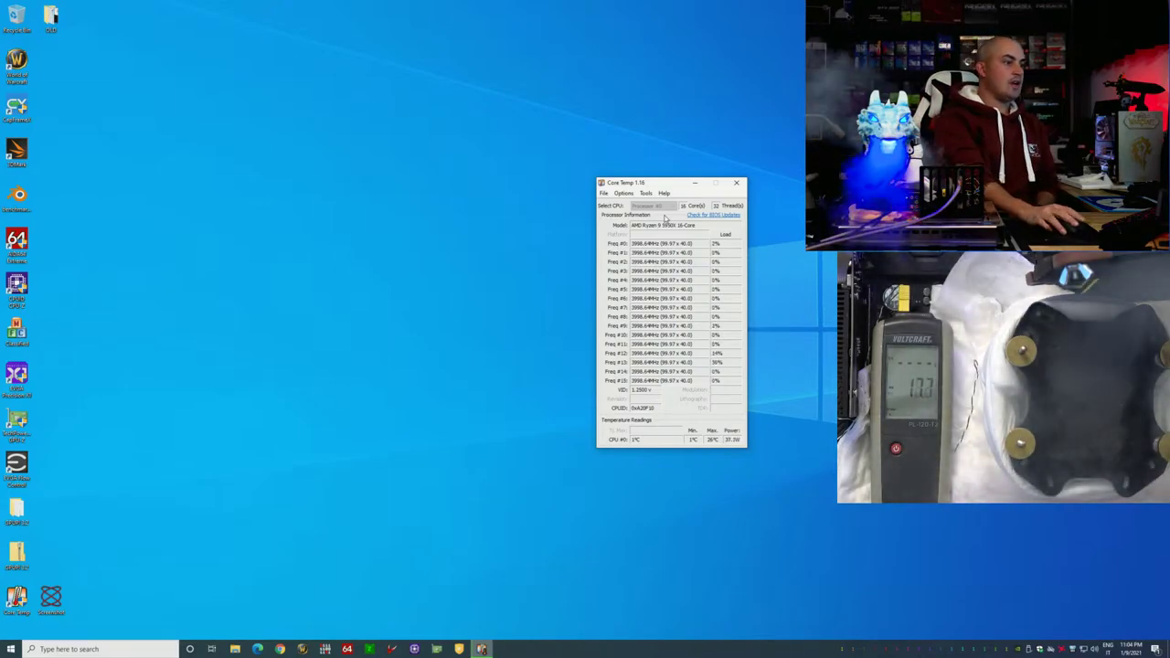
click(735, 184)
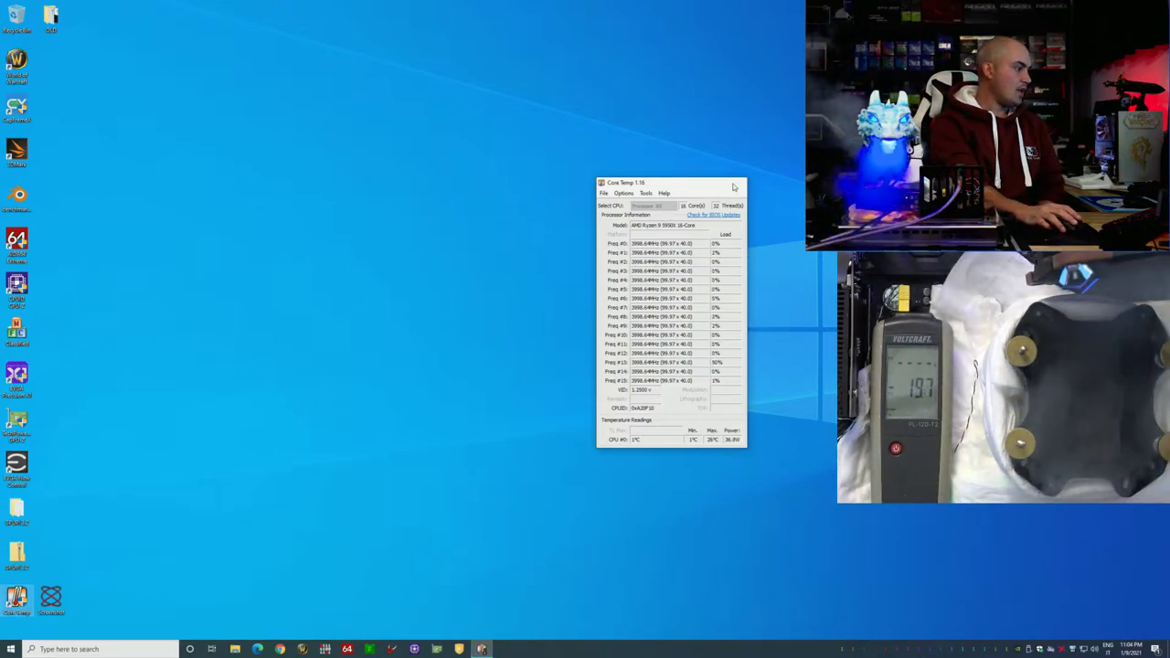
Step: Restart the computer from Windows and enter the UEFI BIOS setup during boot
click(13, 650)
click(11, 629)
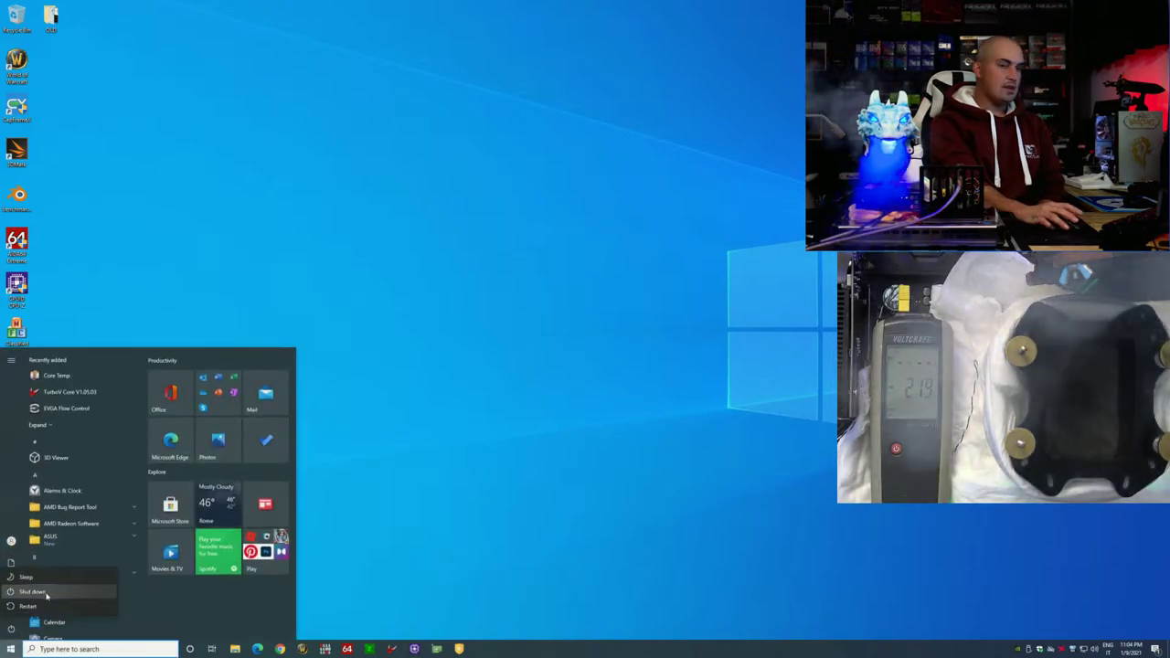
click(44, 607)
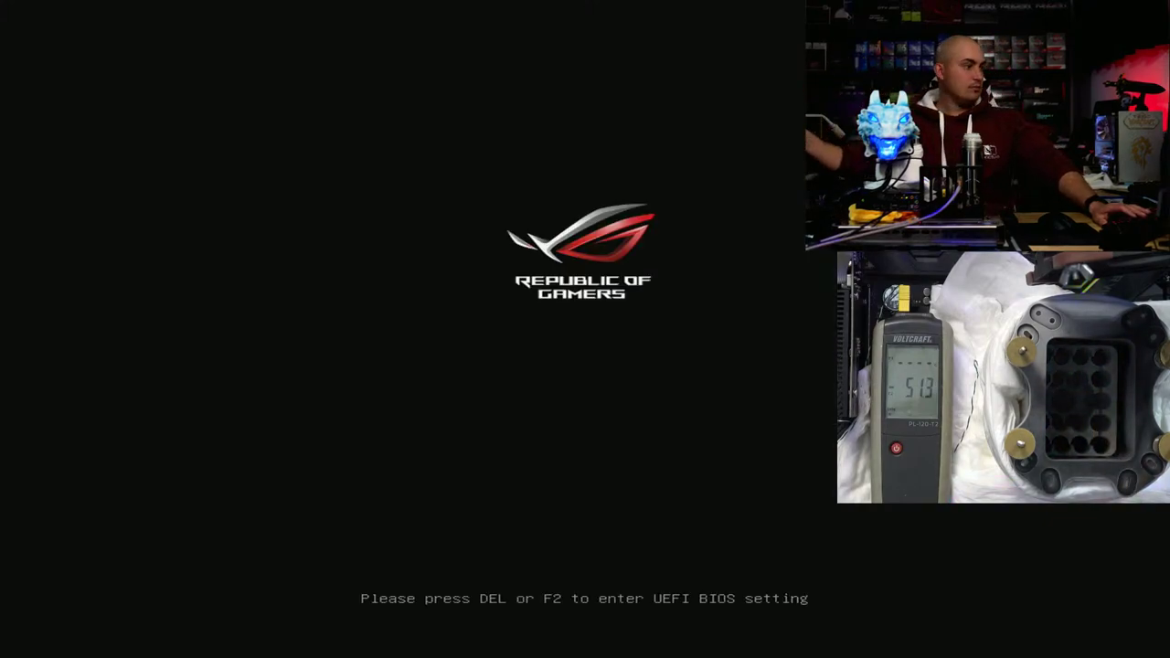
key(Delete)
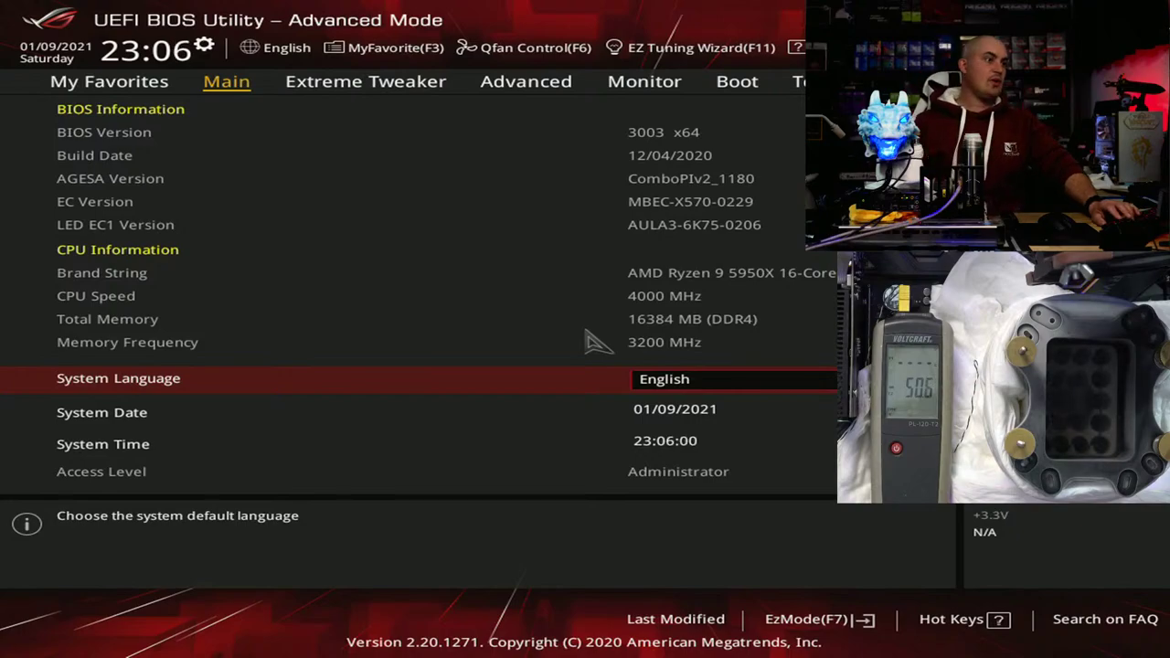
Step: Set the VDDSOC Voltage Override to 1.35 V in the Extreme Tweaker settings
key(Right)
key(Down)
key(Down)
key(Down)
key(Down)
key(Down)
key(Down)
key(Down)
key(Down)
key(Down)
key(Down)
key(Down)
key(Down)
key(Down)
key(Down)
key(Down)
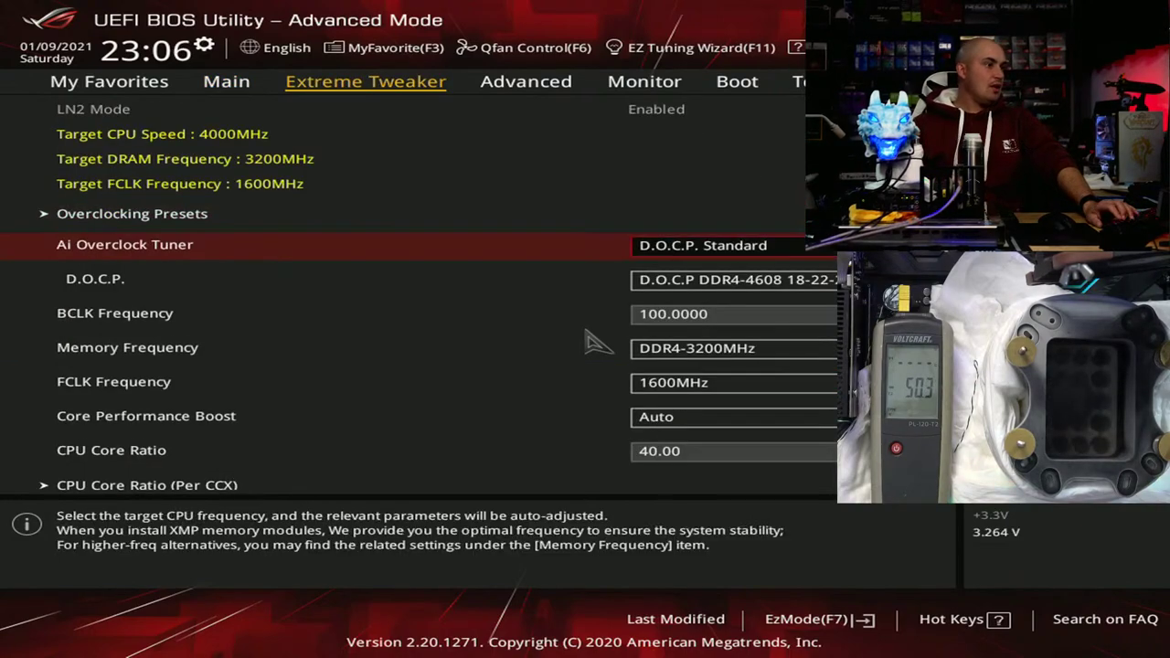
key(Down)
key(Down)
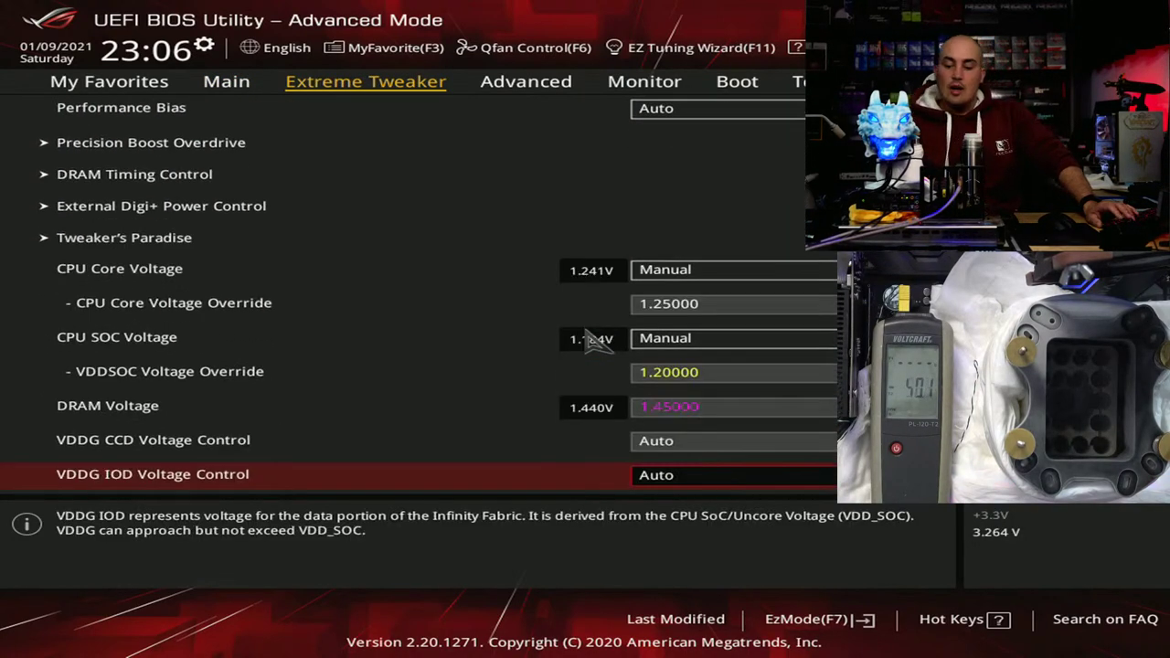
key(Up)
key(Up)
key(Up)
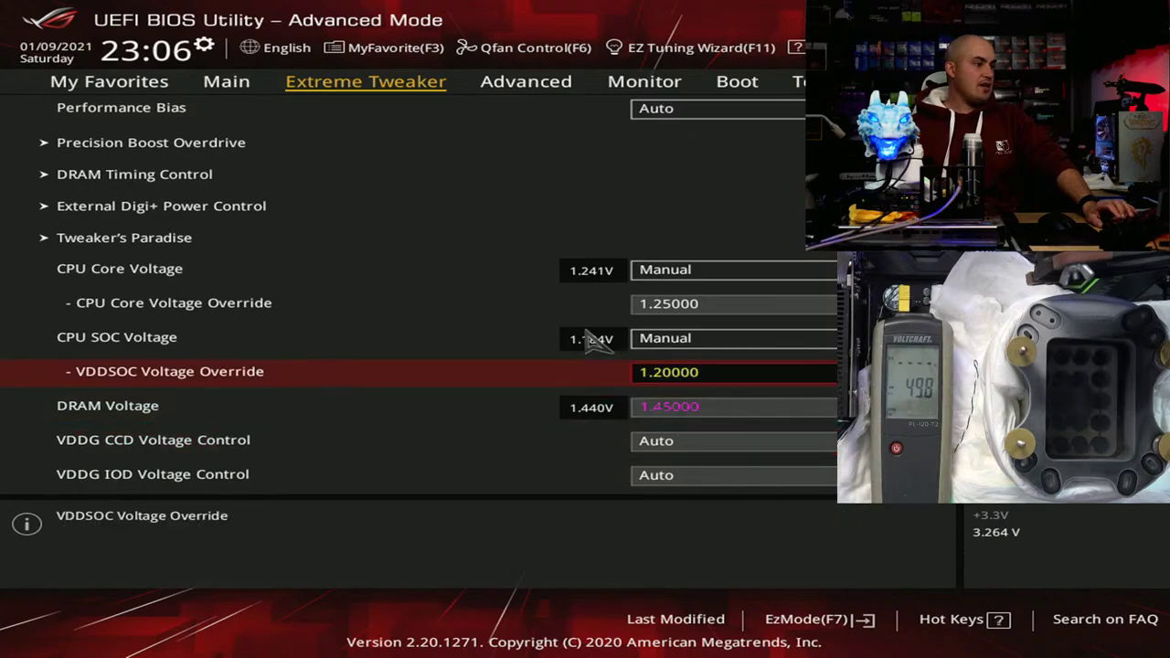
key(Up)
key(Down)
text(1.35)
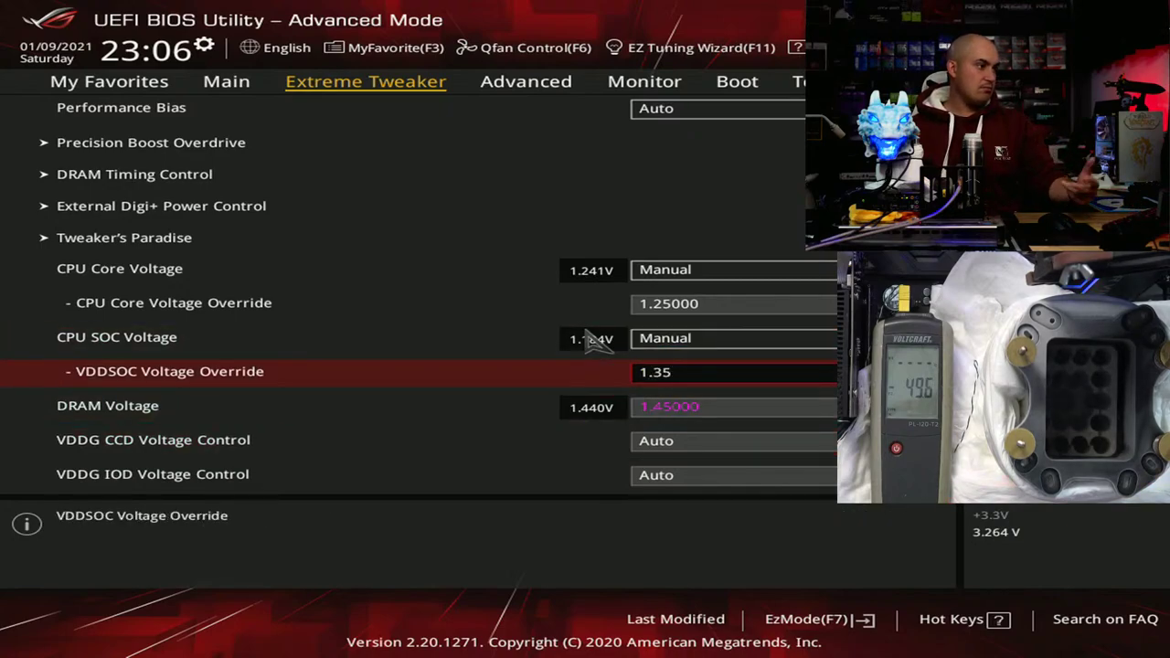
key(Return)
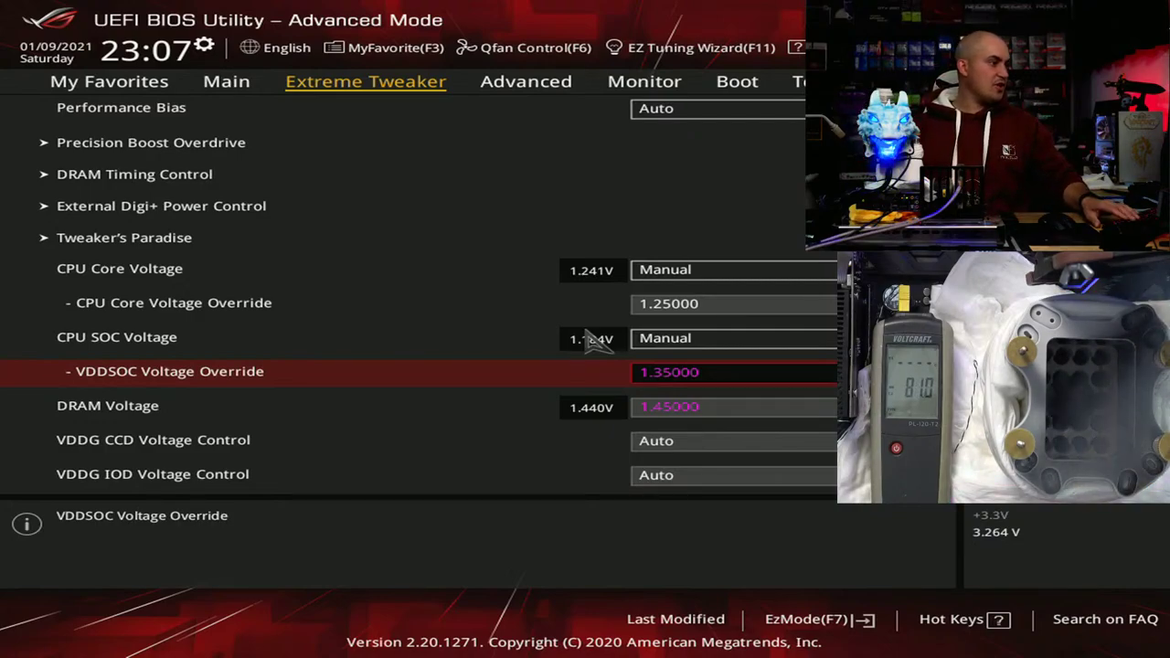
Step: Save the VDDSOC voltage change and reset the system
key(Up)
key(Down)
key(Down)
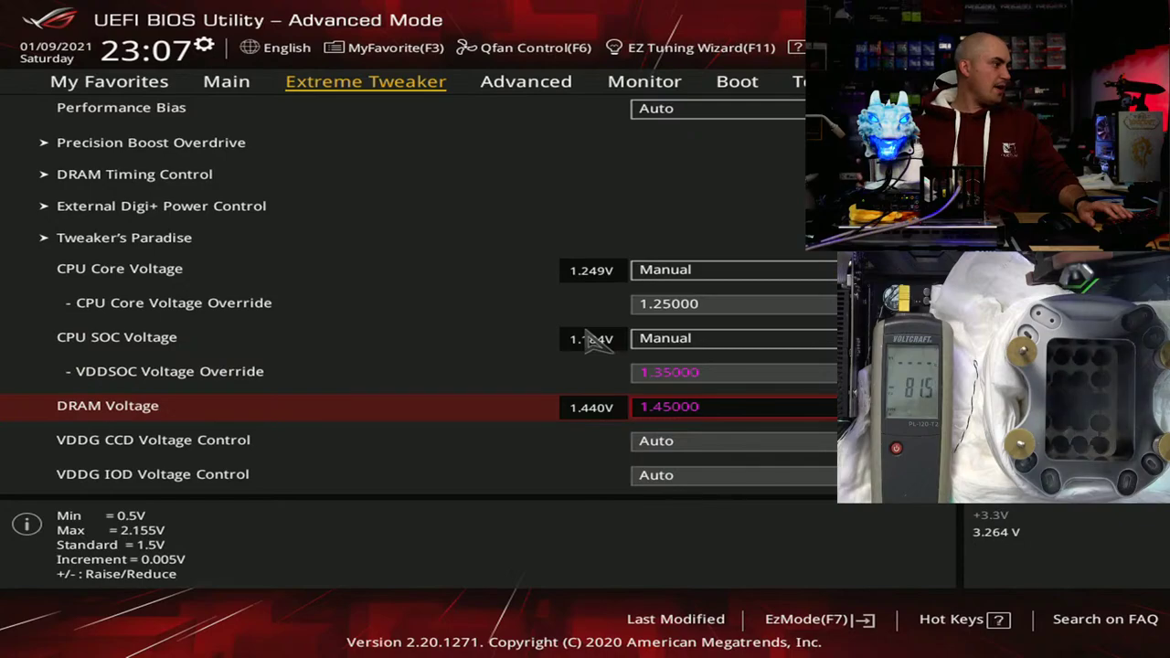
key(F10)
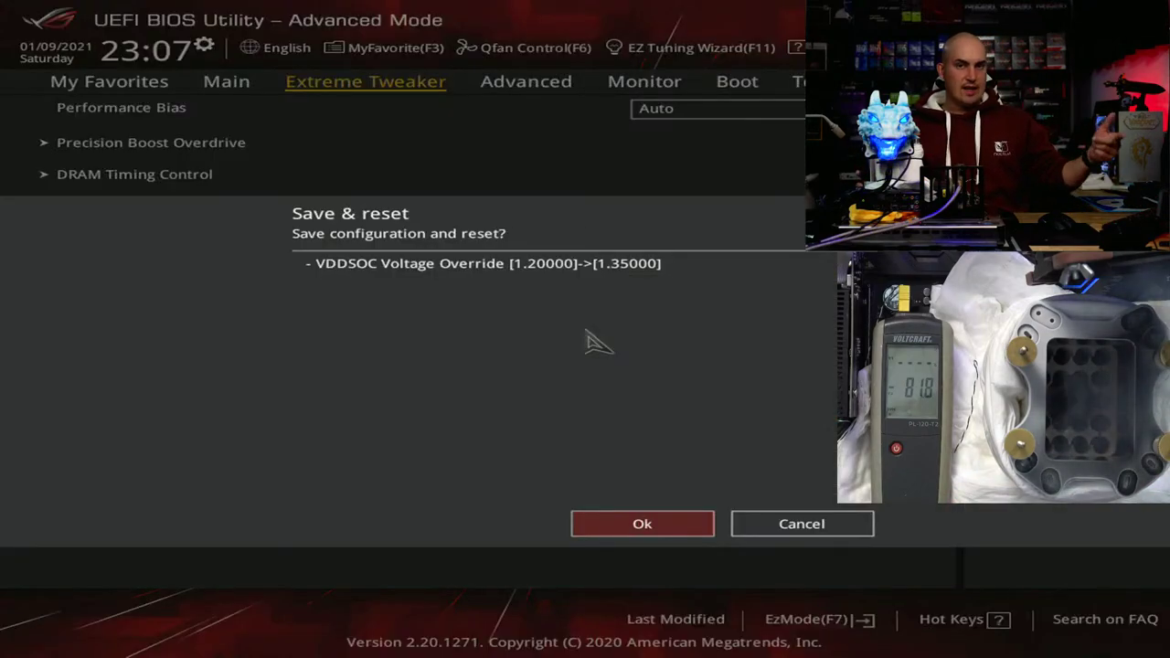
key(Return)
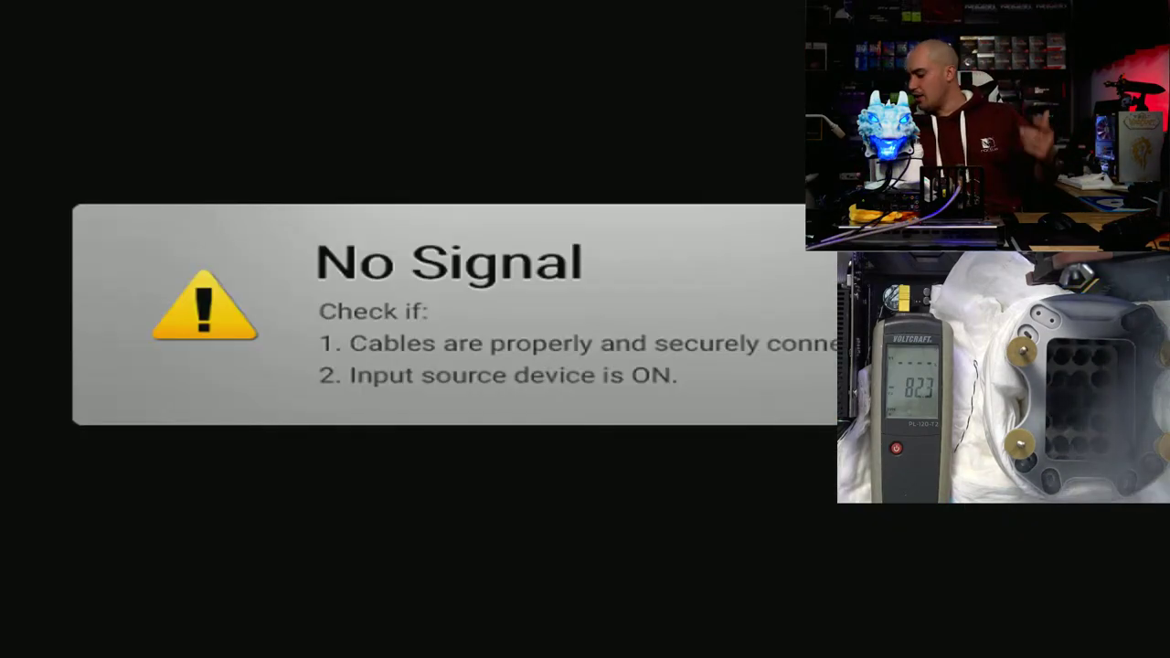
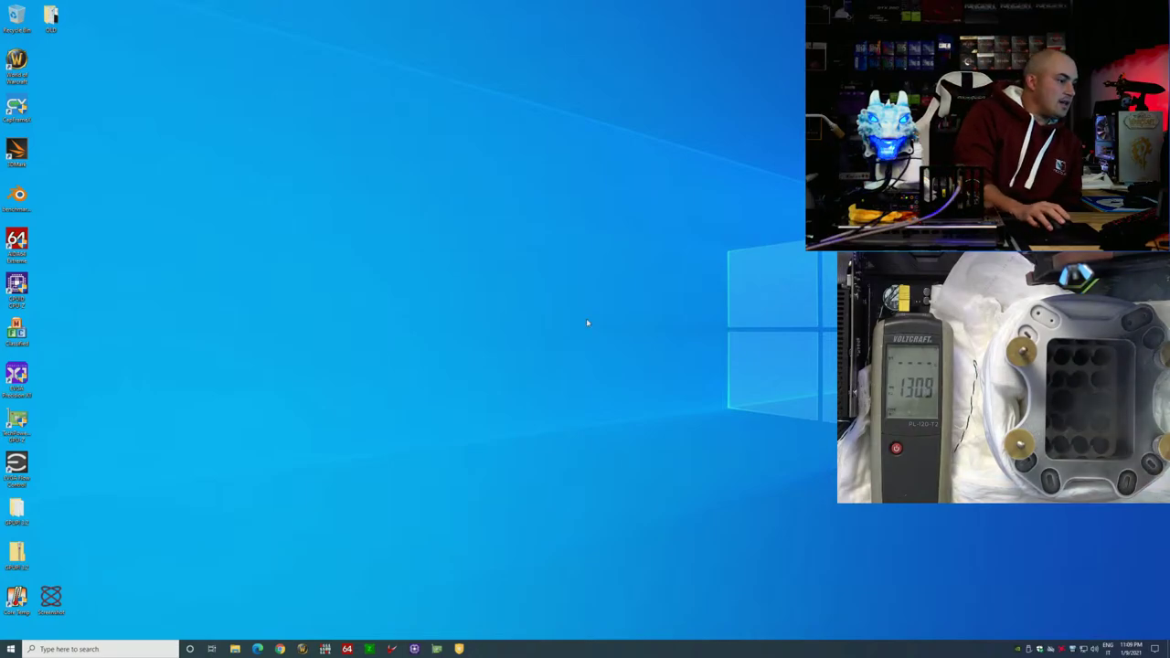
Step: Open BenchMate with TurboV Core alongside it, move the TurboV Core window aside, and launch the 7-Zip benchmark
click(459, 649)
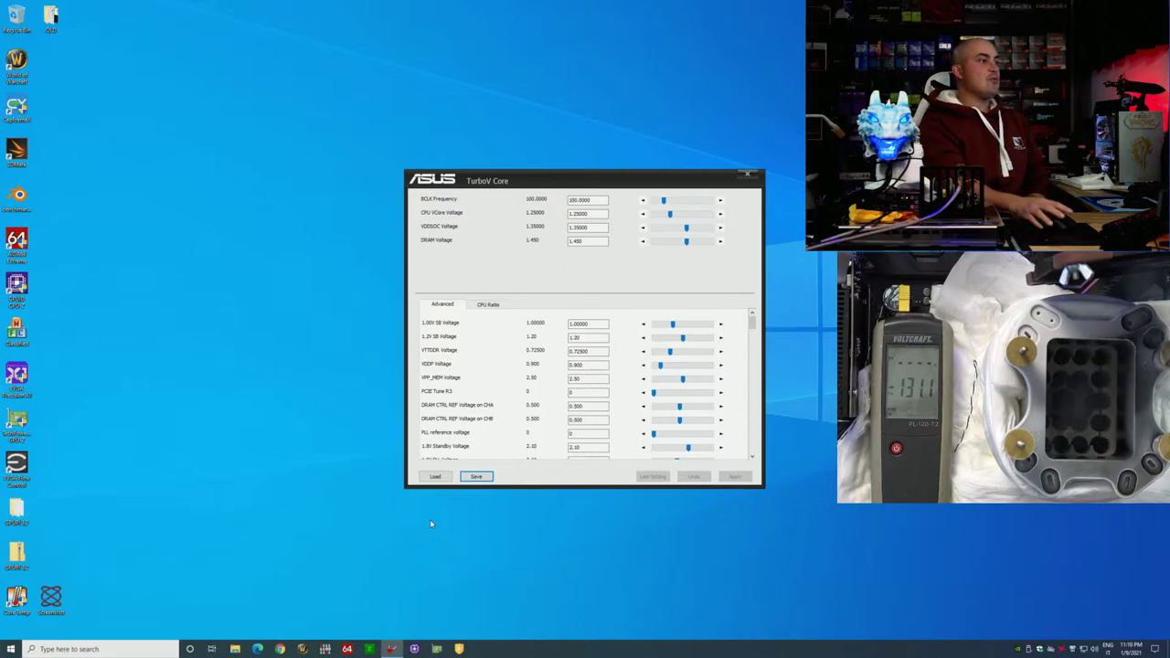
drag(613, 216, 697, 315)
drag(611, 185, 698, 277)
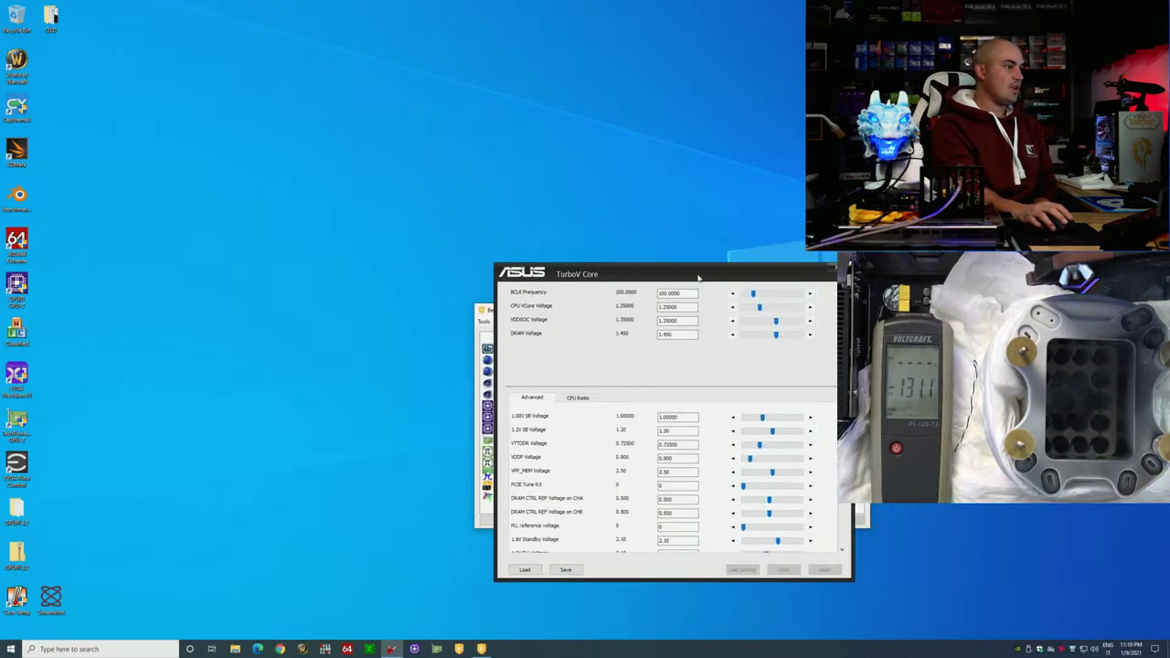
click(482, 522)
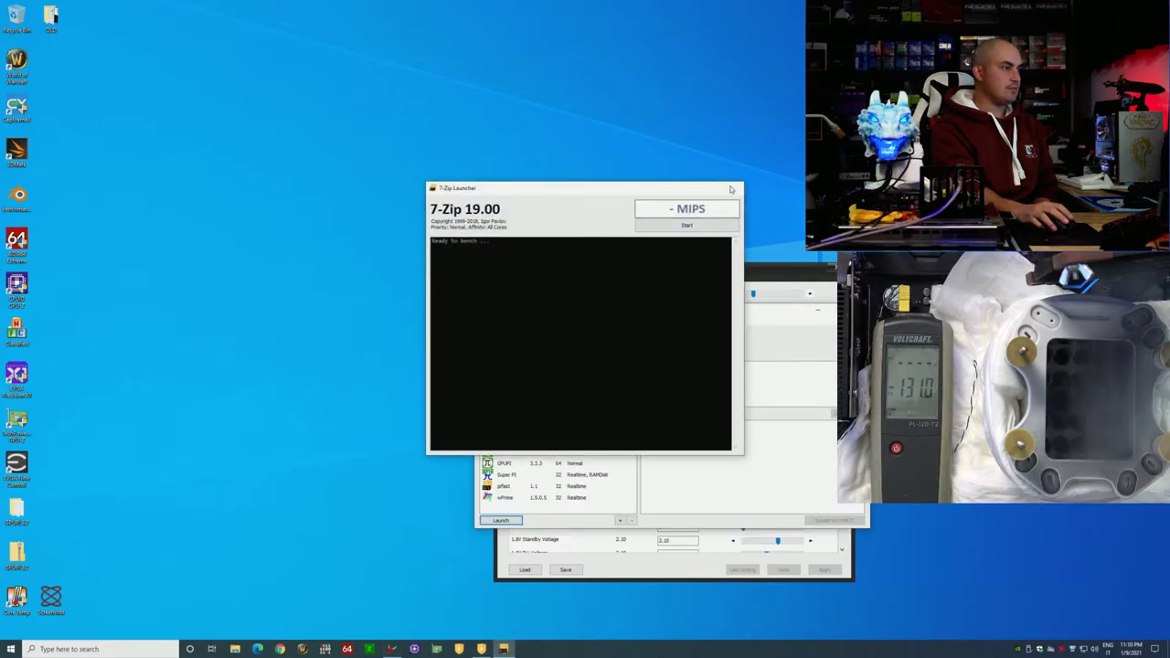
Step: Close the 7-Zip launcher and launch the 64-bit Cinebench 15.0.3.8 benchmark from BenchMate
click(731, 189)
click(510, 373)
click(509, 384)
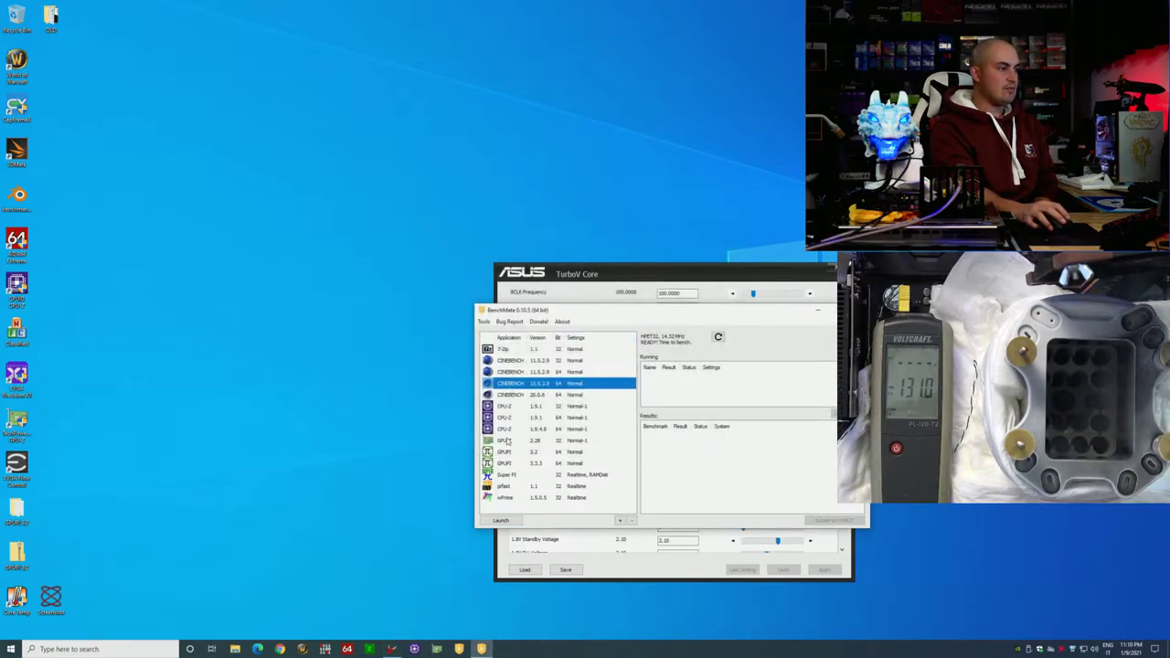
click(501, 520)
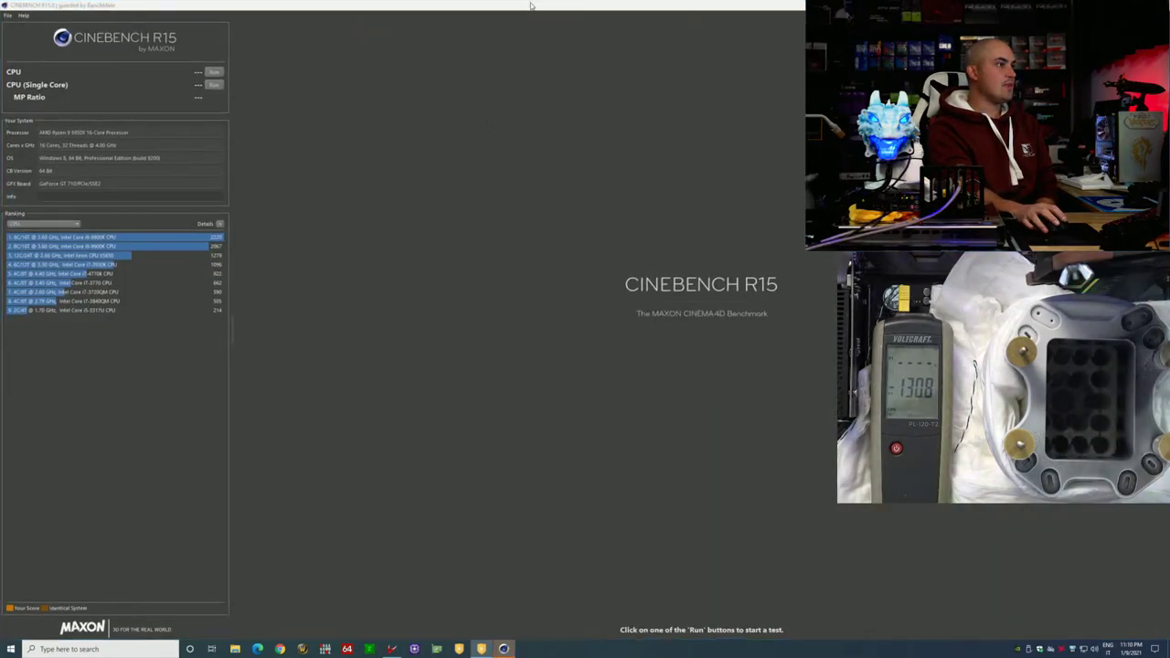
Step: Restore the Cinebench R15 window to a smaller size and arrange it so BenchMate and TurboV Core stay accessible
double_click(531, 8)
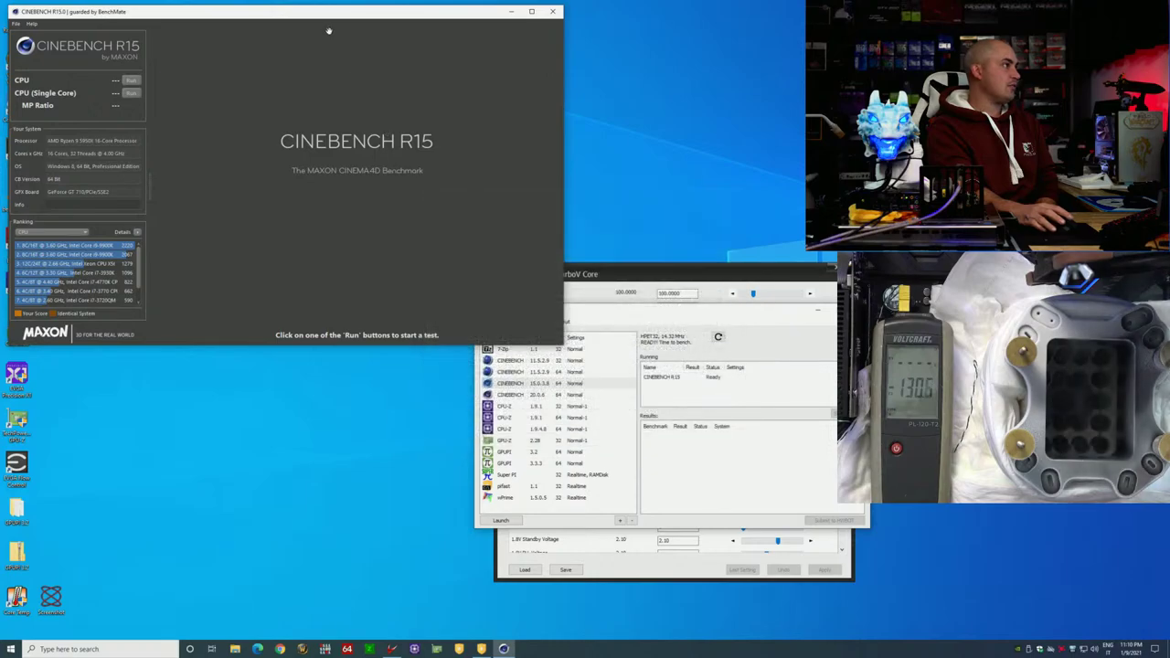
drag(328, 31, 392, 35)
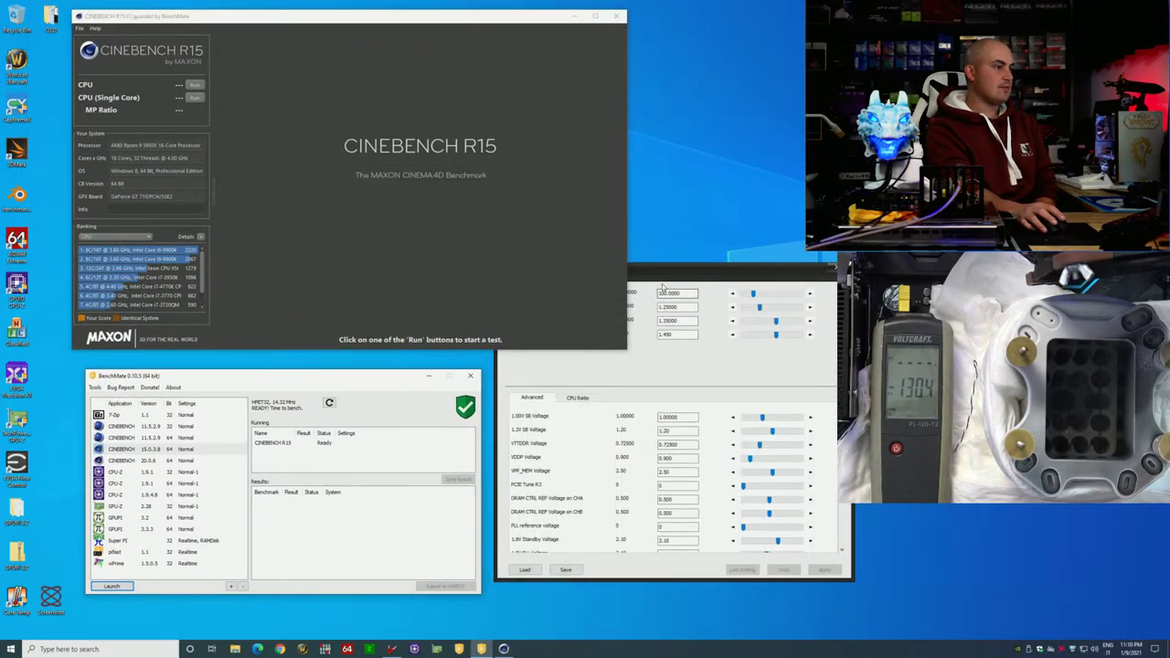
drag(662, 286, 662, 301)
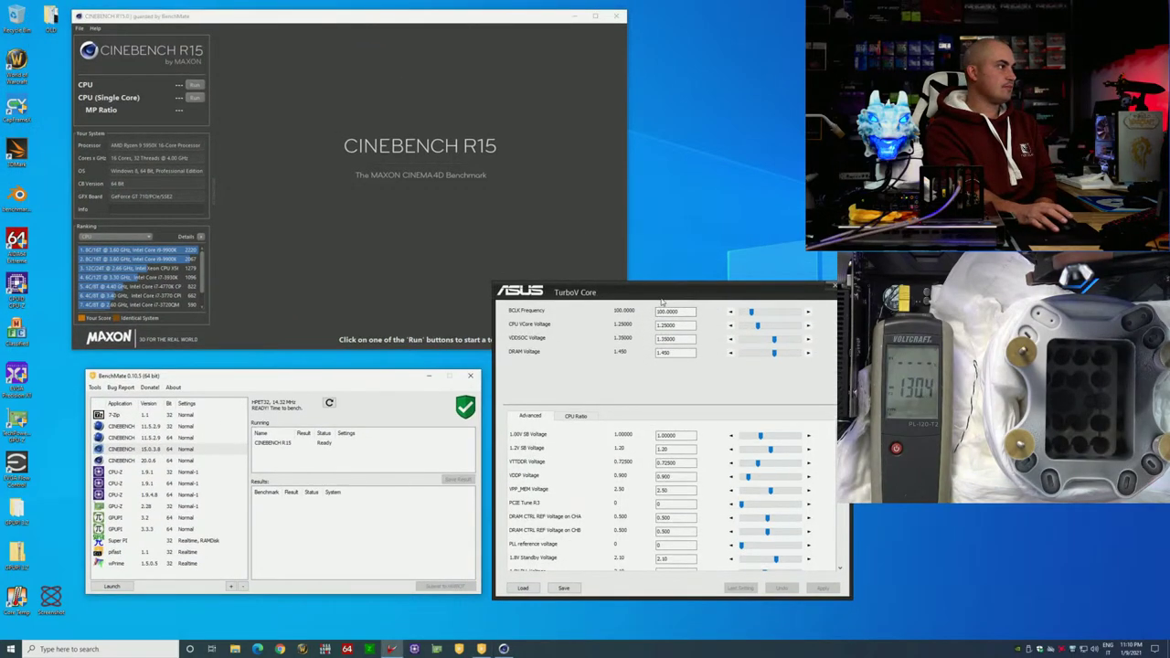
Step: Run the Cinebench R15 CPU test twice, placing the ZenTimings window over BenchMate between the runs
click(192, 85)
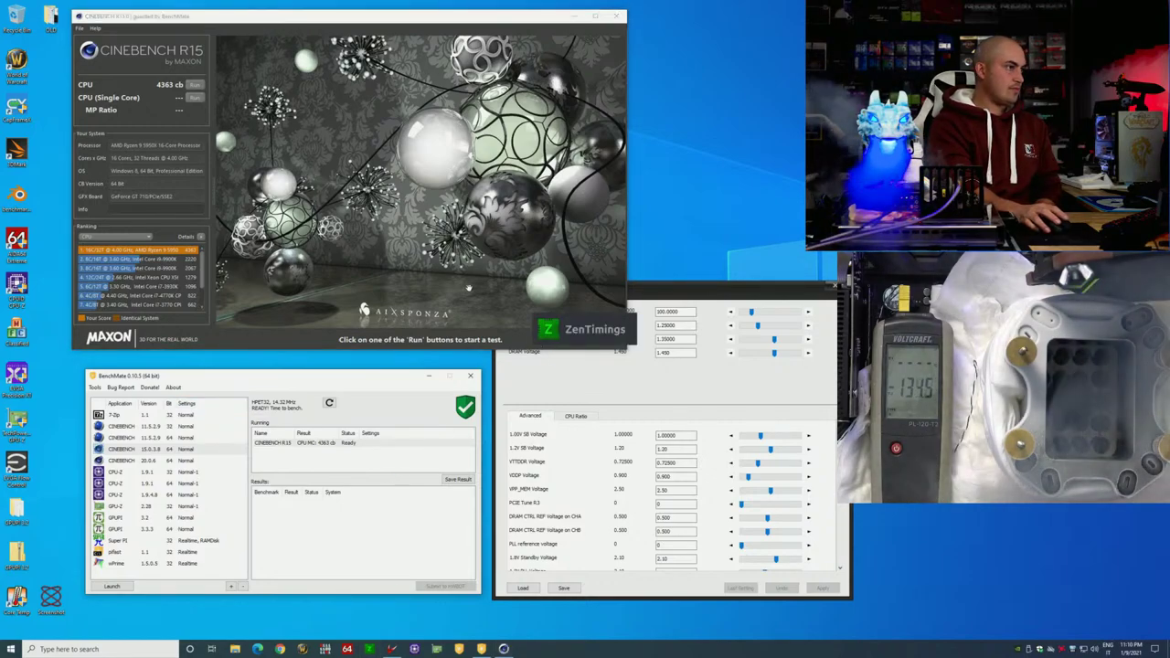
drag(596, 203, 382, 369)
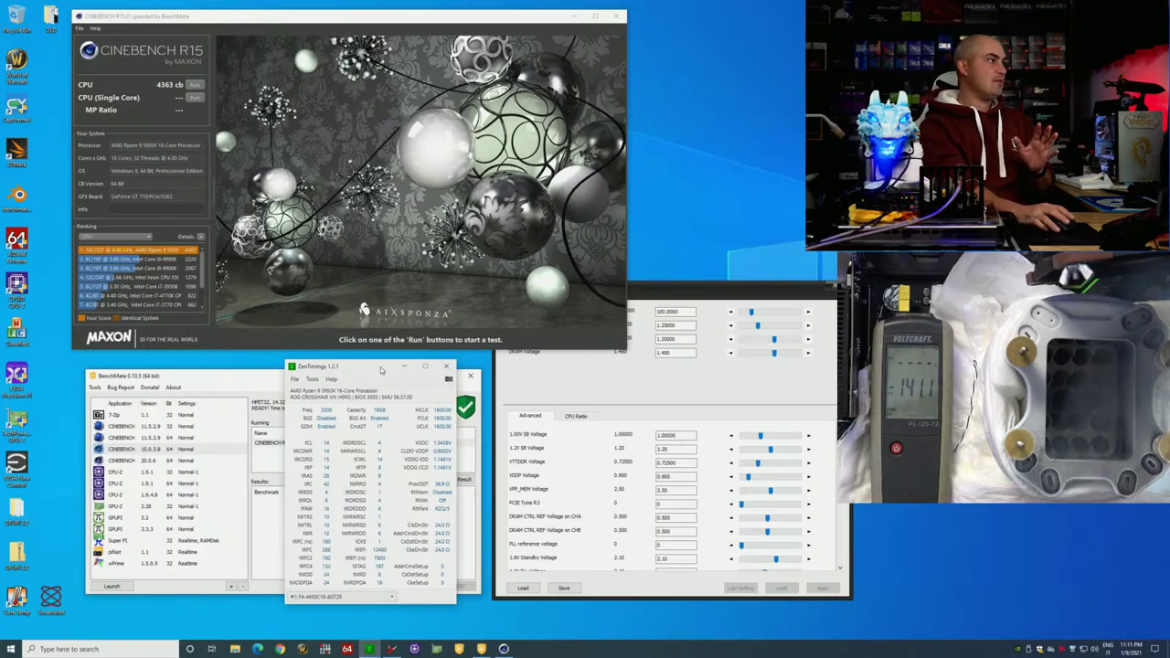
click(200, 85)
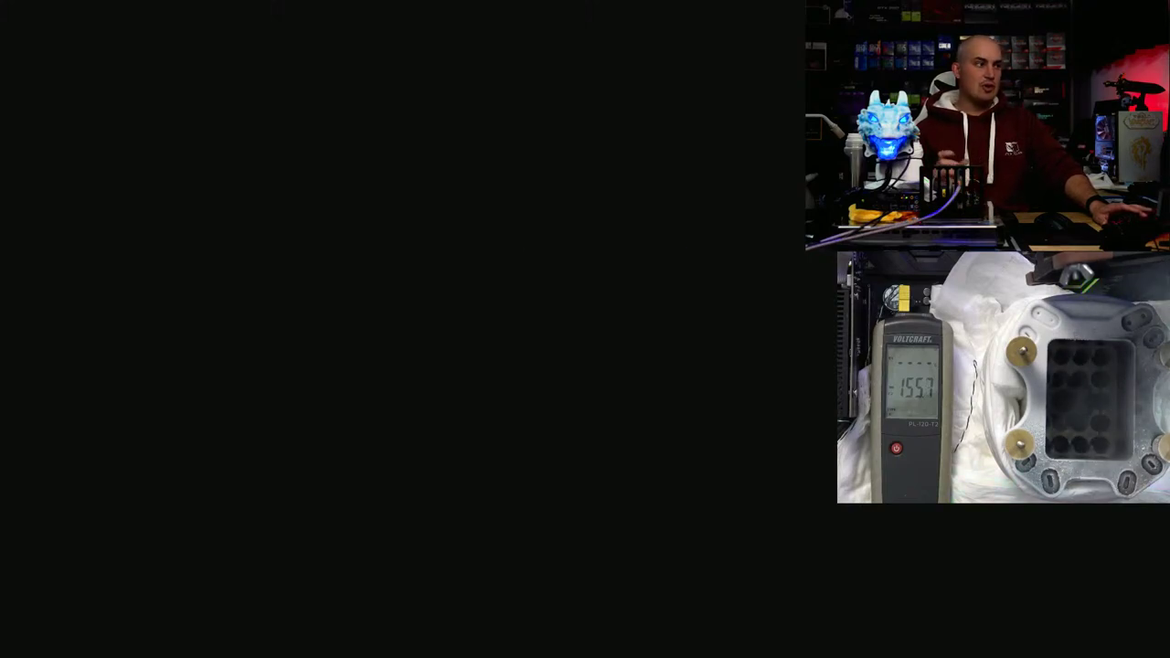
Step: Go to the voltage settings in Extreme Tweaker and look over the VDDG CCD, VDDG IOD and CLDO VDDP options
key(Right)
key(Right)
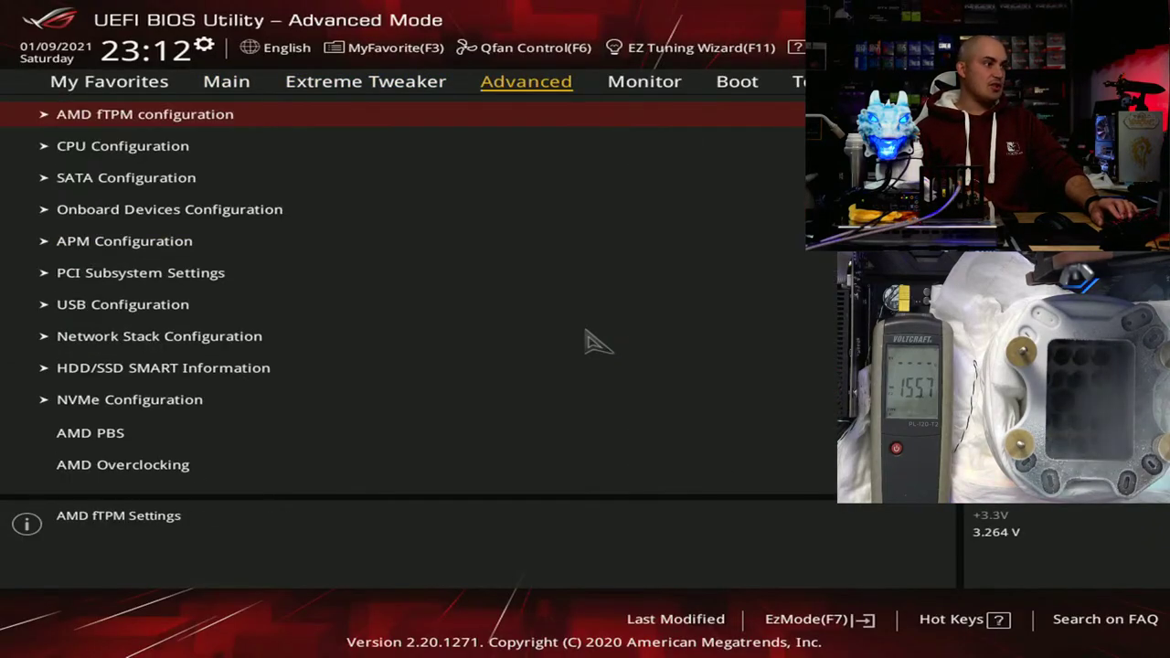
key(Left)
key(Down)
key(Down)
key(Down)
key(Down)
key(Down)
key(Down)
key(Down)
key(Down)
key(Down)
key(Down)
key(Down)
key(Down)
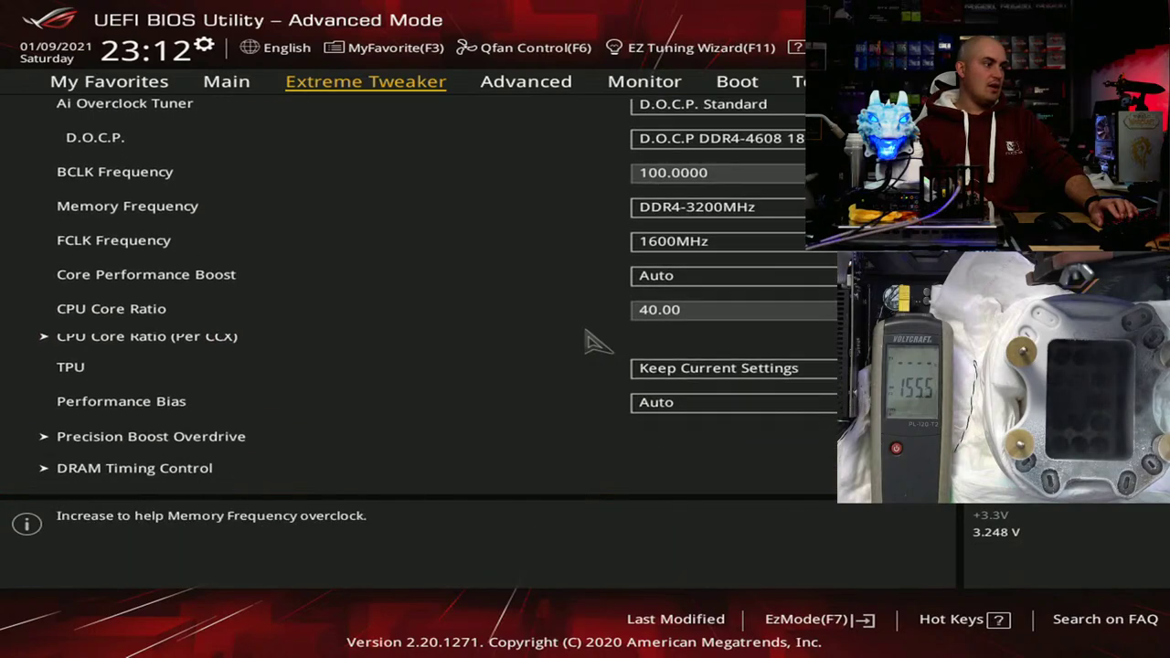
key(Down)
key(Down)
key(Down)
key(Down)
key(Down)
key(Down)
key(Down)
key(Down)
key(Down)
key(Down)
key(Up)
key(Up)
key(Up)
key(Up)
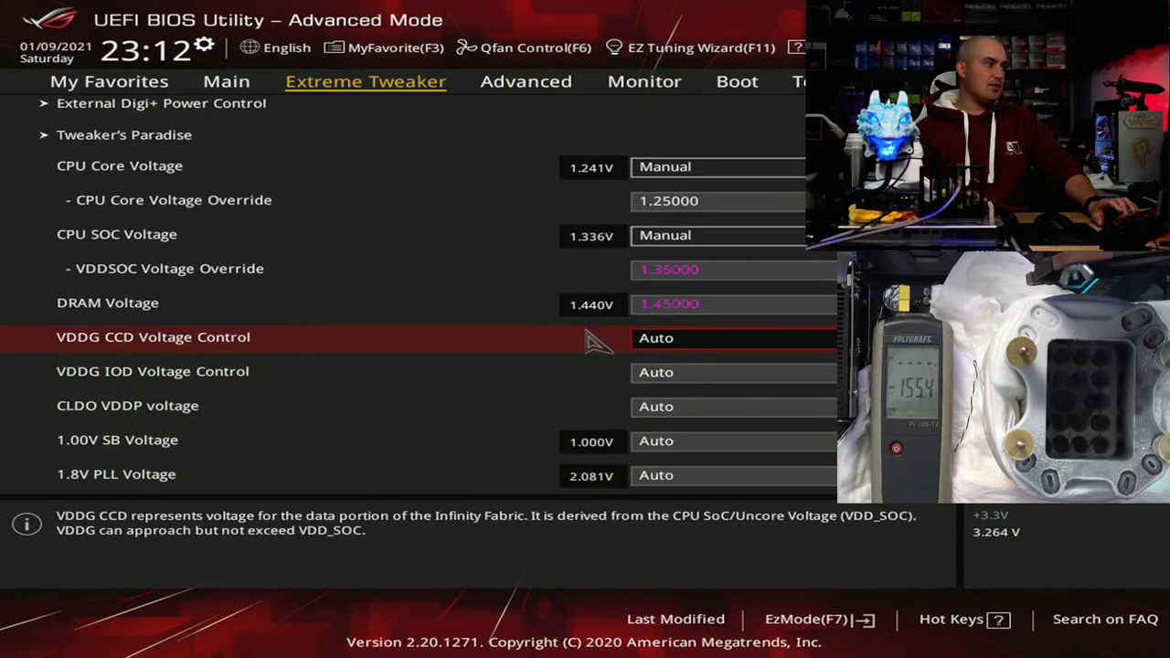
key(Down)
key(Down)
key(Up)
key(Up)
key(Down)
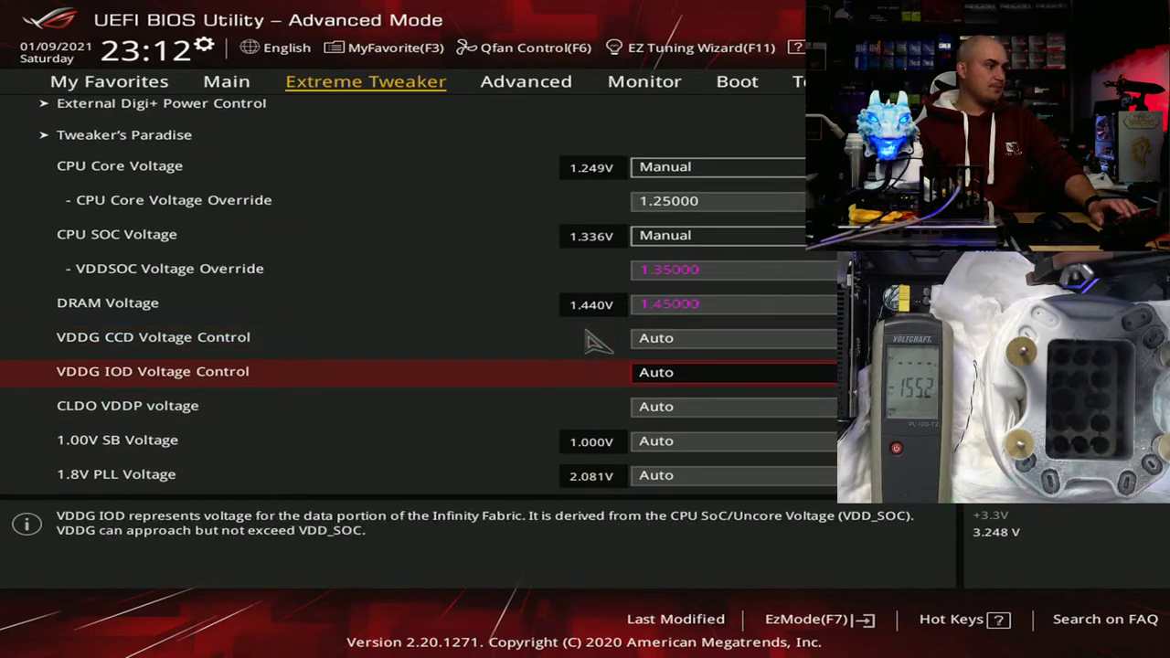
key(Down)
key(Down)
key(Up)
key(Up)
key(Up)
key(Up)
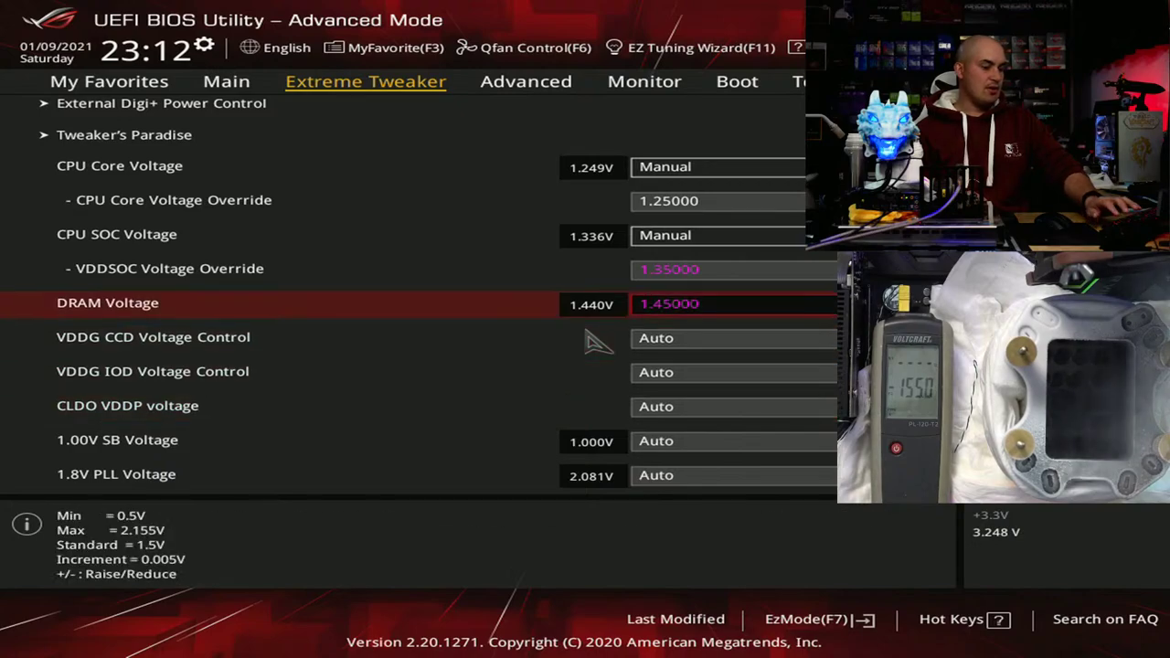
Step: Set the VDDSOC Voltage Override to 1.40 V, then save the configuration and reset the system
key(Up)
key(plus)
key(plus)
key(plus)
key(plus)
key(plus)
key(plus)
key(plus)
key(plus)
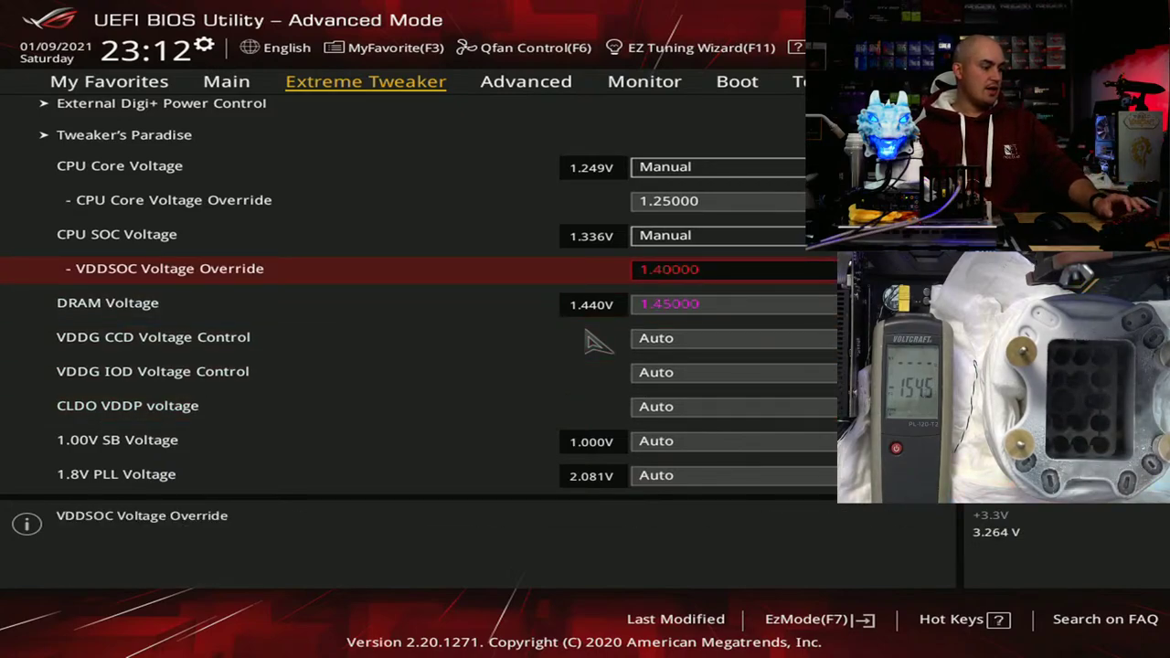
key(F10)
key(Return)
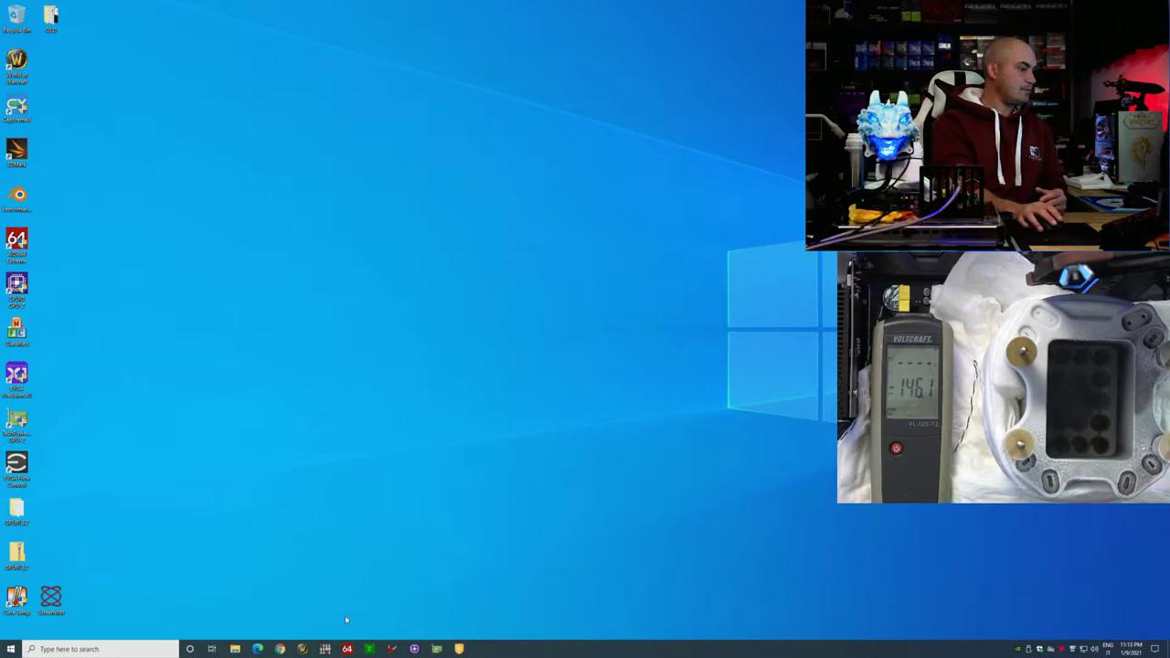
Step: Open BenchMate and TurboV Core in Windows and move their windows apart
click(459, 650)
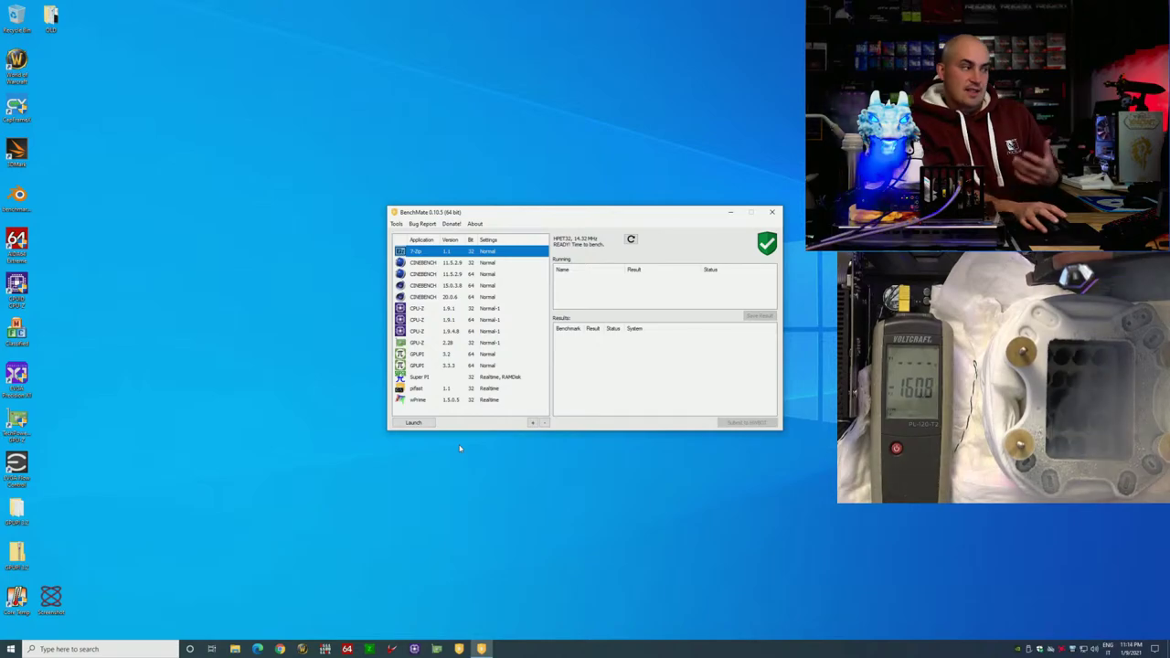
click(392, 648)
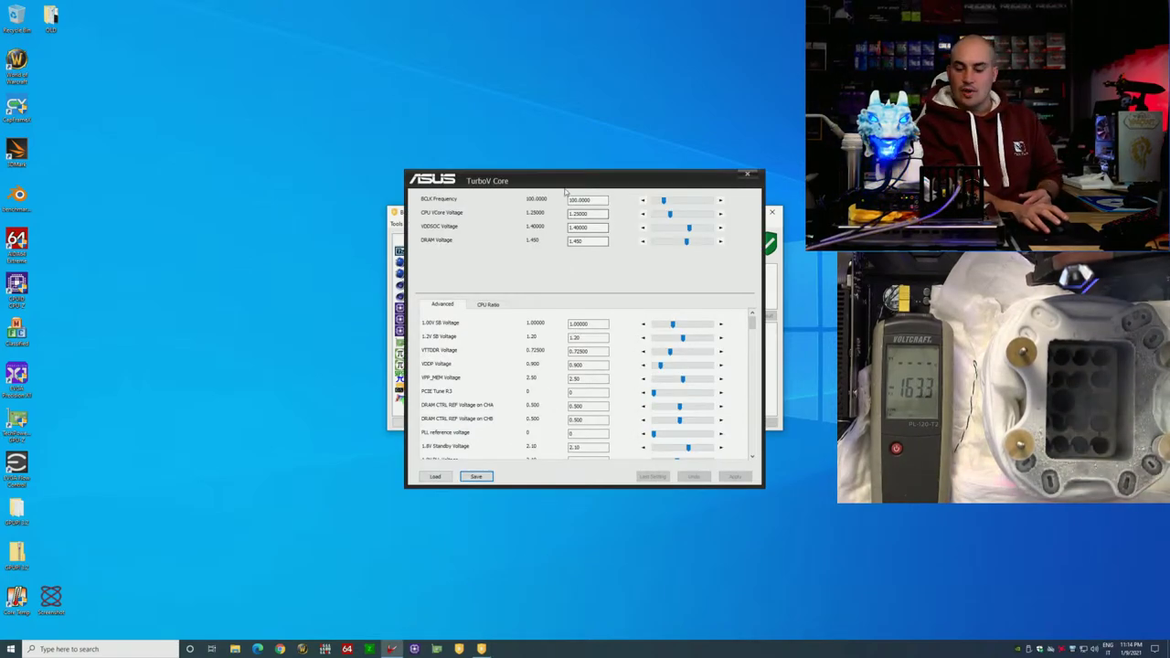
drag(565, 192, 635, 307)
drag(606, 212, 426, 178)
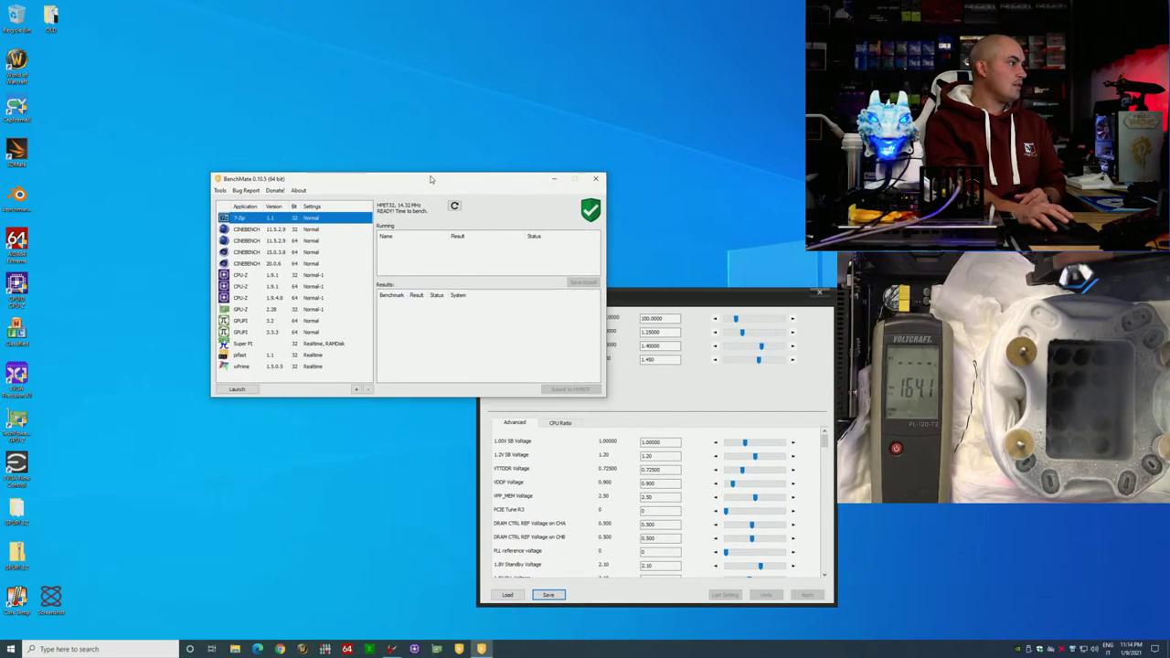
Step: Launch 64-bit Cinebench 15.0.3.8 from BenchMate, accept its license agreement and run the CPU test
click(245, 240)
click(244, 252)
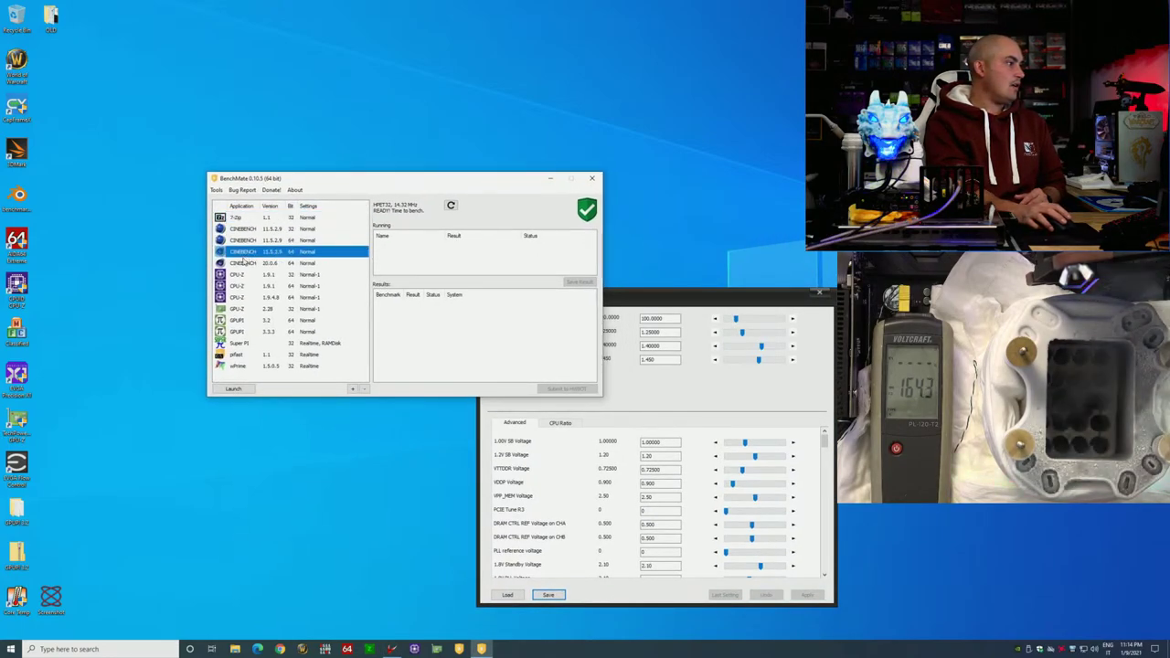
click(230, 389)
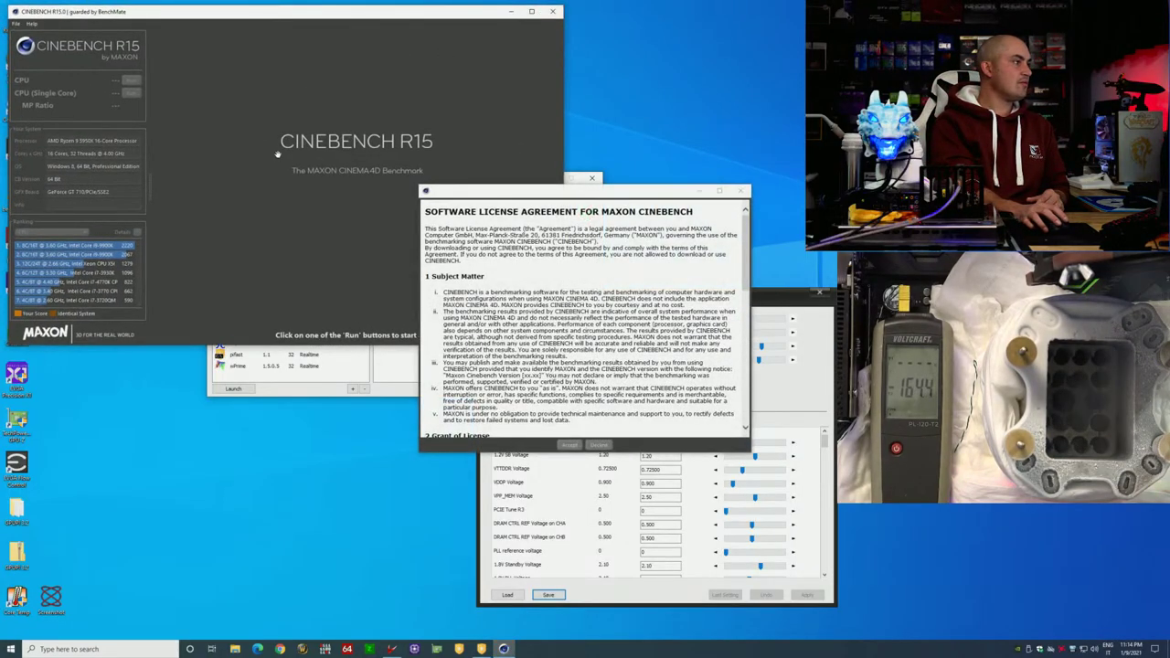
click(570, 446)
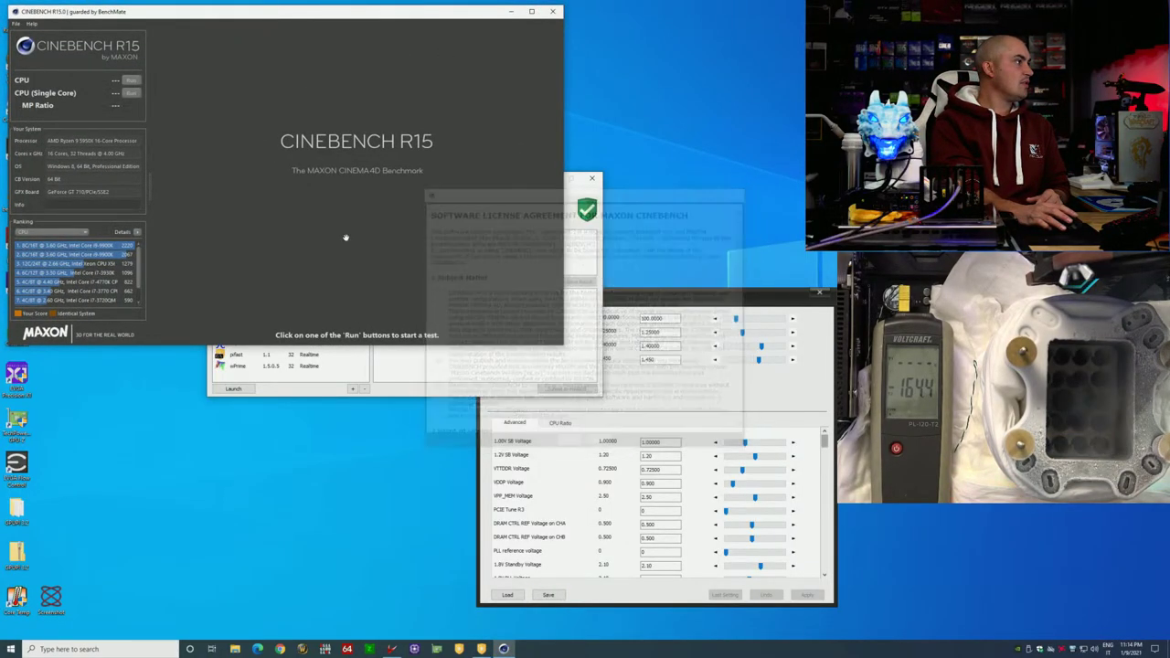
click(133, 81)
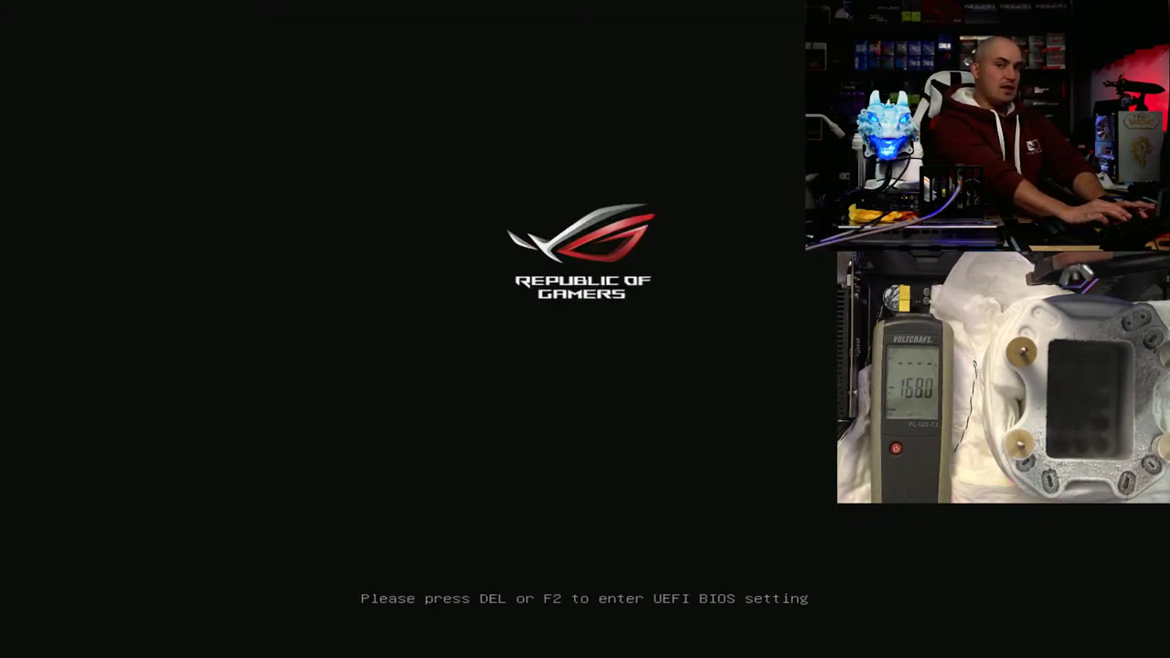
Step: Enter the UEFI BIOS setup, set the VDDSOC Voltage Override to 1.425 V in Extreme Tweaker, and save and reset
key(Delete)
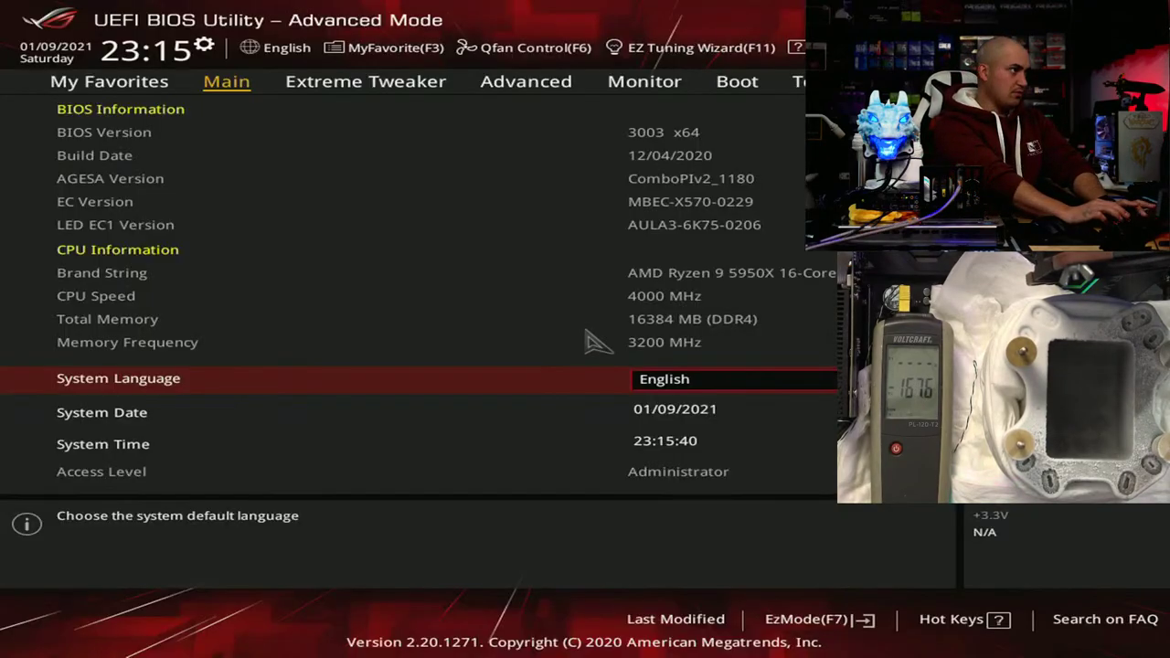
key(Right)
key(Down)
key(Down)
key(Down)
key(Down)
key(Down)
key(Down)
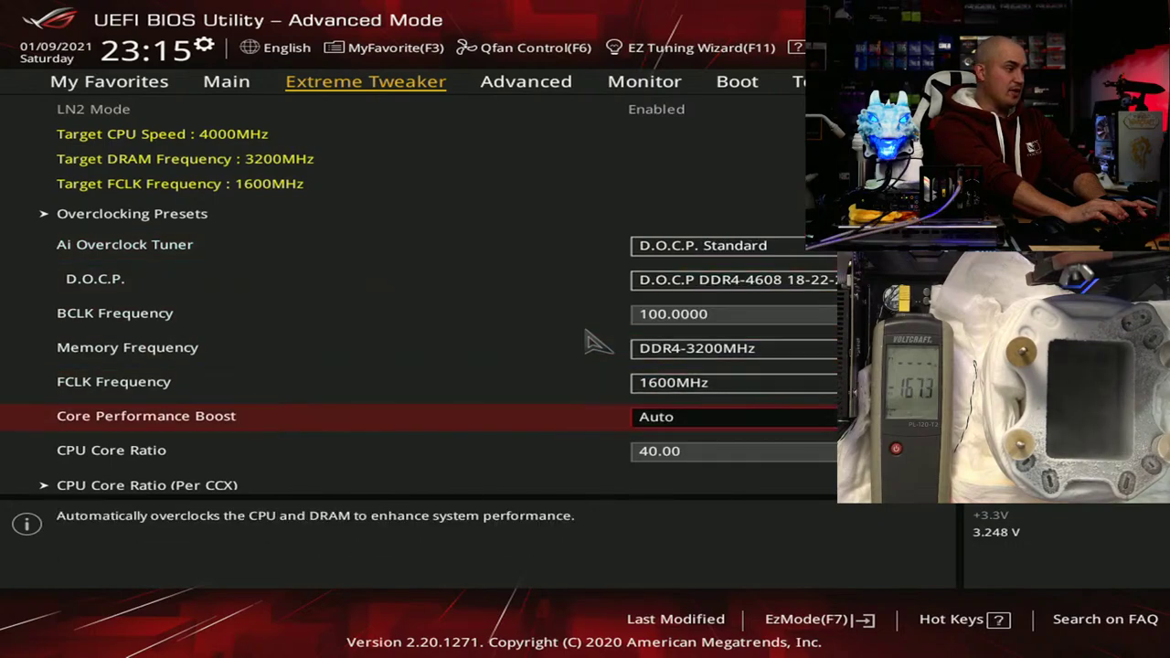
key(Down)
key(Down)
key(Down)
key(Down)
key(Down)
key(Down)
key(Down)
key(Down)
key(Down)
key(Down)
key(Down)
key(Down)
key(Down)
key(Down)
key(Down)
key(Down)
key(Down)
key(Down)
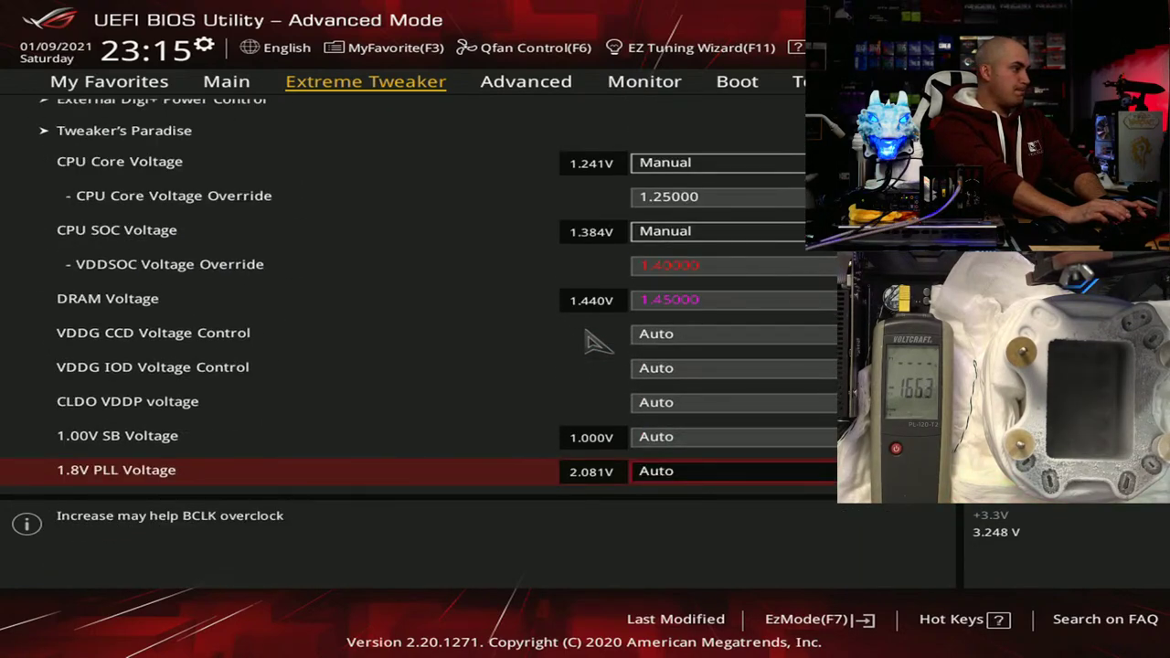
key(Up)
key(Up)
key(Up)
key(Up)
key(Up)
key(Up)
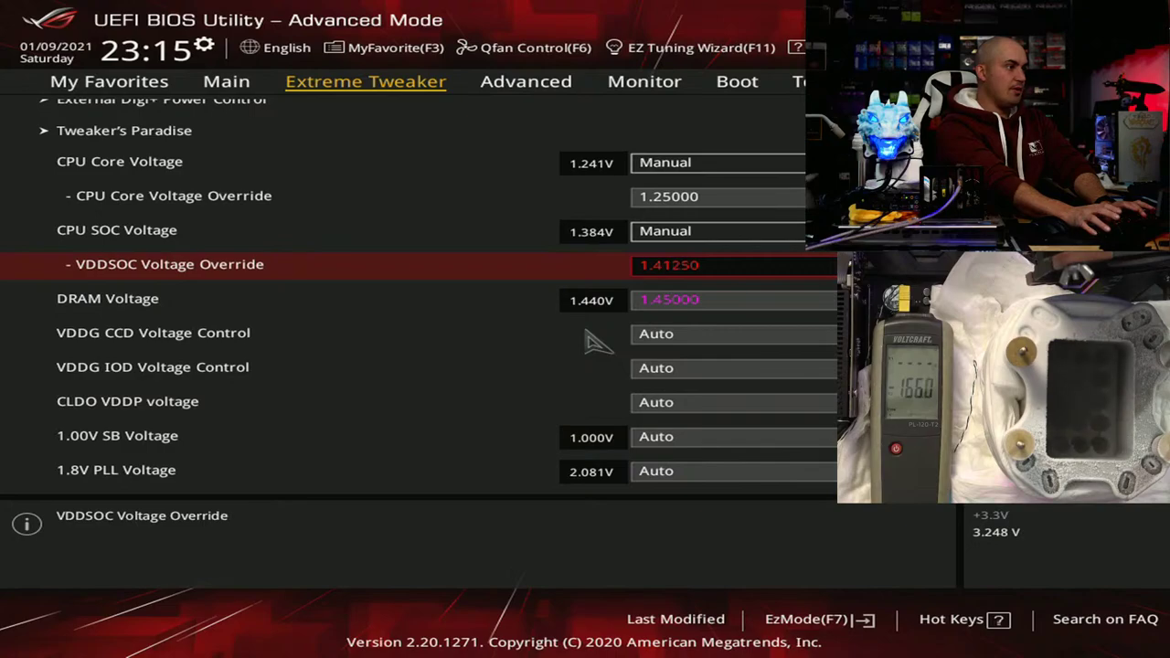
key(F10)
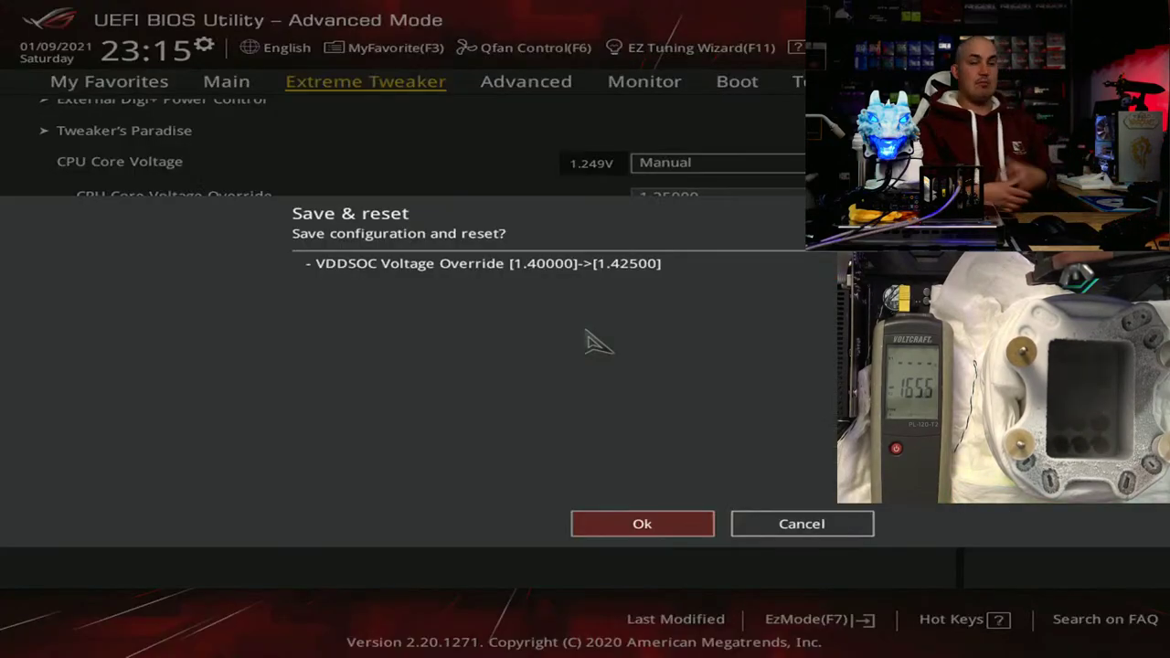
key(Return)
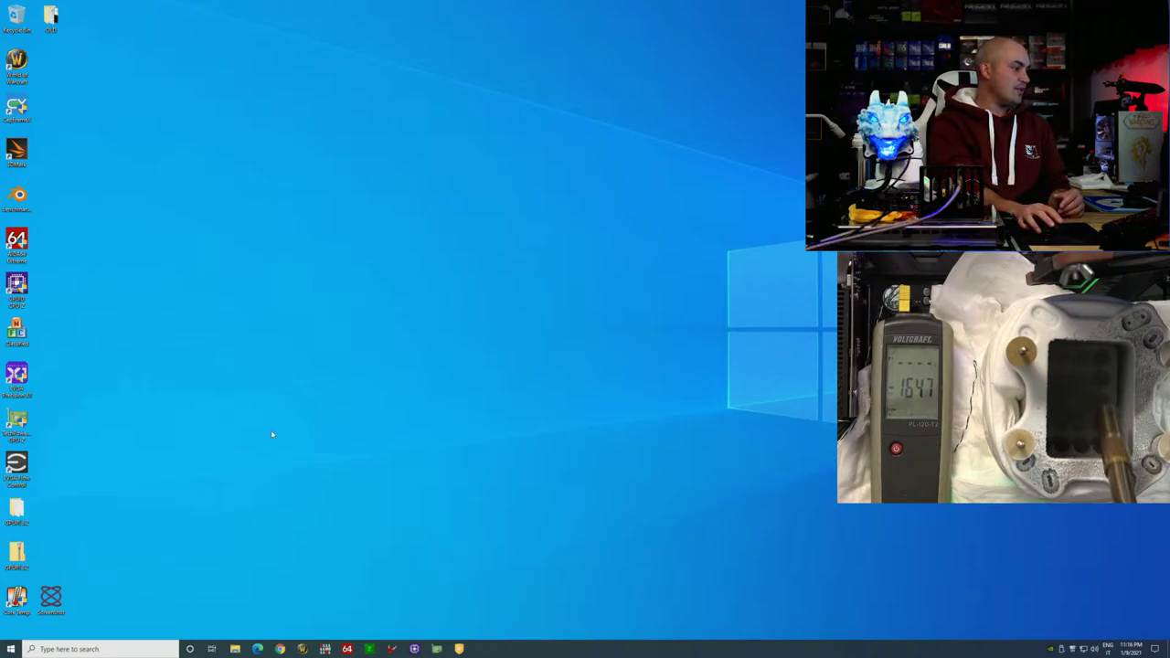
Step: Open BenchMate and TurboV Core again after the reboot and position TurboV Core above the BenchMate window
click(459, 649)
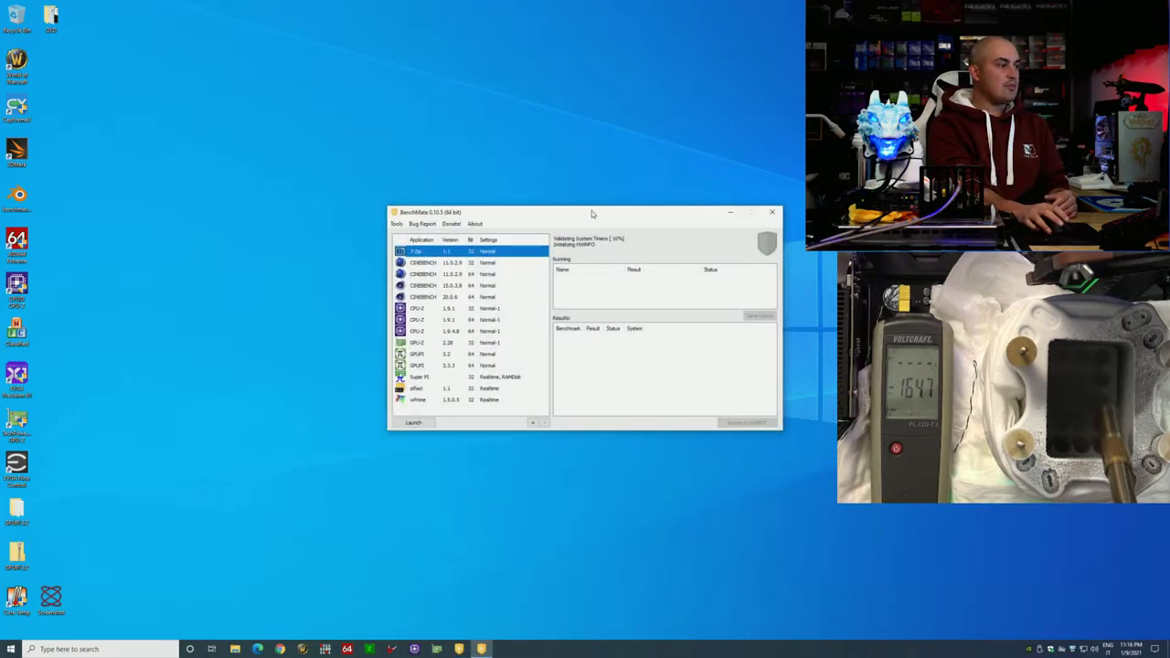
drag(592, 211, 514, 369)
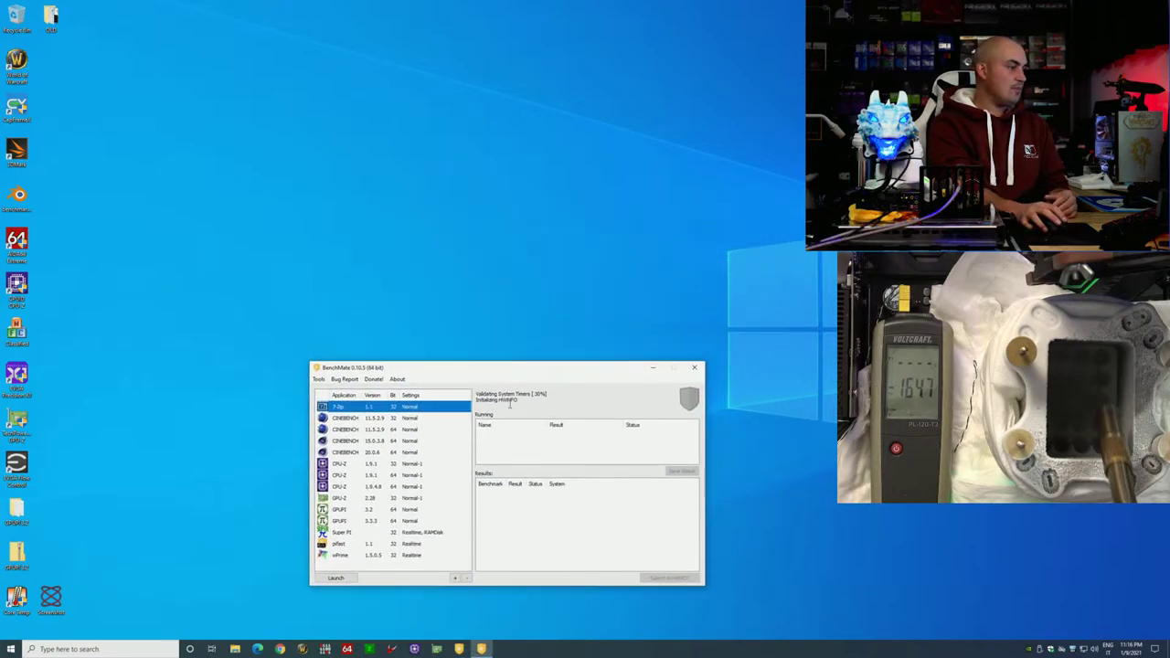
click(391, 649)
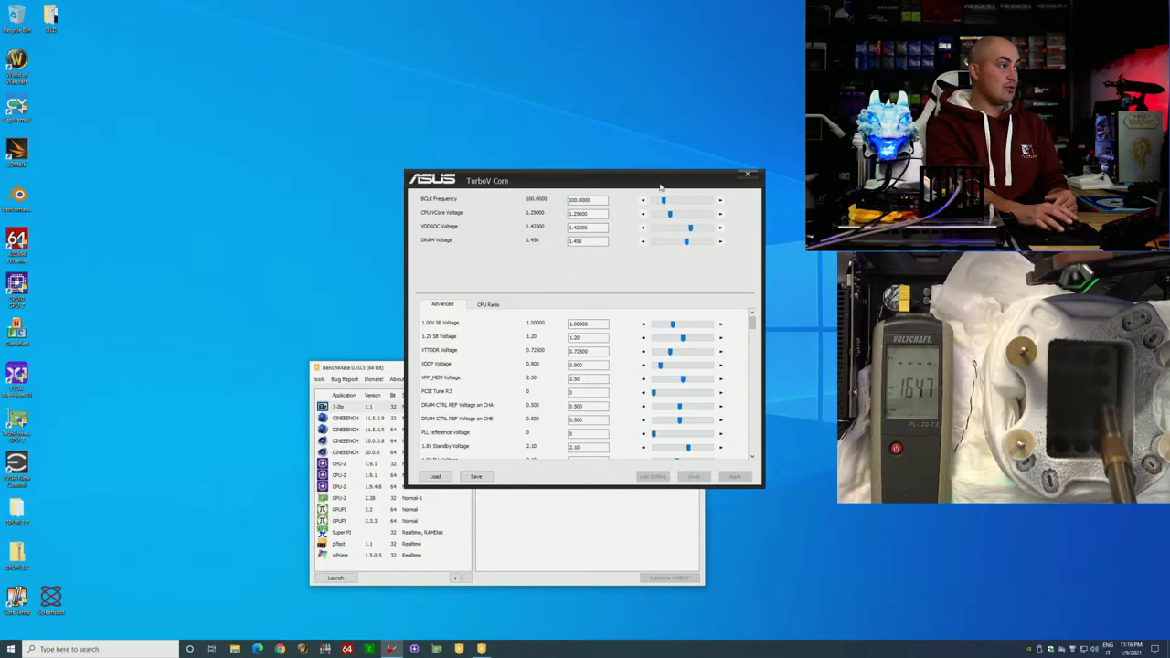
drag(659, 183, 423, 49)
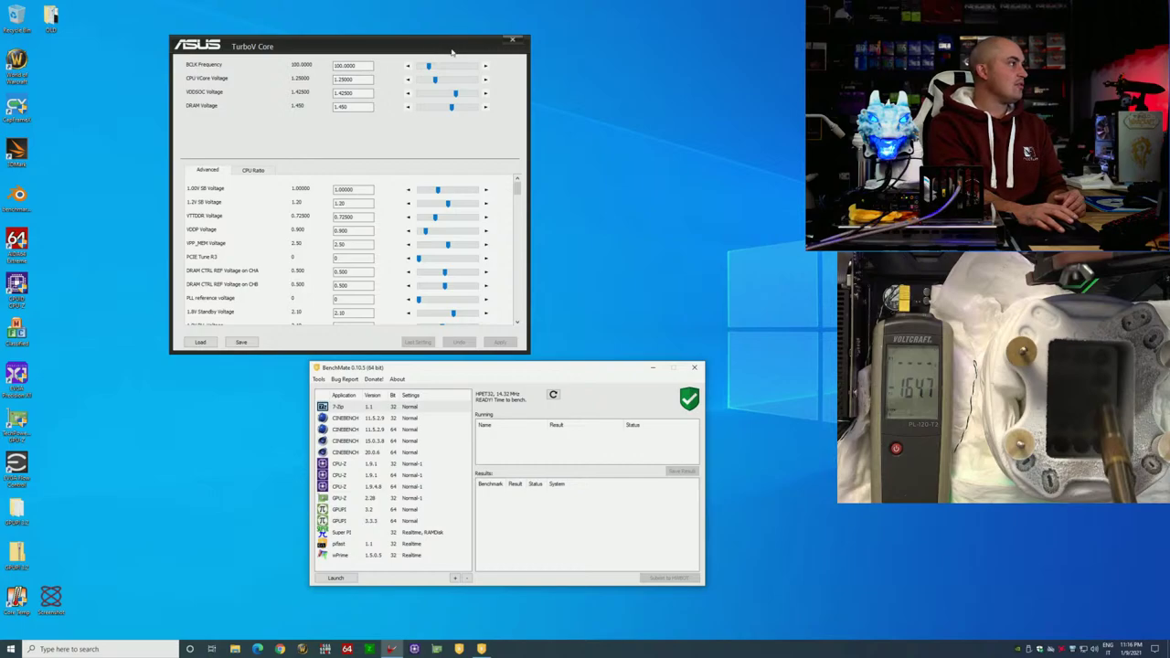
drag(451, 52, 408, 37)
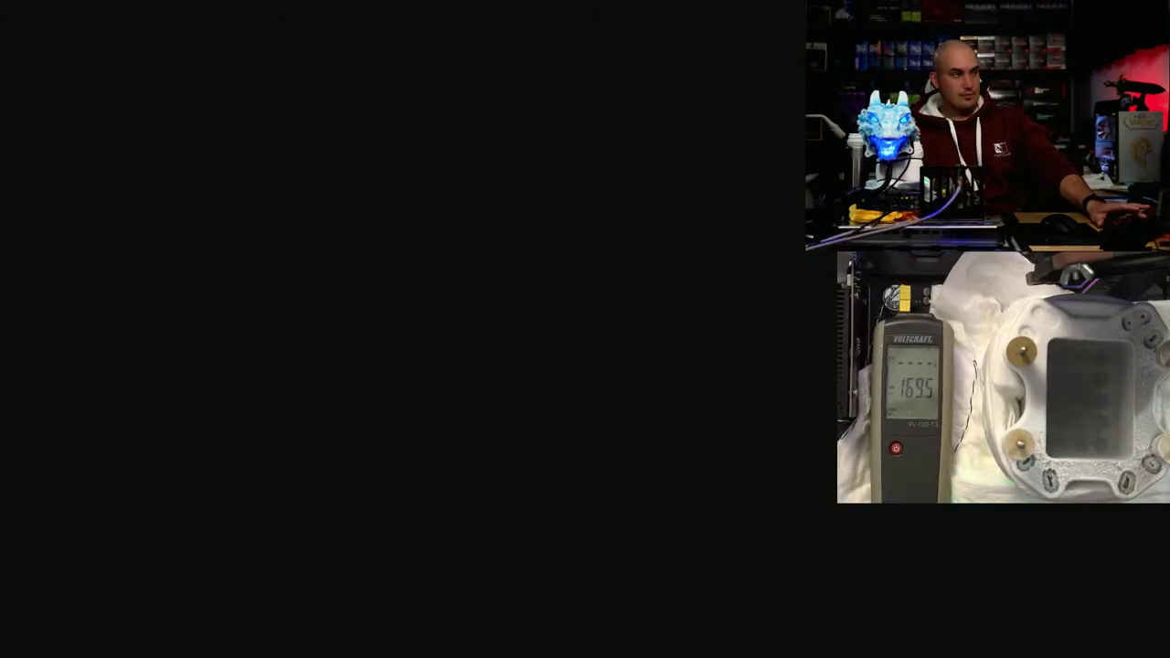
Step: Enter the UEFI BIOS setup, raise the VDDSOC Voltage Override to 1.45 V in Extreme Tweaker, and save and reset
key(Escape)
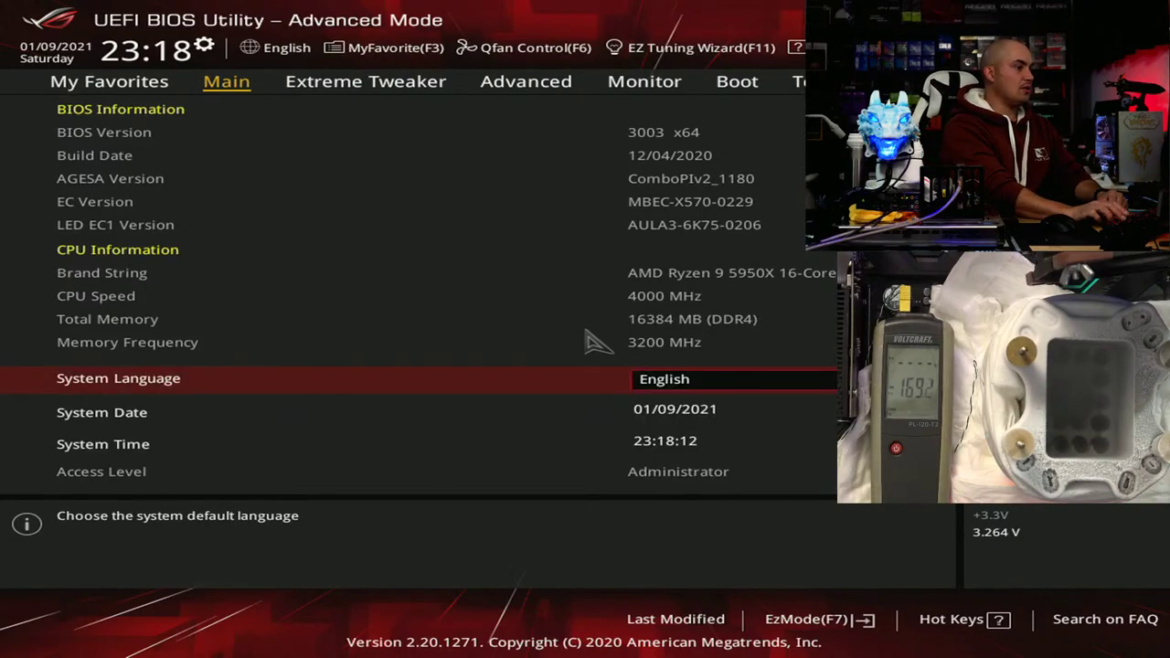
key(Right)
key(Down)
key(Down)
key(Down)
key(Down)
key(Down)
key(Down)
key(Down)
key(Down)
key(Down)
key(Down)
key(Down)
key(Down)
key(Down)
key(Down)
key(Down)
key(Down)
key(Down)
key(Down)
key(Down)
key(Down)
key(Down)
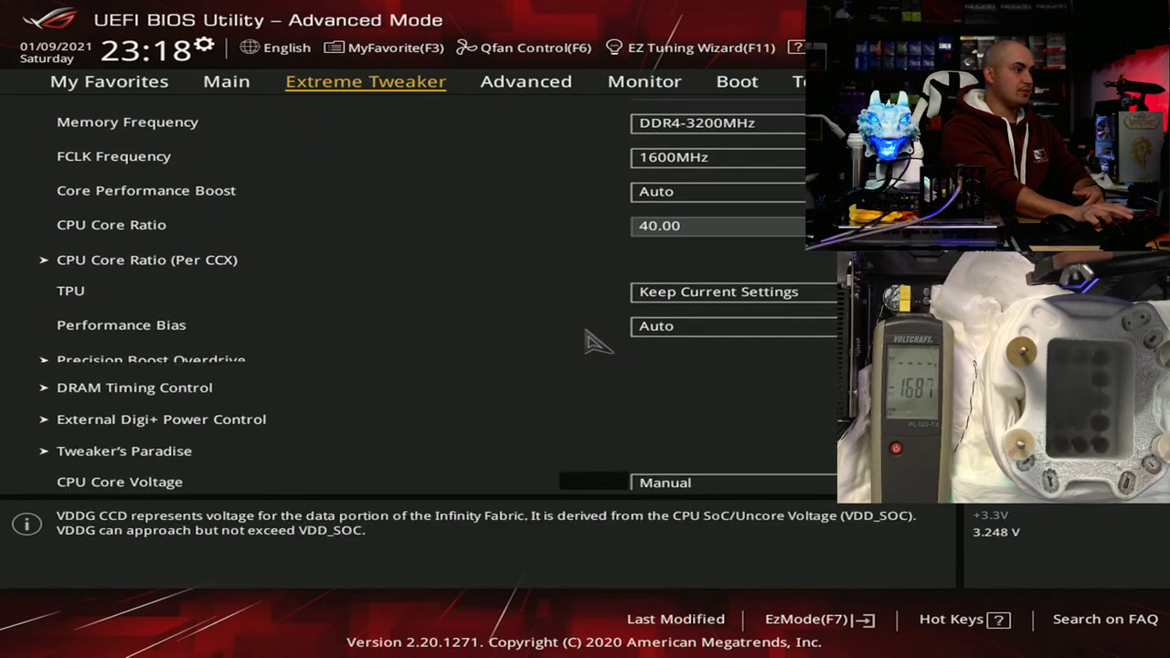
key(Up)
key(Up)
key(Up)
key(Up)
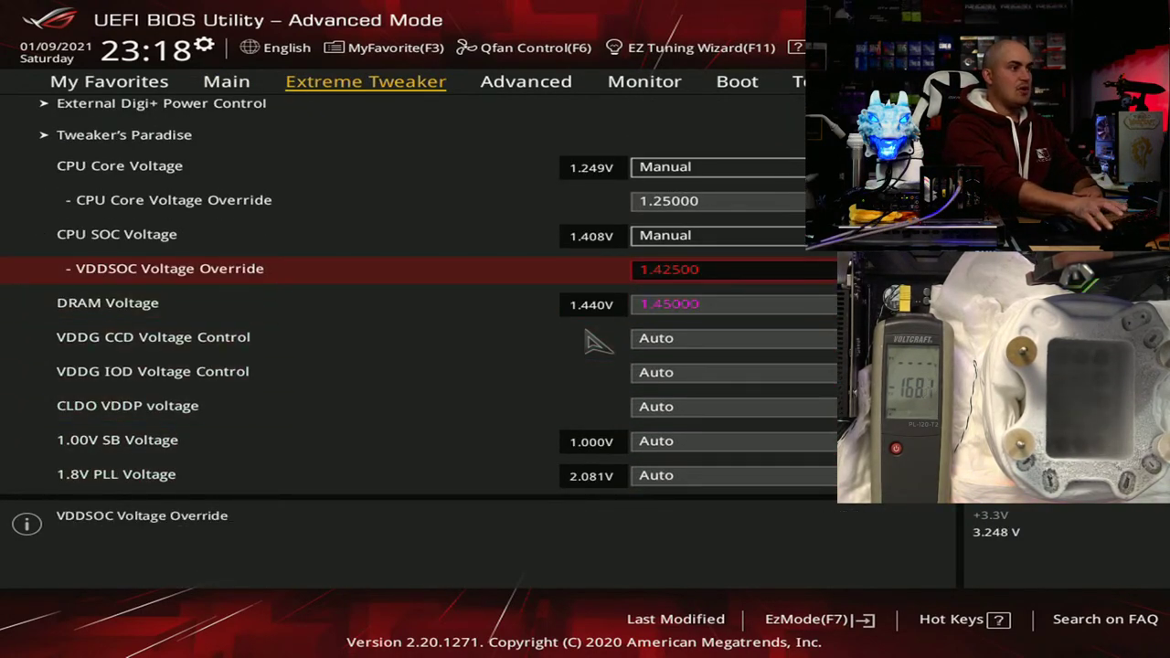
key(plus)
key(plus)
key(plus)
key(plus)
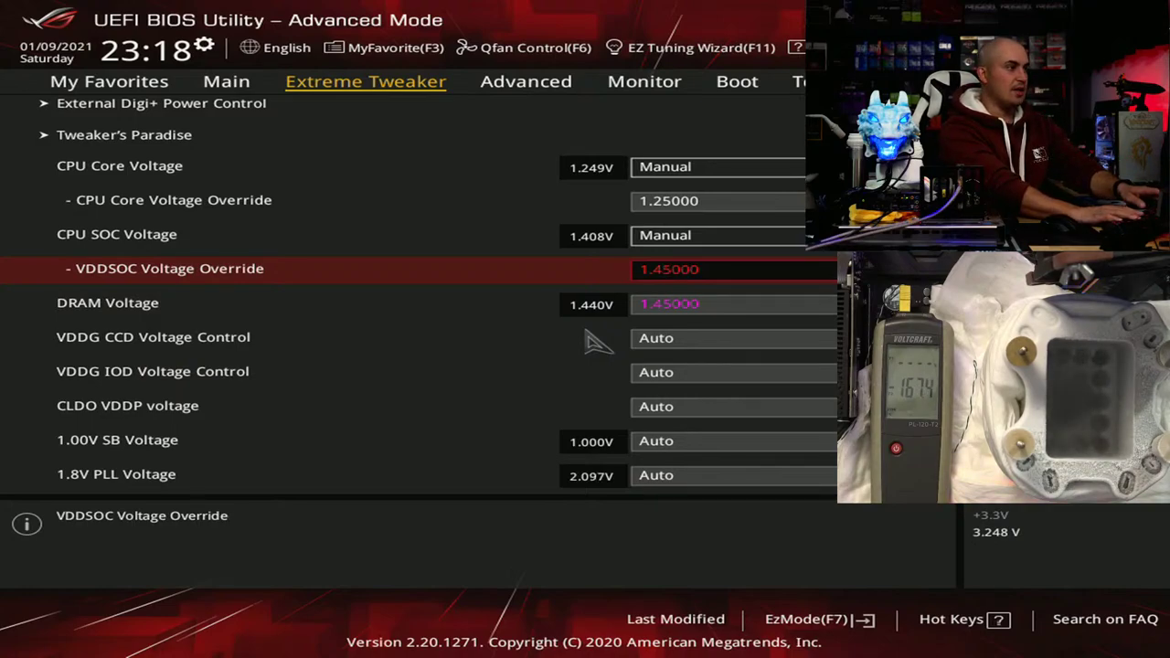
key(F10)
key(Return)
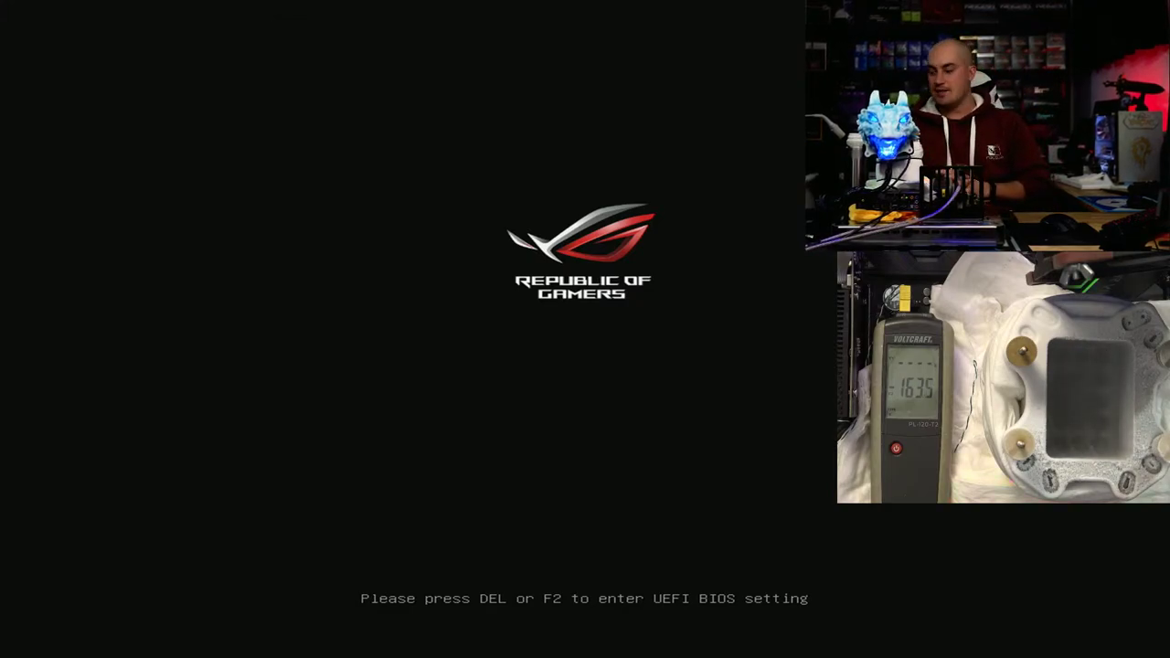
Step: Restart the PC from the Windows Recovery screen and open TurboV Core, CPU-Z and BenchMate on the desktop
key(Delete)
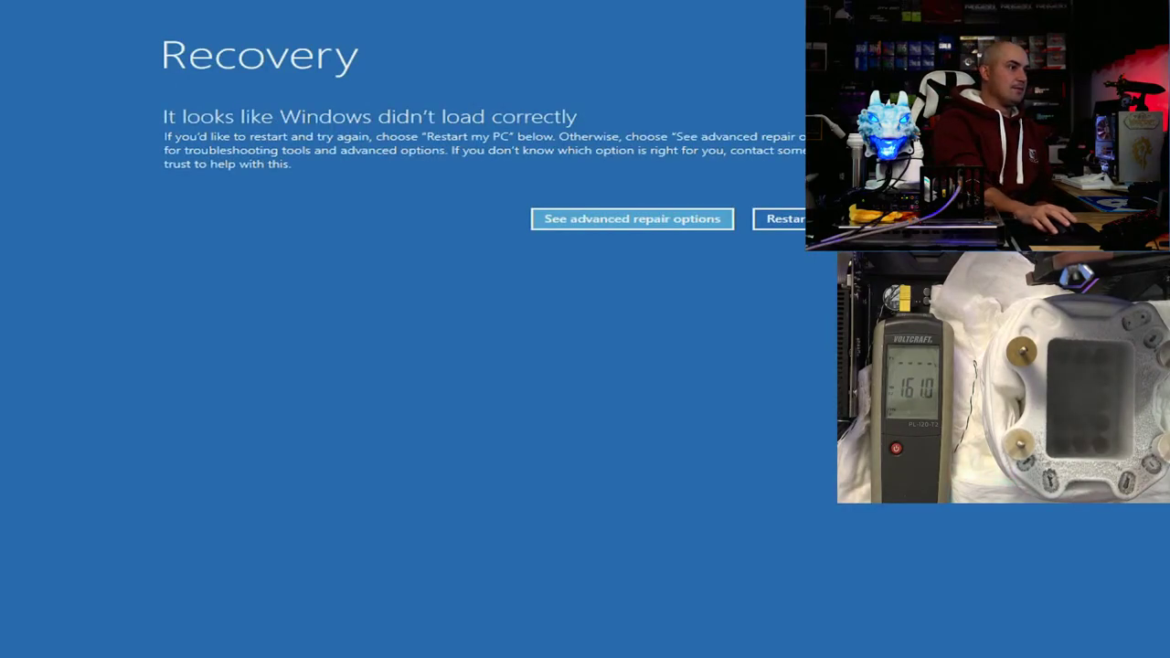
click(777, 219)
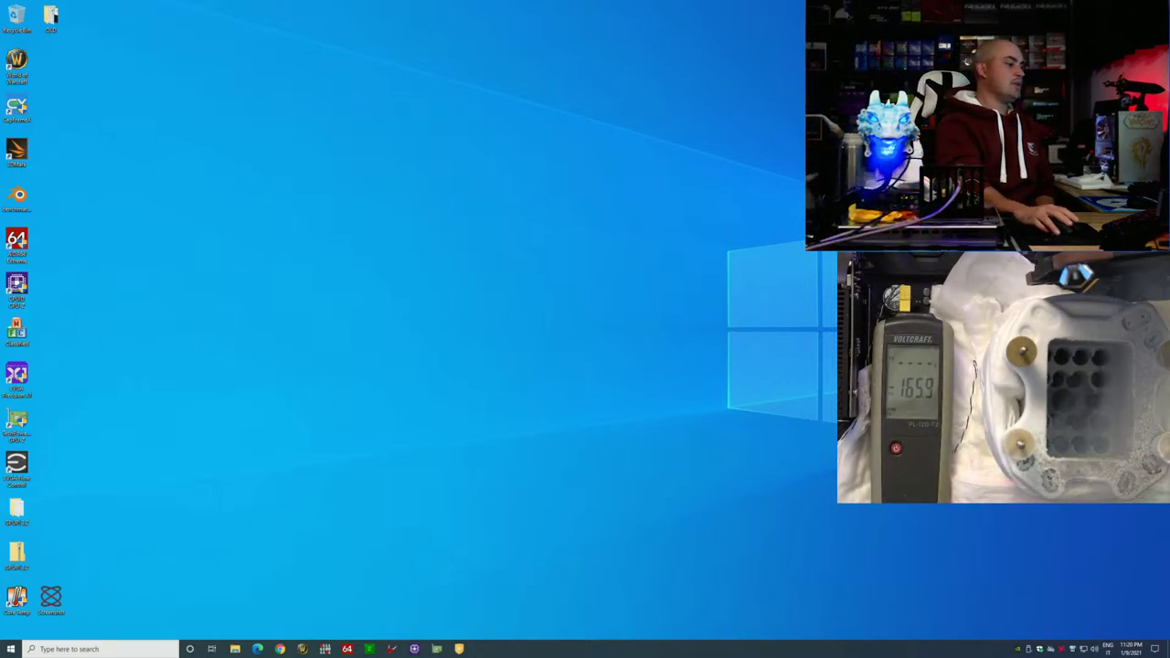
click(392, 649)
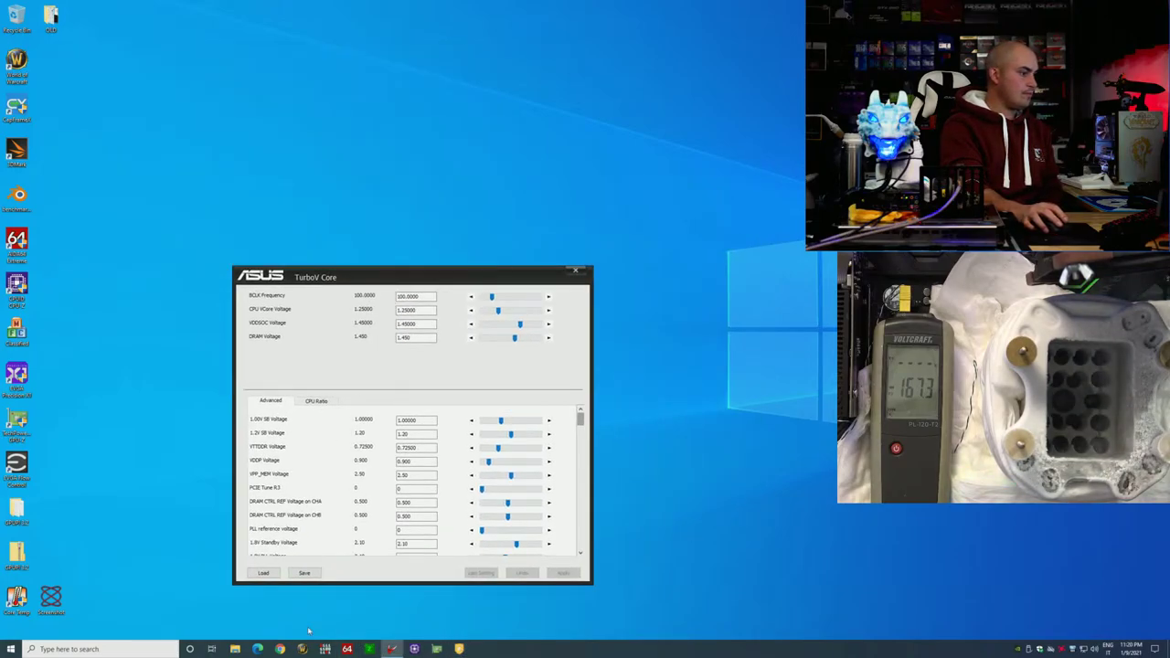
click(414, 649)
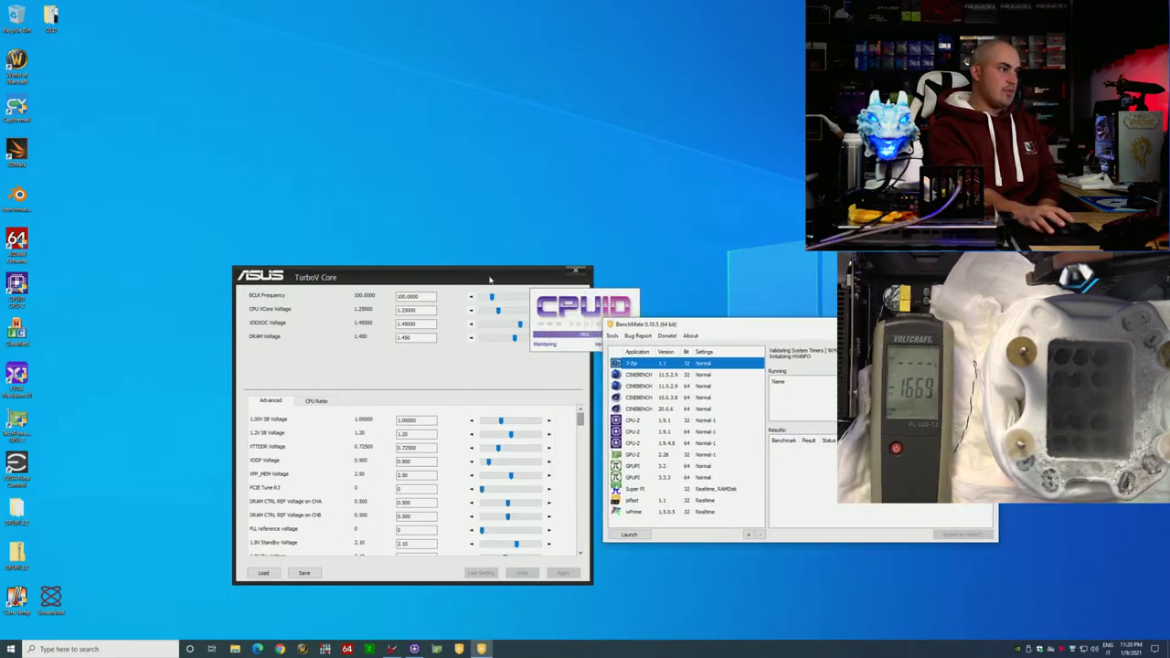
Step: Move the TurboV Core window, set the CPU VCore Voltage to 1.65 V and apply it
mouse_move(484, 281)
mouse_down()
mouse_move(539, 218)
mouse_move(545, 234)
mouse_move(451, 227)
mouse_move(474, 260)
mouse_up()
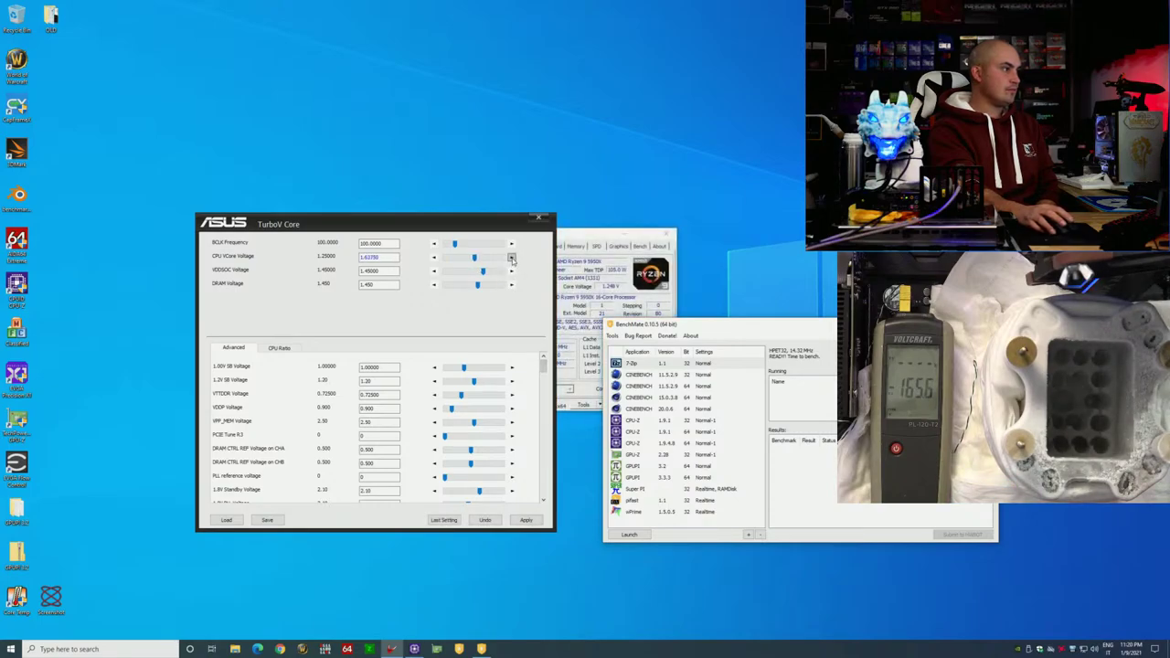
click(512, 259)
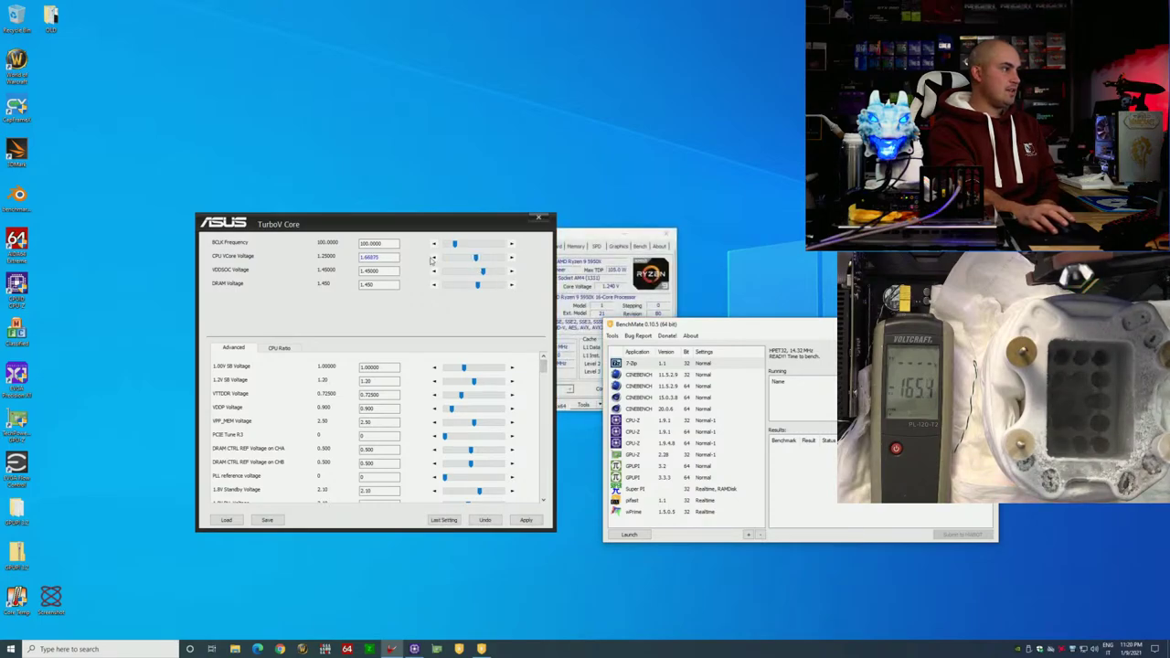
click(525, 519)
Step: Arrange the desktop so that CPU-Z sits below TurboV Core and both can be read beside BenchMate
drag(591, 240, 422, 370)
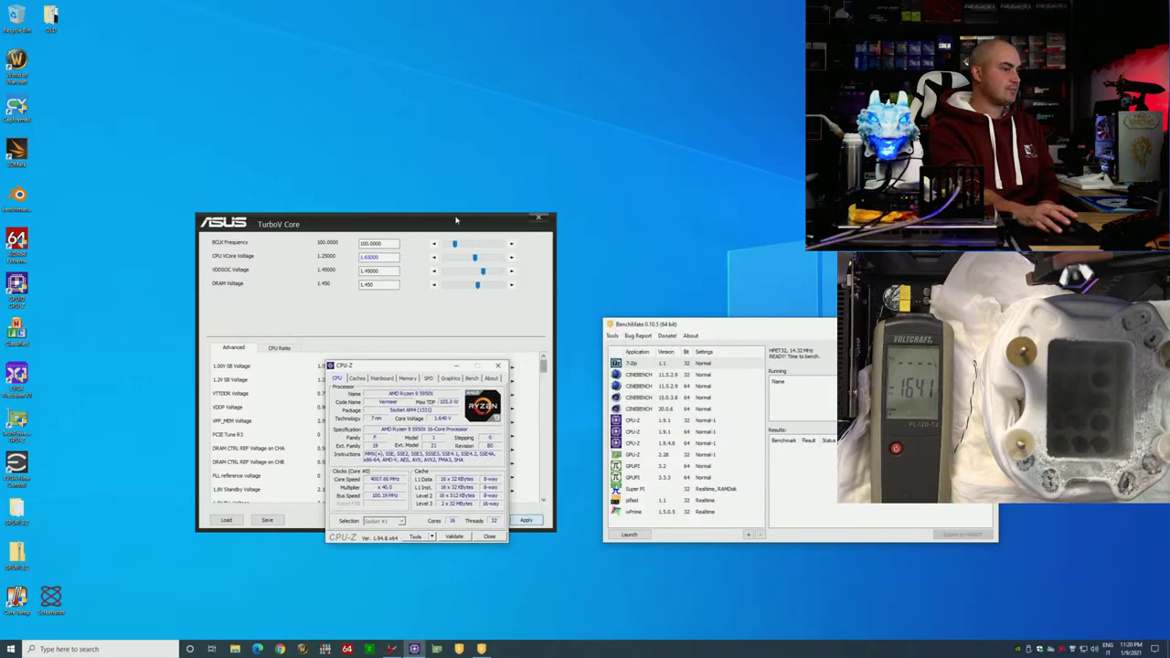
drag(438, 223, 388, 108)
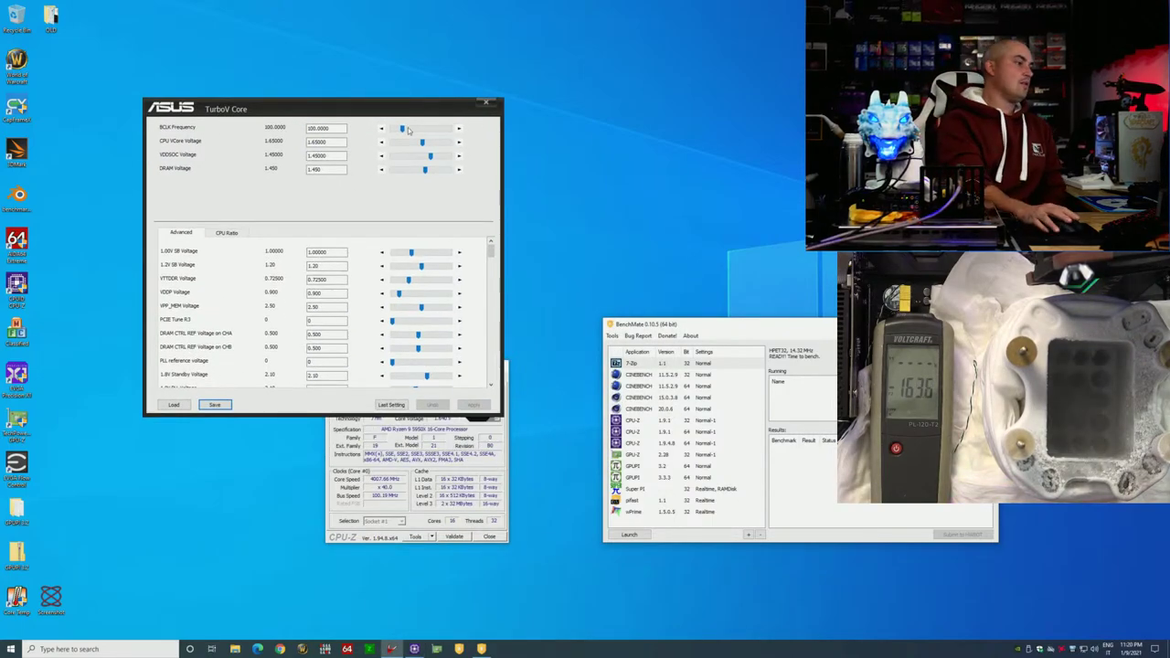
click(374, 422)
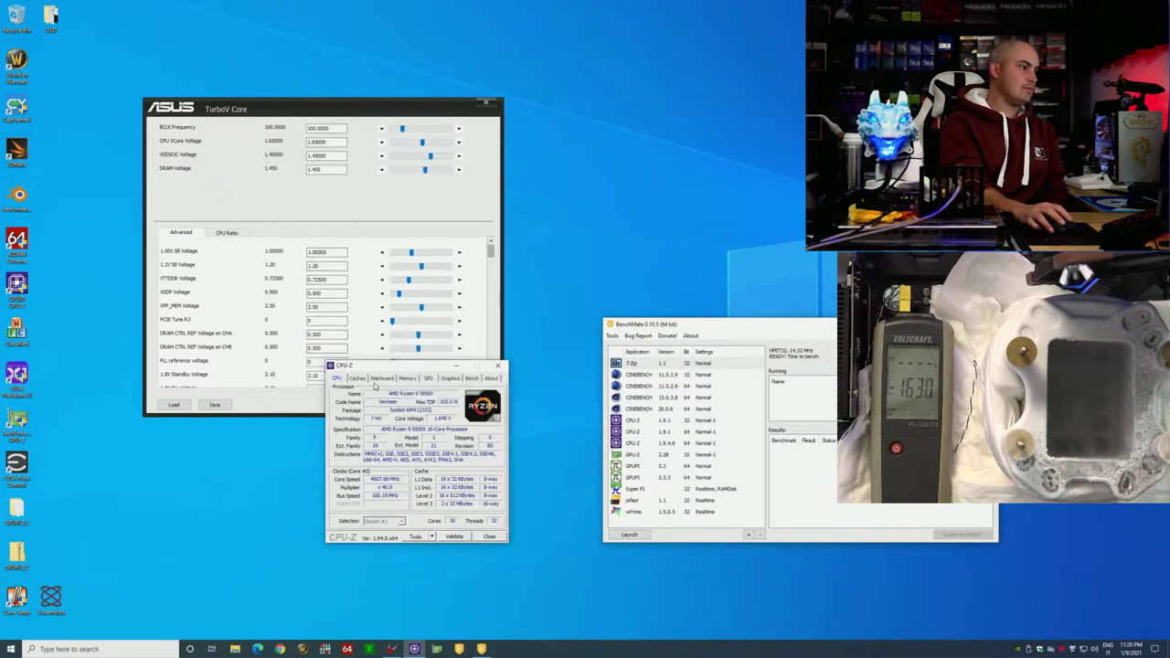
drag(375, 367, 331, 414)
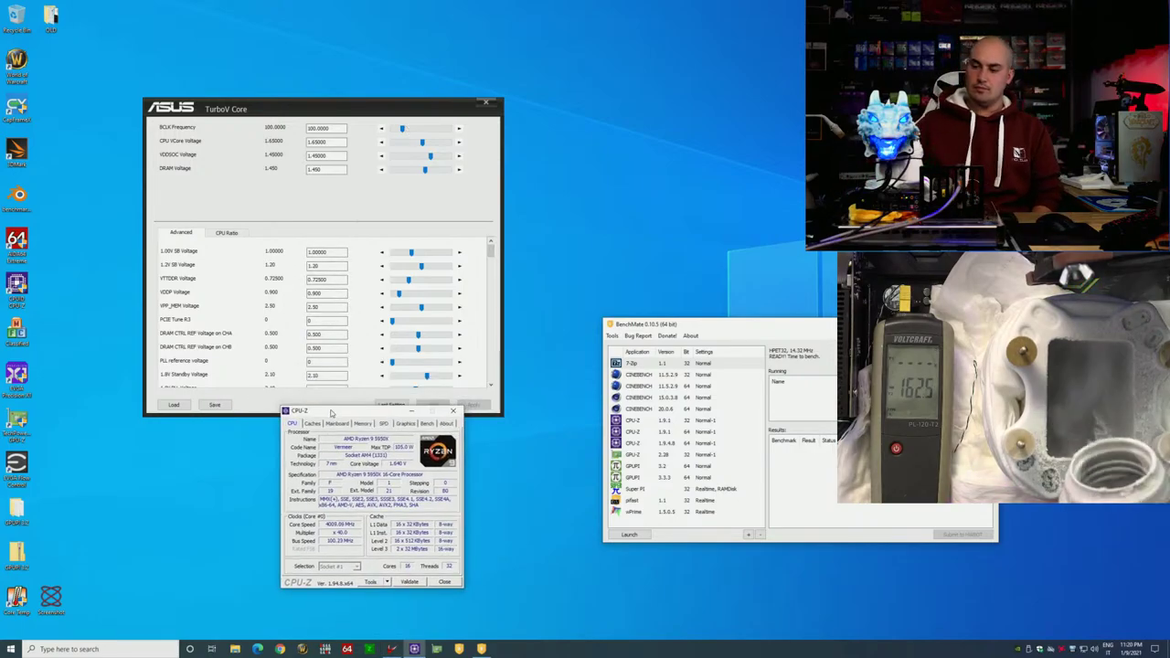
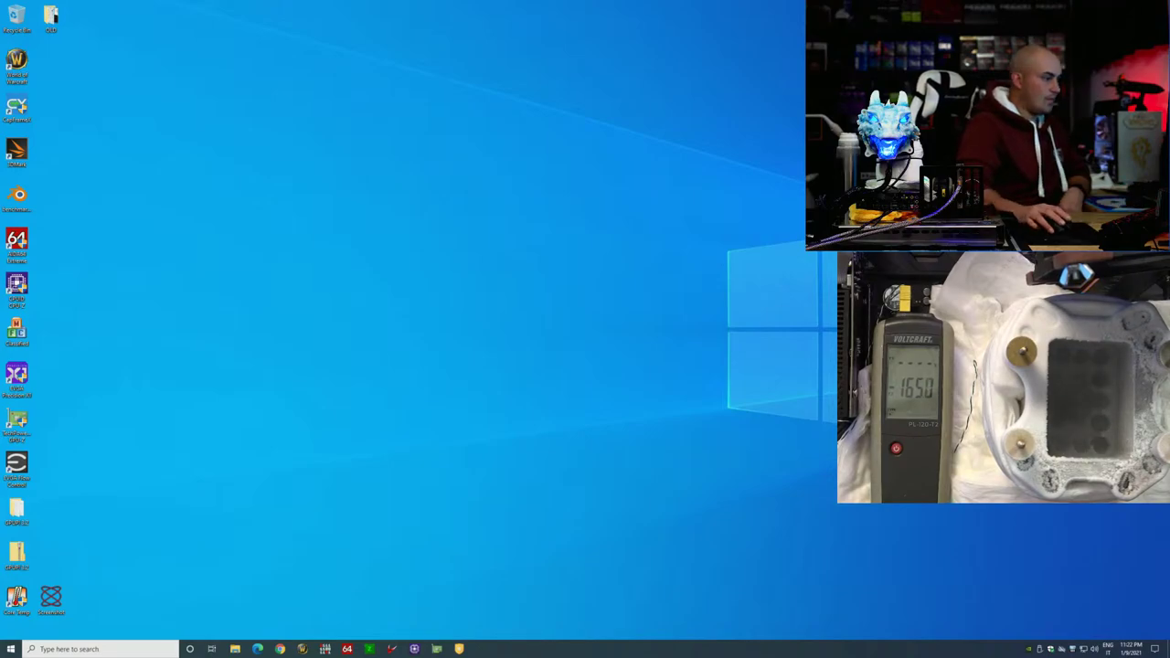
Step: Restart Windows to get back to the UEFI BIOS setup
click(10, 649)
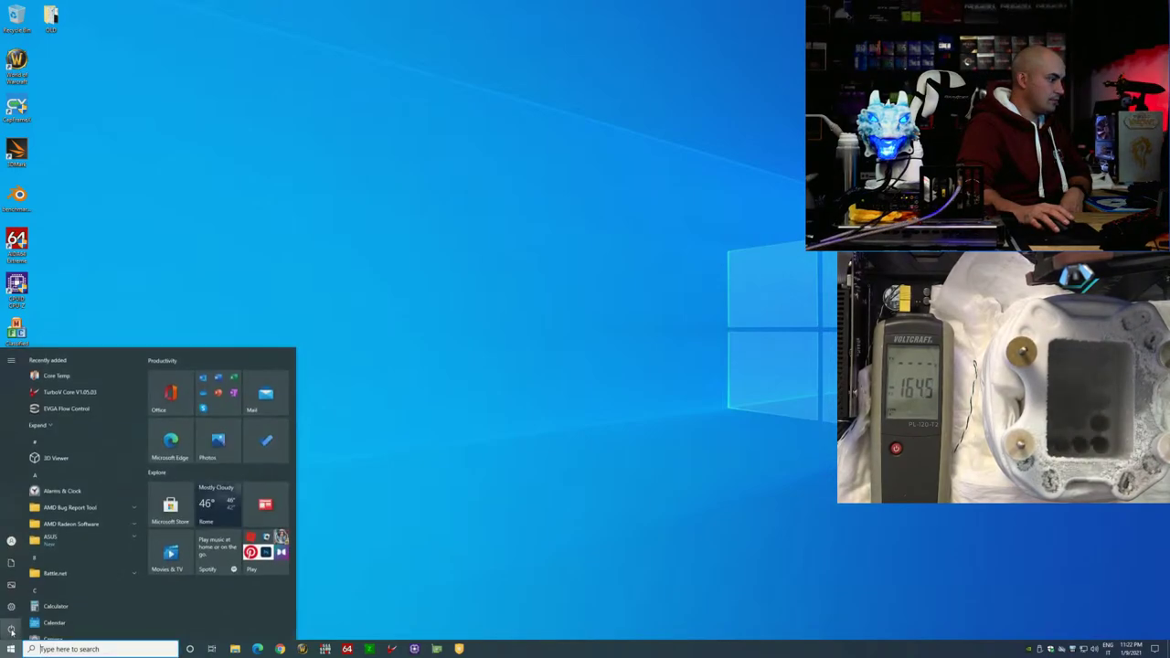
click(11, 631)
click(25, 607)
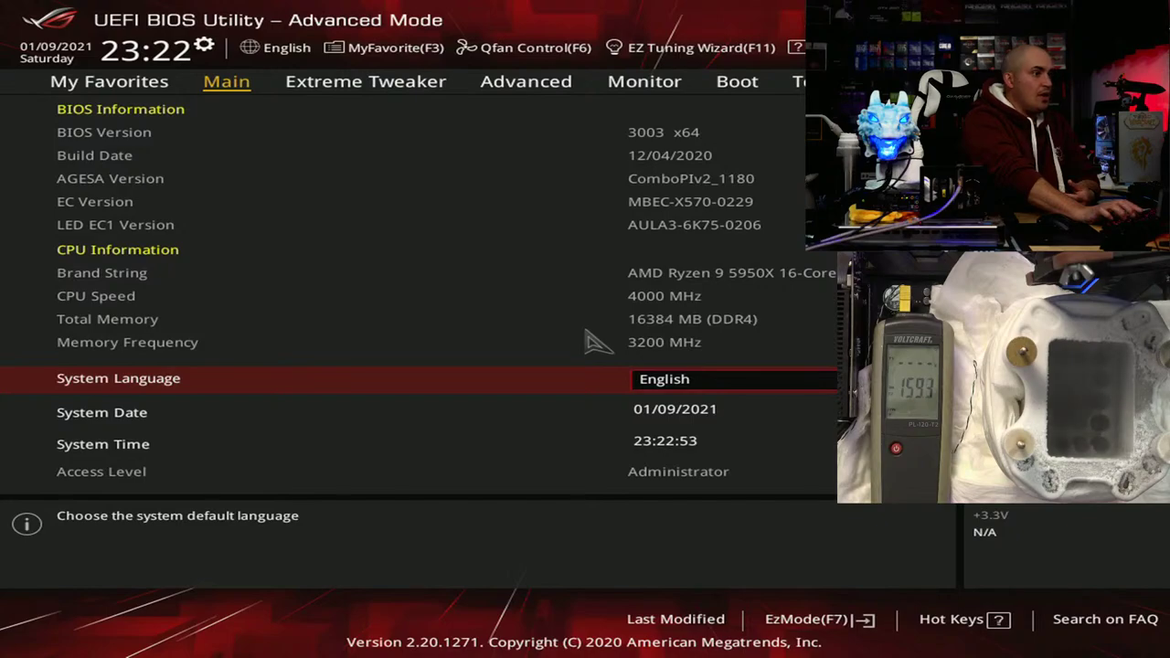
Step: Set VDDG IOD and VDDG CCD Voltage Control both to 1.150 V in Extreme Tweaker, and save and reset
key(Right)
key(Down)
key(Down)
key(Down)
key(Down)
key(Down)
key(Down)
key(Down)
key(Down)
key(Down)
key(Down)
key(Down)
key(Down)
key(Down)
key(Down)
key(Down)
key(Down)
key(Down)
key(Down)
key(Down)
key(Down)
key(Down)
key(Down)
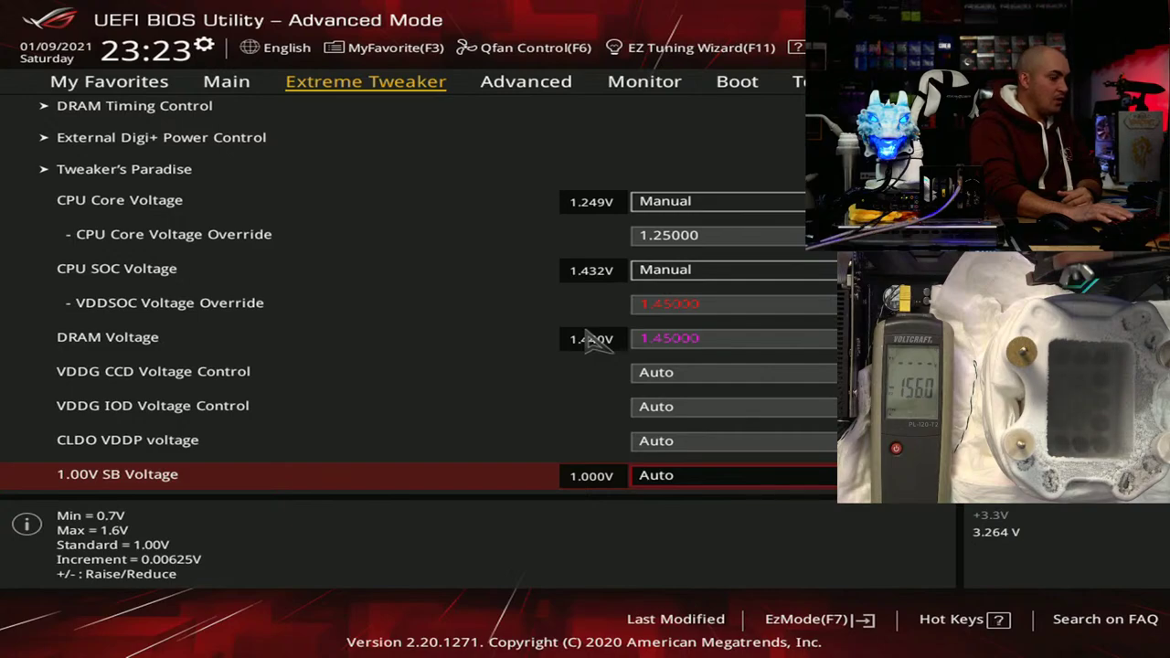
key(Up)
key(Up)
text(11)
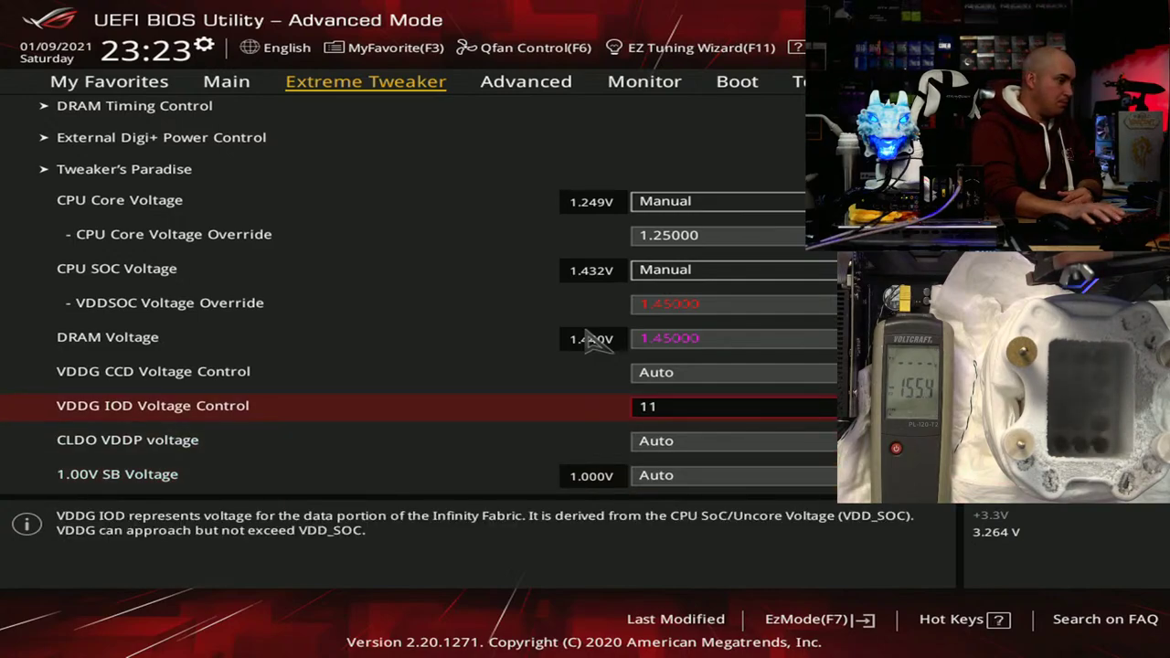
key(BackSpace)
text(.150)
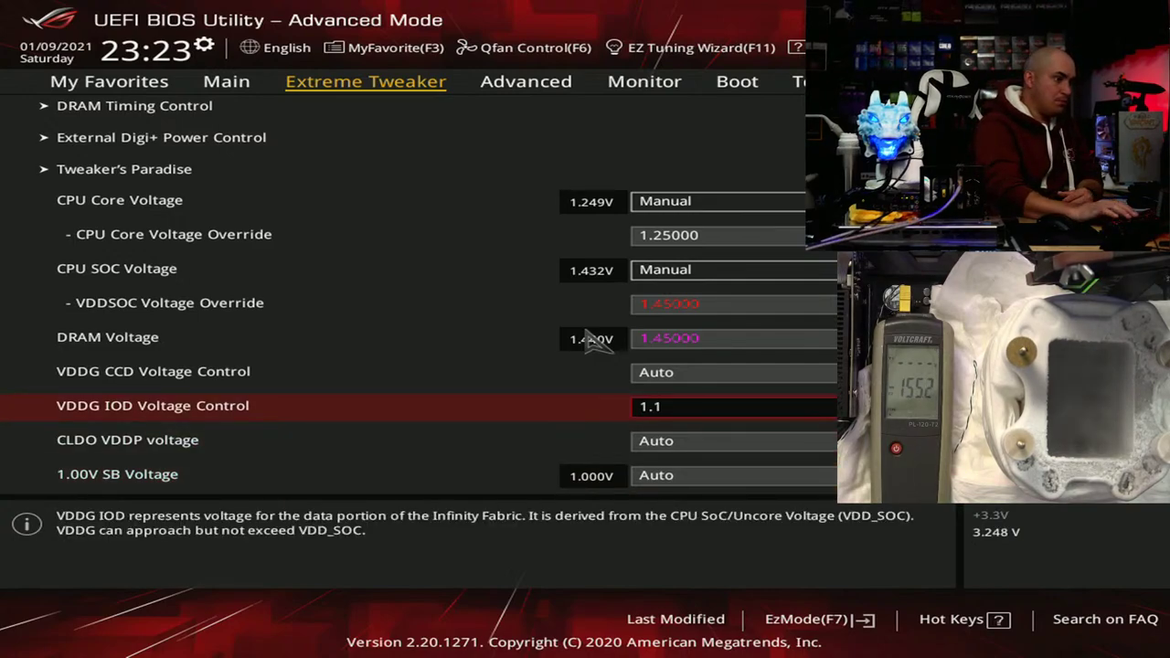
key(Up)
text(1.150)
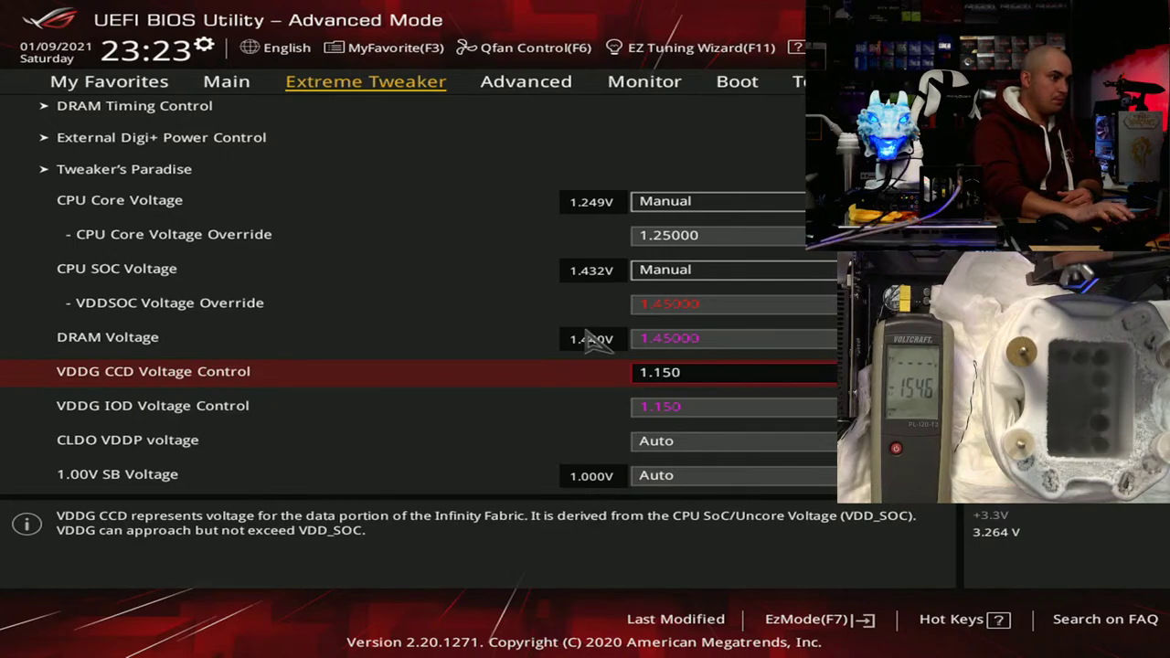
key(Down)
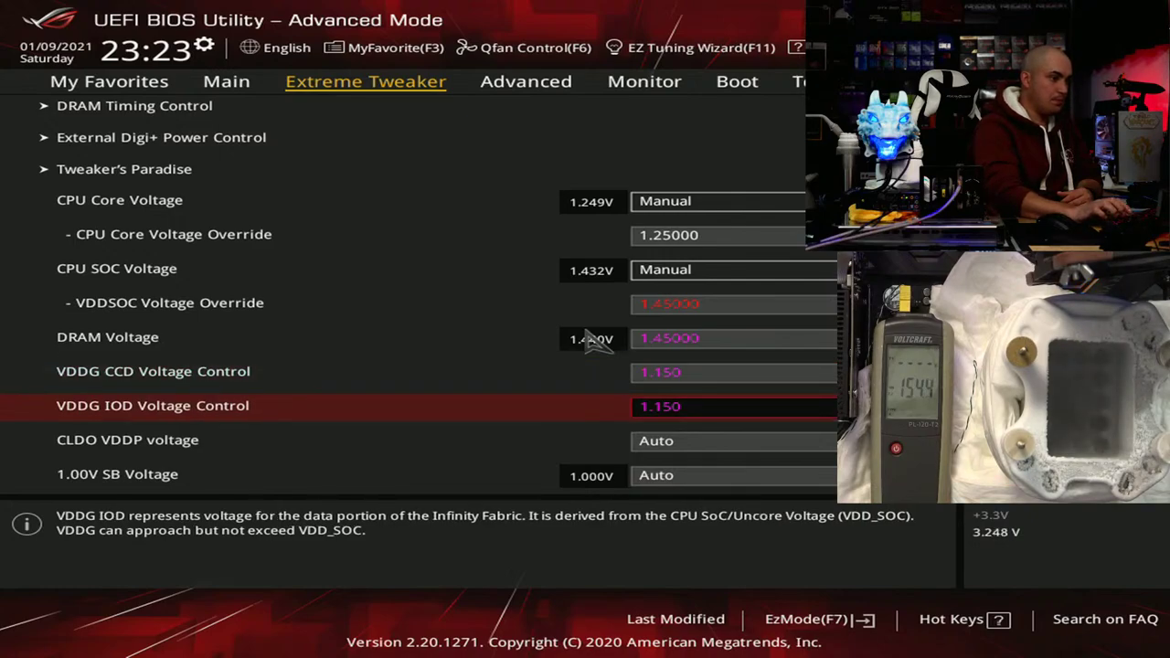
key(Down)
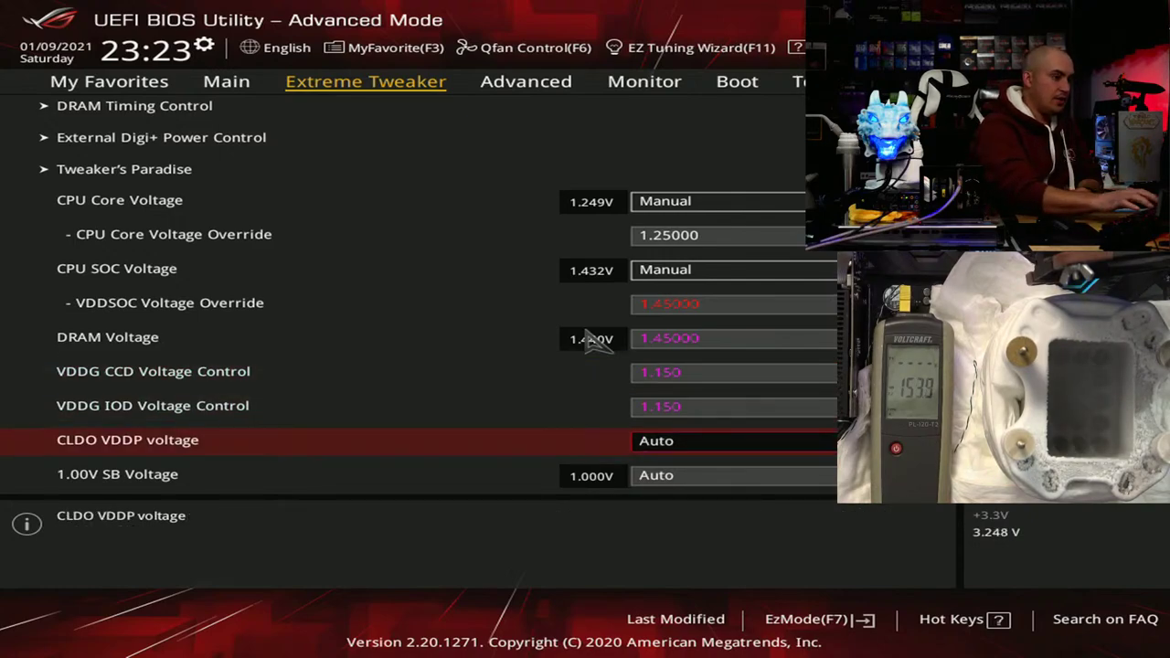
key(F10)
key(Return)
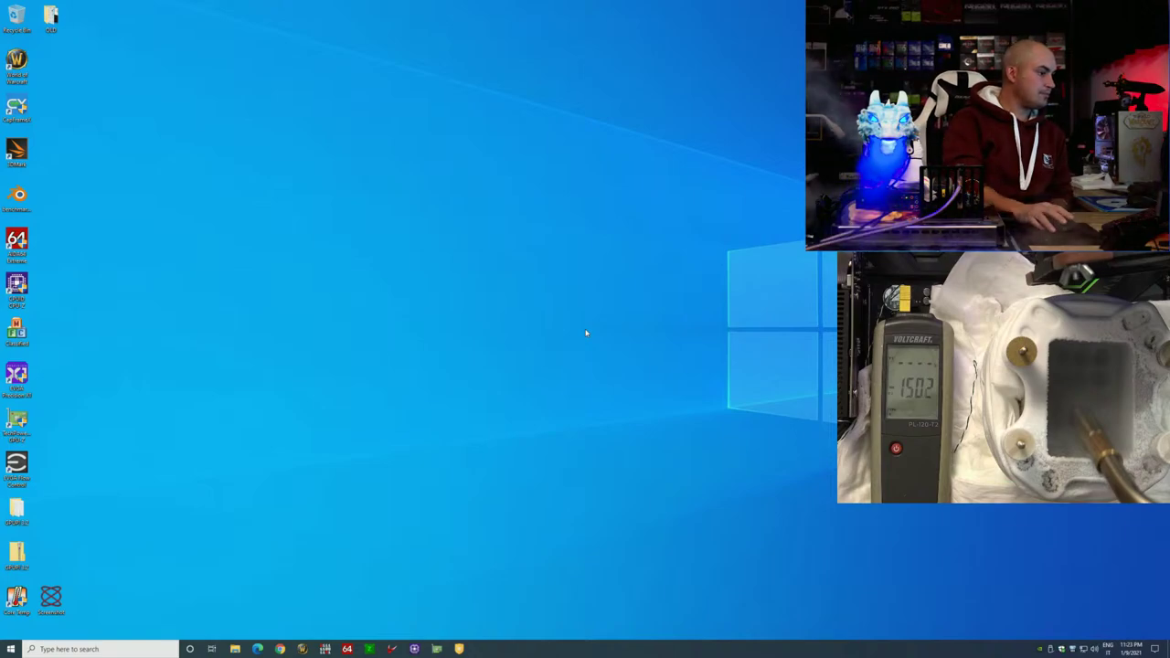
Step: Open TurboV Core, ZenTimings and BenchMate in Windows and move their windows apart
click(391, 649)
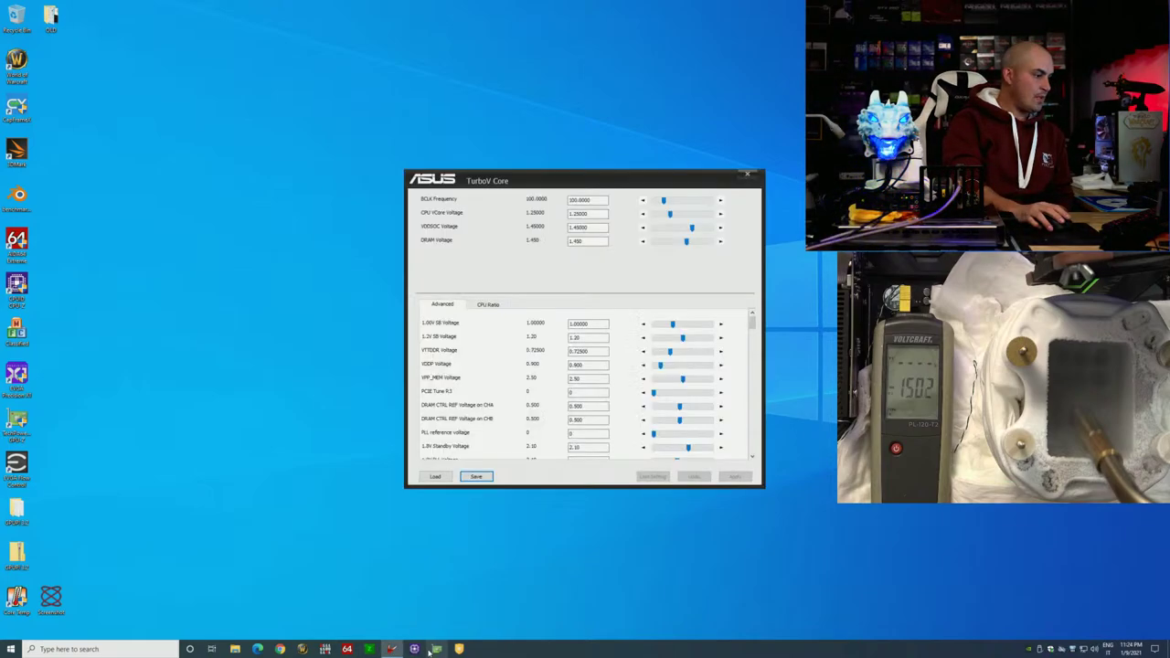
click(369, 649)
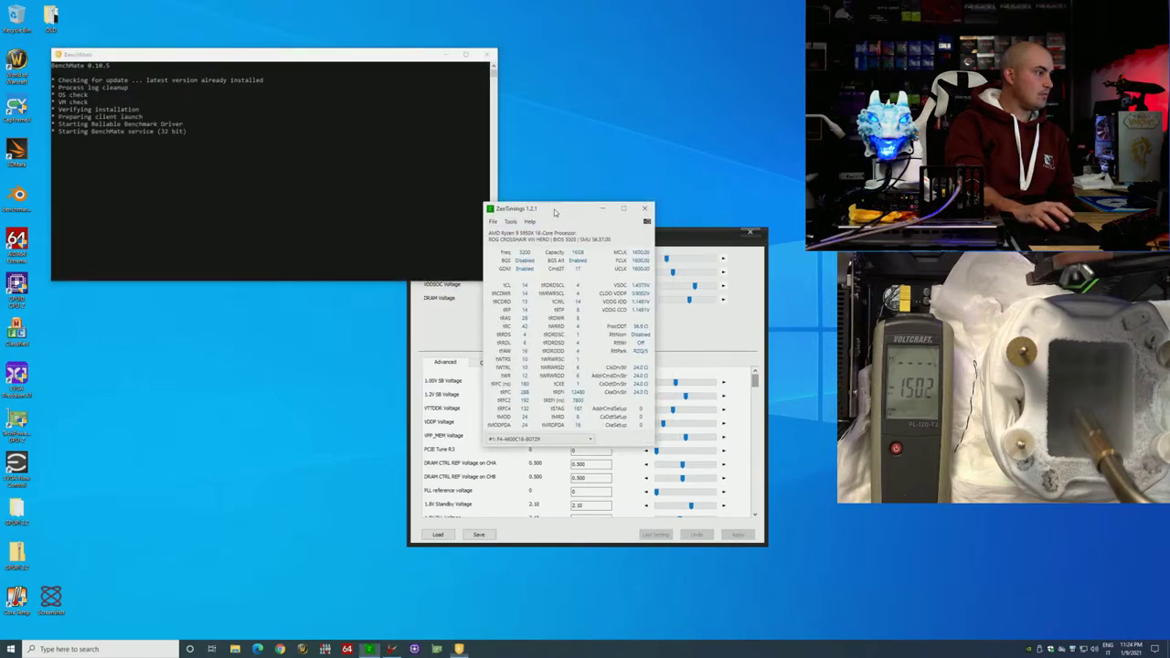
drag(571, 208, 209, 391)
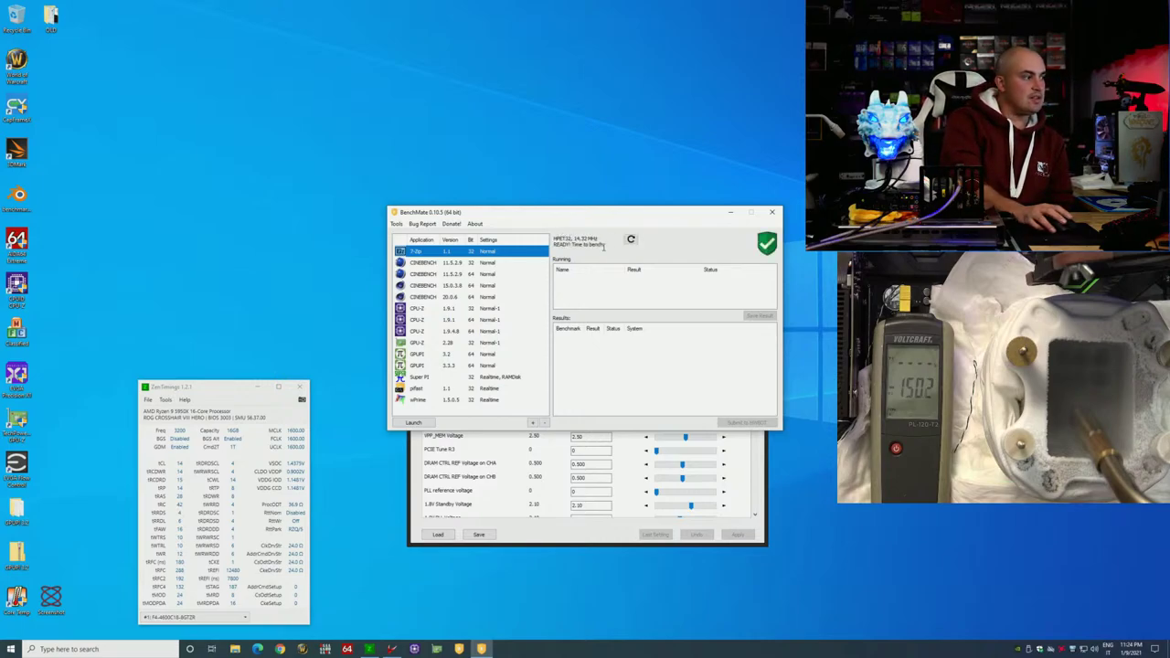
drag(645, 216, 400, 73)
drag(652, 243, 732, 309)
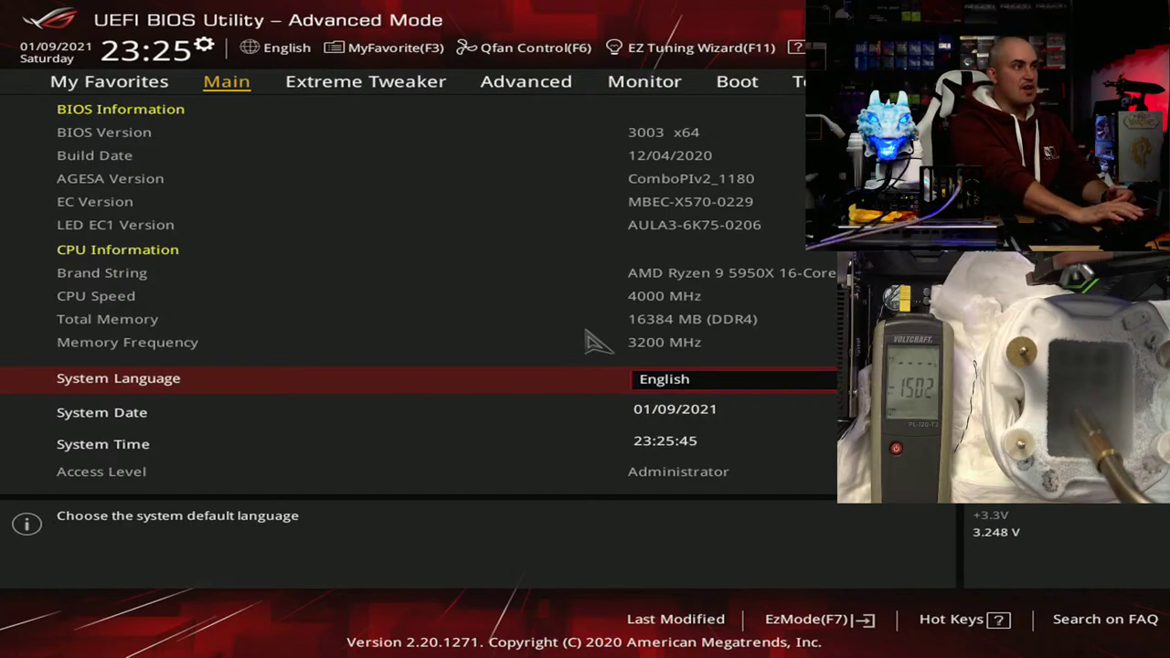
Step: Set the CLDO VDDP voltage to 0.95 V in Extreme Tweaker
key(Right)
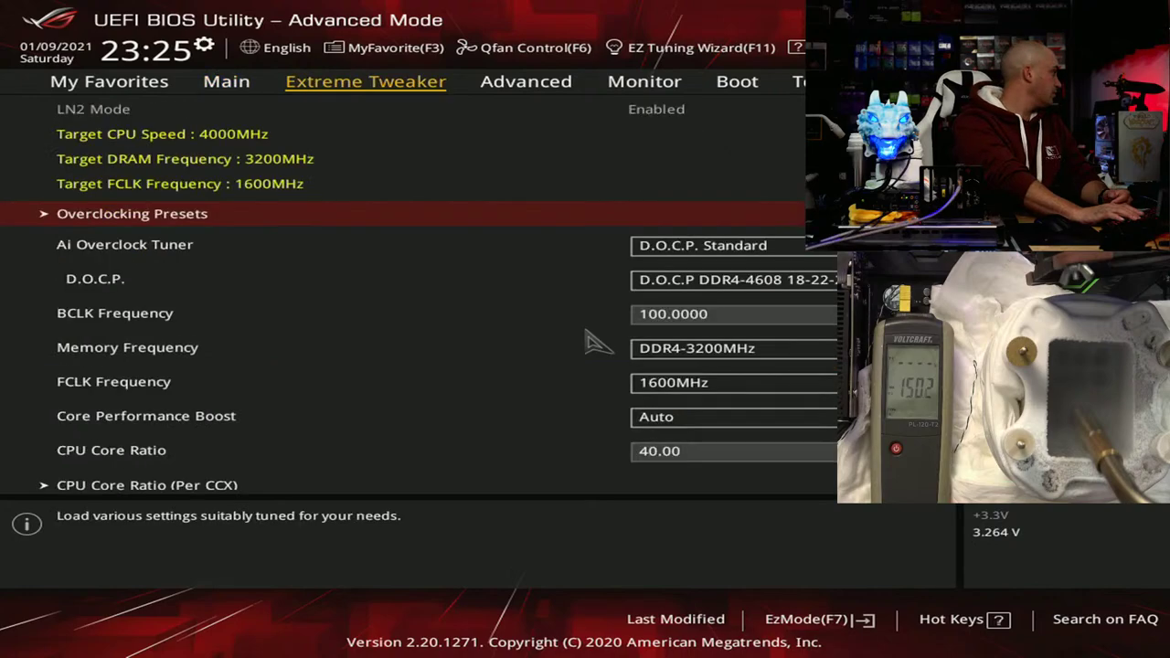
key(Down)
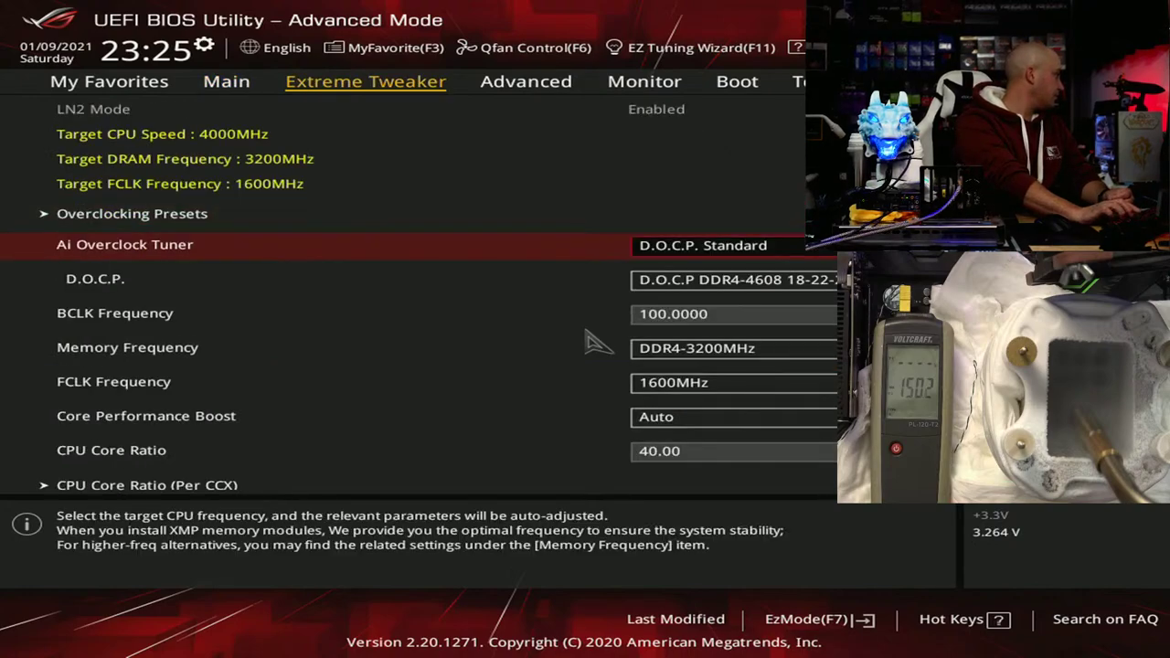
key(Down)
key(Down)
key(Down)
key(Down)
key(Down)
key(Down)
key(Down)
key(Down)
key(Down)
key(Down)
key(Down)
key(Down)
key(Down)
key(Down)
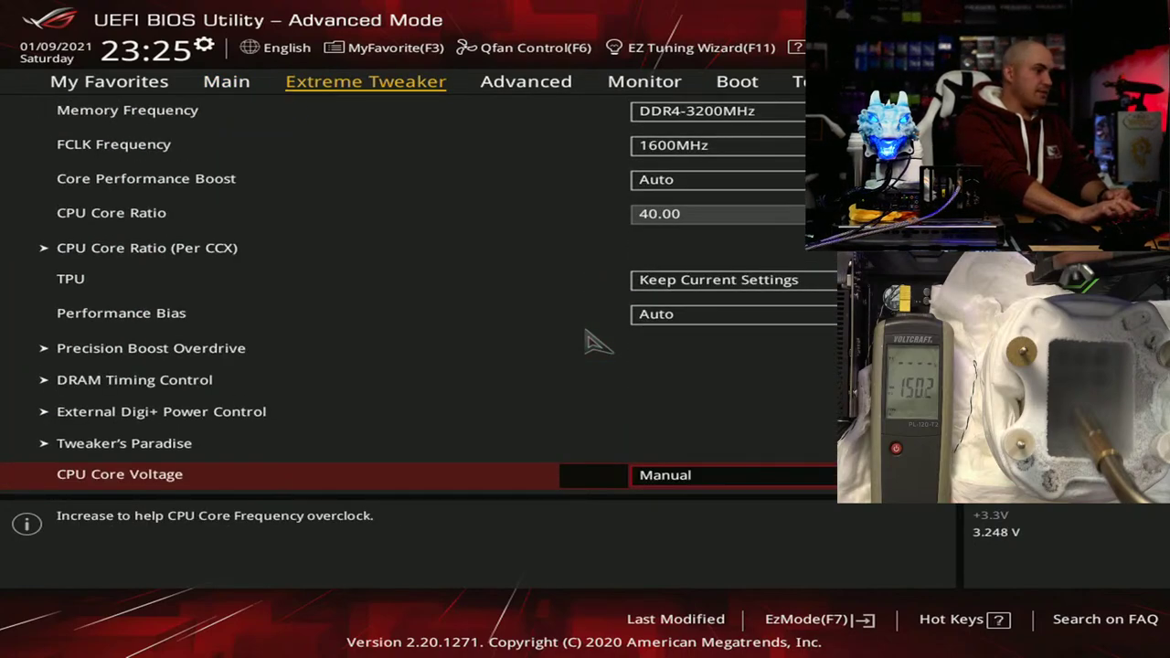
key(Down)
key(Down)
key(Down)
key(Down)
key(Down)
key(Down)
key(Down)
key(Down)
key(Down)
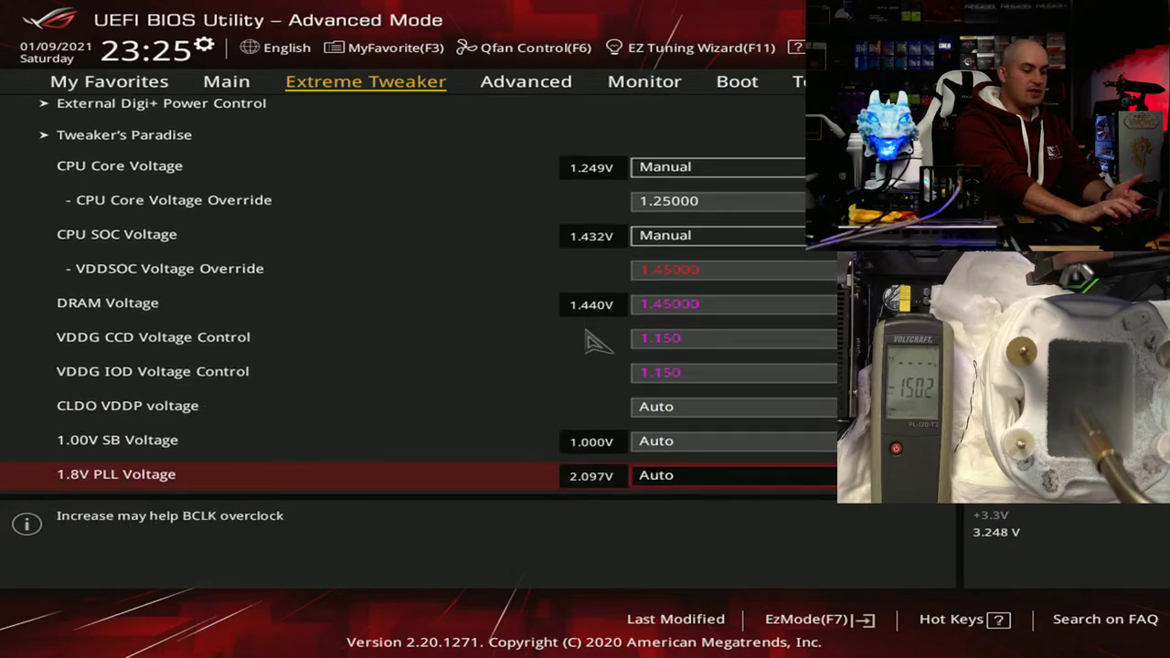
key(Up)
key(Up)
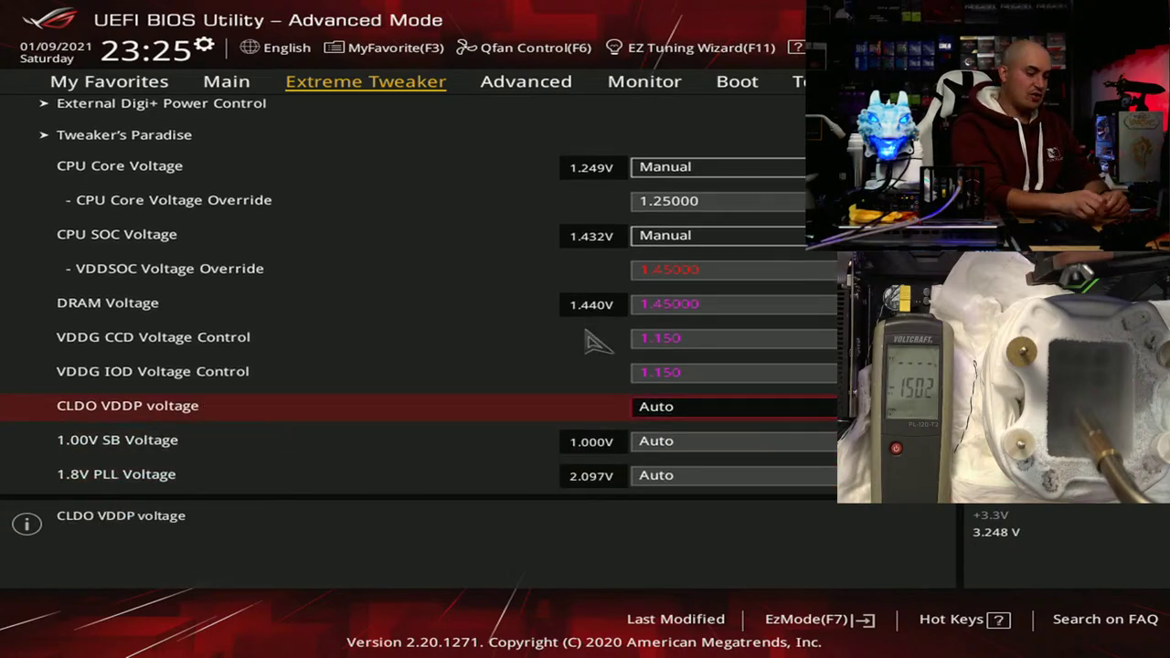
text(0.95)
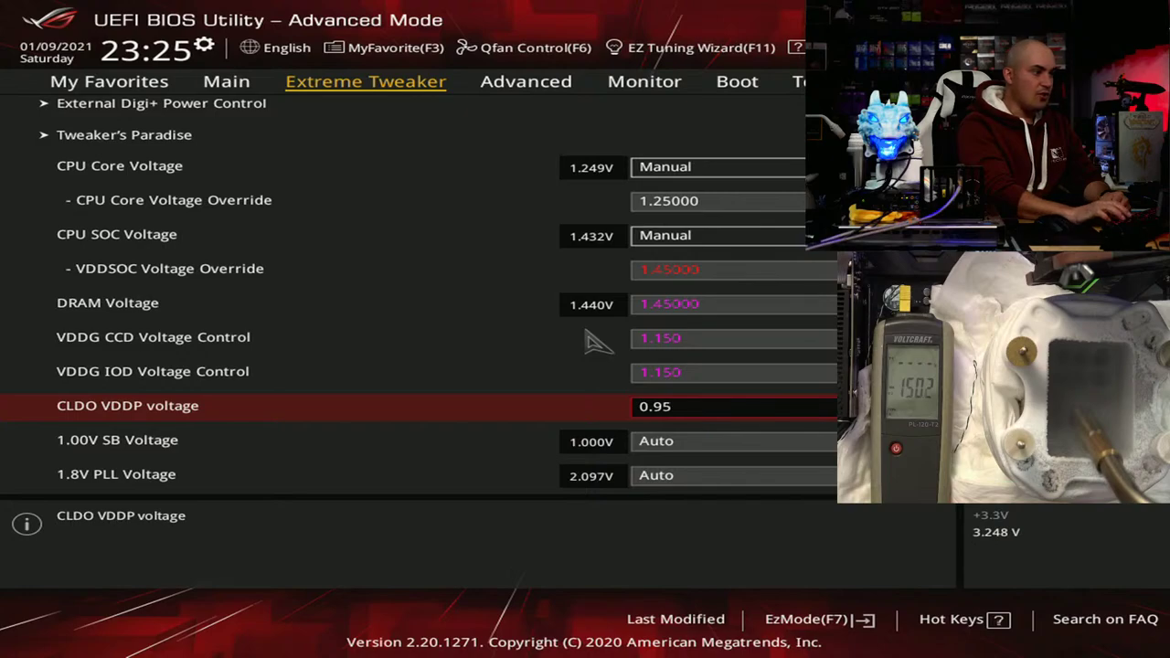
Step: Set the 1.8V PLL Voltage to 2.1 V and the 1.00V SB Voltage to 1.1 V
key(Down)
key(Down)
key(Up)
key(Down)
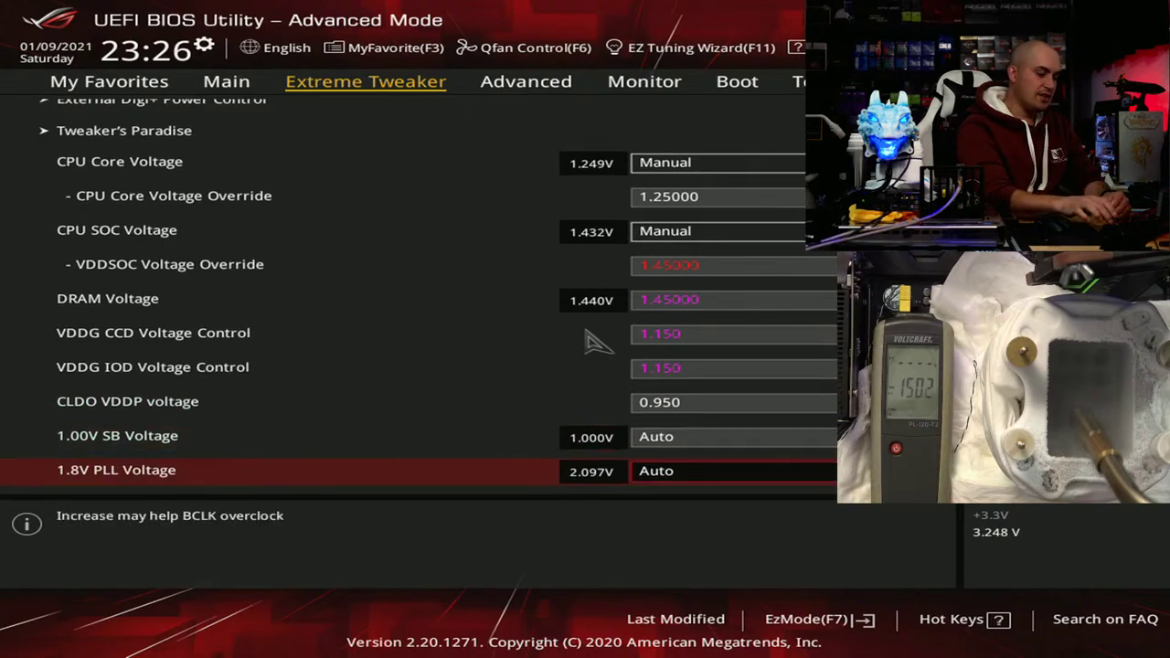
text(2.1)
key(Return)
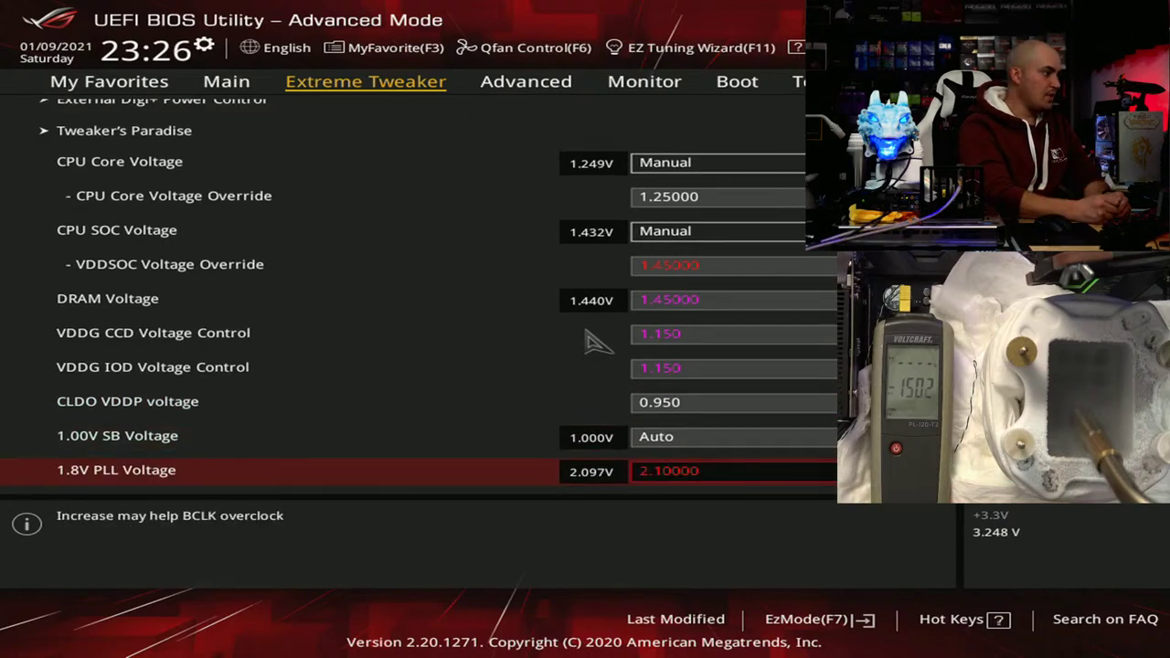
key(Up)
text(1.1)
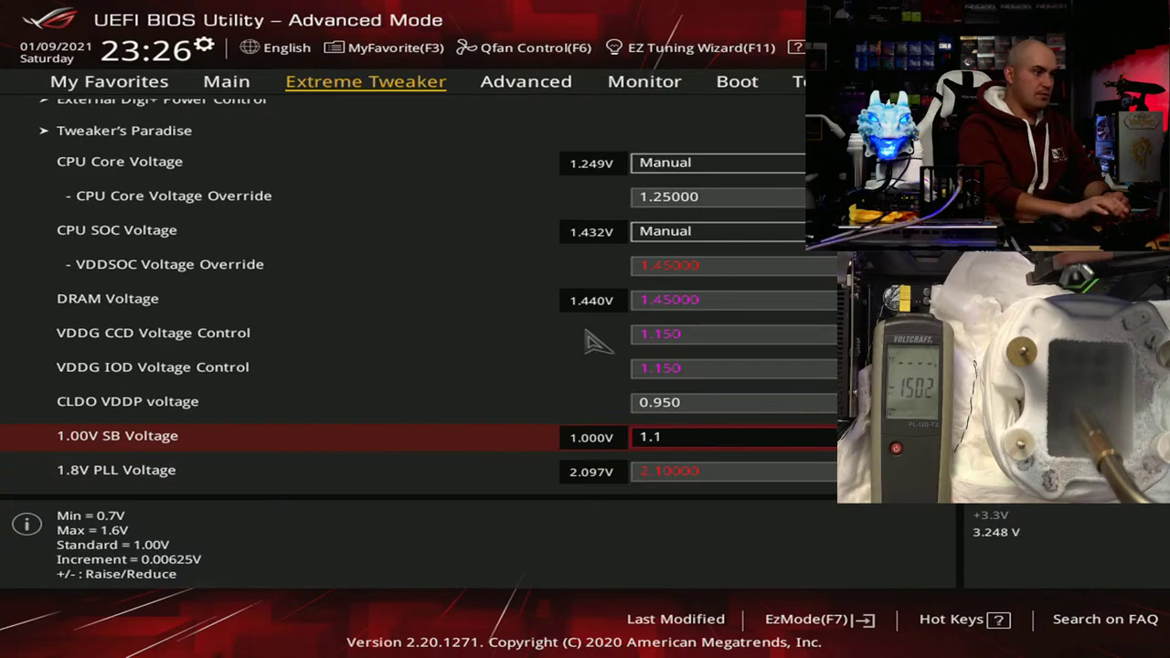
key(Return)
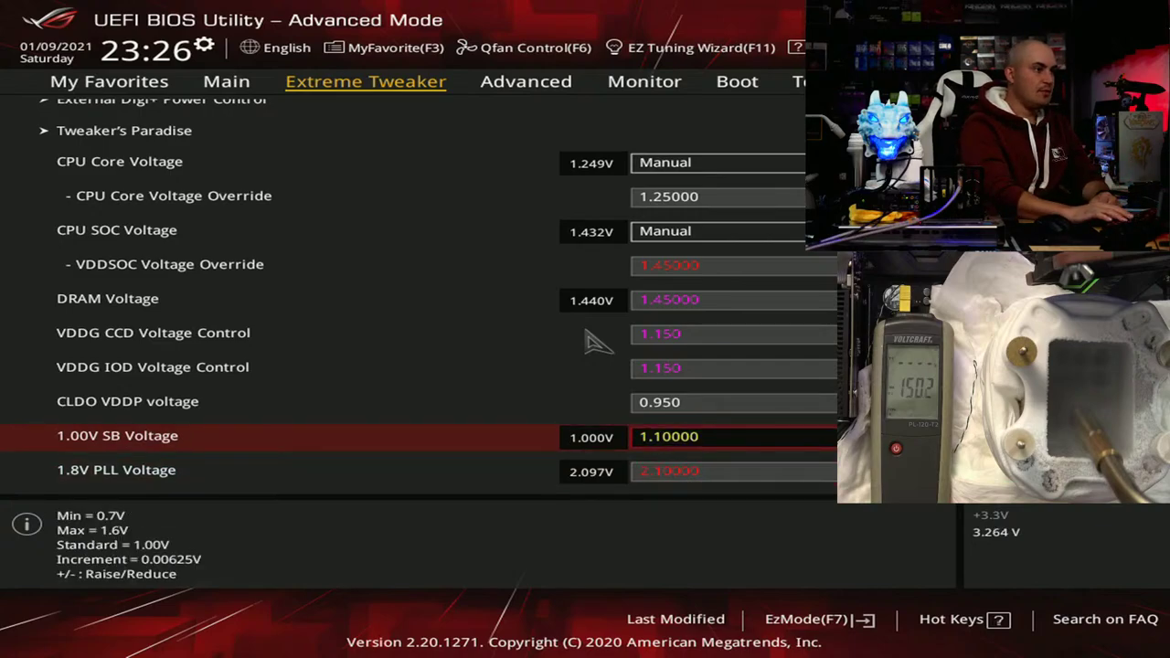
Step: Open ASUS User Profile and enter 5950 LN2 as the profile name
key(Right)
key(Right)
key(Right)
key(Right)
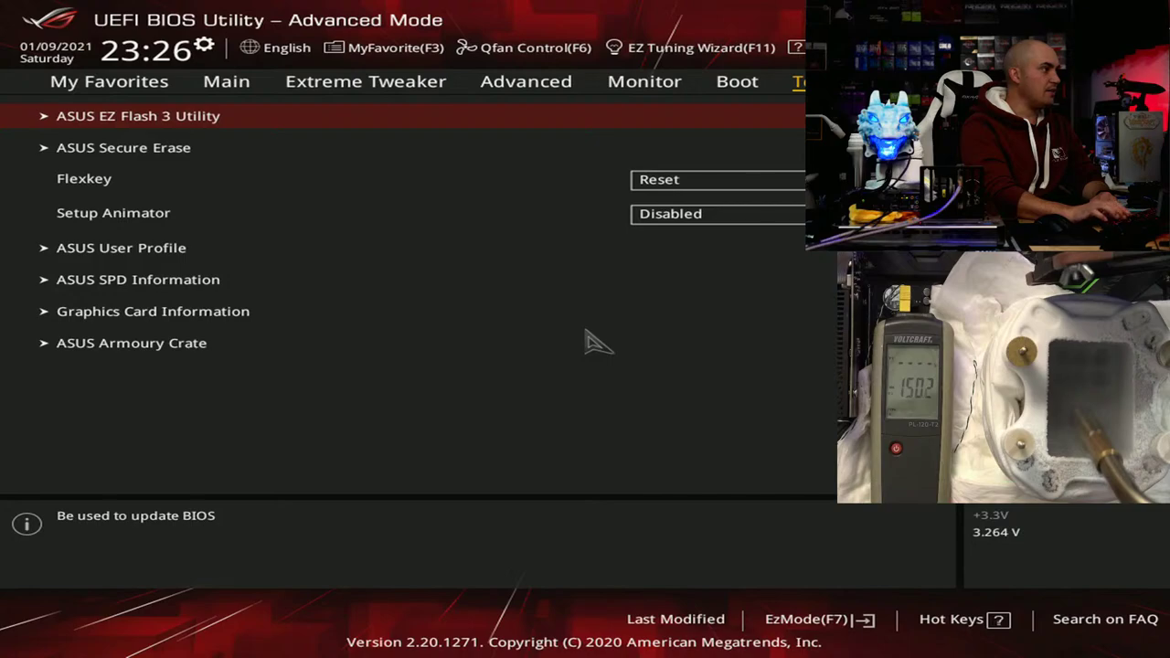
key(Down)
key(Down)
key(Down)
key(Down)
key(Return)
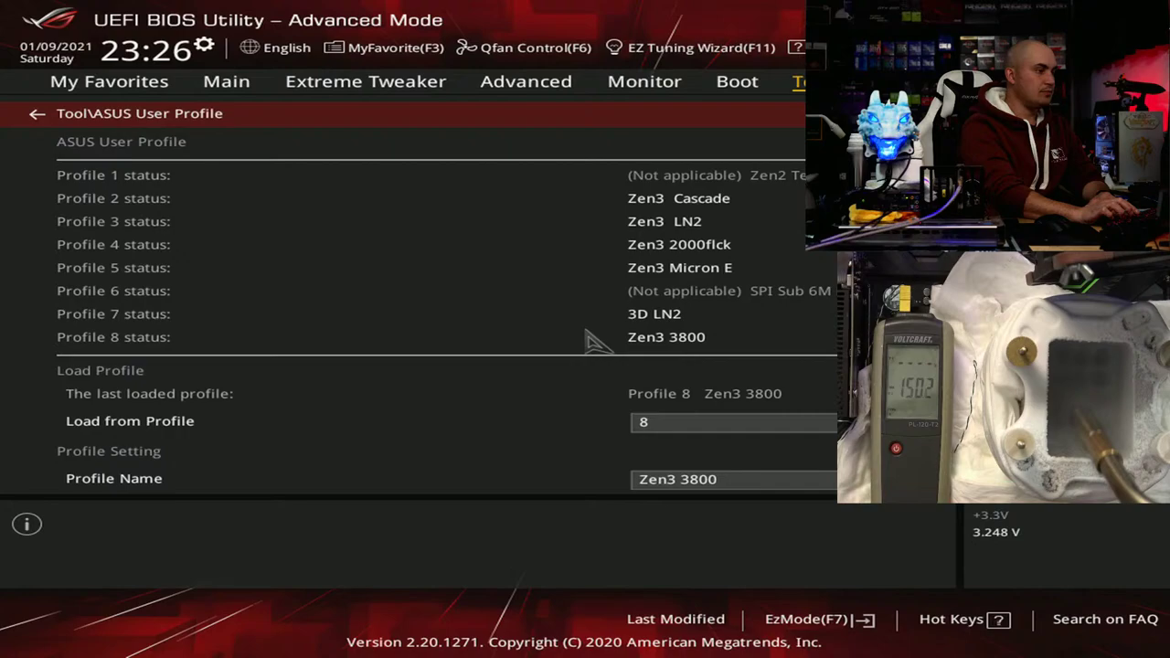
key(Down)
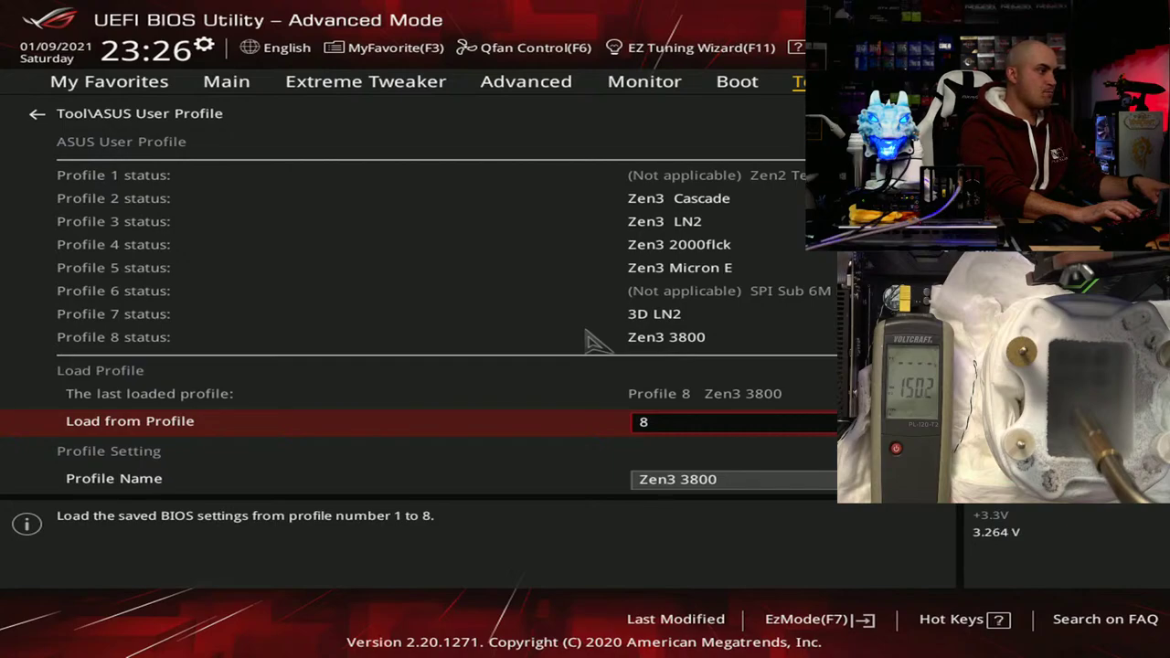
key(Down)
key(Up)
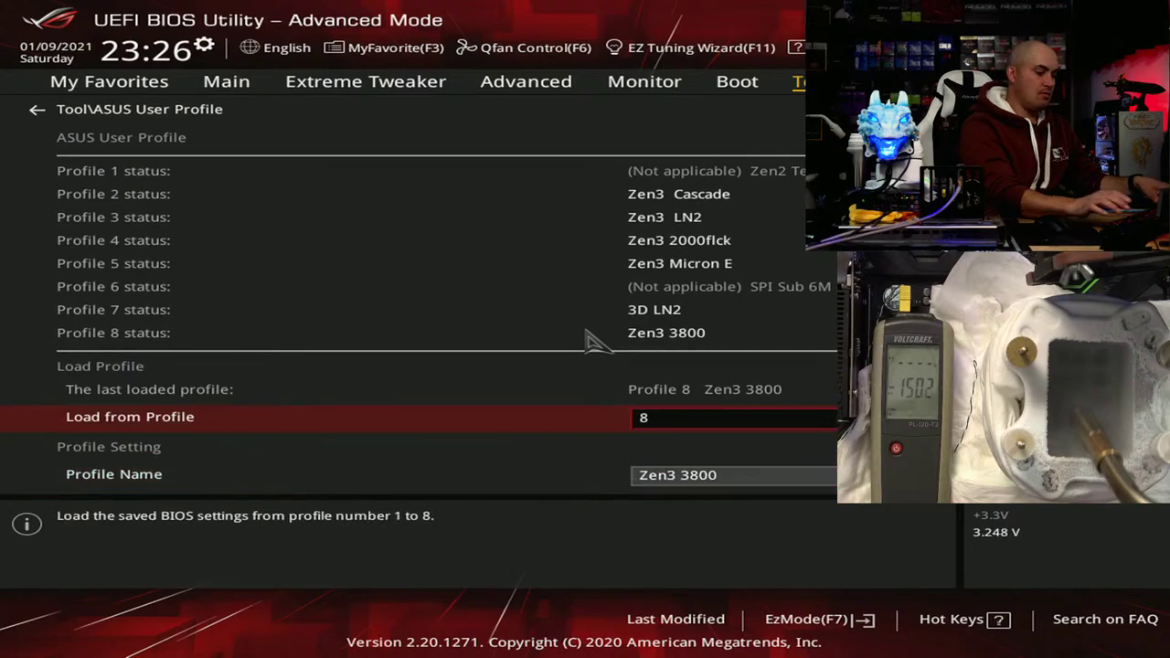
key(Down)
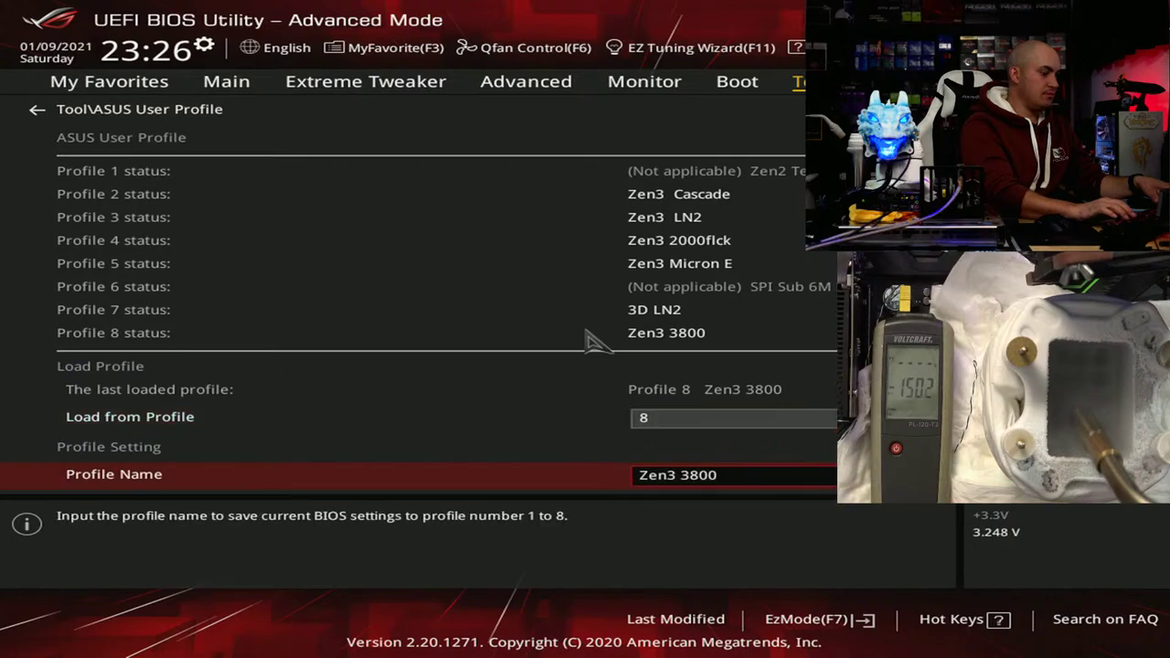
key(BackSpace)
key(BackSpace)
key(BackSpace)
key(BackSpace)
key(BackSpace)
key(BackSpace)
key(BackSpace)
key(BackSpace)
key(BackSpace)
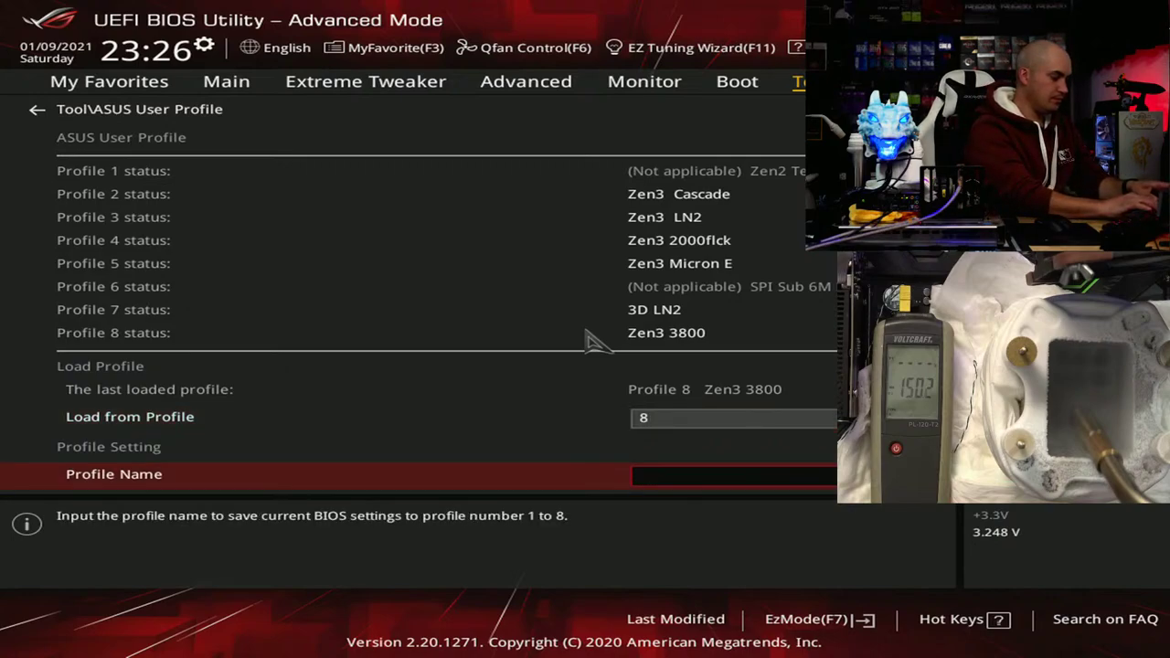
text(5950)
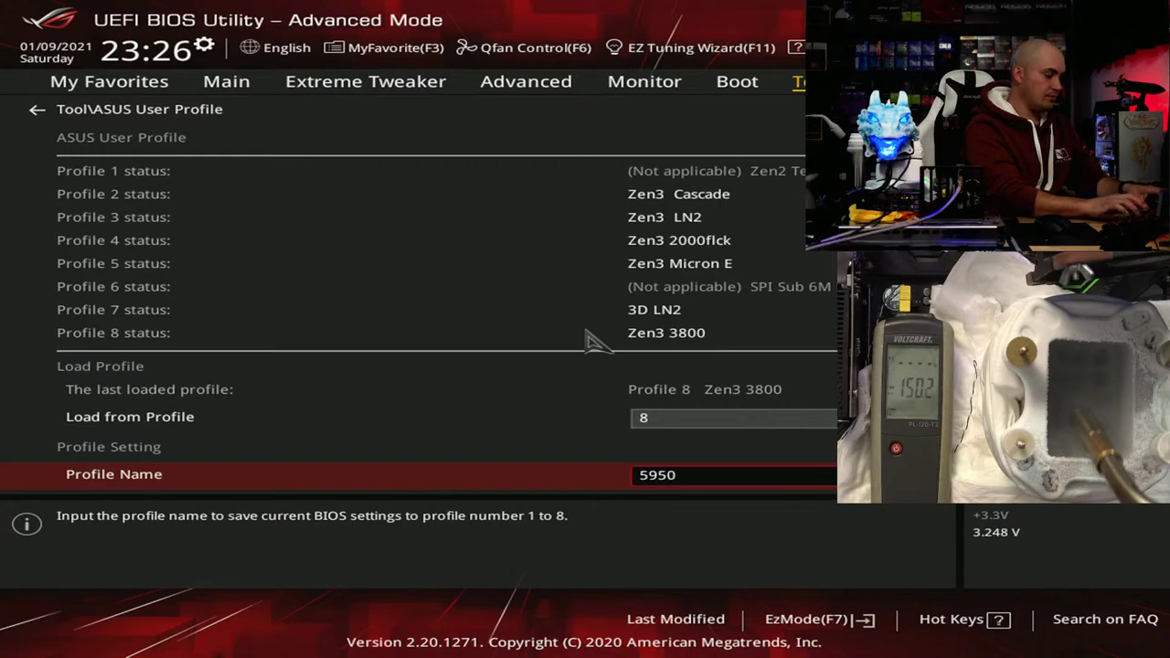
text( LN2)
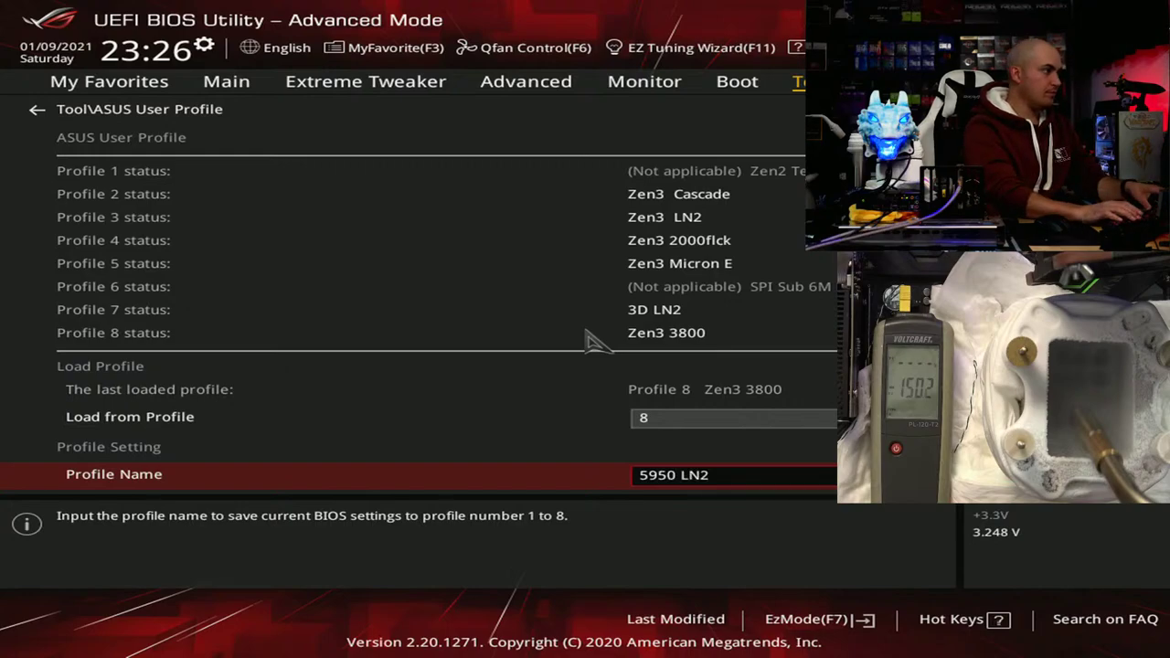
Step: Save the current BIOS settings to profile 7, and save the configuration and reset
key(Down)
text(7)
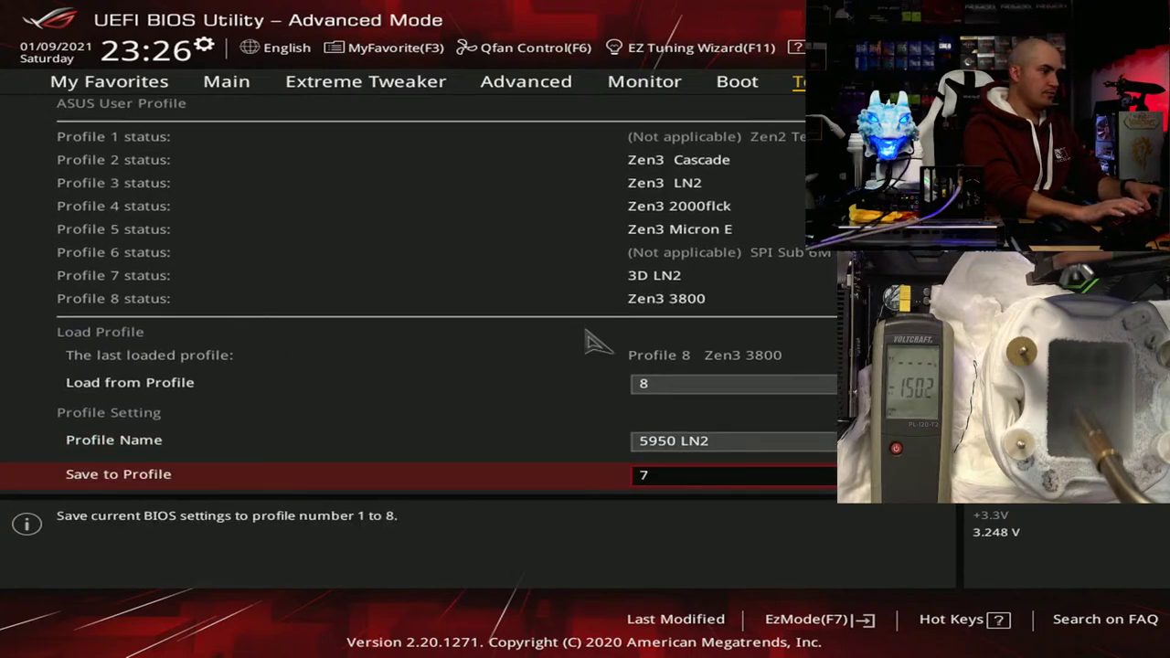
key(Return)
key(Return)
key(F10)
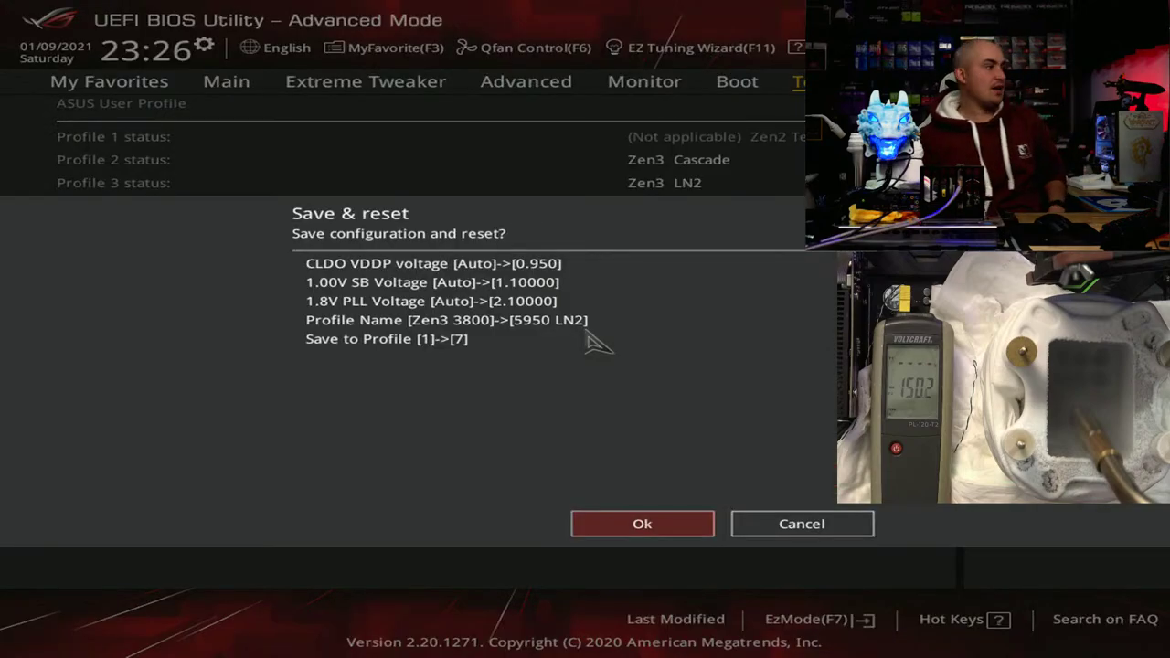
key(Return)
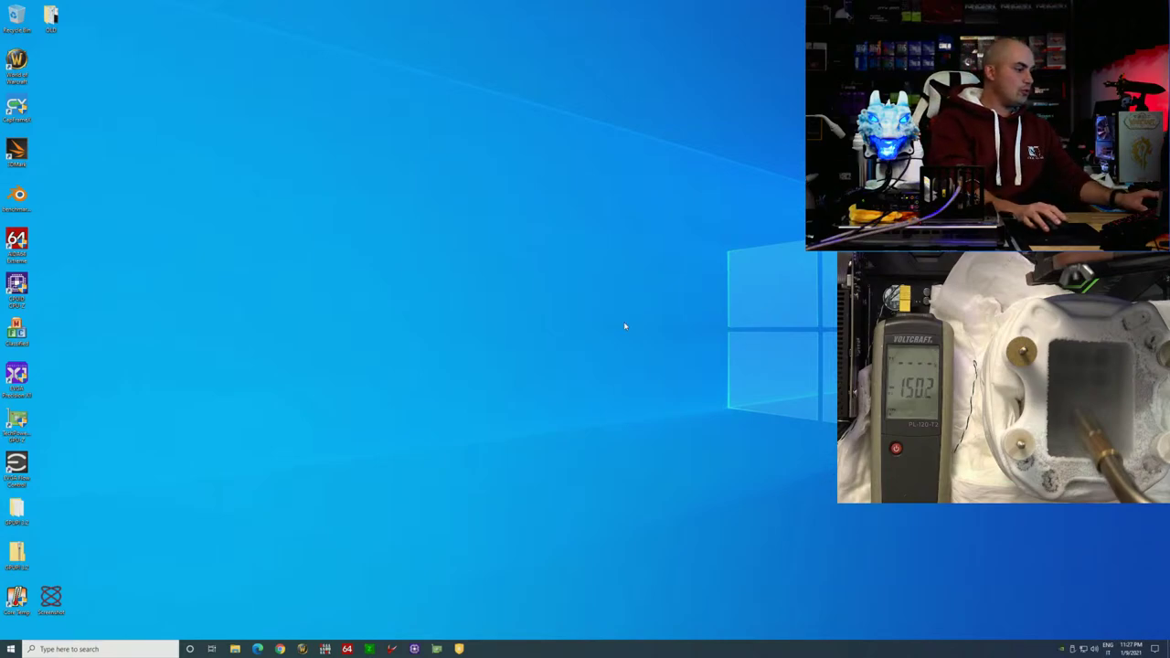
Step: Check the applied voltages in ZenTimings in Windows, close it and launch TurboV Core
click(370, 649)
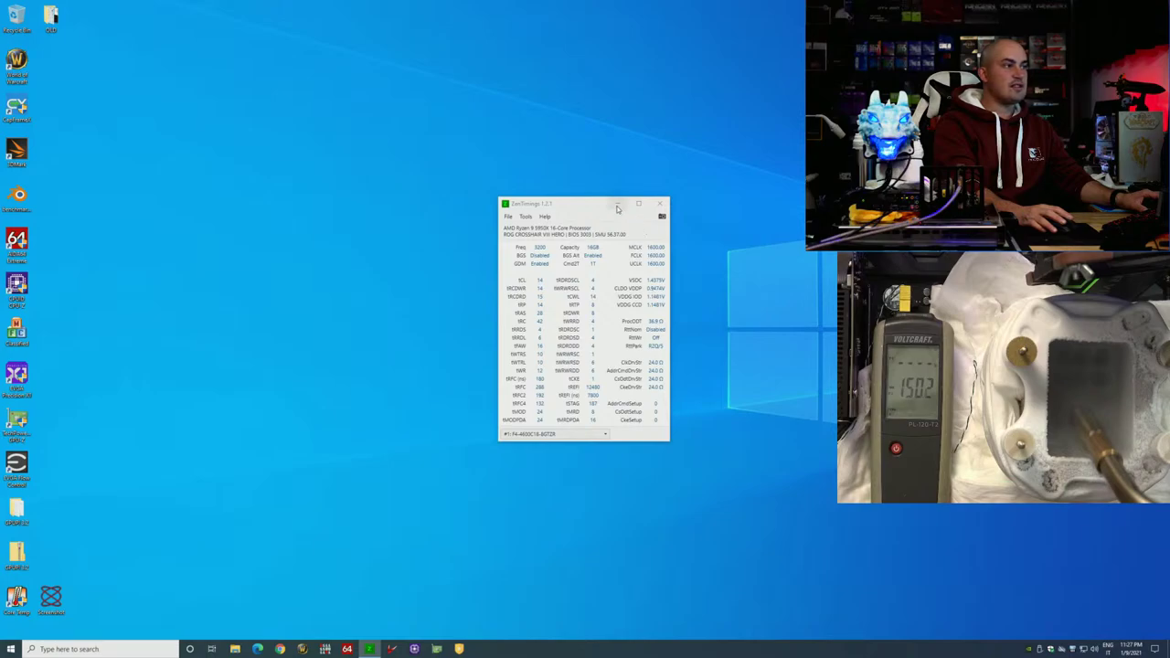
drag(588, 207, 404, 364)
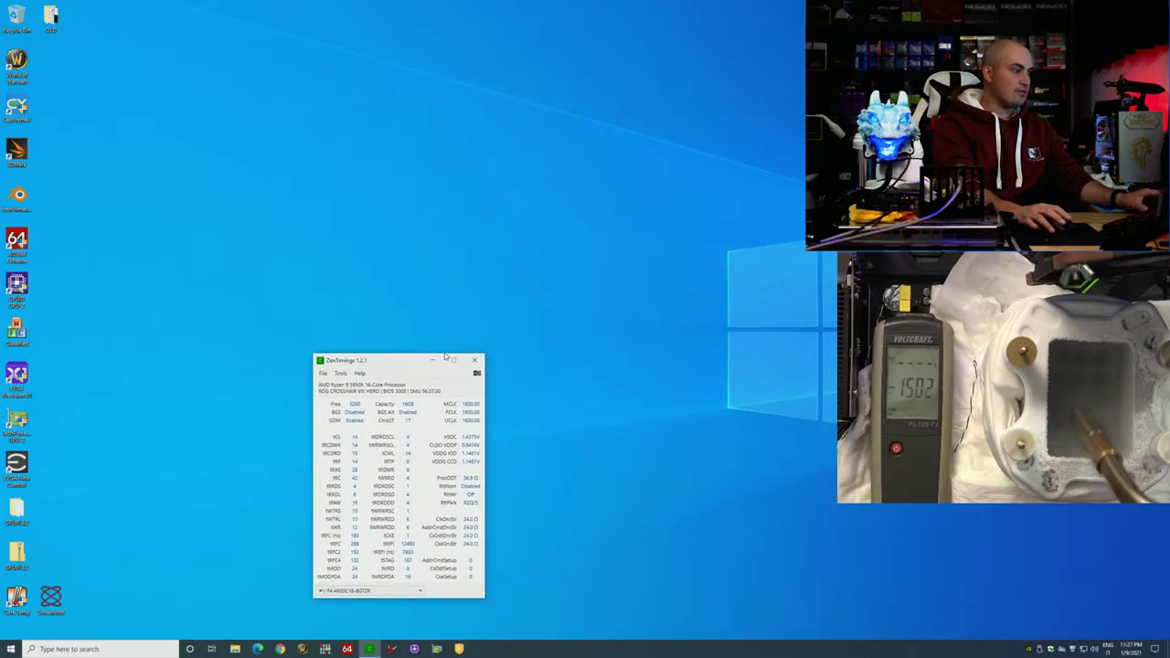
click(474, 360)
click(391, 649)
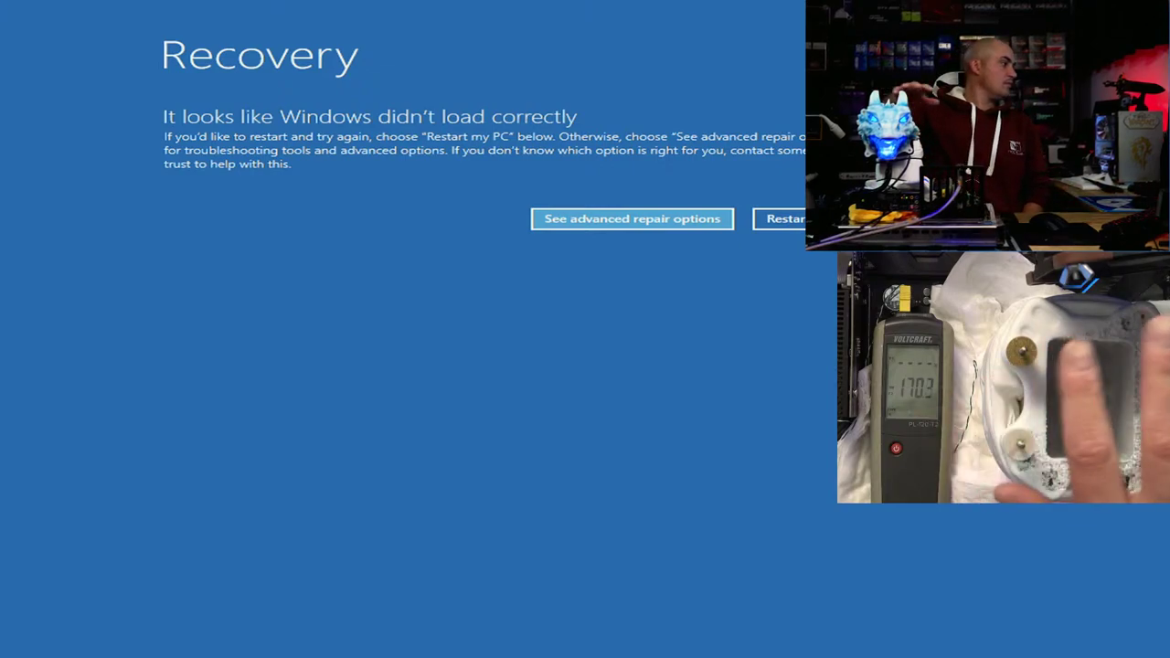
Step: Restart the PC from the Windows Recovery screen
click(786, 219)
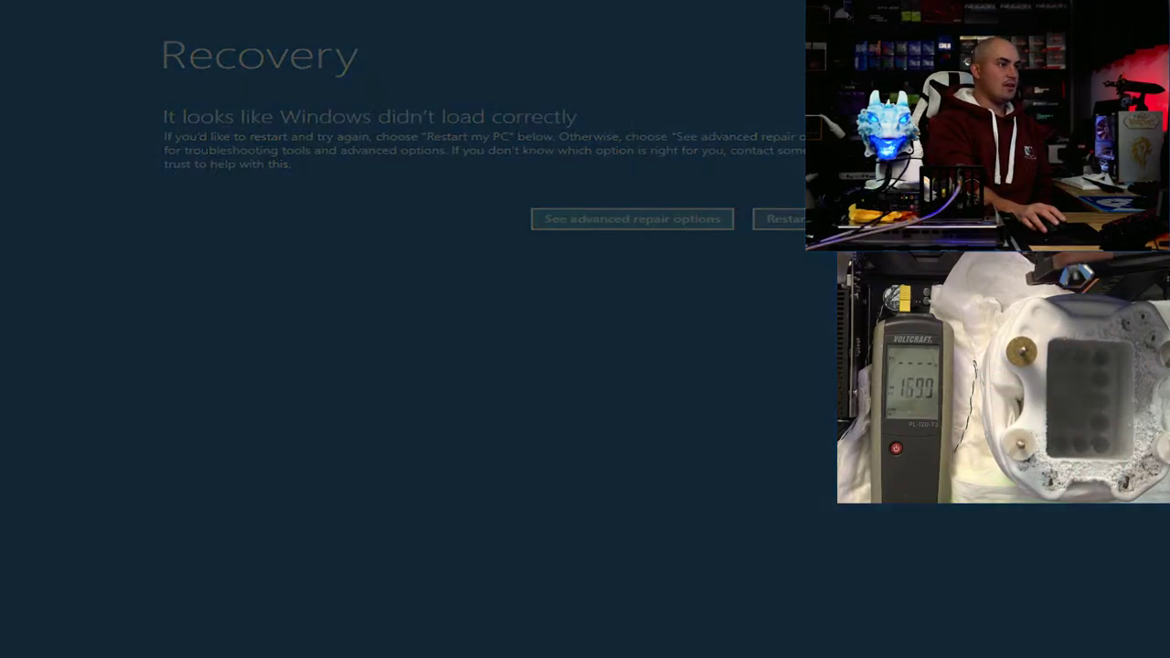
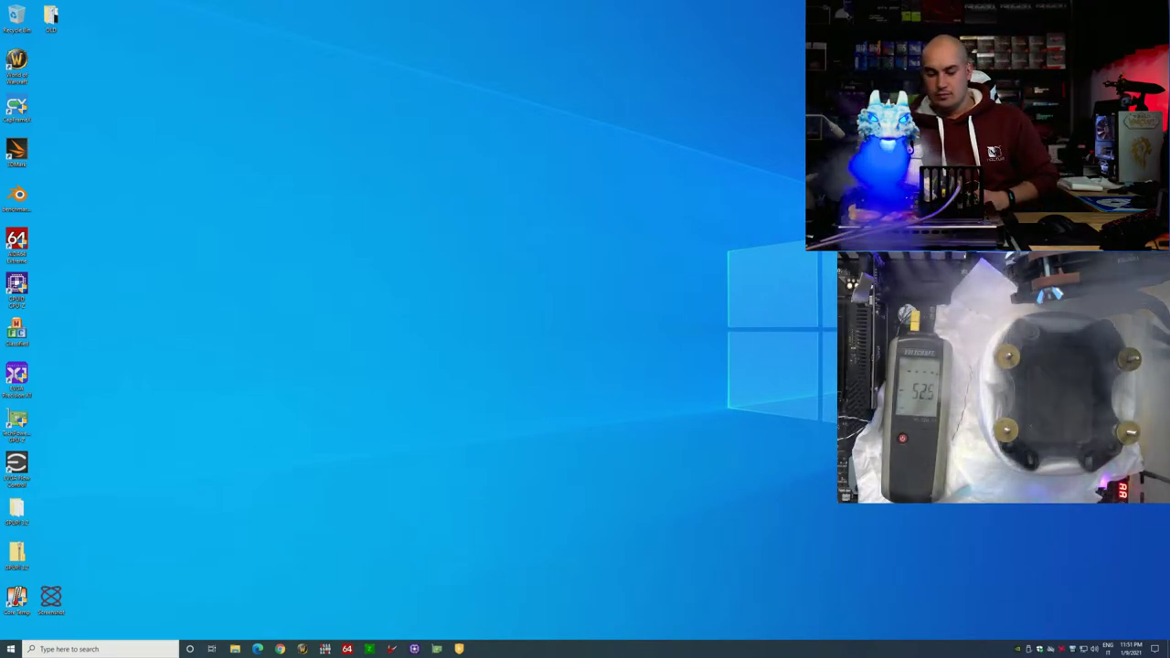
Step: Open BenchMate in Windows and apply a CPU VCore Voltage of 1.65000 V in TurboV Core
click(459, 649)
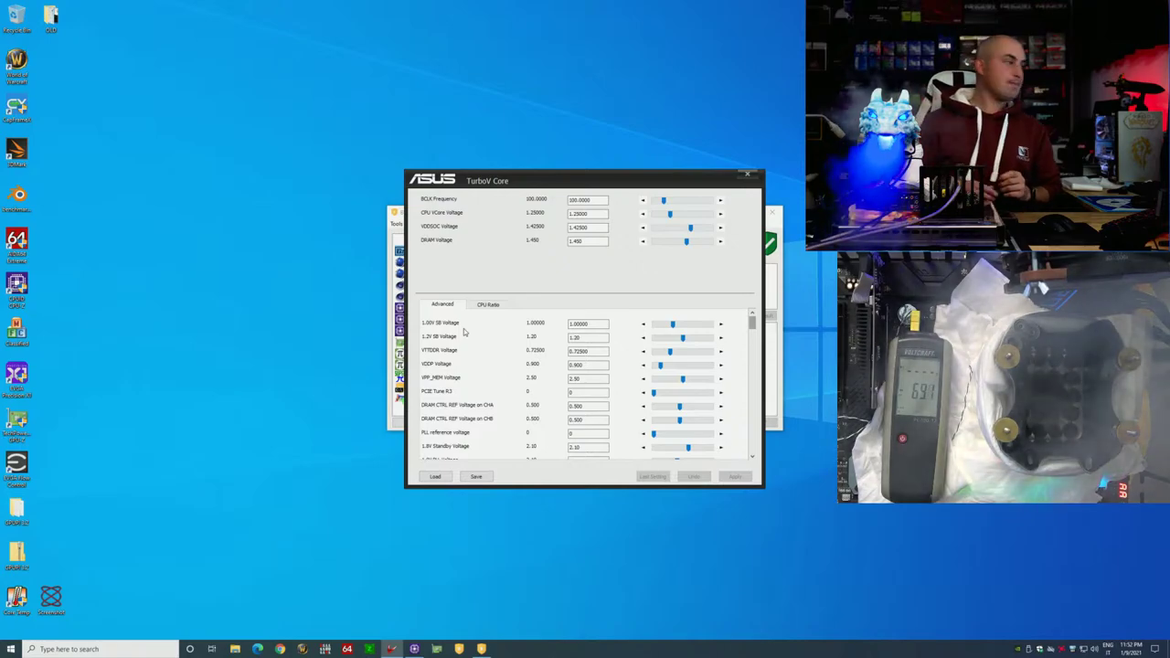
drag(604, 180, 540, 324)
drag(608, 356, 620, 356)
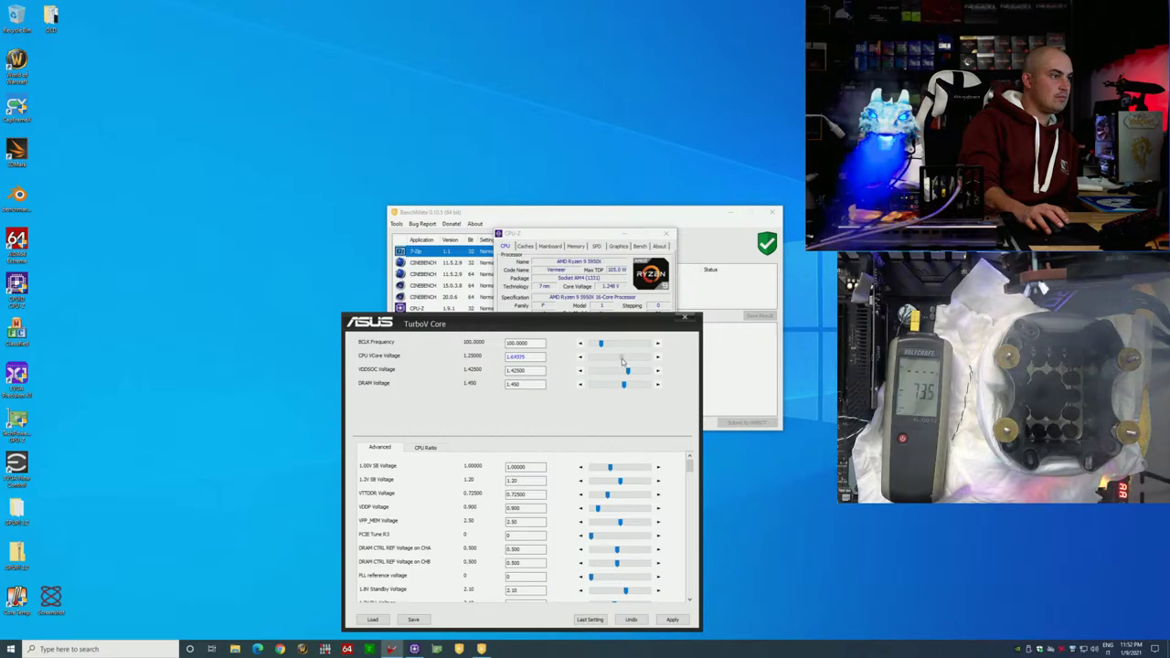
click(657, 356)
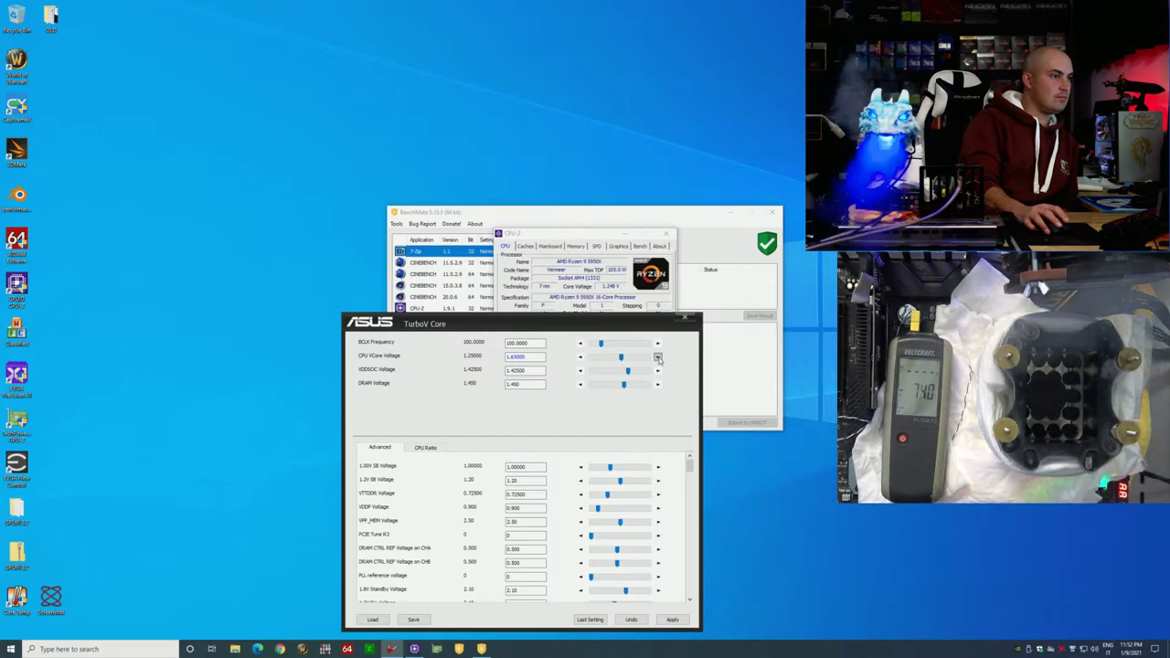
click(672, 619)
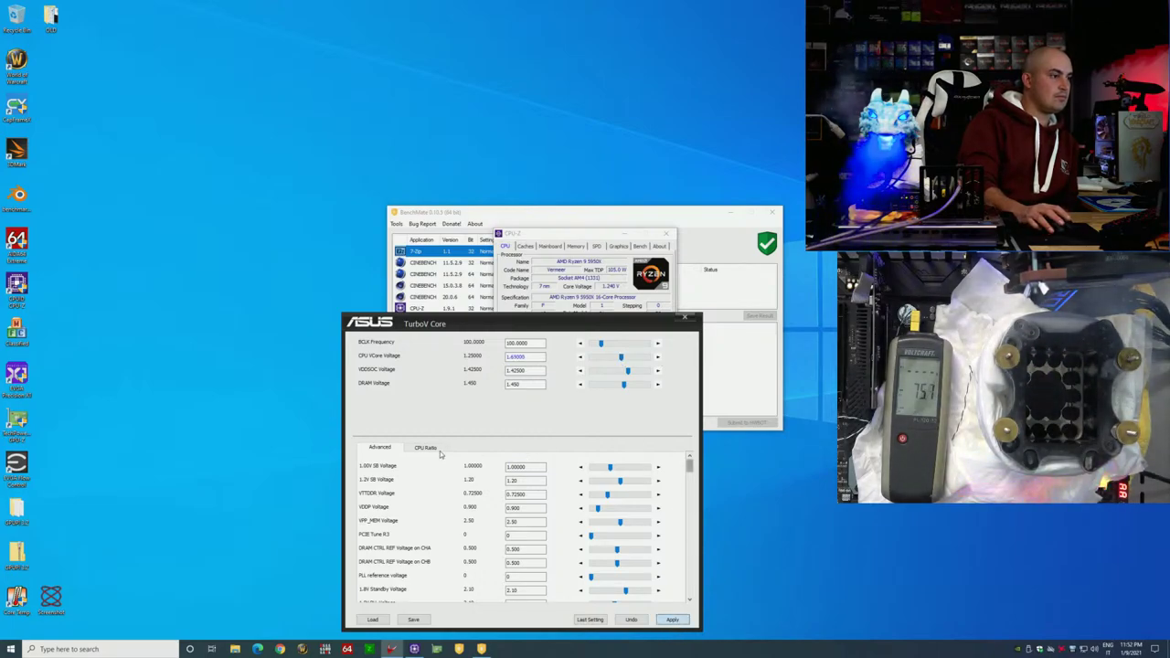
Step: Show the CPU ratio settings in TurboV Core and arrange it and CPU-Z so the BenchMate list is uncovered
click(441, 453)
drag(564, 314, 639, 320)
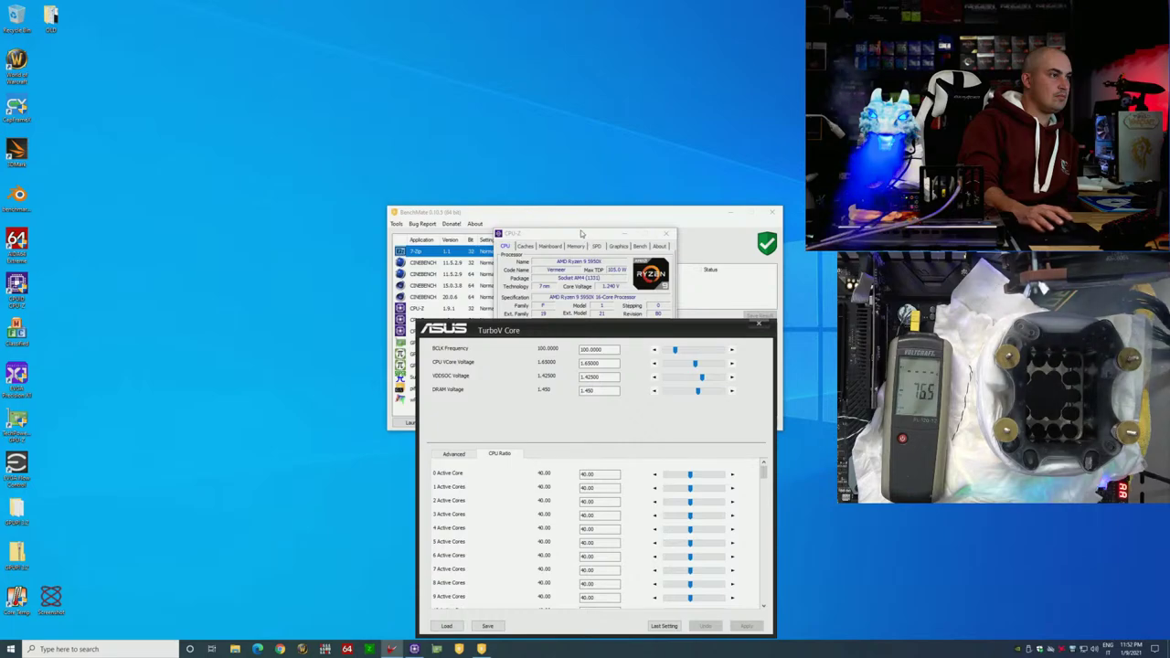
drag(582, 234, 228, 398)
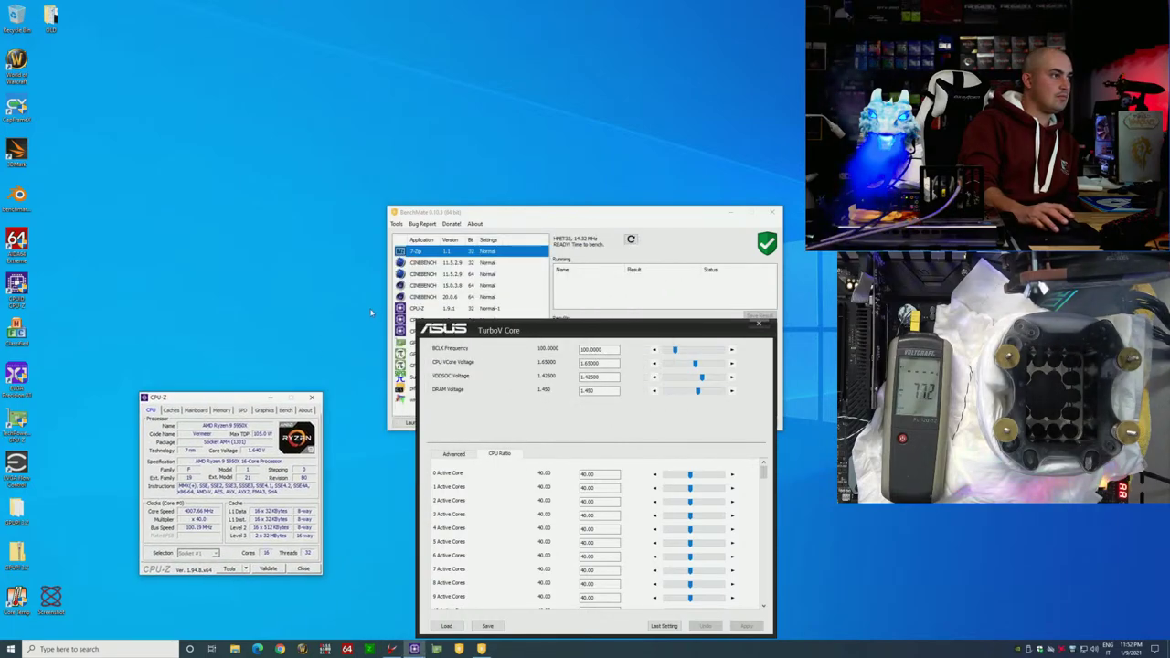
Step: Launch Cinebench R15 from BenchMate, accept its license agreement and restore its window to a smaller size
click(413, 286)
click(413, 422)
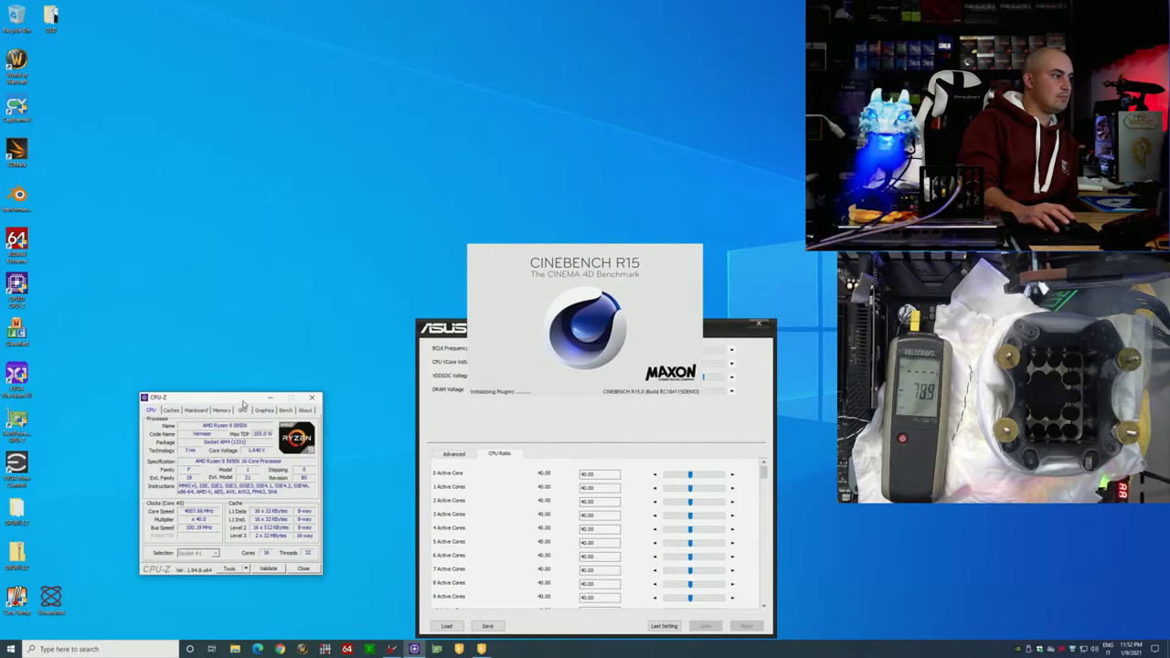
drag(258, 403, 257, 429)
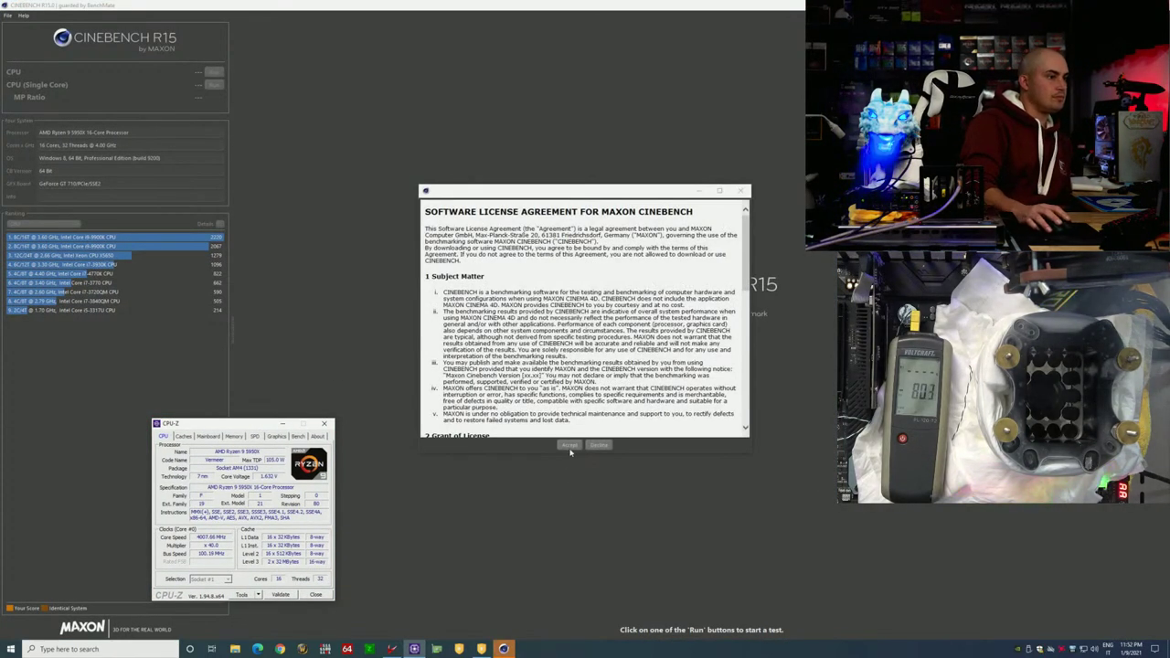
click(569, 445)
double_click(612, 7)
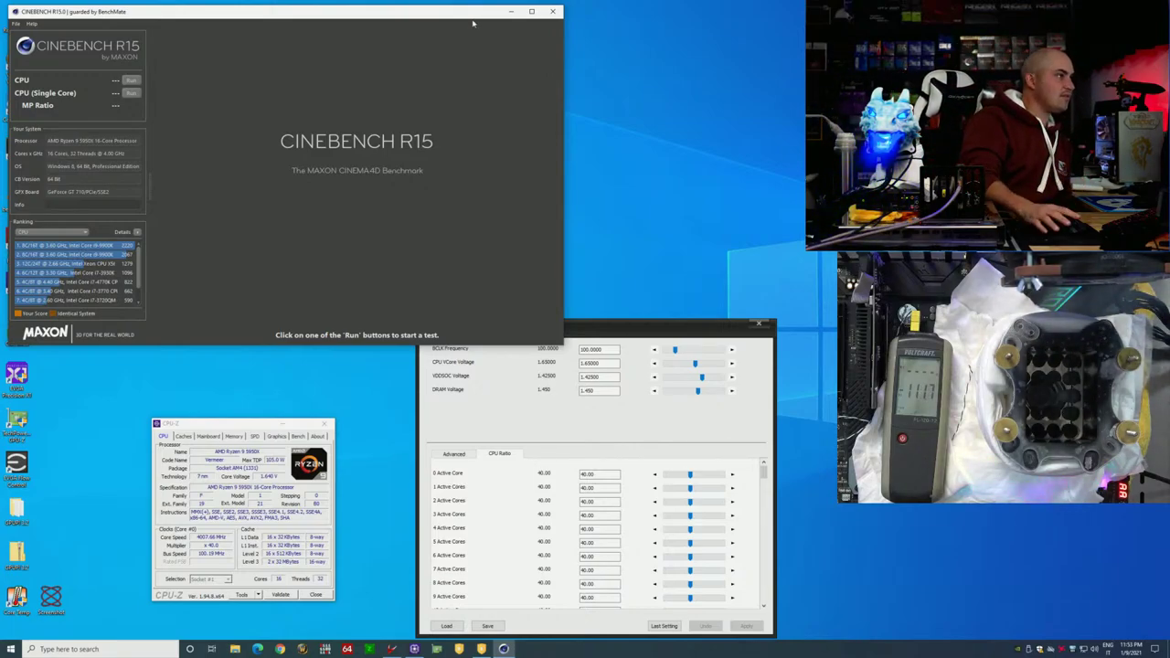
Step: Run the multi-core CPU test in Cinebench R15
click(133, 82)
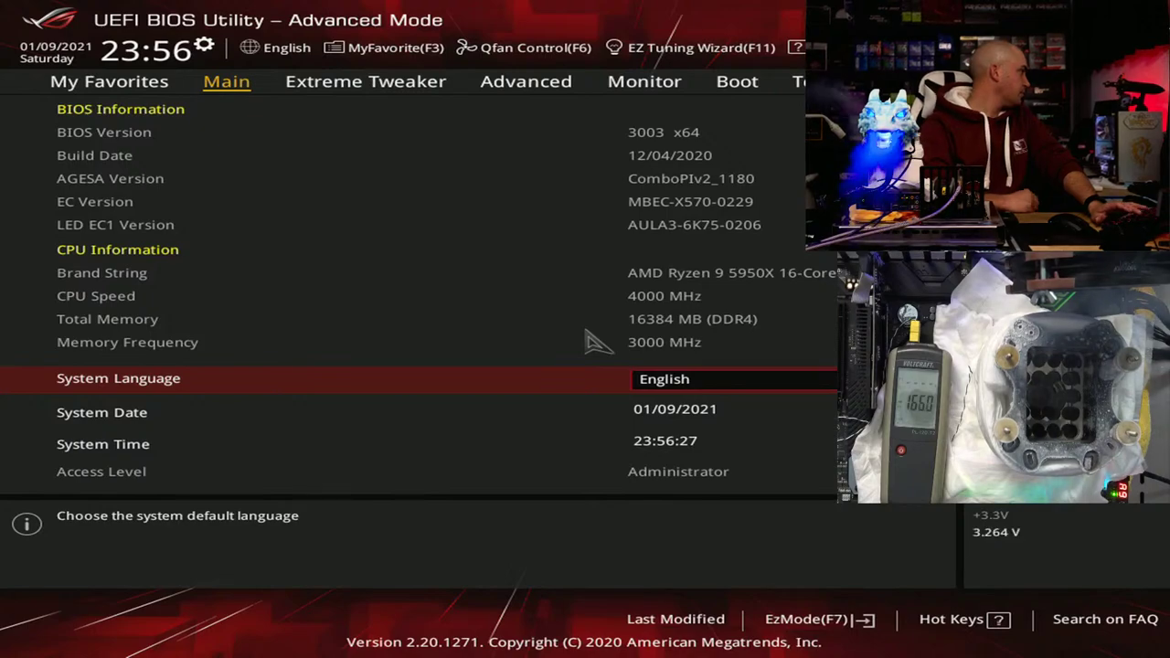
Step: Raise the VDDSOC Voltage Override to 1.45000 in the BIOS Extreme Tweaker settings
key(Right)
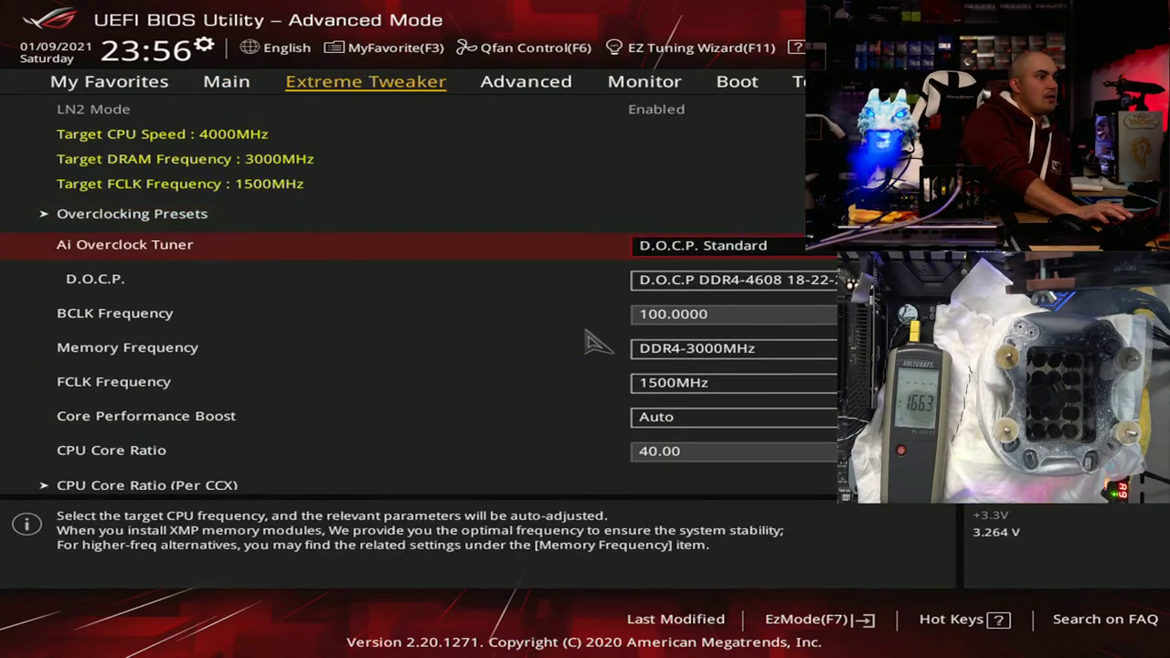
key(Down)
key(Down)
key(Down)
key(Down)
key(Down)
key(Down)
key(Down)
key(Down)
key(Down)
key(Down)
key(Down)
key(Down)
key(Down)
key(Down)
key(Down)
key(Down)
key(Down)
key(Down)
key(Down)
key(Down)
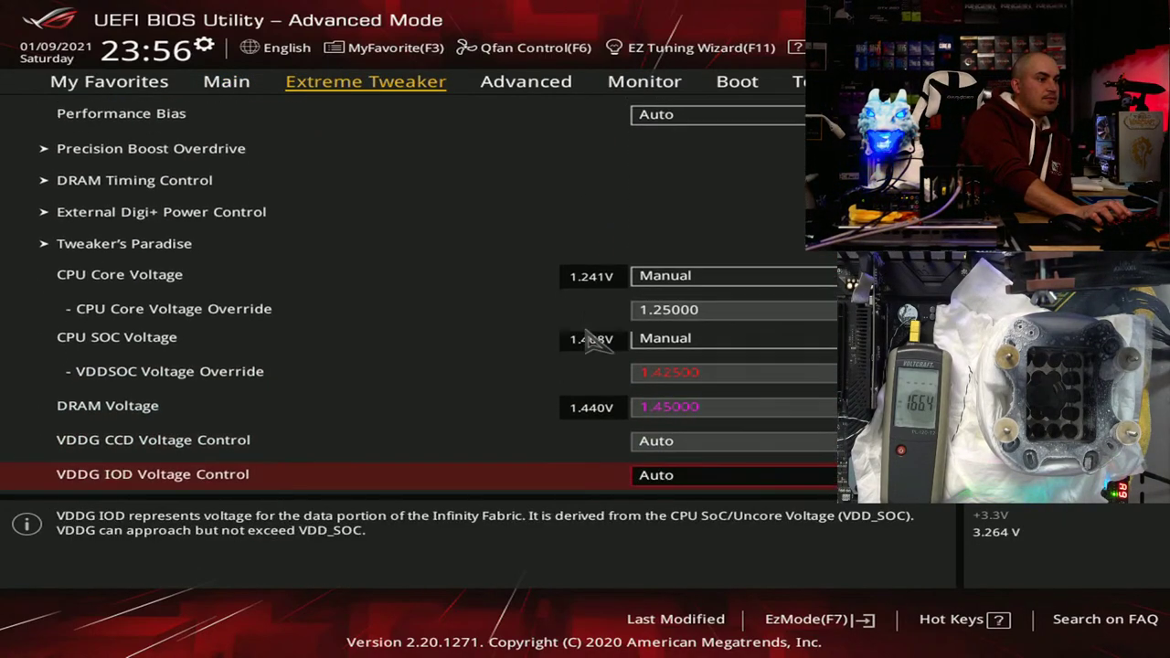
click(595, 338)
key(plus)
key(plus)
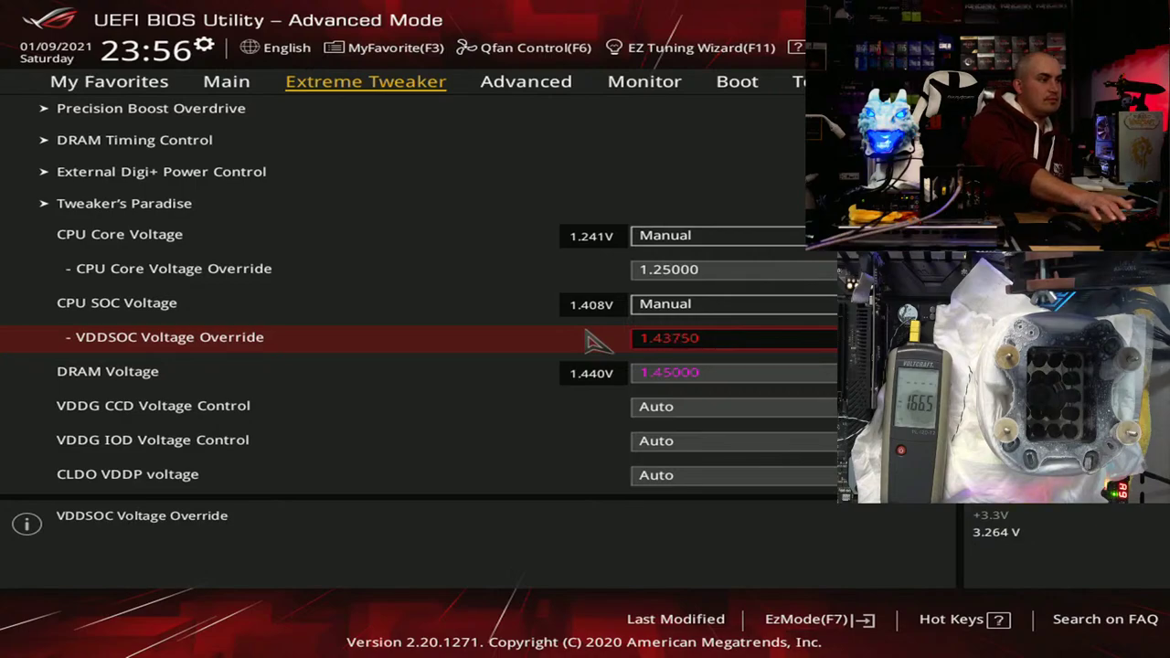
key(plus)
key(plus)
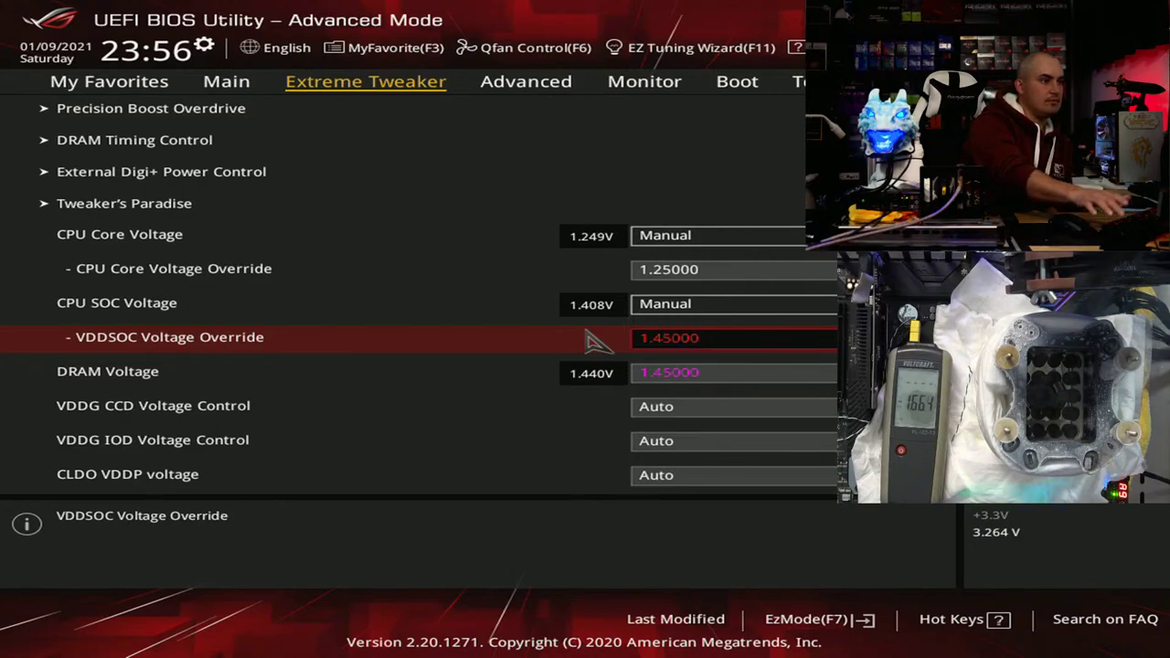
Step: Set the CLDO VDDP voltage to 0.950
key(Down)
key(Down)
key(Down)
key(Down)
key(Down)
key(Down)
key(Up)
key(Up)
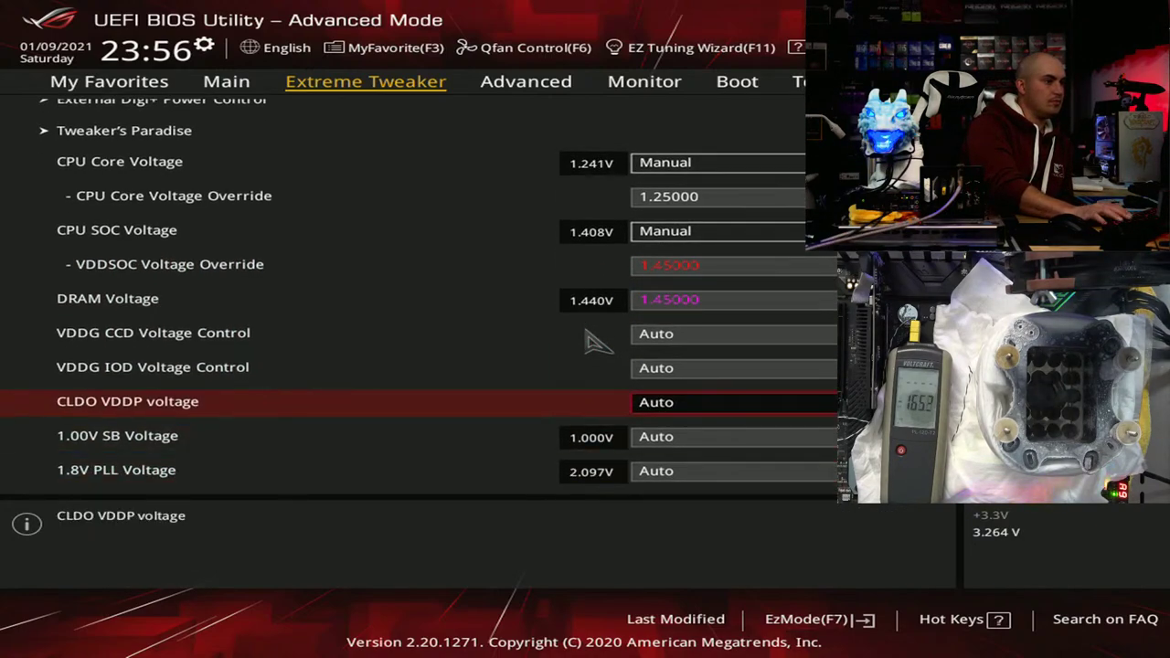
text(0.95)
key(Down)
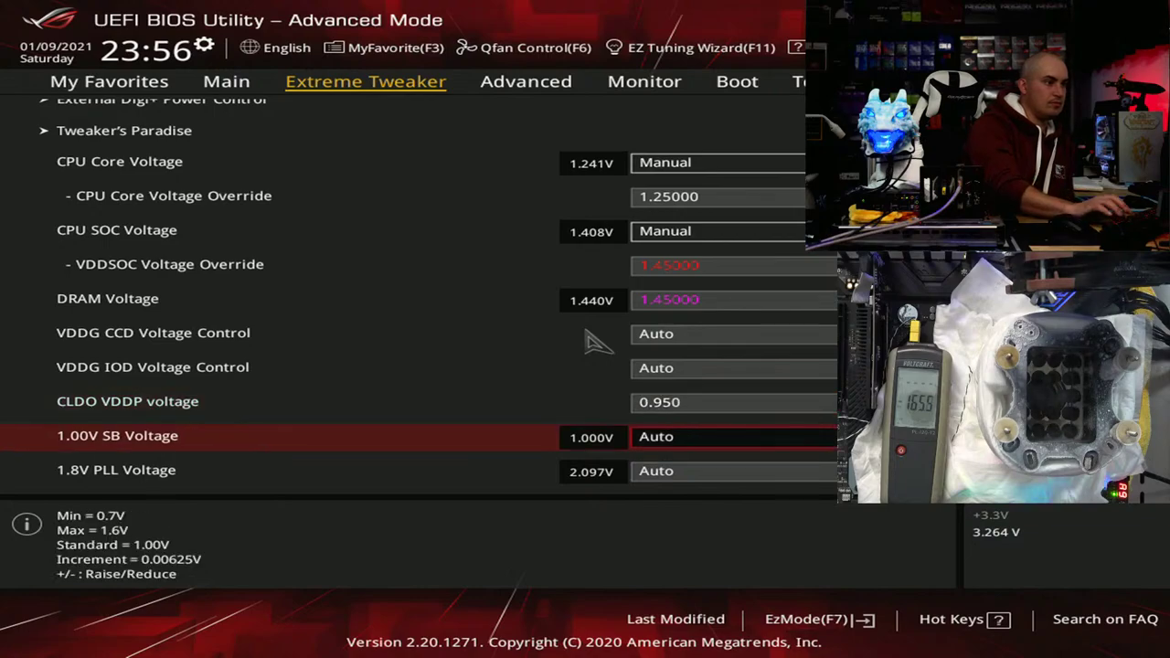
Step: Set both VDDG IOD Voltage Control and VDDG CCD Voltage Control to 1.075
key(Up)
key(Up)
text(1.075)
key(Up)
text(1.075)
key(Down)
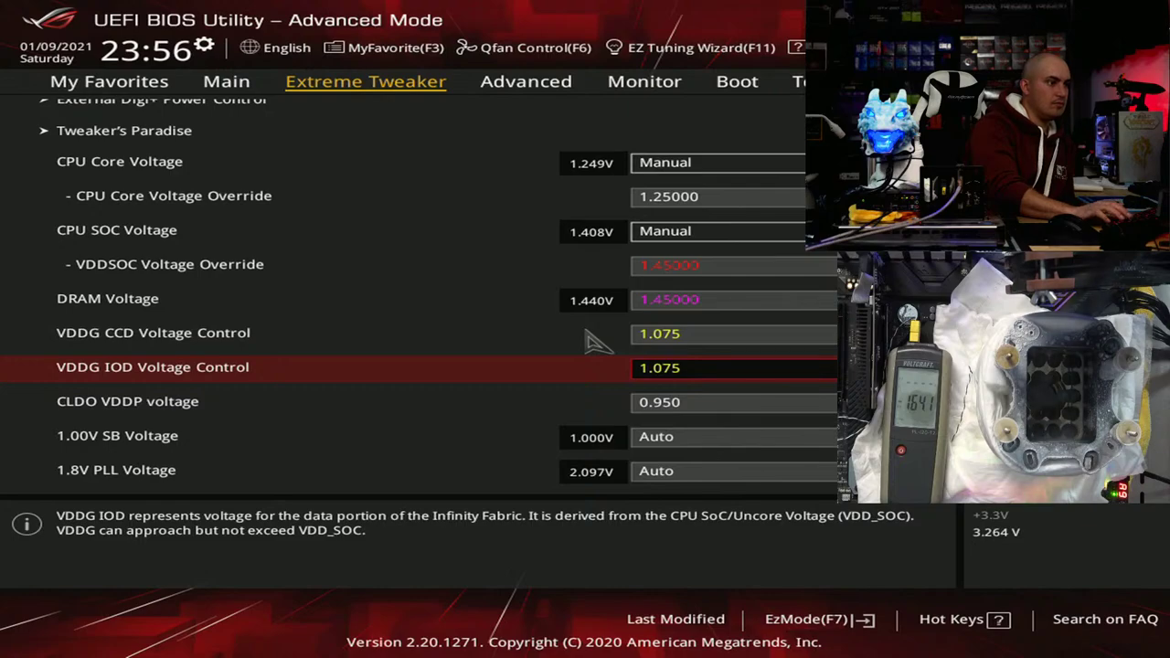
Step: Set the 1.8V PLL Voltage to 2.2
key(Down)
key(Down)
key(Down)
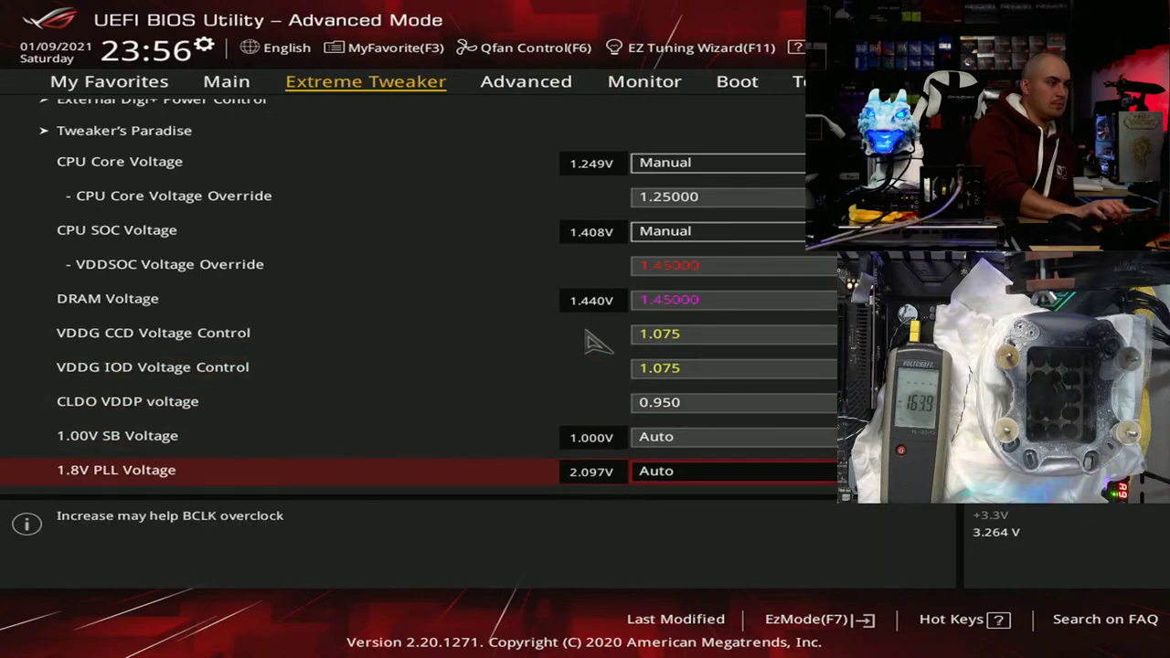
text(2.2)
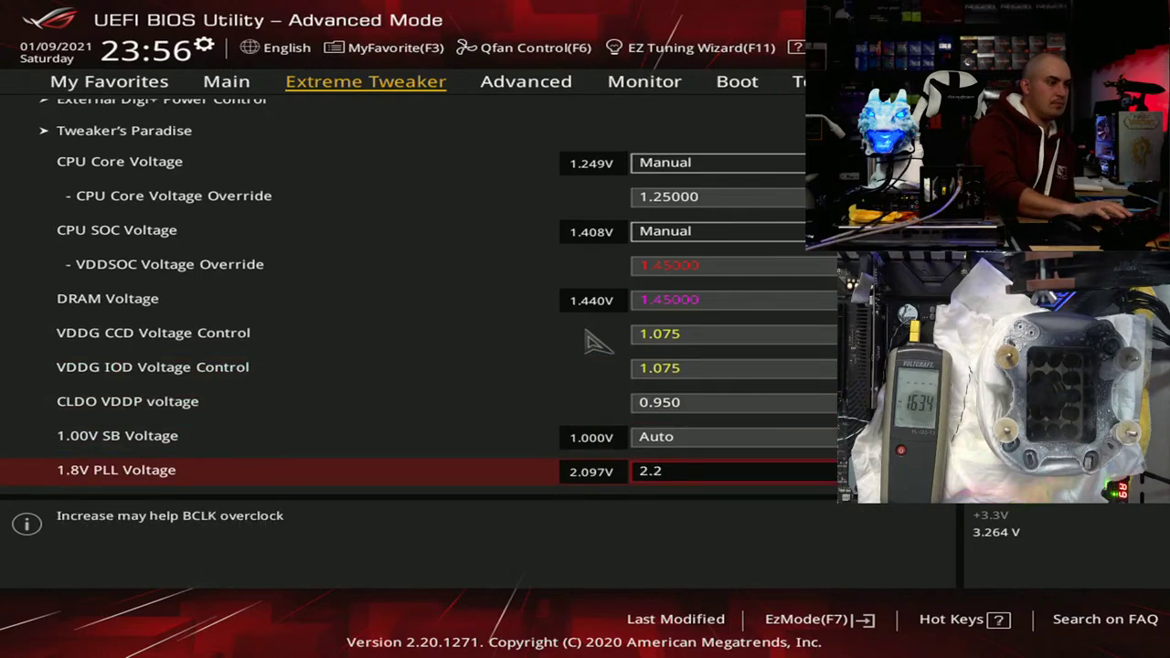
key(Return)
Step: Save the changed BIOS configuration and reset the system
key(Up)
key(Up)
key(Up)
key(Up)
key(Up)
key(Up)
key(Up)
key(Up)
key(Up)
key(Up)
key(Up)
key(Up)
key(Up)
key(Up)
key(Up)
key(Up)
key(Up)
key(Up)
key(Up)
key(Up)
key(Up)
key(Up)
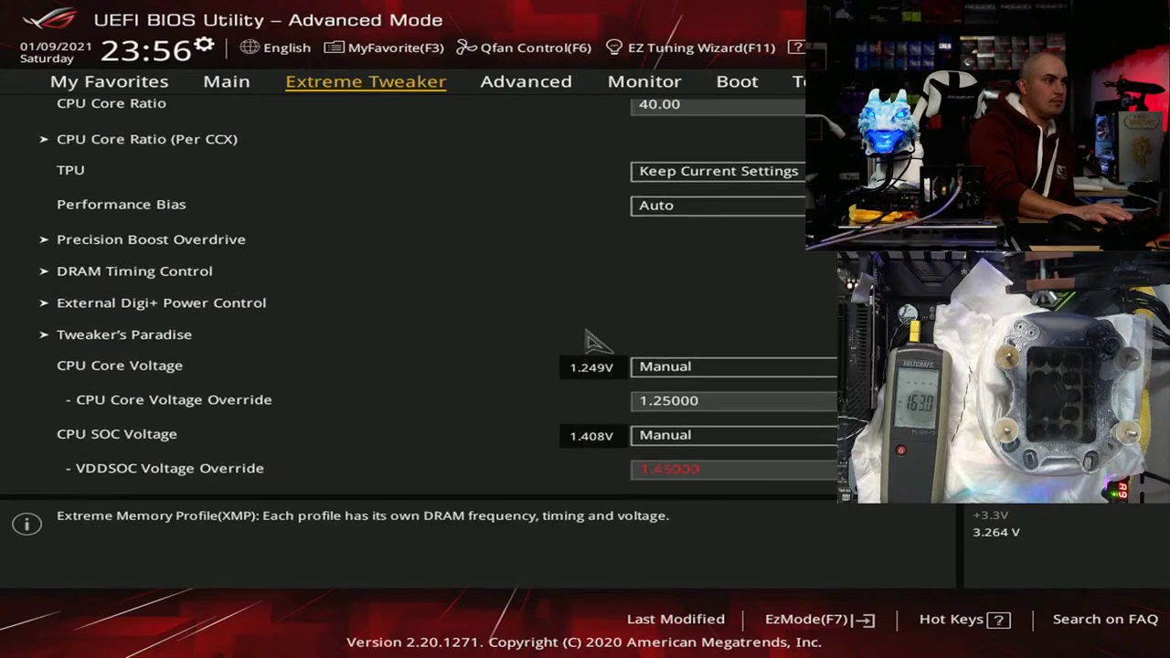
key(F10)
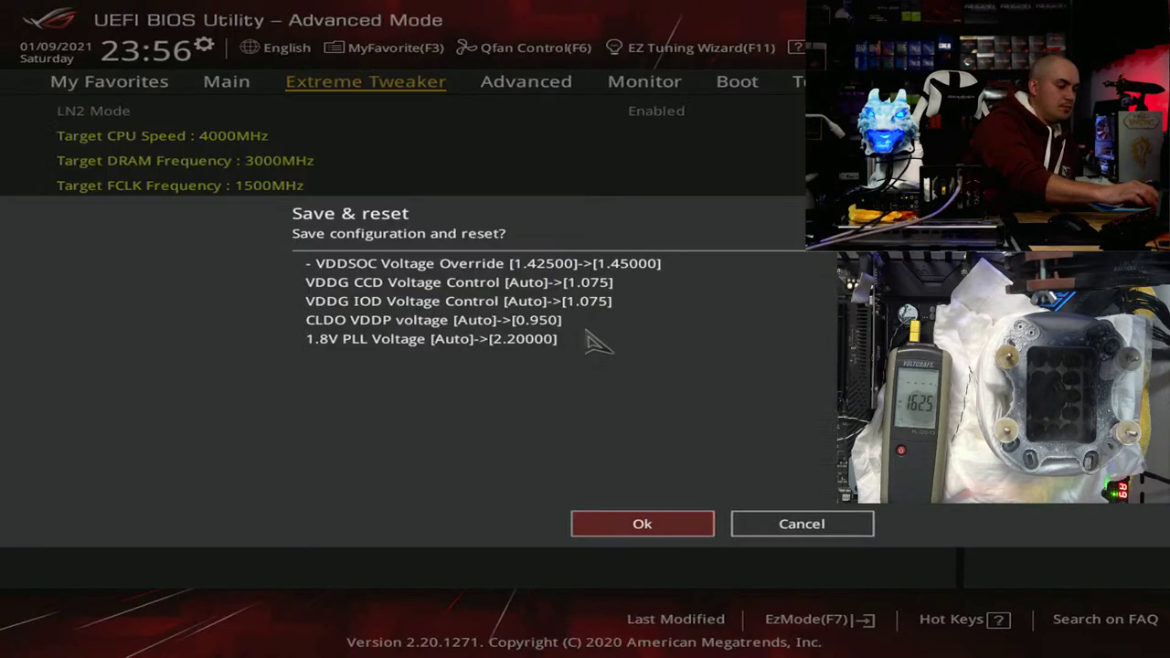
key(Return)
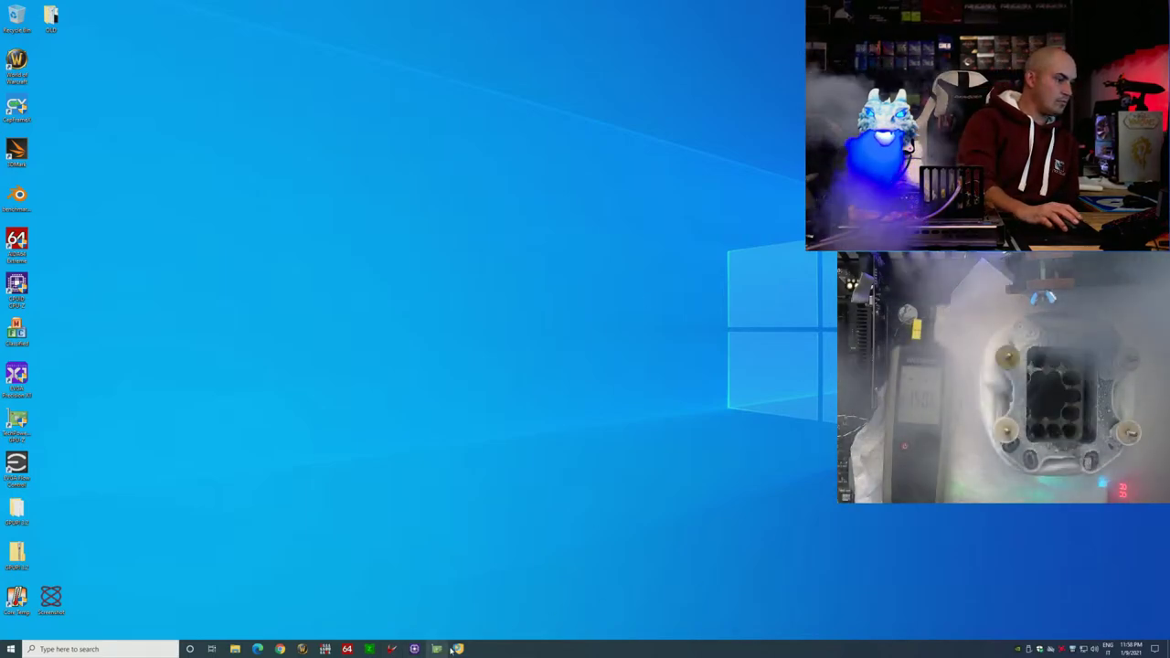
Step: Open CPU-Z in Windows, apply a CPU VCore Voltage of 1.64375 V in TurboV Core, and move TurboV Core clear of BenchMate
click(414, 649)
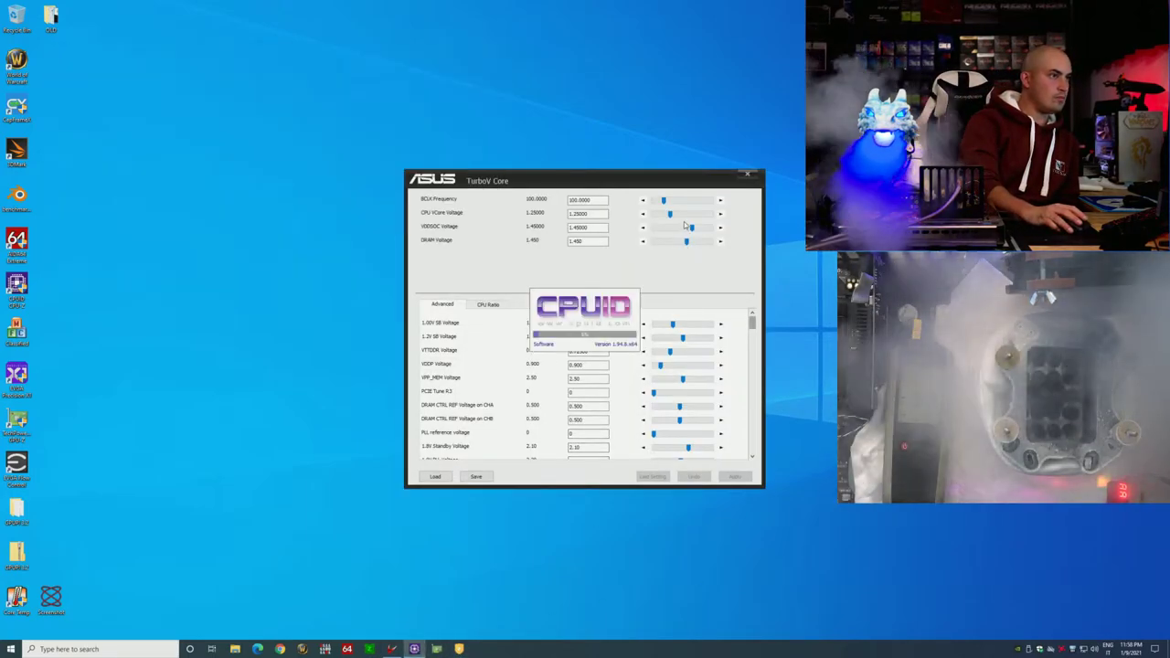
click(684, 214)
click(689, 216)
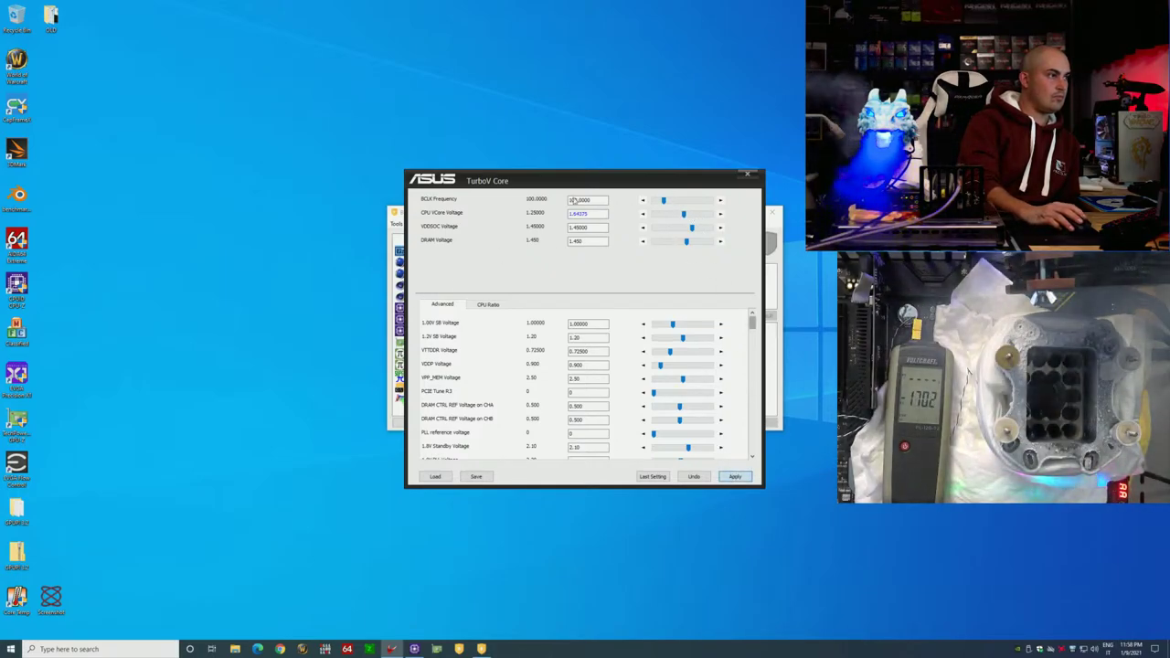
key(Return)
drag(537, 188, 246, 295)
drag(454, 215, 566, 200)
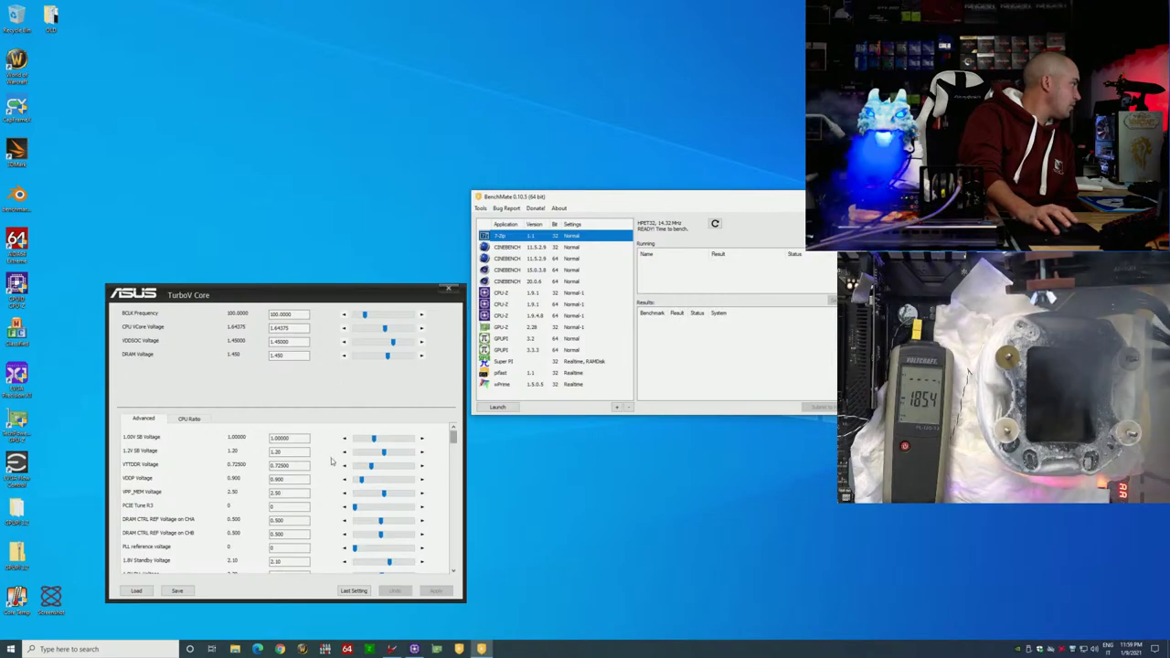
Step: Open ZenTimings to check the memory timings and SOC voltages, capture a screenshot of the desktop, and close ZenTimings
click(371, 651)
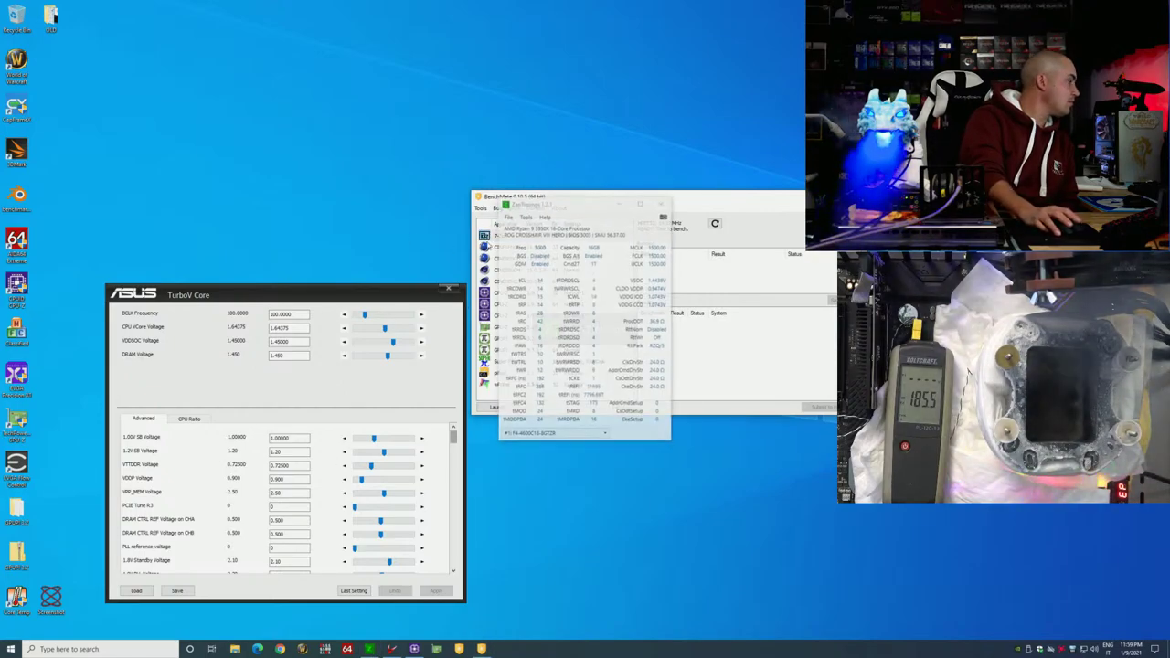
drag(603, 217, 294, 102)
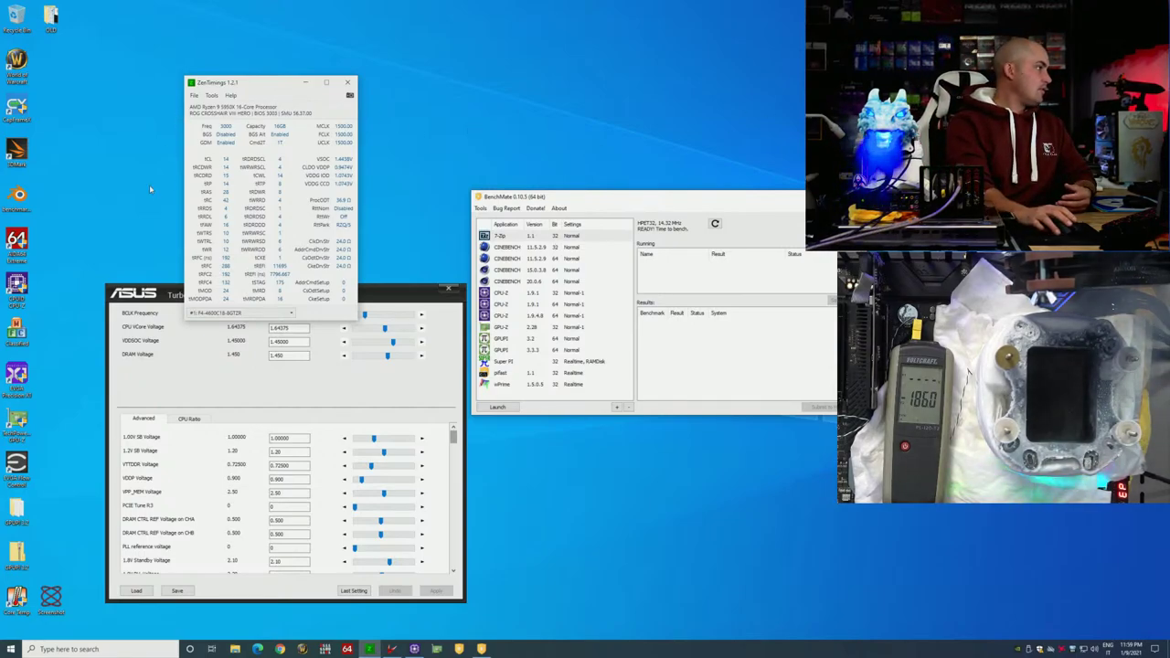
click(50, 599)
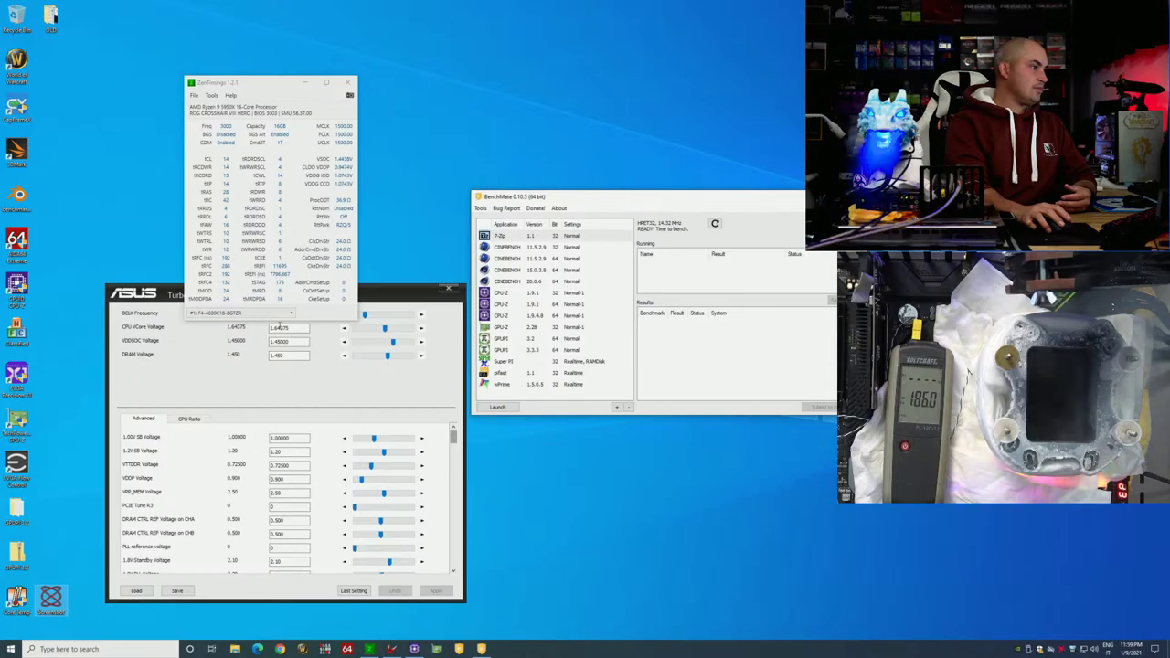
click(346, 83)
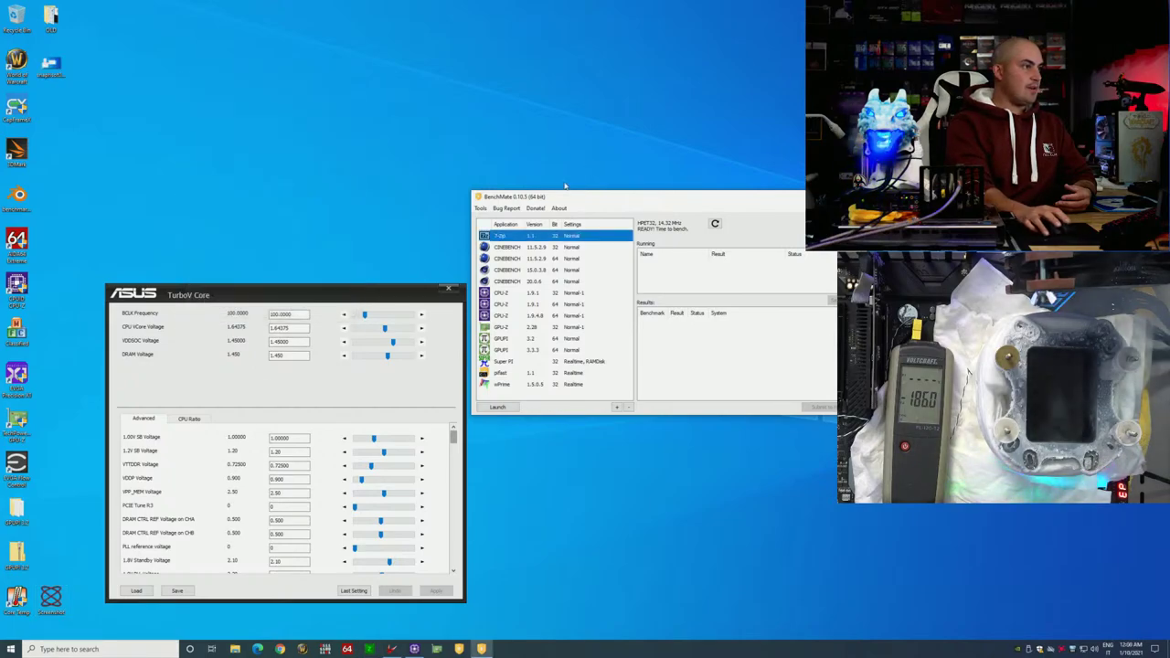
Step: Launch Cinebench R15 from the BenchMate list and restore its window to a smaller size
click(512, 260)
double_click(510, 270)
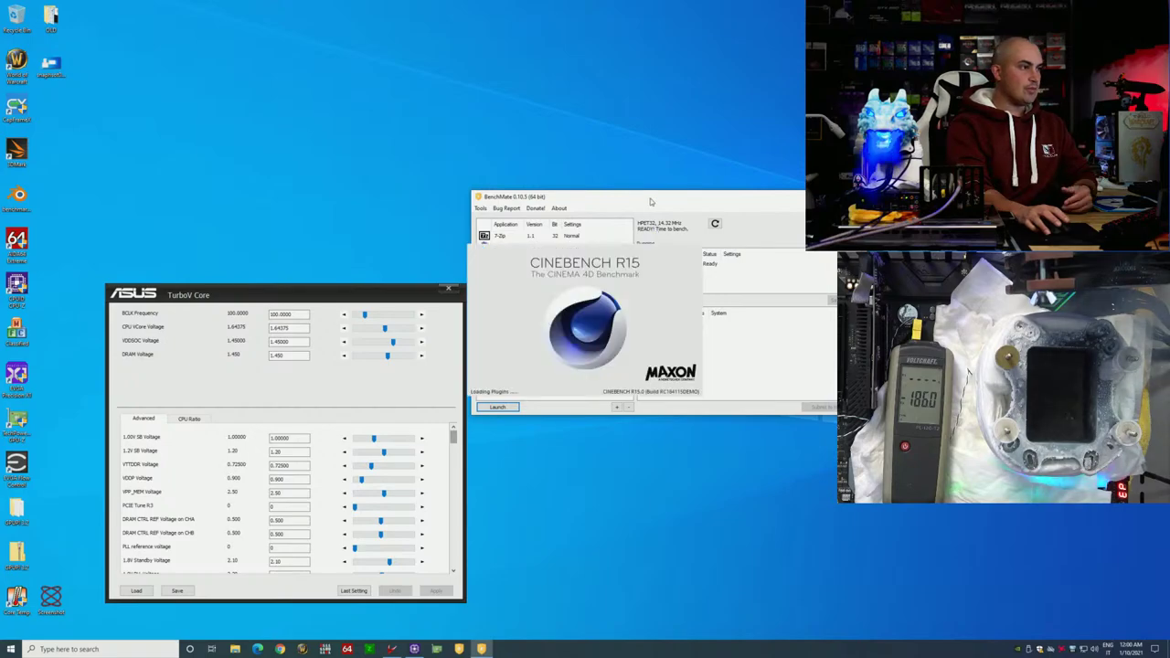
drag(685, 199, 723, 290)
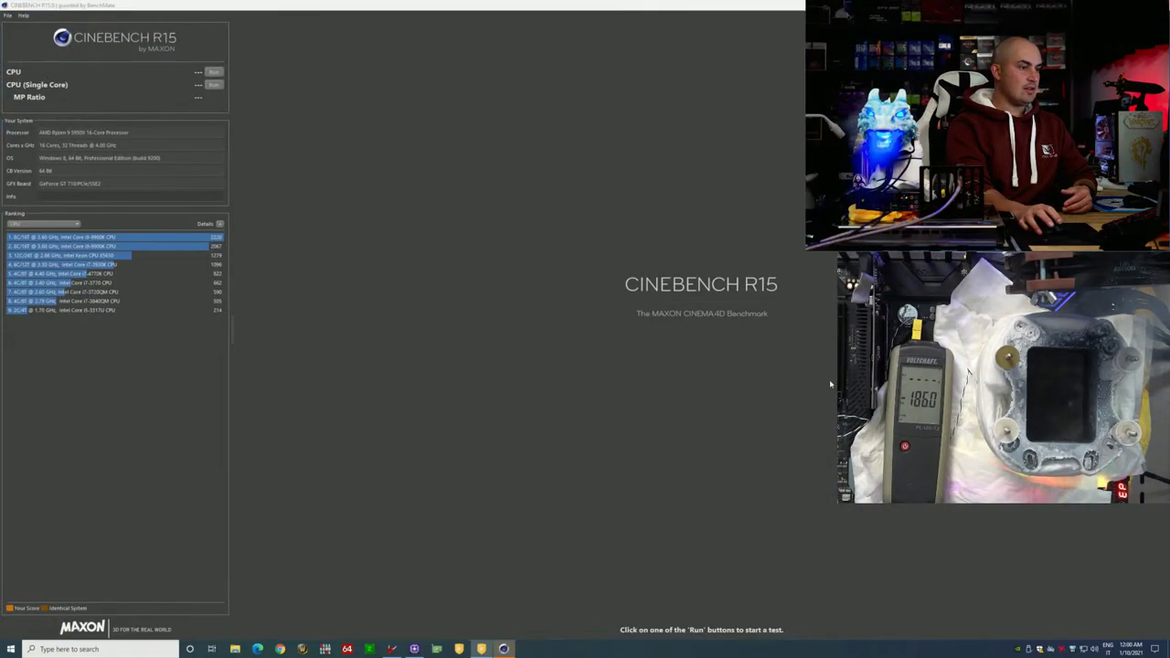
double_click(538, 15)
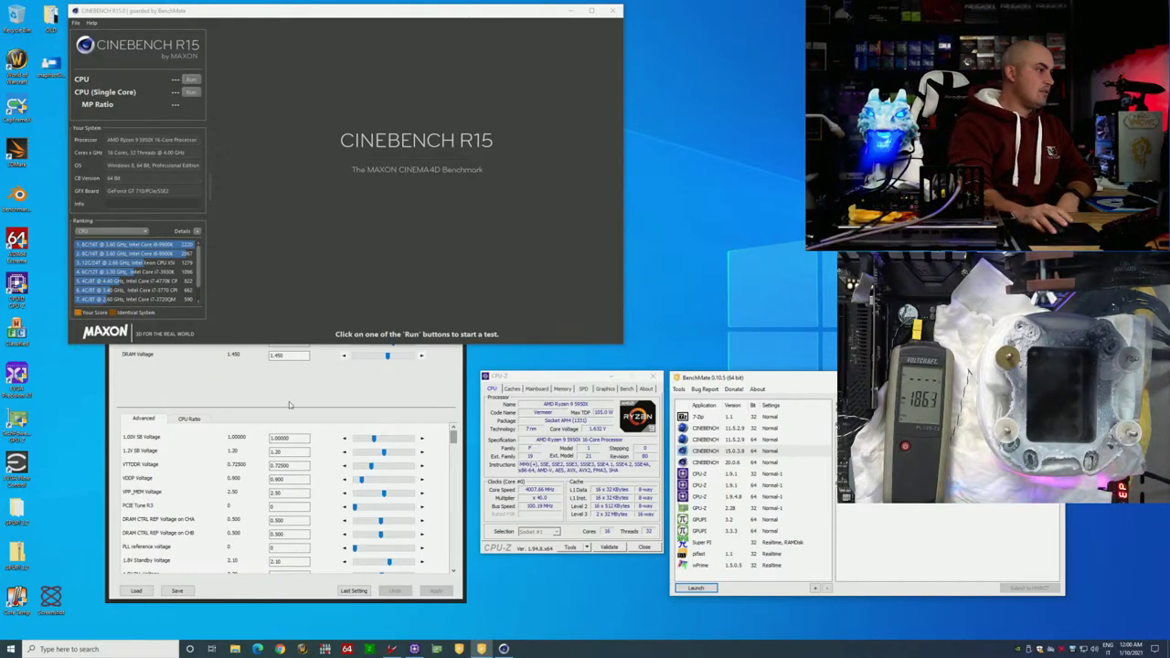
Step: Apply a CPU VCore Voltage of 1.65000 V in TurboV Core
click(358, 345)
click(424, 327)
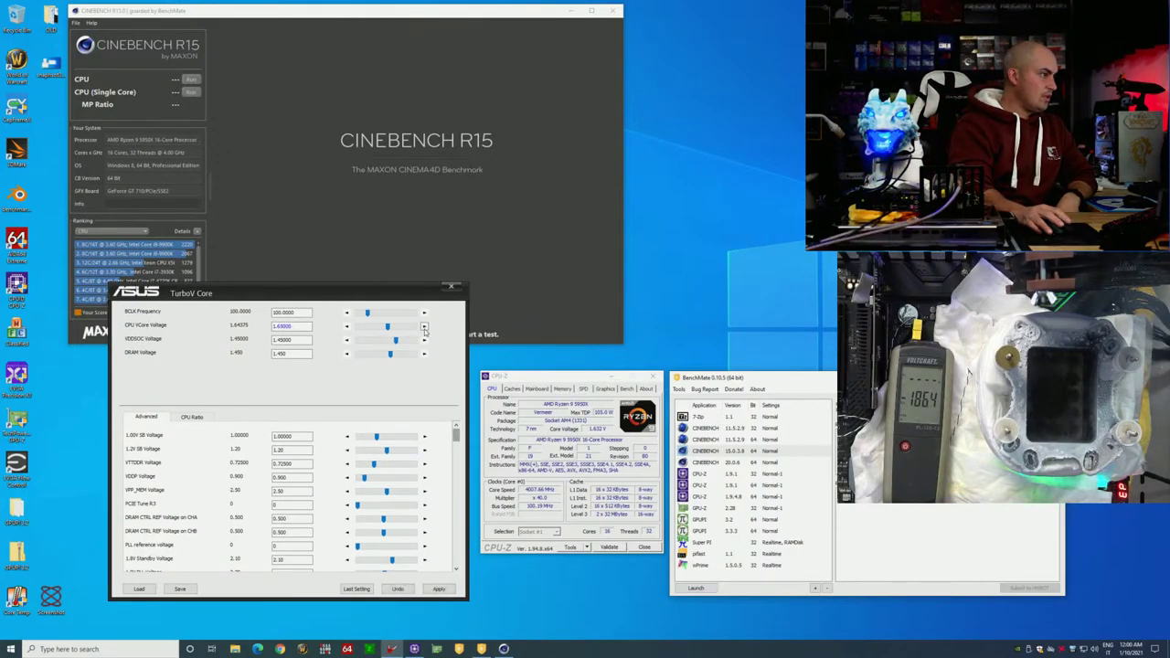
click(440, 590)
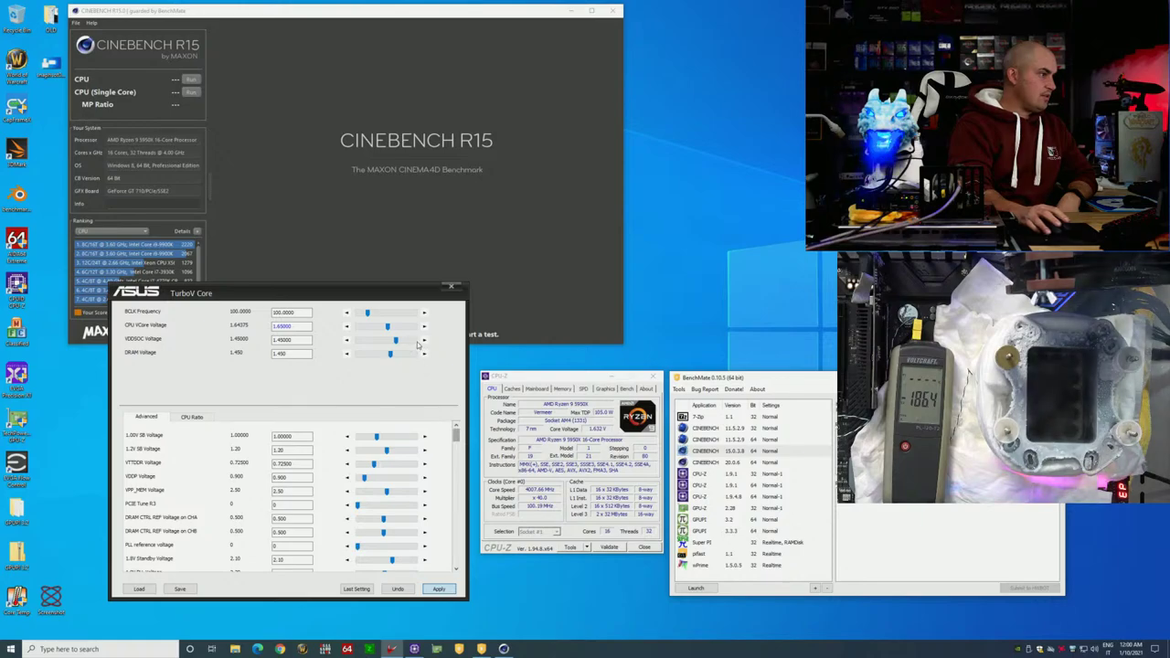
Step: Apply a CPU ratio of 53.00 to all cores in TurboV Core and run the Cinebench R15 CPU test
click(192, 417)
drag(382, 441, 401, 442)
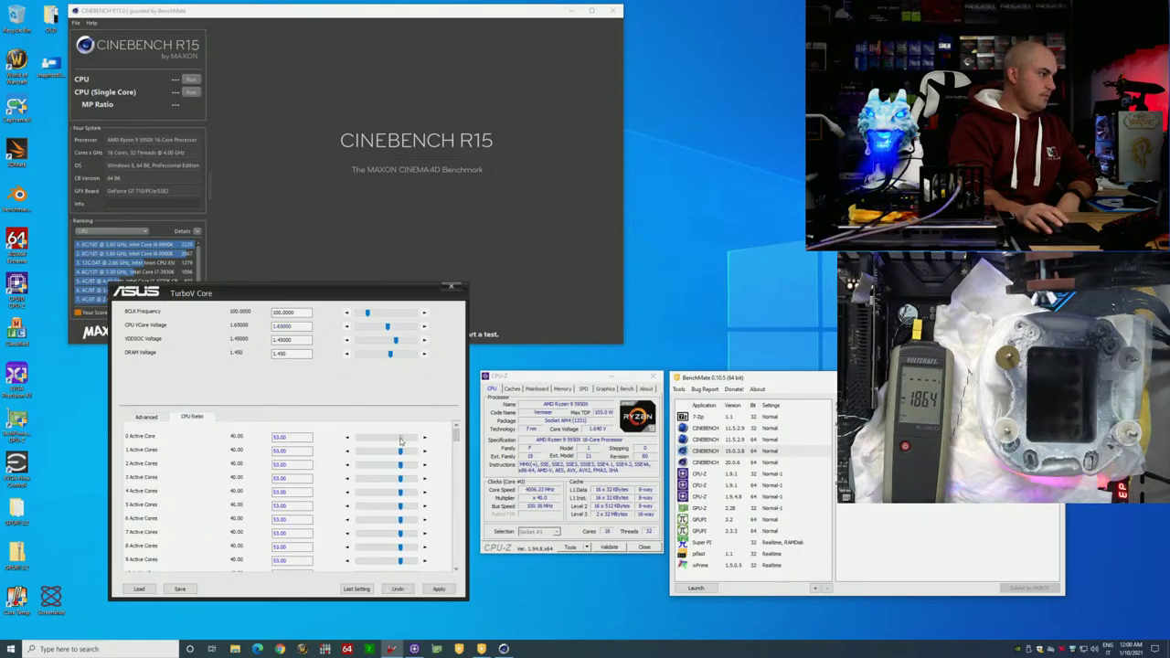
click(439, 588)
click(189, 79)
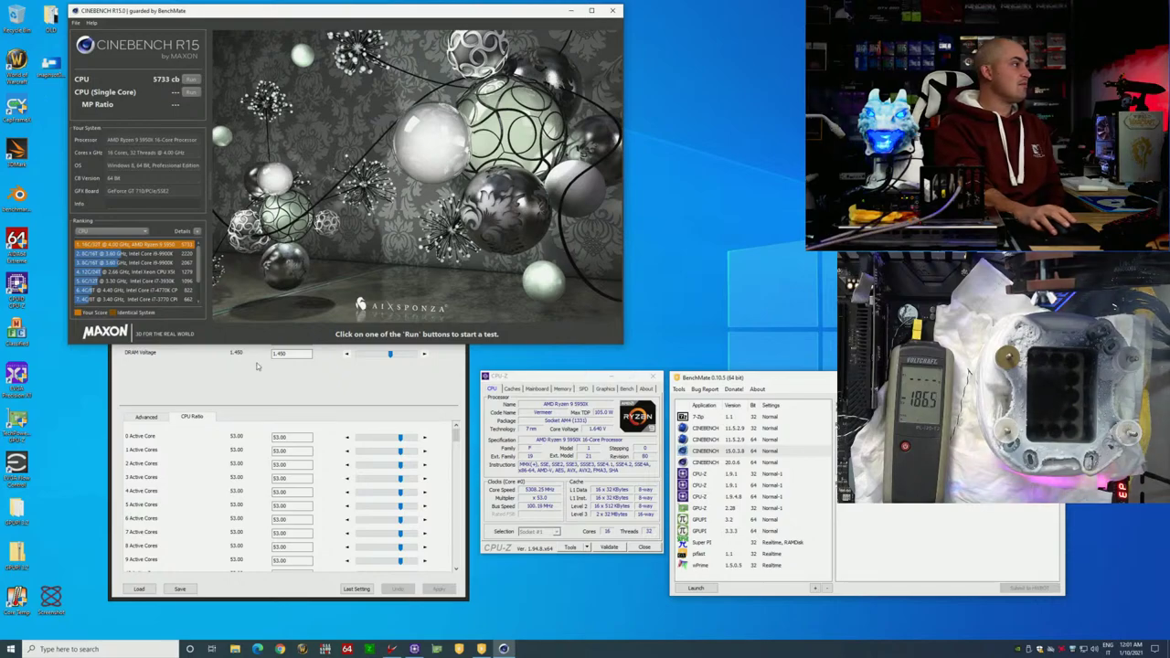
Step: Raise the all-core CPU ratio to 54.00, apply it, and rerun the Cinebench R15 CPU test
click(416, 433)
click(424, 438)
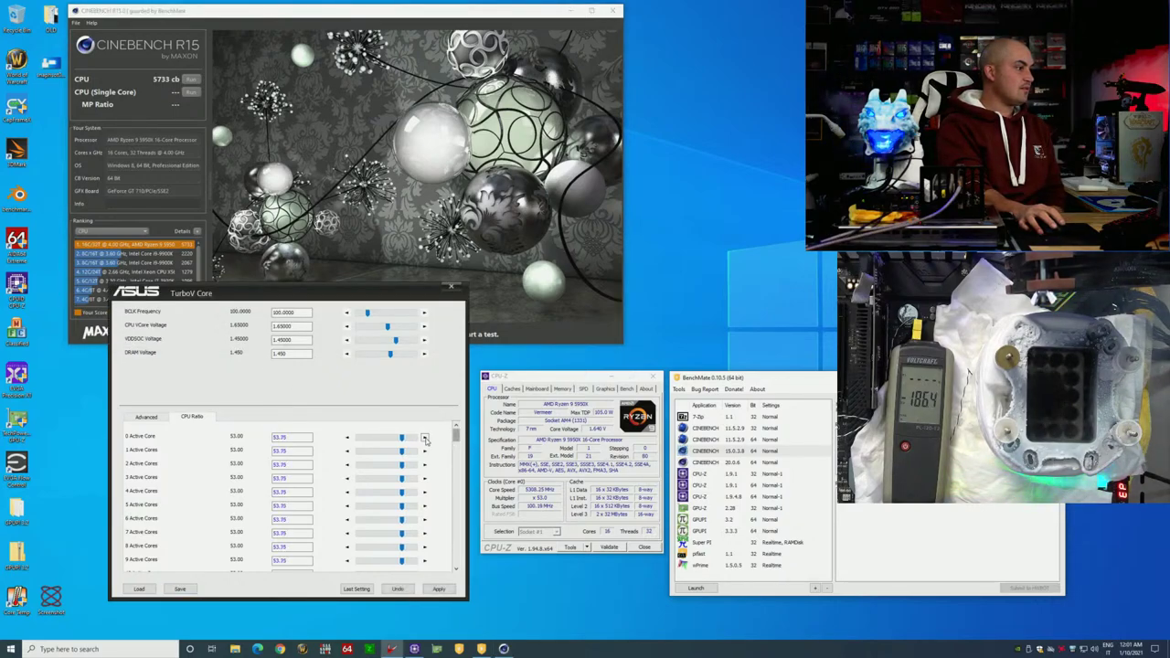
click(439, 589)
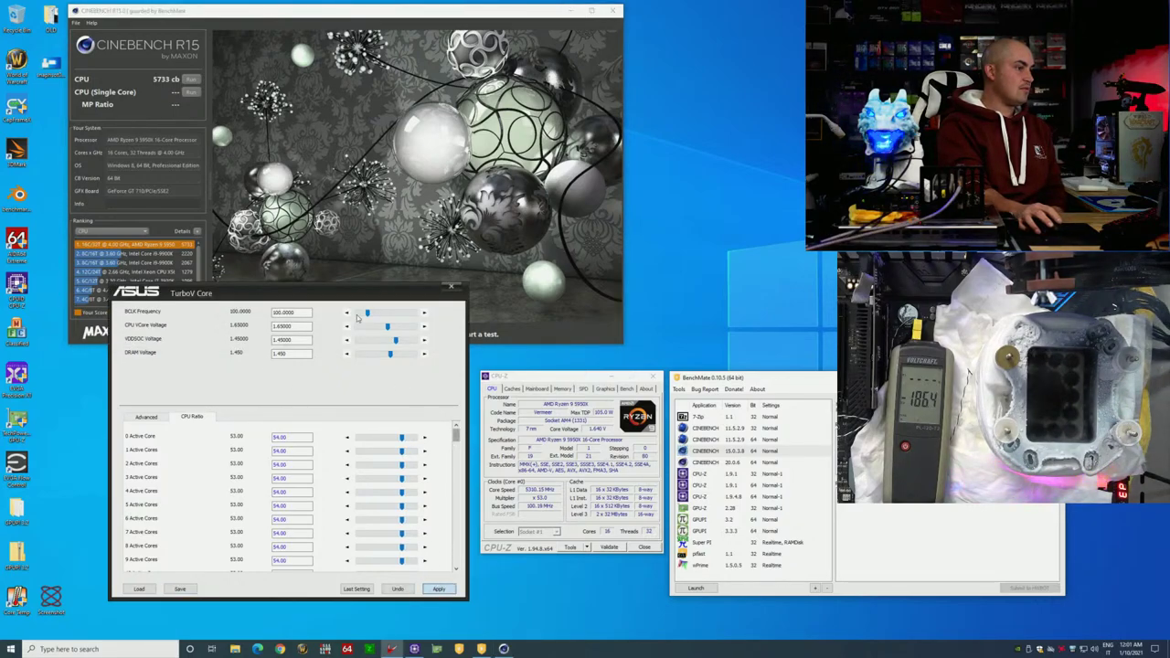
click(192, 80)
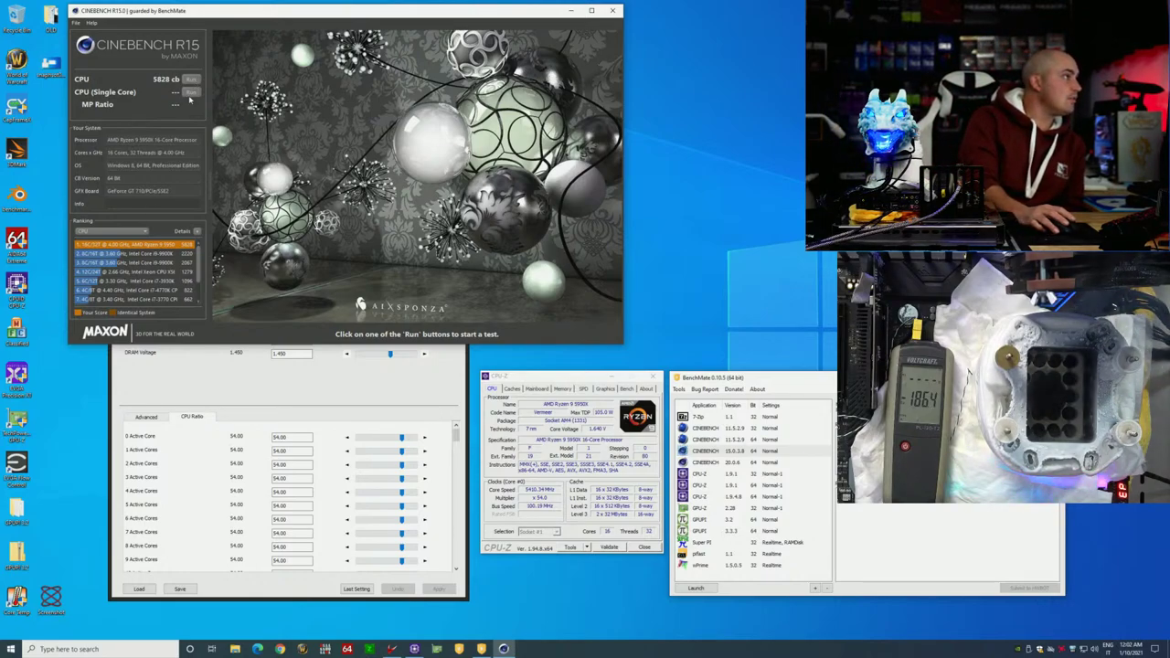
Step: Raise the CPU VCore Voltage to 1.75000 V in TurboV Core and apply it
click(393, 360)
click(424, 326)
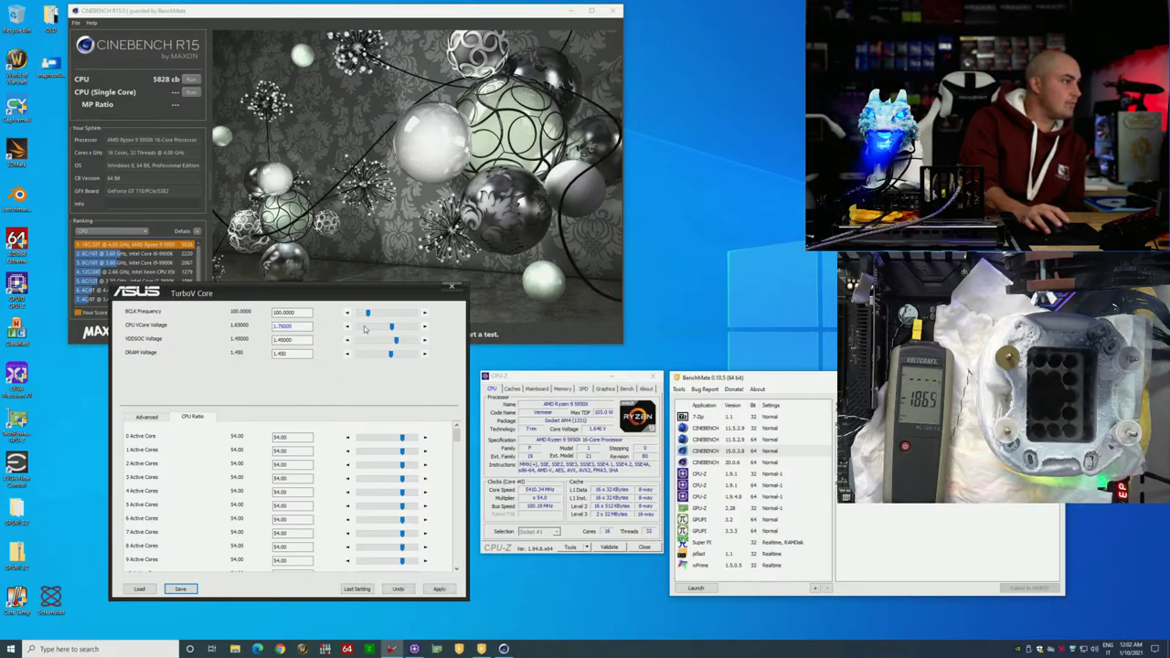
click(425, 326)
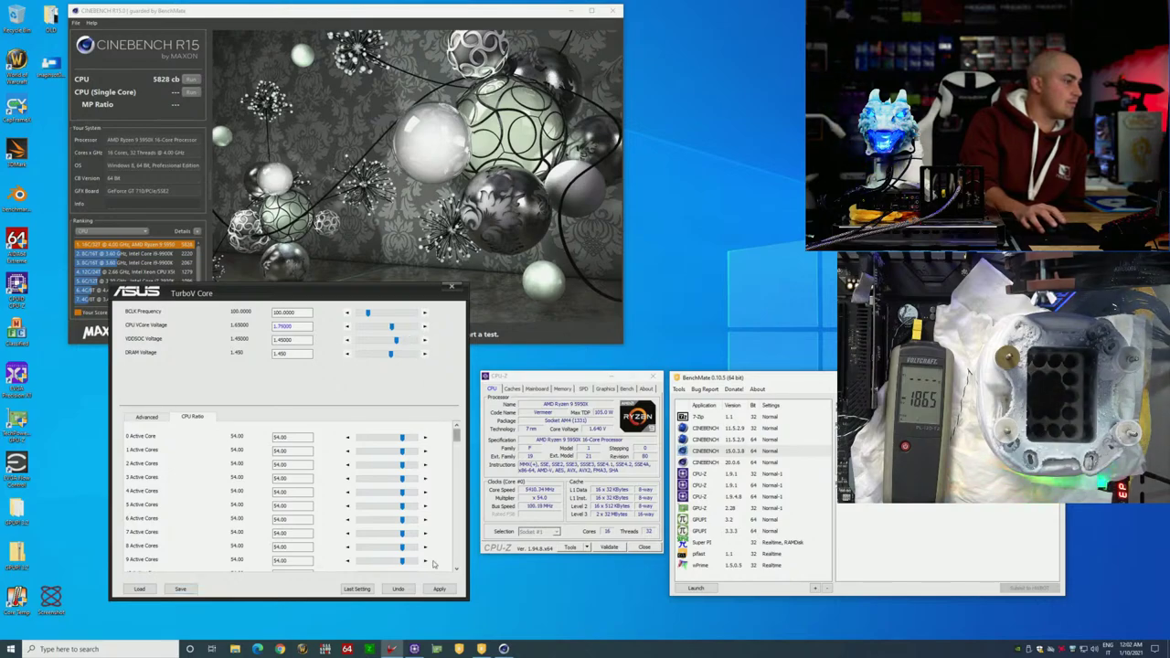
click(438, 589)
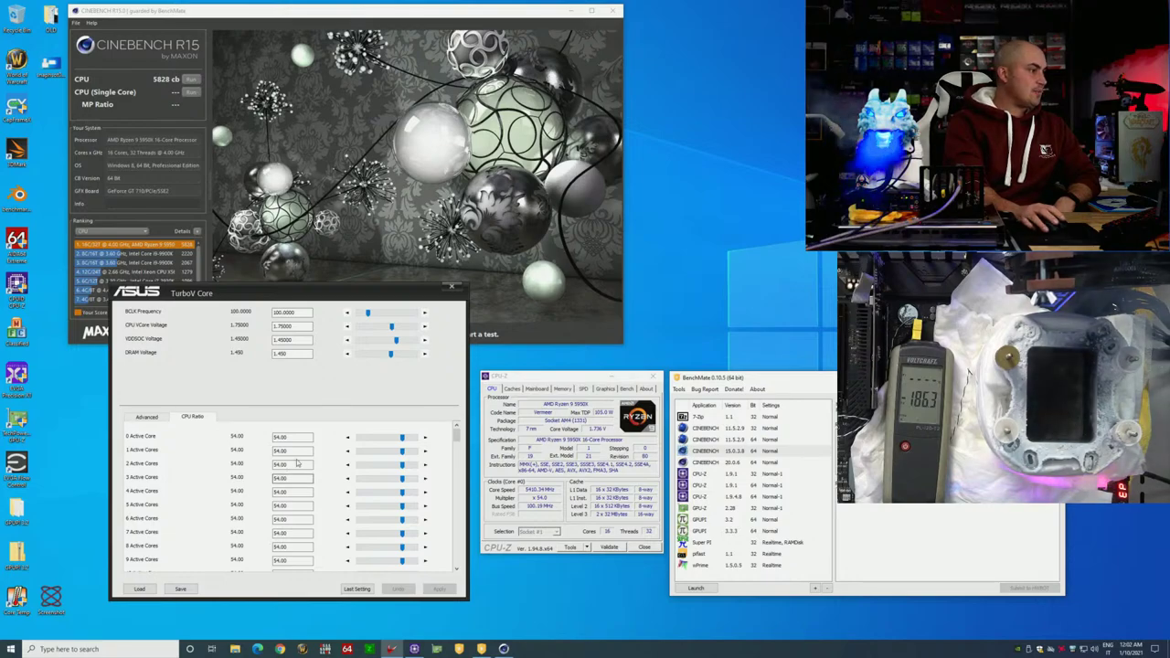
Step: Raise the CPU ratio of all cores to 55.00 and apply it
click(425, 438)
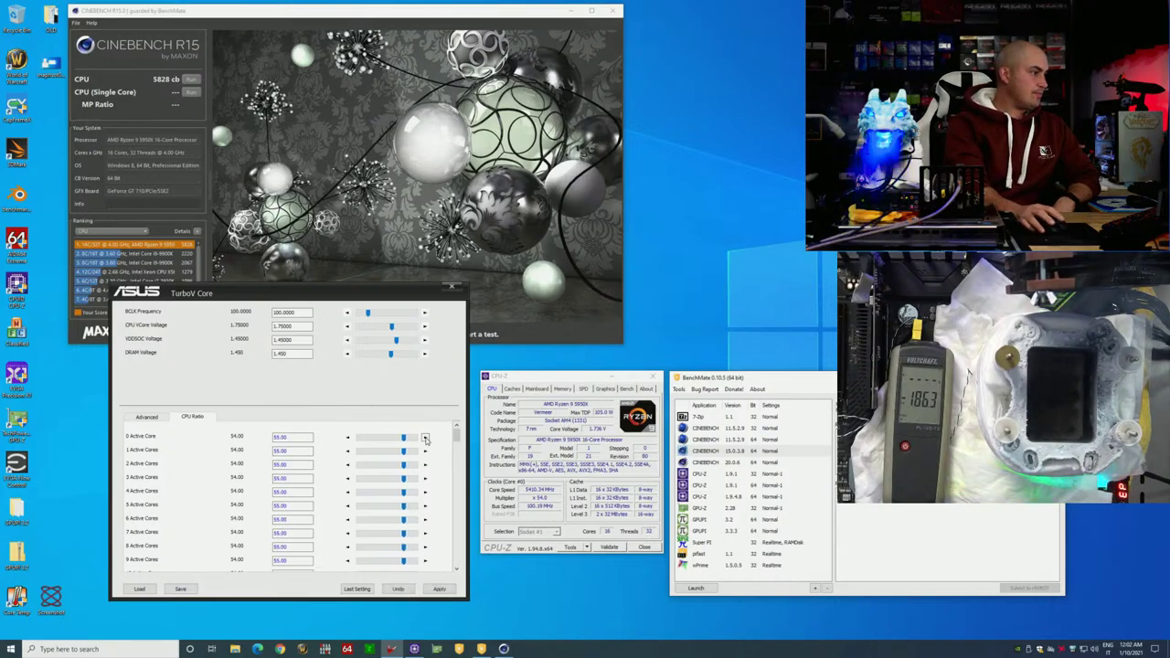
click(438, 590)
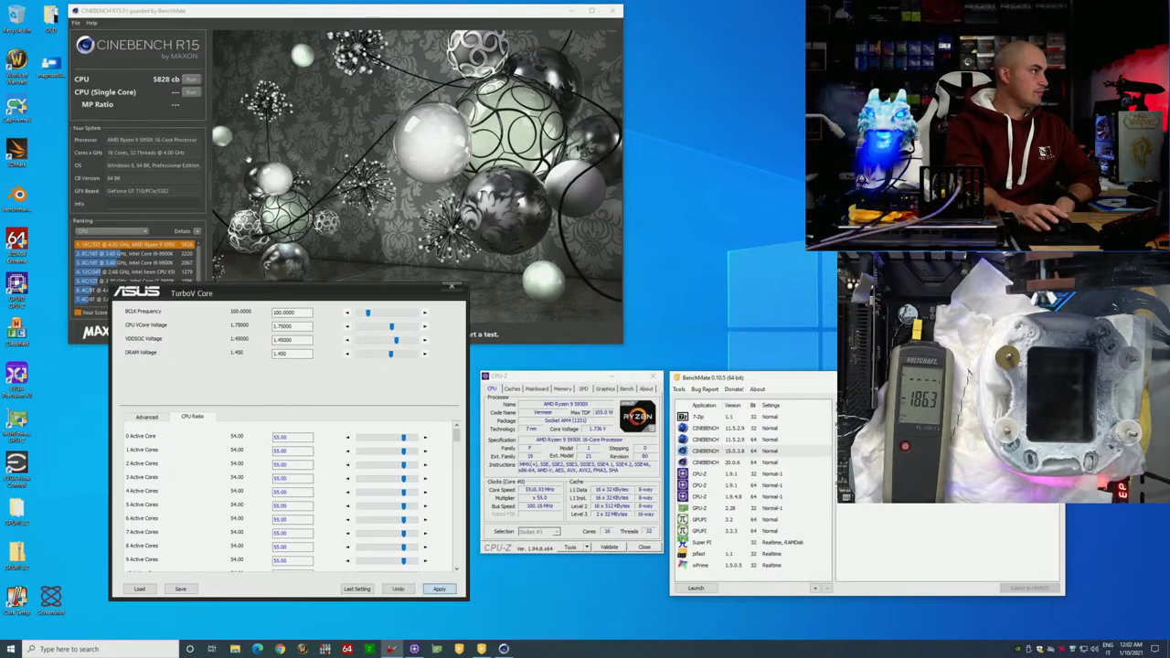
Step: Run the Cinebench R15 CPU test at the applied ratio and shift the TurboV Core window slightly
click(197, 82)
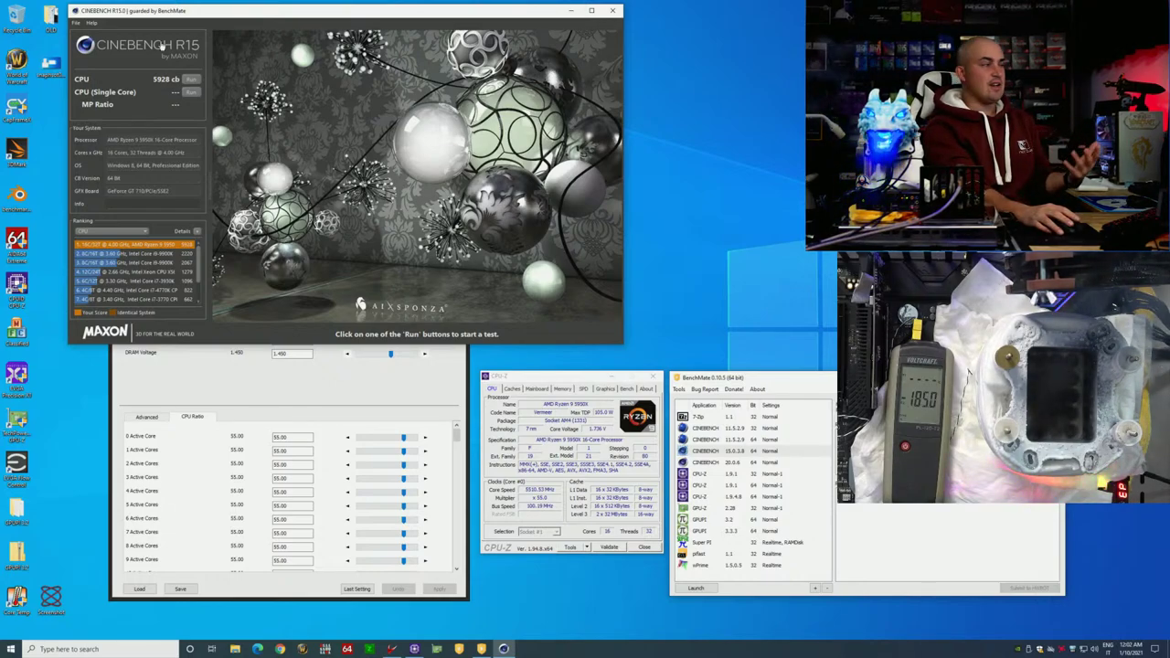
click(322, 395)
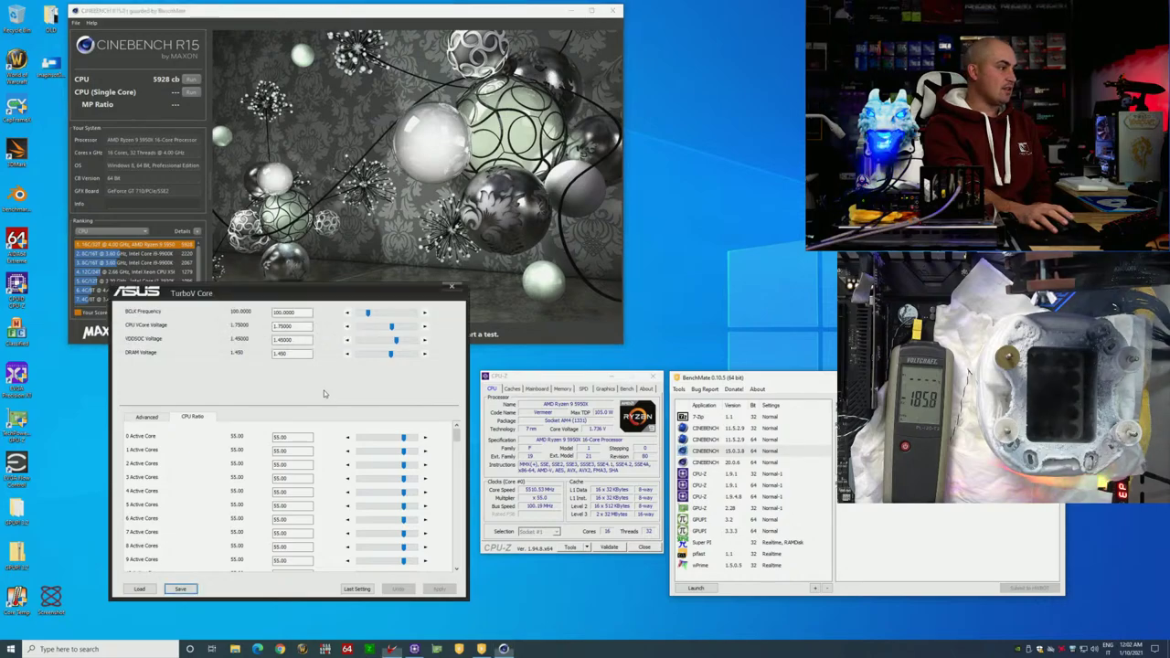
drag(351, 296, 353, 311)
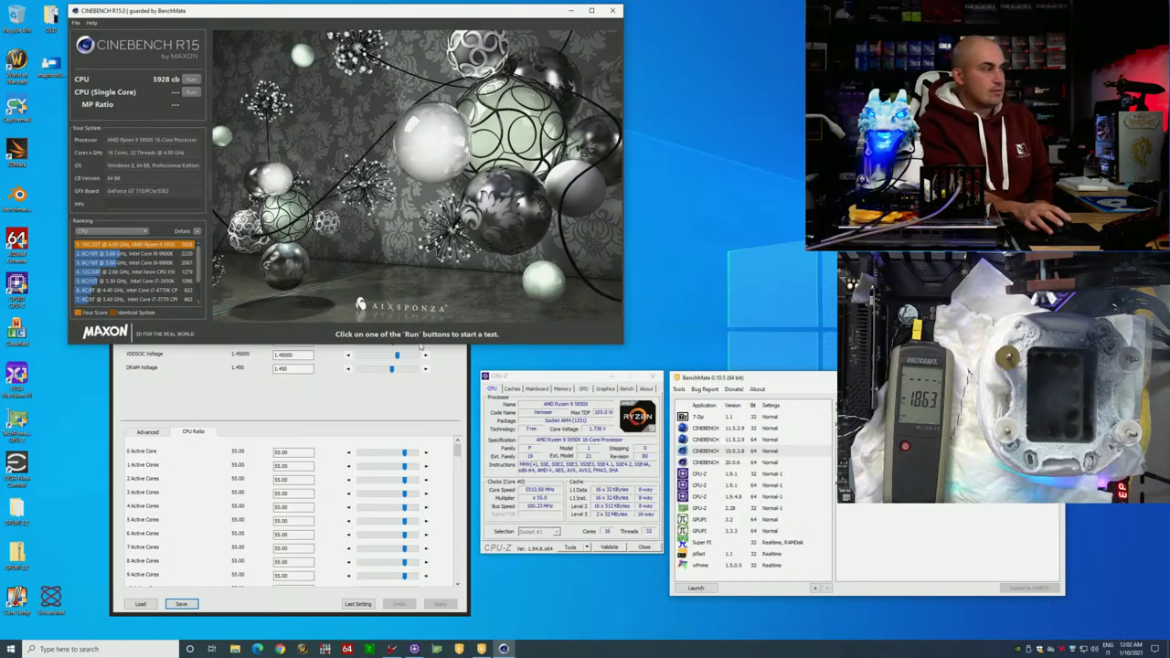
Step: Raise the all-core CPU ratio to 56.00 in TurboV Core, apply it, and rerun the Cinebench R15 CPU test
click(374, 403)
click(426, 453)
click(426, 453)
click(426, 452)
click(426, 452)
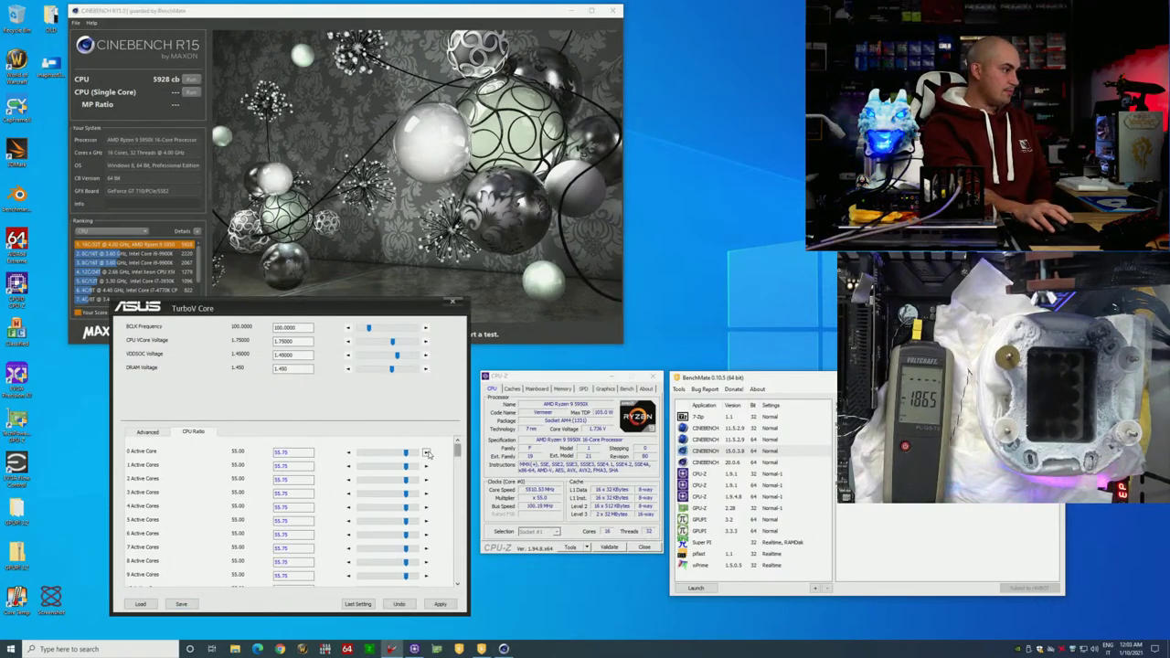
click(440, 604)
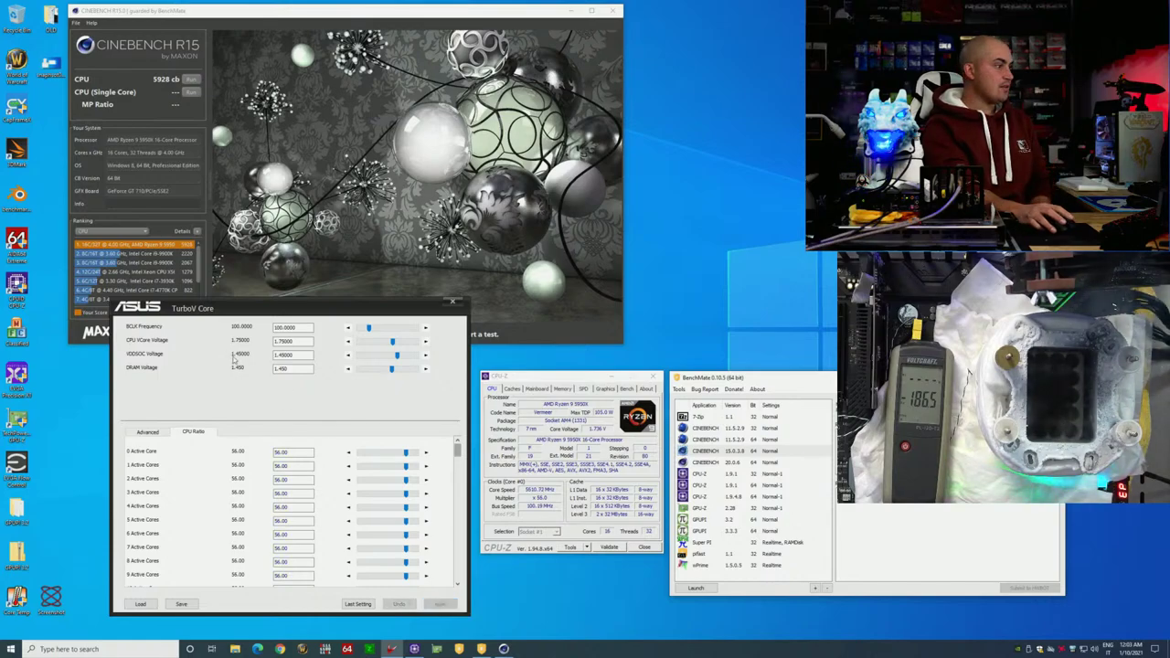
click(194, 81)
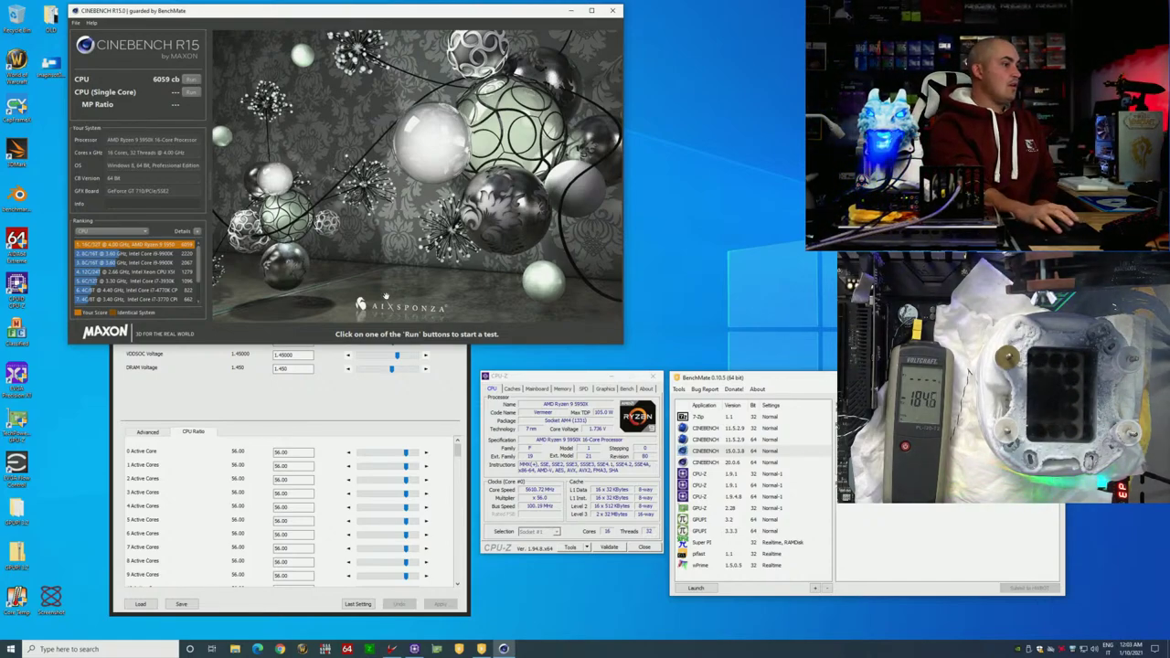
Step: Raise the all-core CPU ratio to 56.50, apply it, and rerun the Cinebench R15 CPU test
click(425, 453)
click(425, 452)
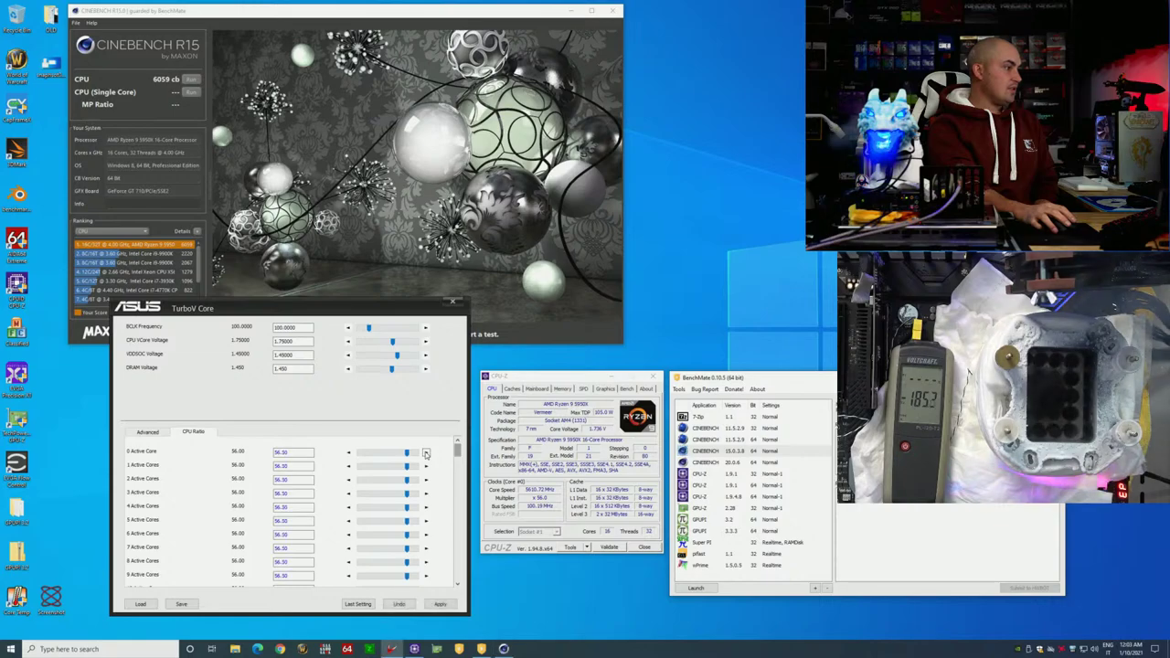
click(439, 604)
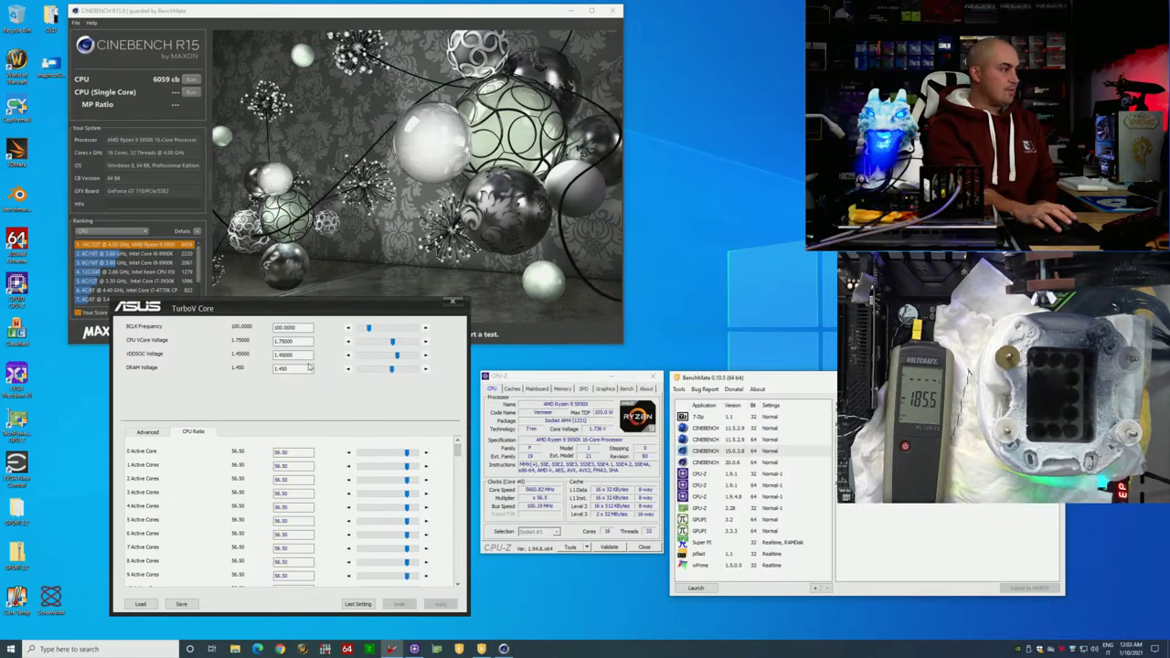
click(190, 79)
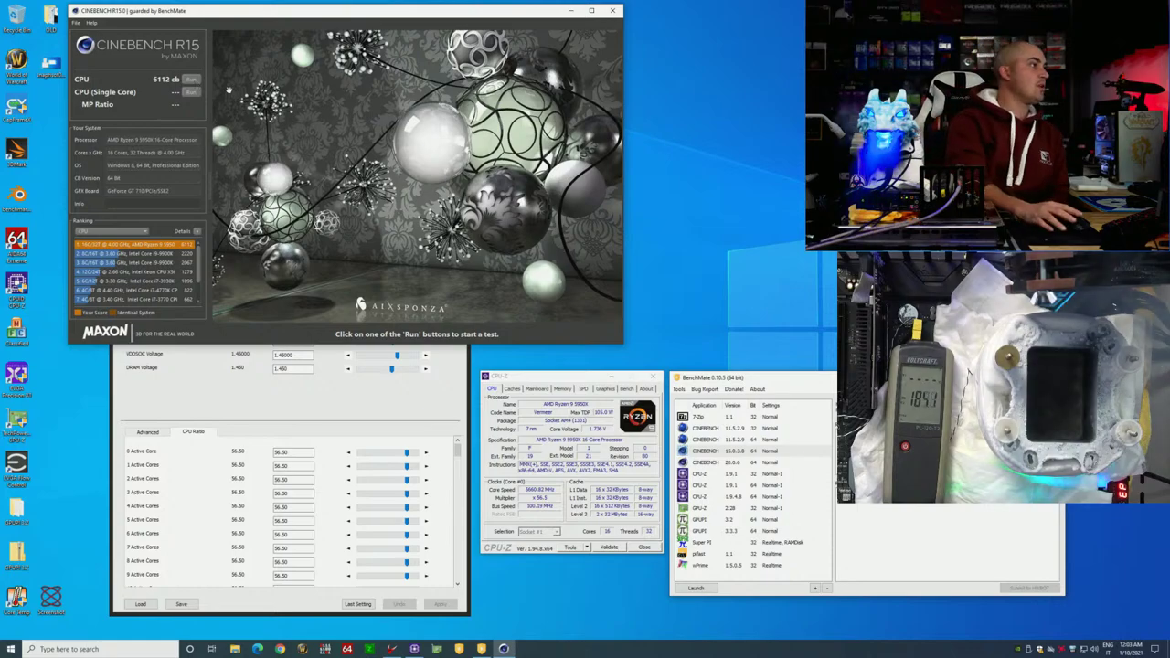
Step: Raise the all-core CPU ratio to 57.00, apply it, and rerun the Cinebench R15 CPU test
click(426, 454)
click(426, 455)
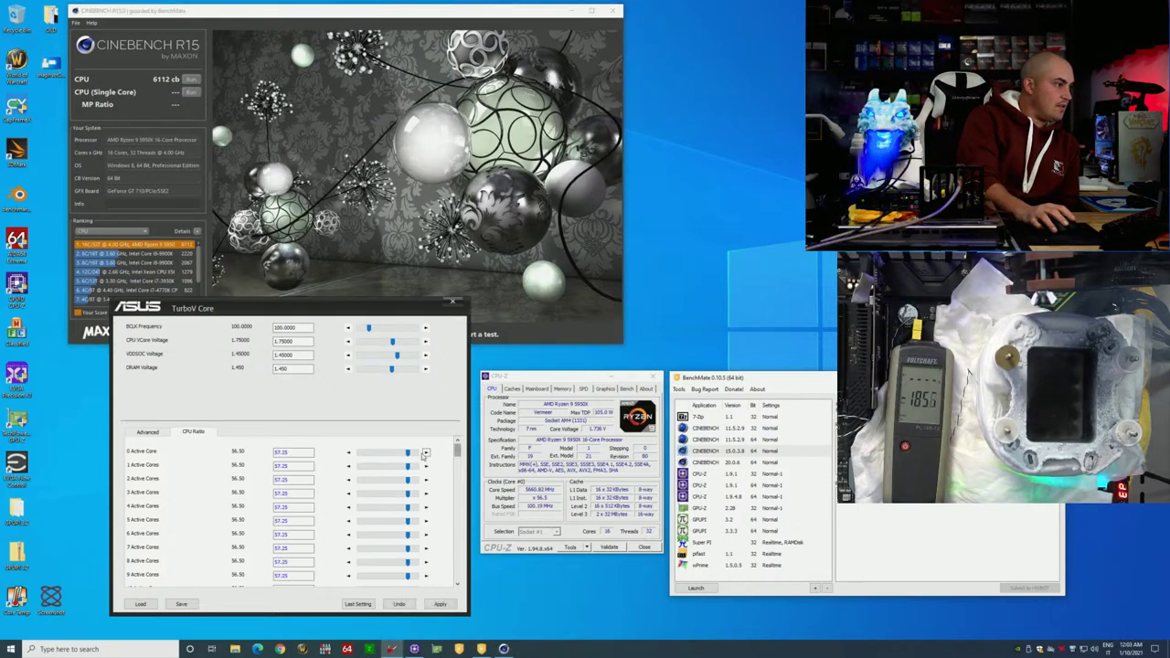
click(348, 454)
click(442, 604)
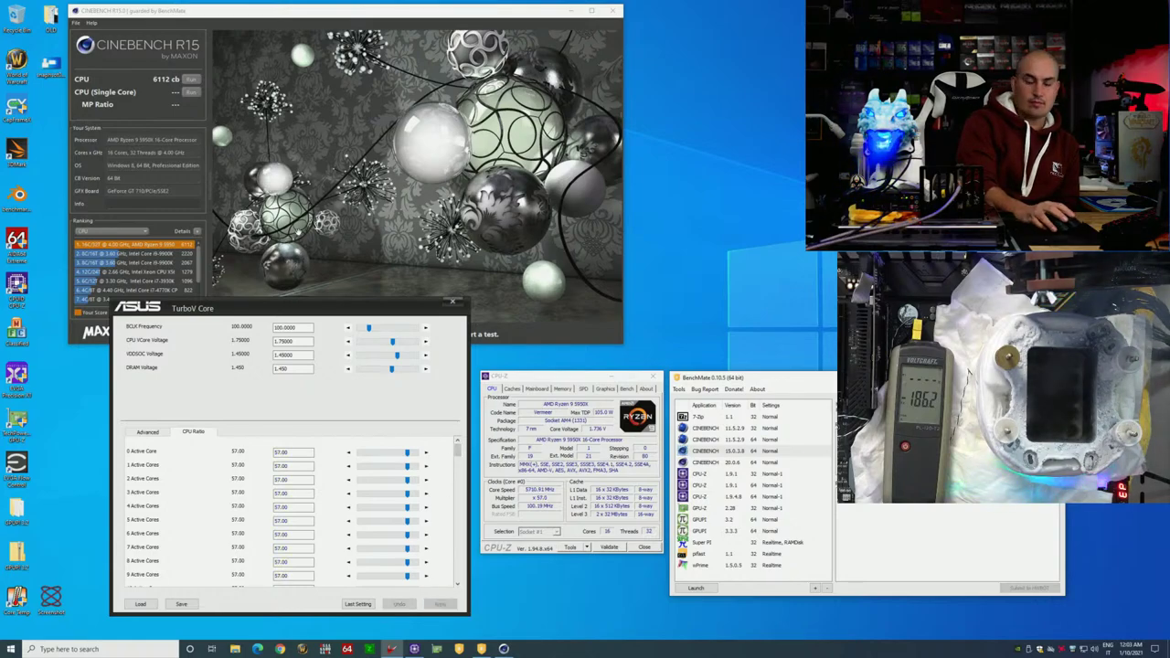
click(200, 82)
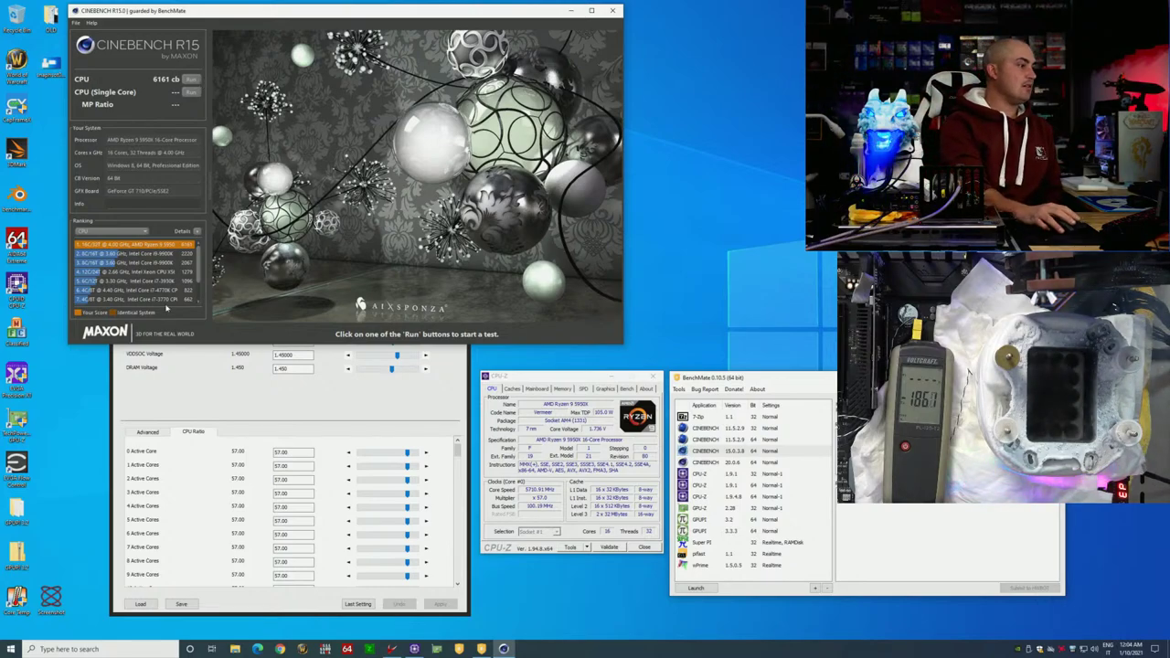
Step: Raise the all-core CPU ratio to 58.00, apply it, and rerun the Cinebench R15 CPU test
click(426, 454)
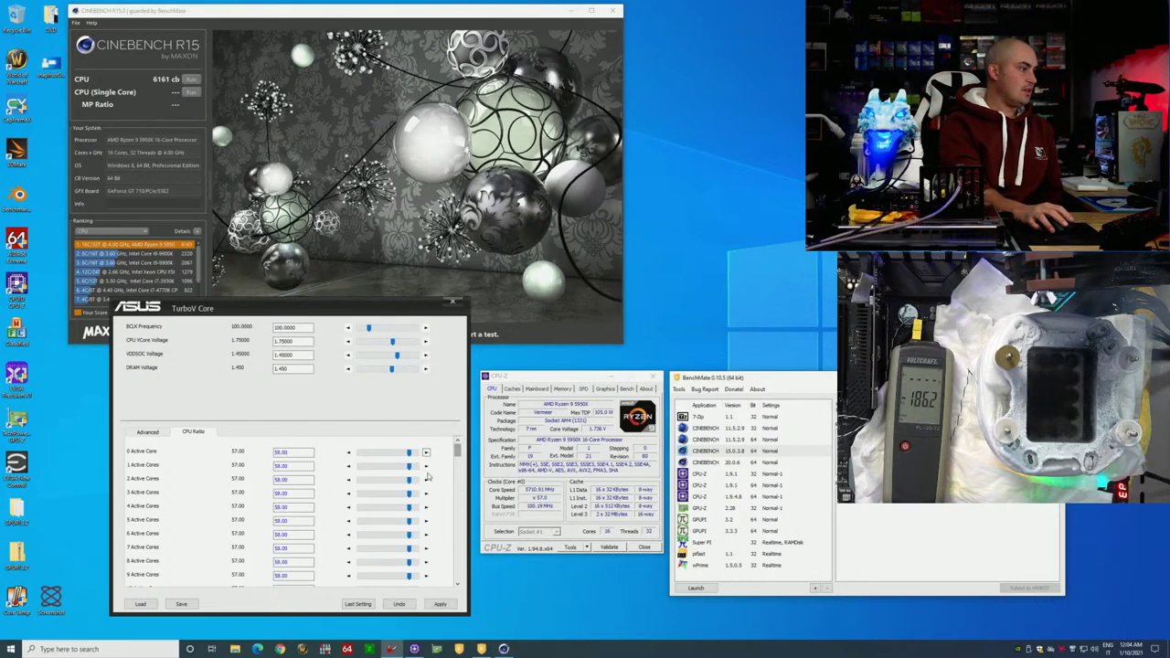
click(441, 605)
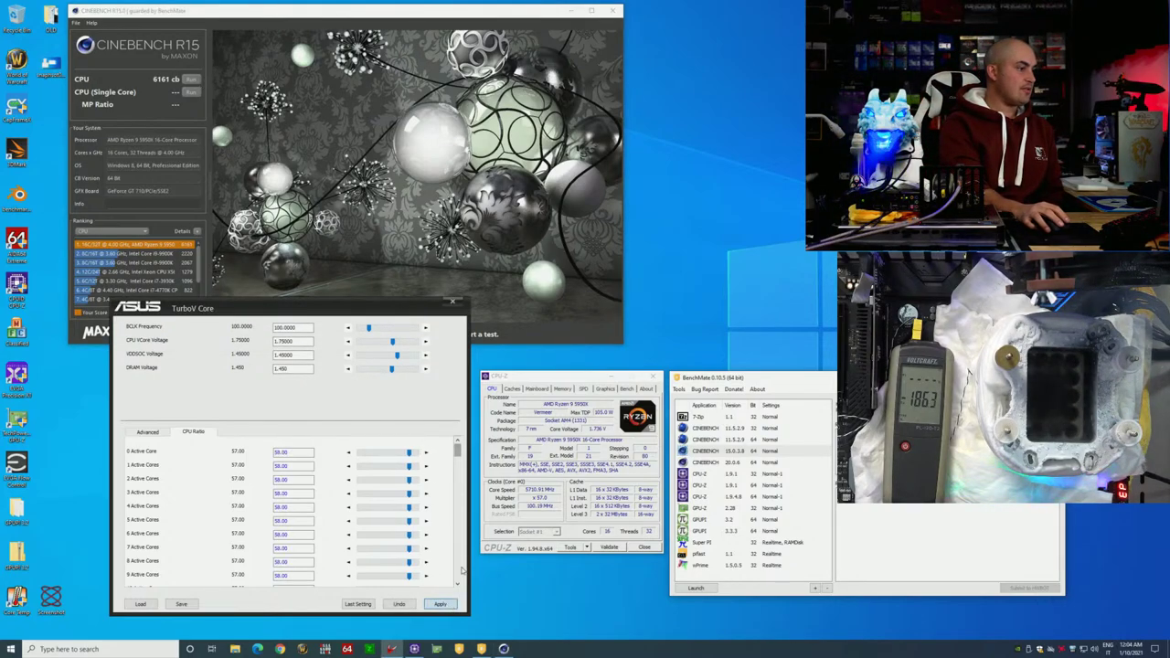
click(196, 81)
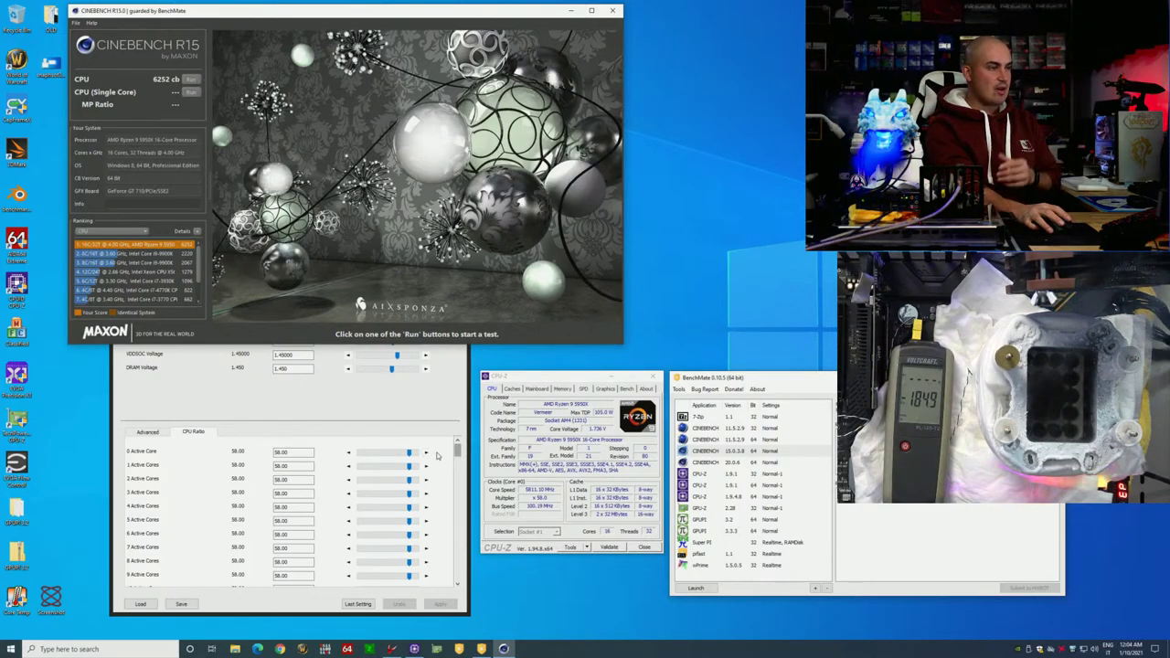
Step: Apply a CPU VCore Voltage of 1.76250 V and an all-core ratio of 58.25, and rerun the Cinebench R15 CPU test
click(421, 398)
click(425, 341)
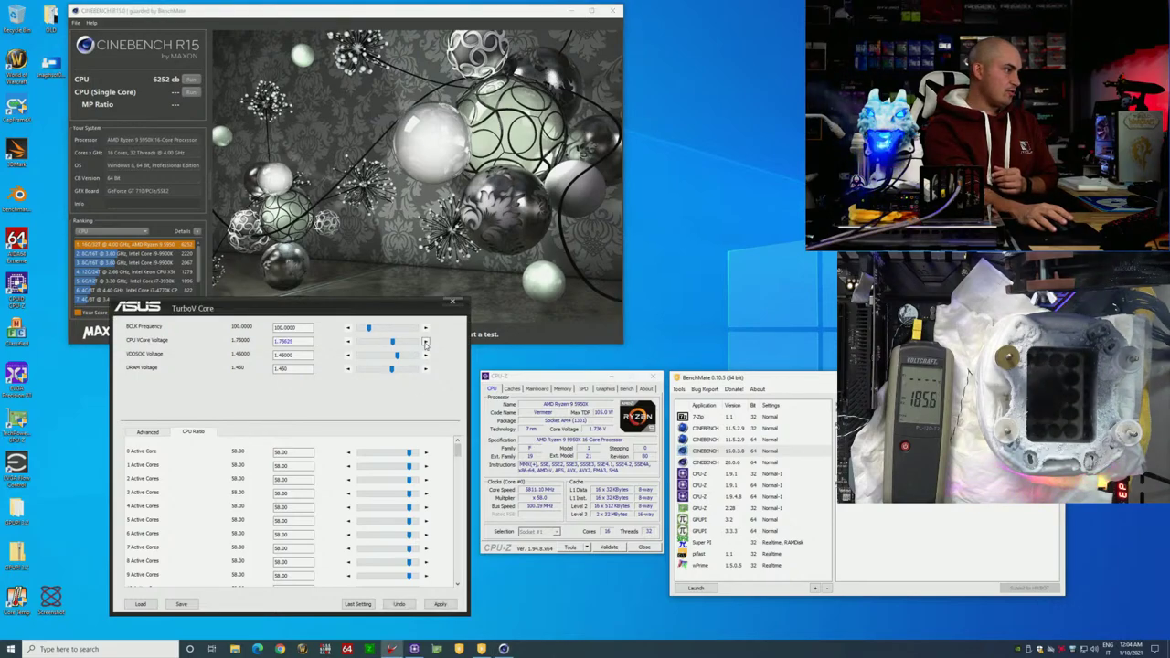
click(438, 604)
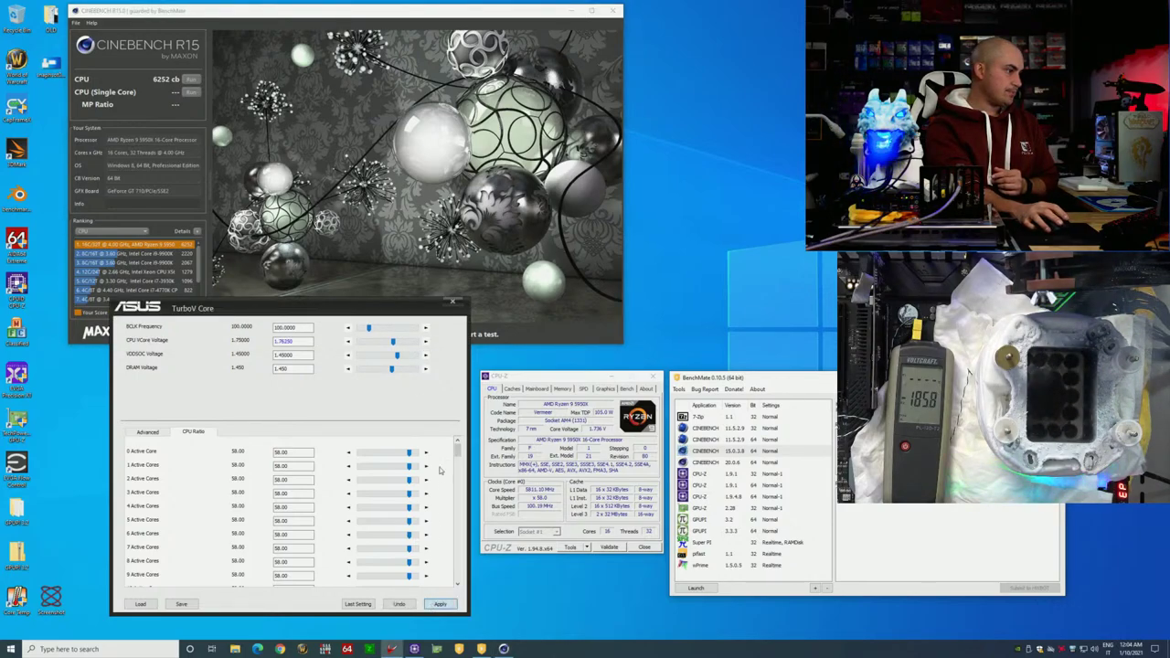
click(446, 608)
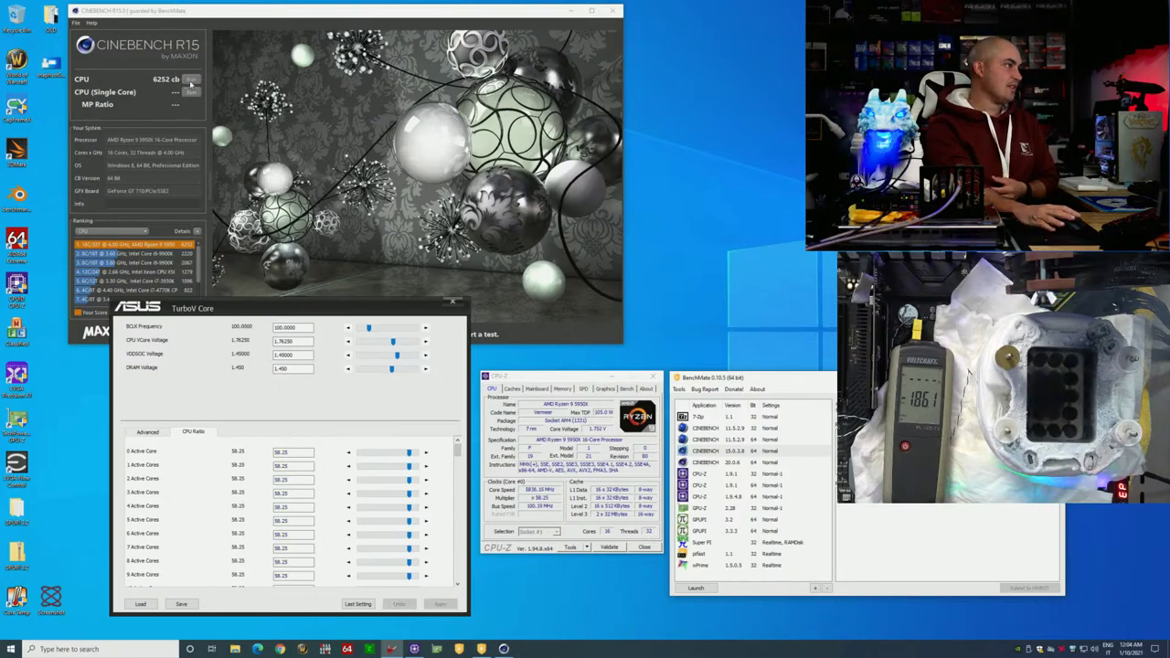
click(191, 81)
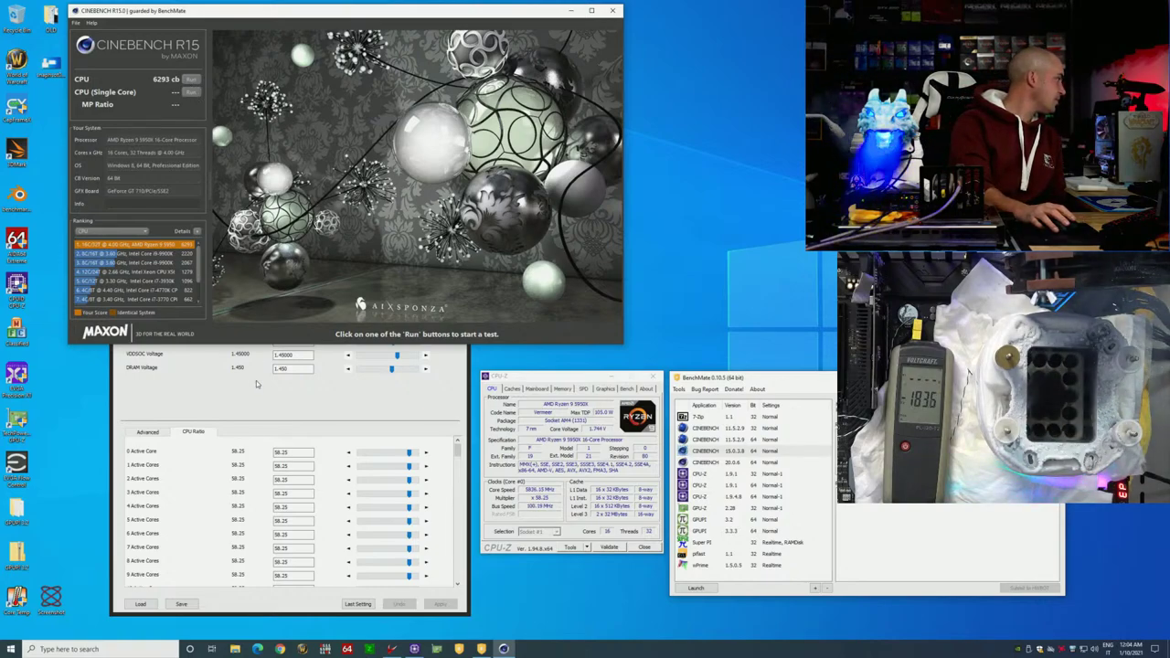
Step: Raise the all-core CPU ratio to 58.50, apply it, and start the Cinebench R15 CPU test
click(425, 452)
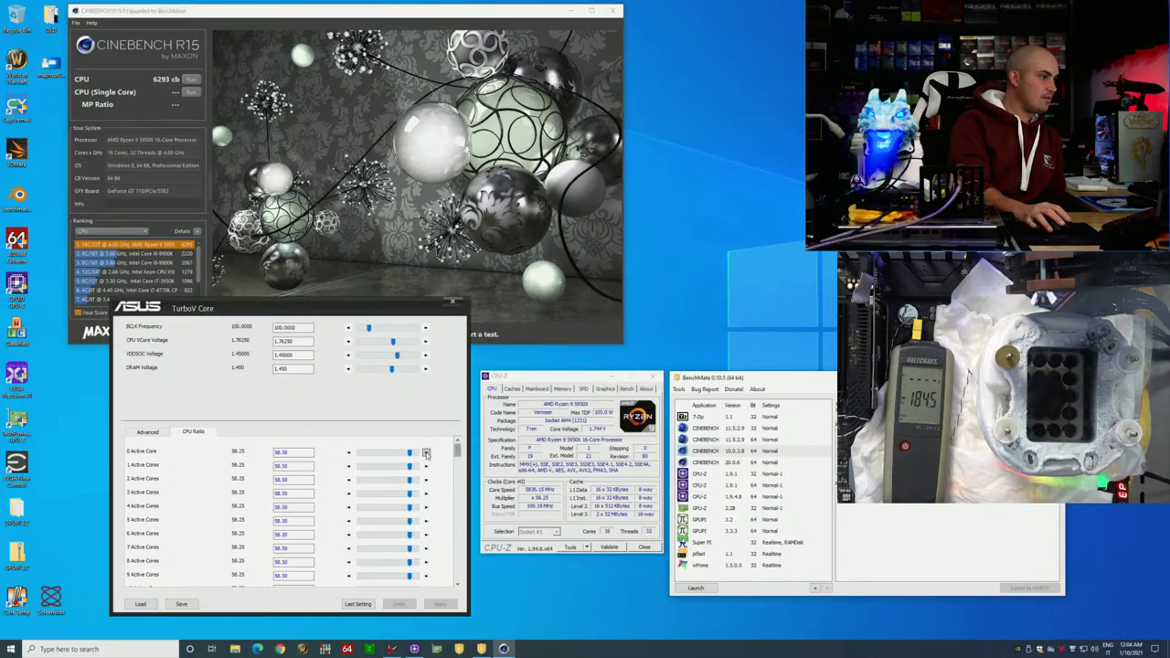
click(440, 605)
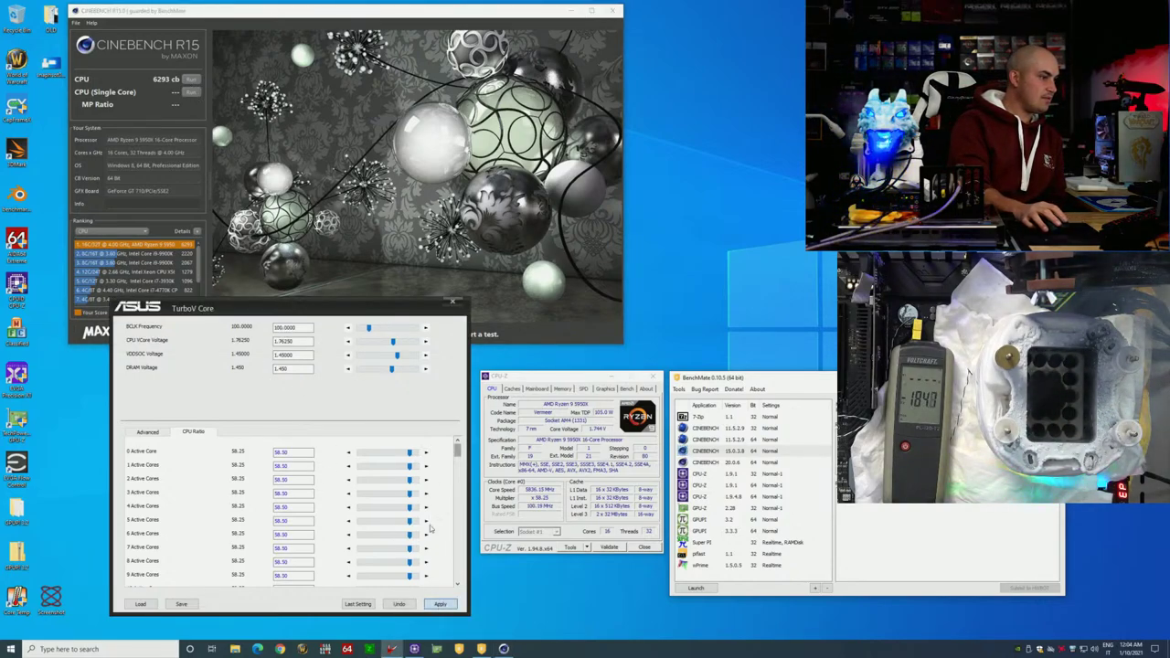
click(192, 80)
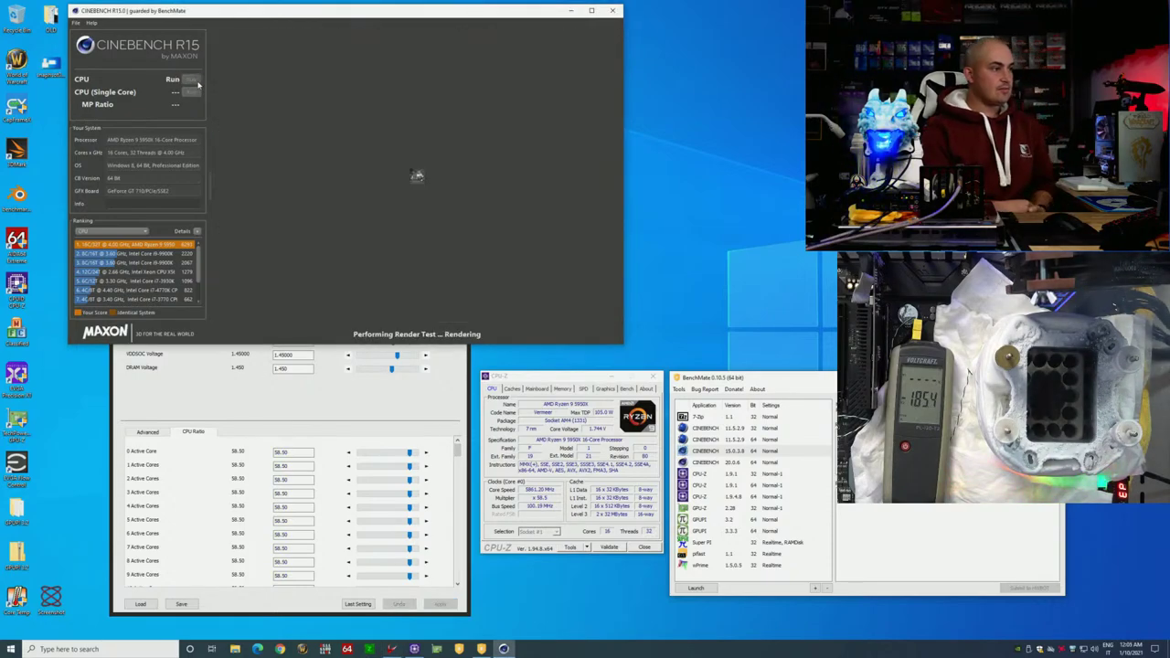
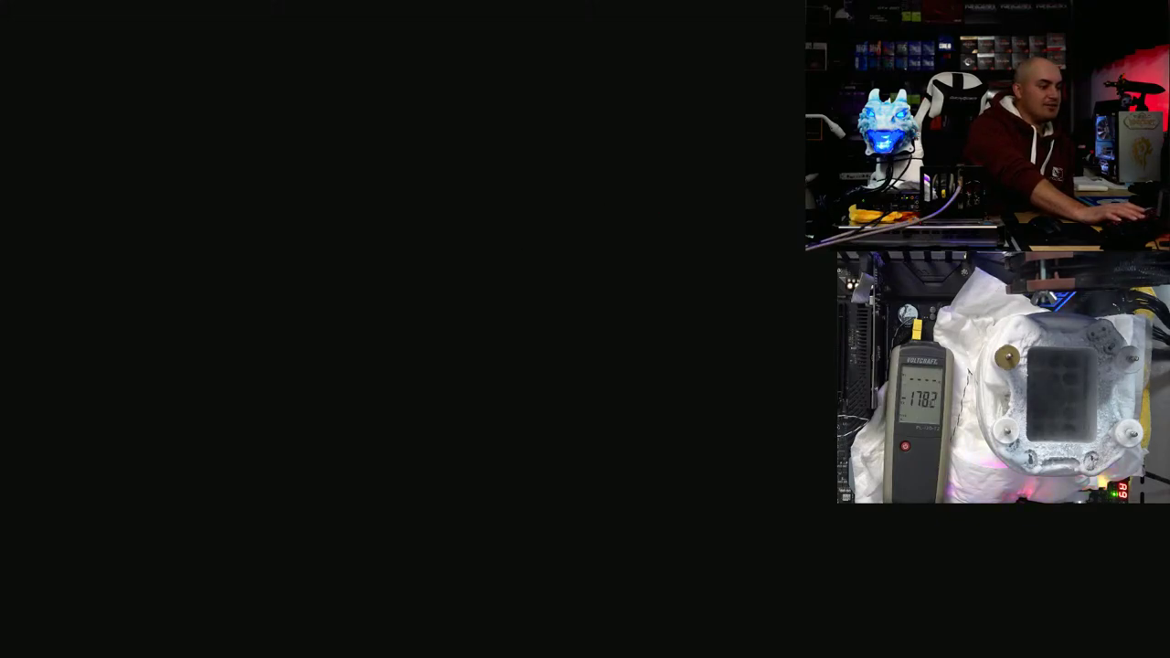
Step: Raise the VDDSOC Voltage Override to 1.47500 V in the BIOS Extreme Tweaker settings, then save the configuration and reset
key(Right)
key(Down)
key(Down)
key(Down)
key(Down)
key(Down)
key(Down)
key(Down)
key(Down)
key(Down)
key(Down)
key(Down)
key(Down)
key(Down)
key(Down)
key(Down)
key(Down)
key(Down)
key(Down)
key(Down)
key(Down)
key(Down)
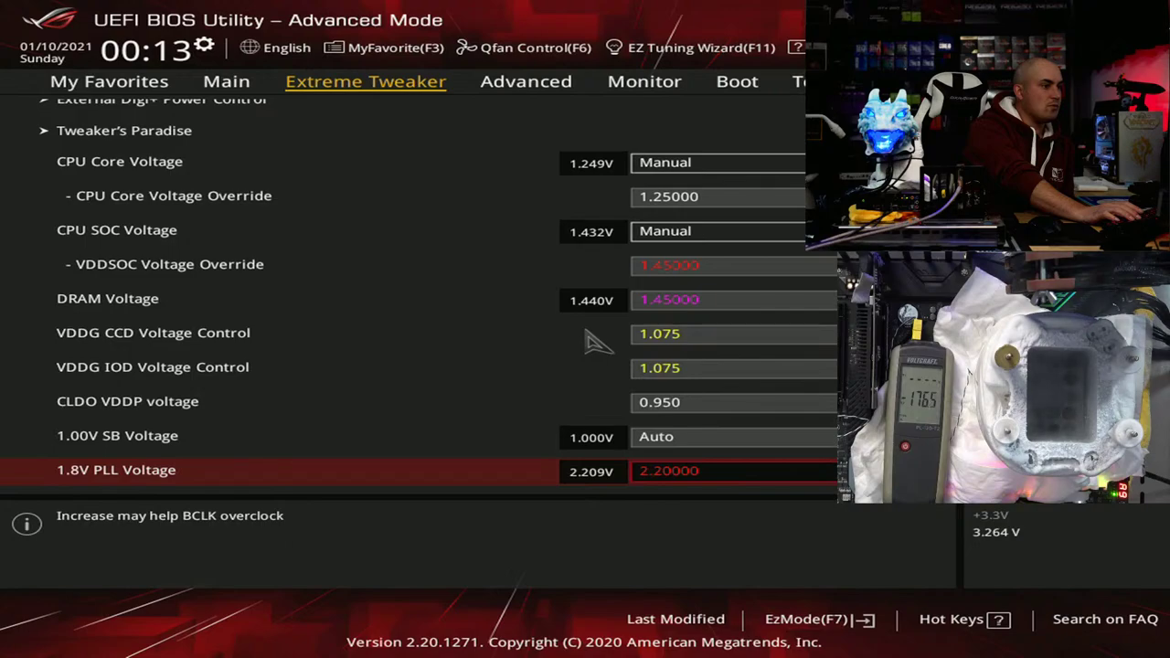
key(Up)
key(Up)
key(Up)
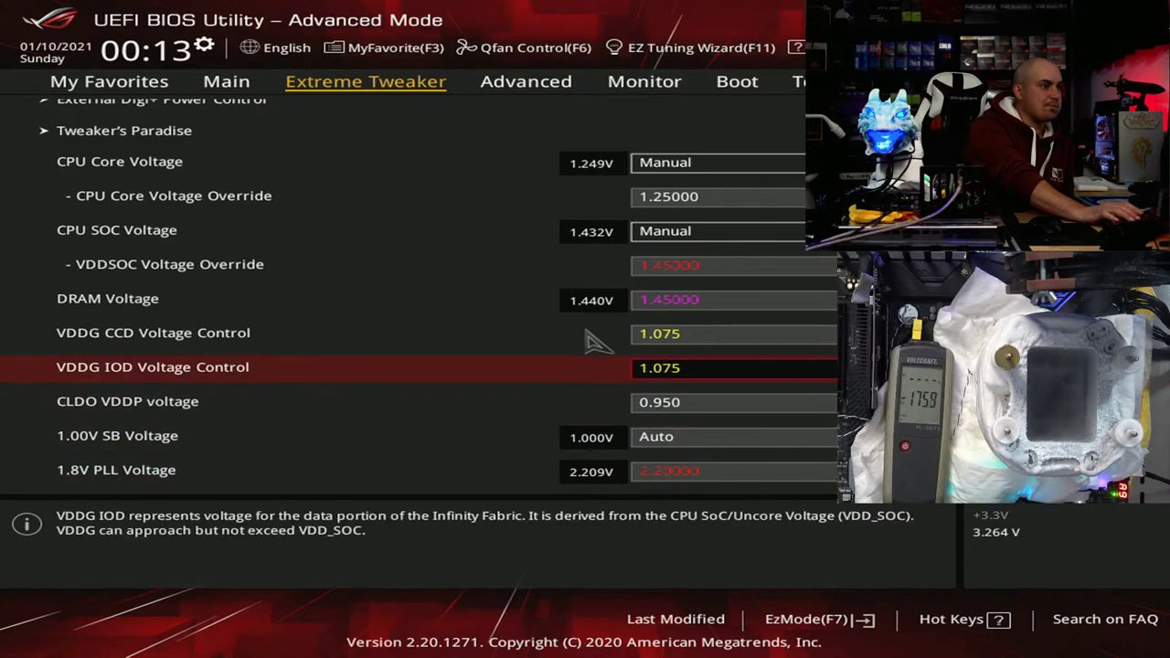
key(Up)
key(Up)
key(Up)
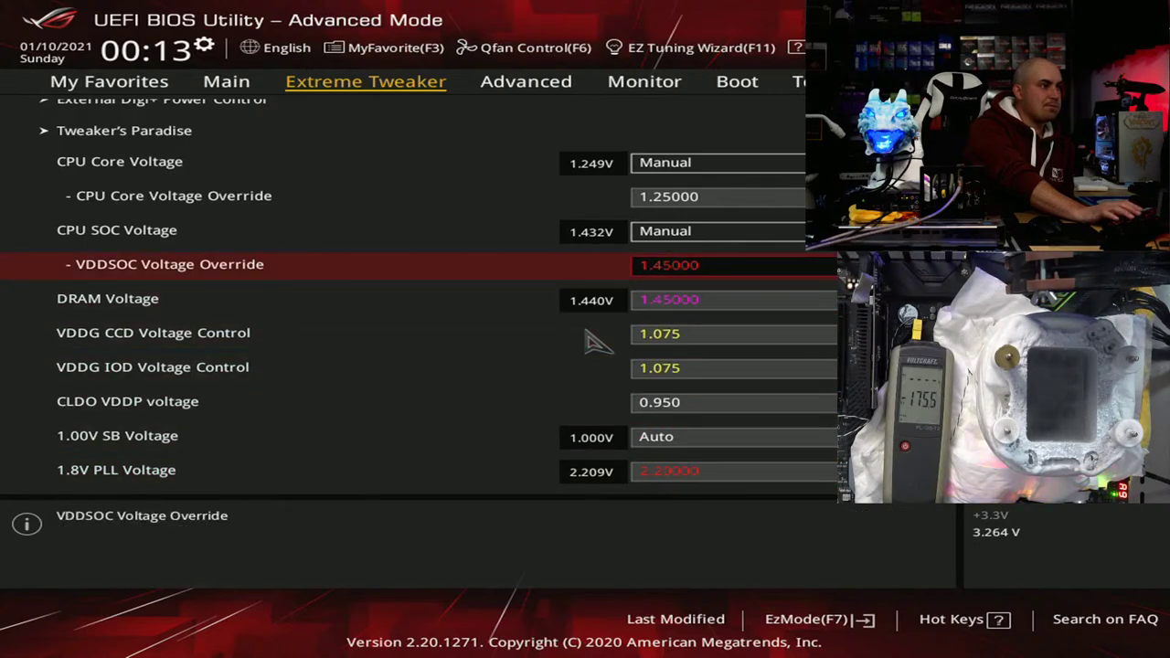
key(plus)
key(plus)
key(plus)
key(plus)
key(F10)
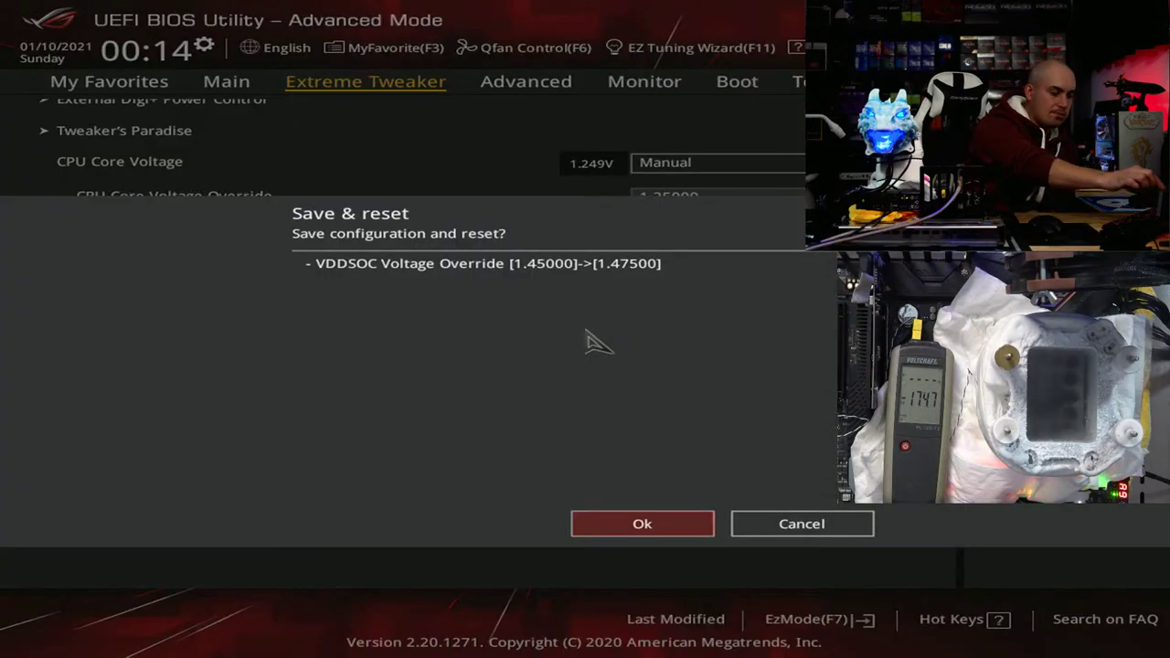
key(Return)
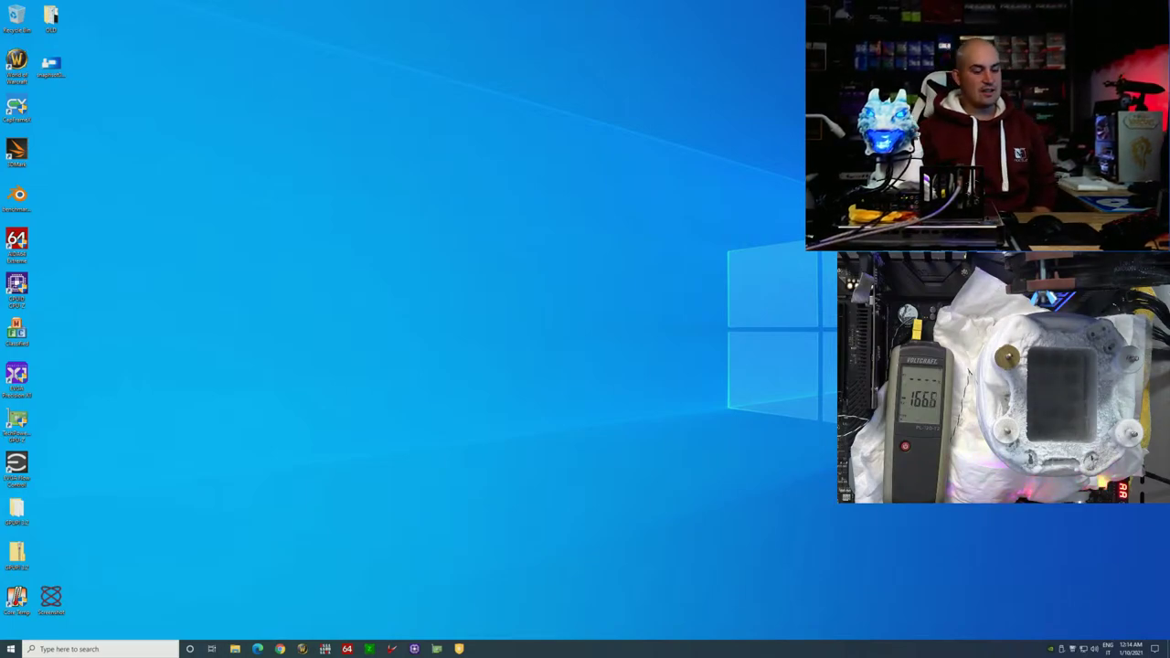
Step: Open BenchMate, ZenTimings and TurboV Core, arrange their windows on the desktop, and close ZenTimings
click(370, 649)
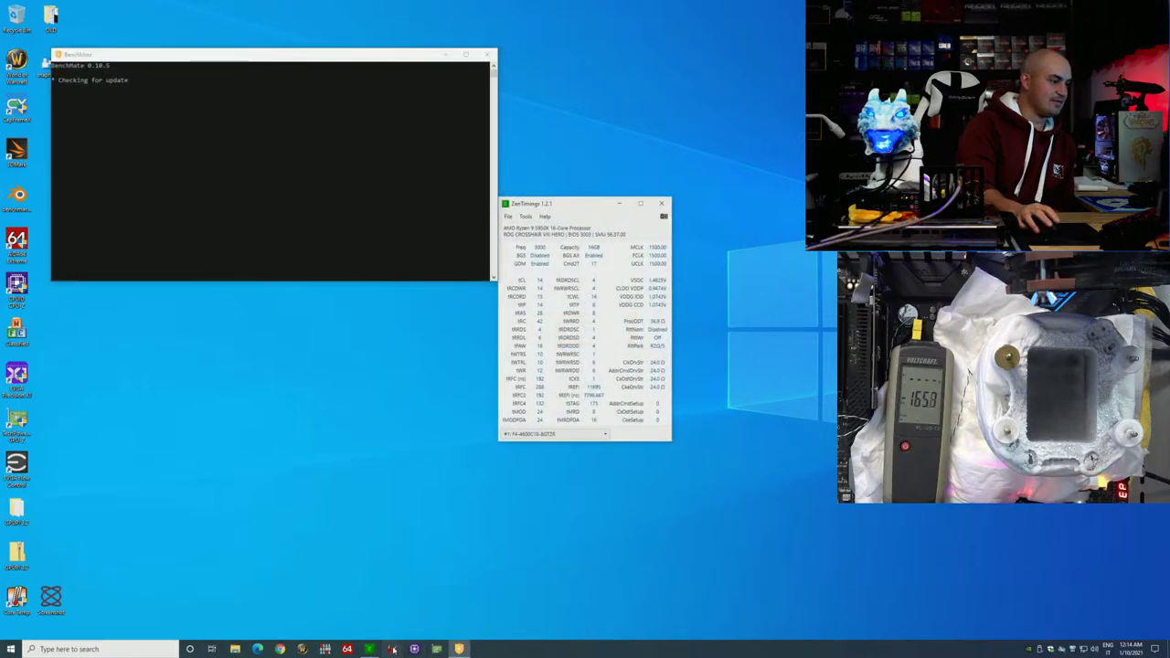
click(392, 649)
drag(550, 182, 260, 294)
drag(534, 217, 293, 37)
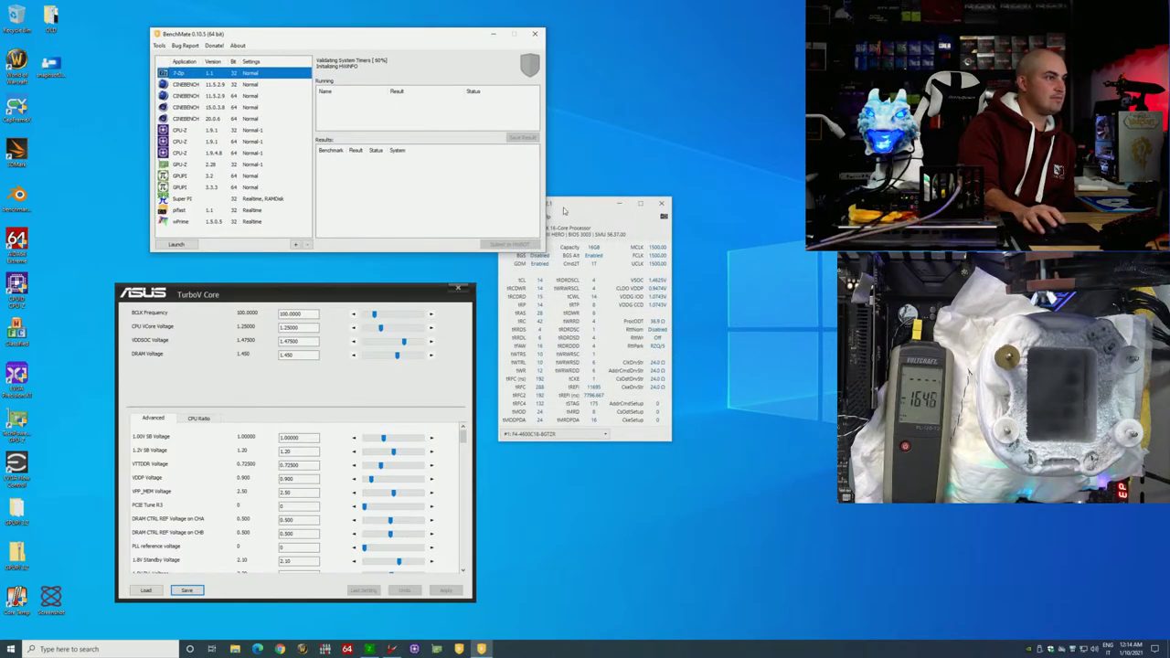
drag(564, 211, 551, 346)
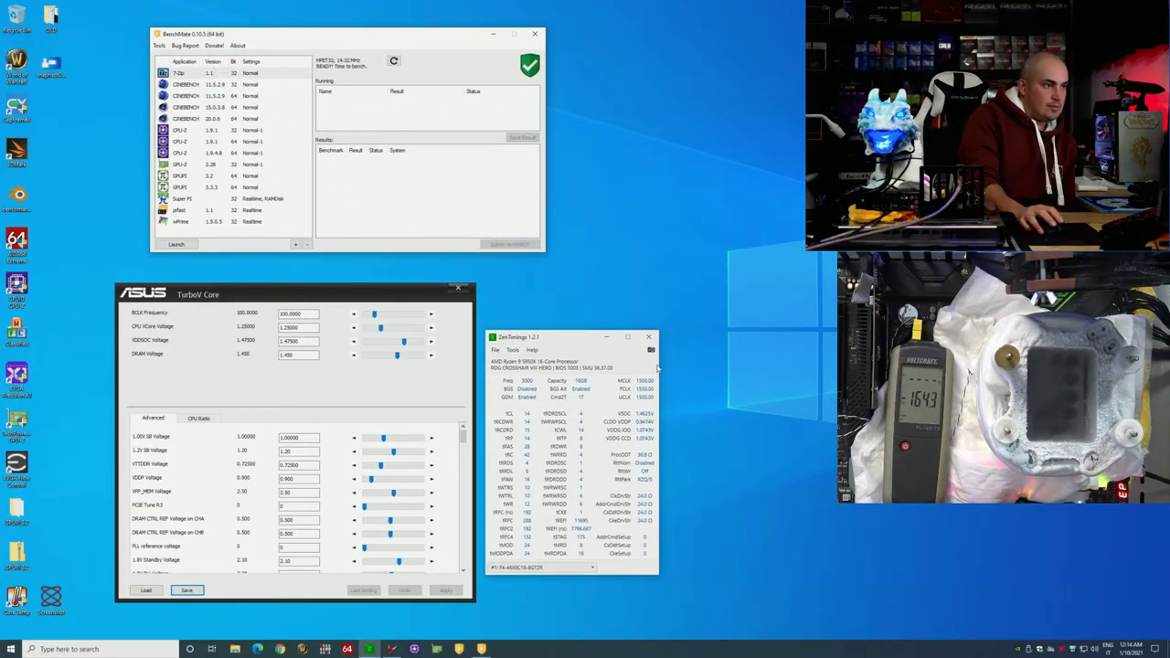
click(650, 335)
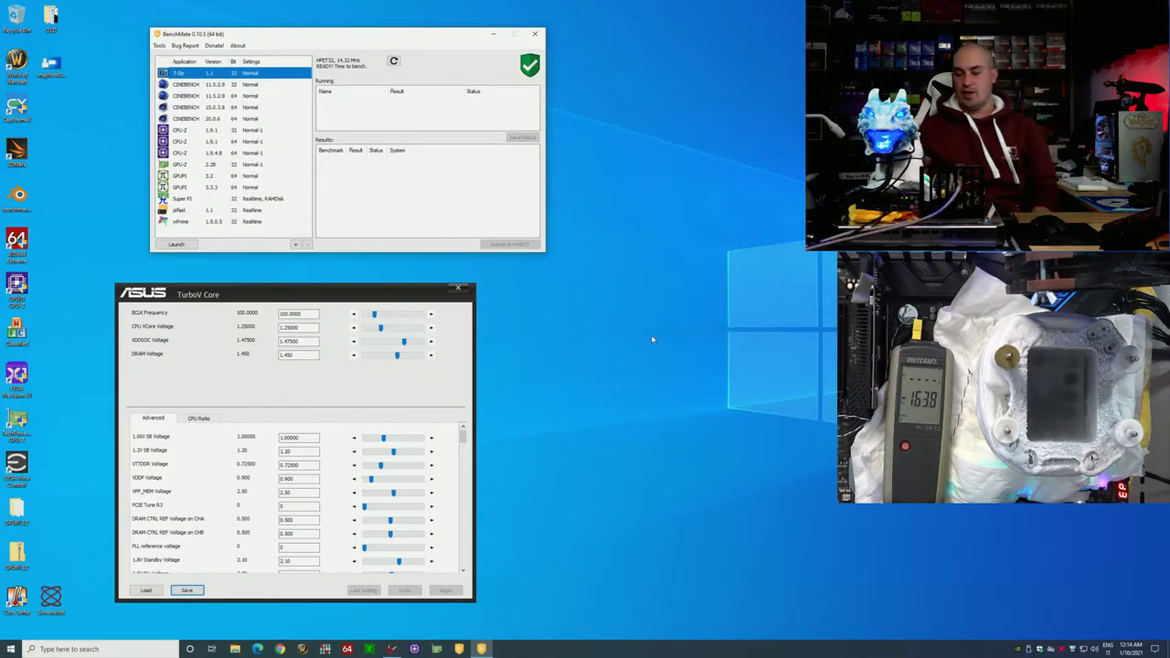
Step: Set the CPU VCore Voltage to 1.70000 V and the all-core CPU ratio to 52.00 in TurboV Core, and apply them
drag(381, 327, 400, 330)
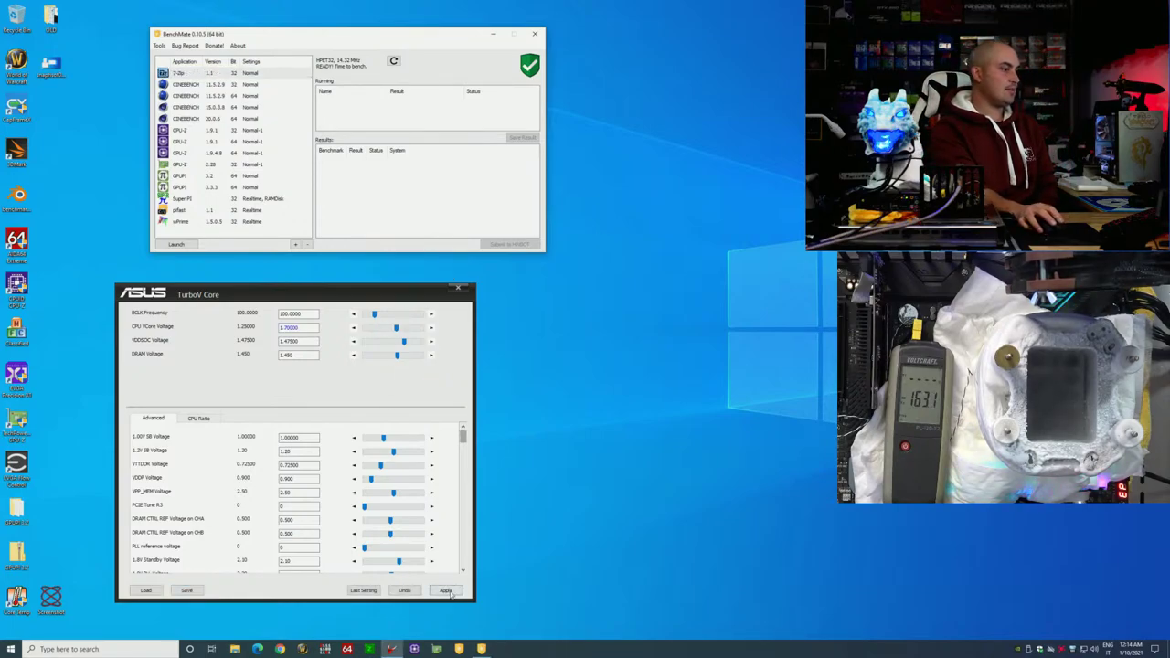
click(210, 421)
drag(391, 442, 407, 443)
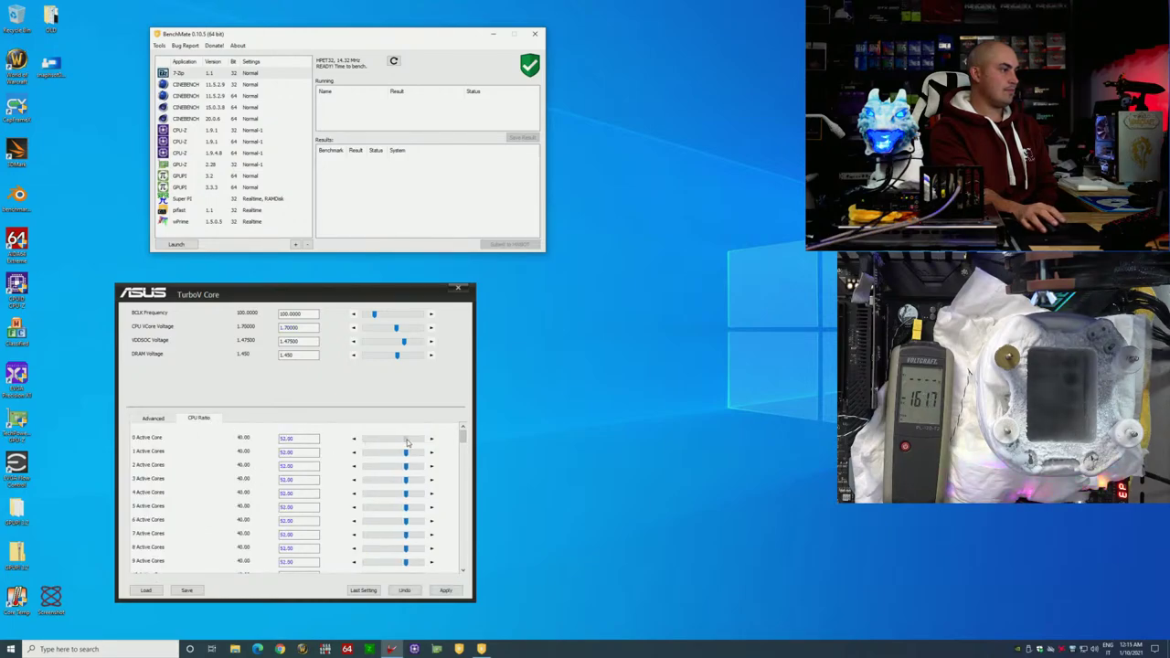
click(444, 585)
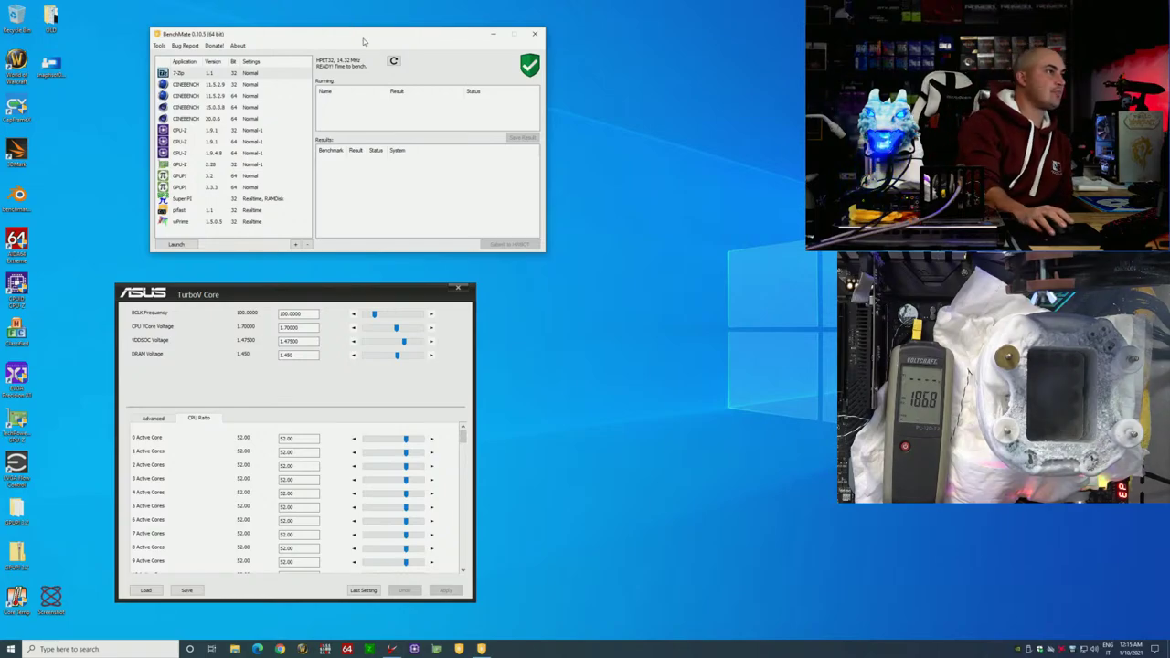
Step: Move the BenchMate window clear of TurboV Core, launch 64-bit Cinebench 15.0.3.8 from it, and accept the licence agreement
drag(361, 47, 766, 402)
click(603, 468)
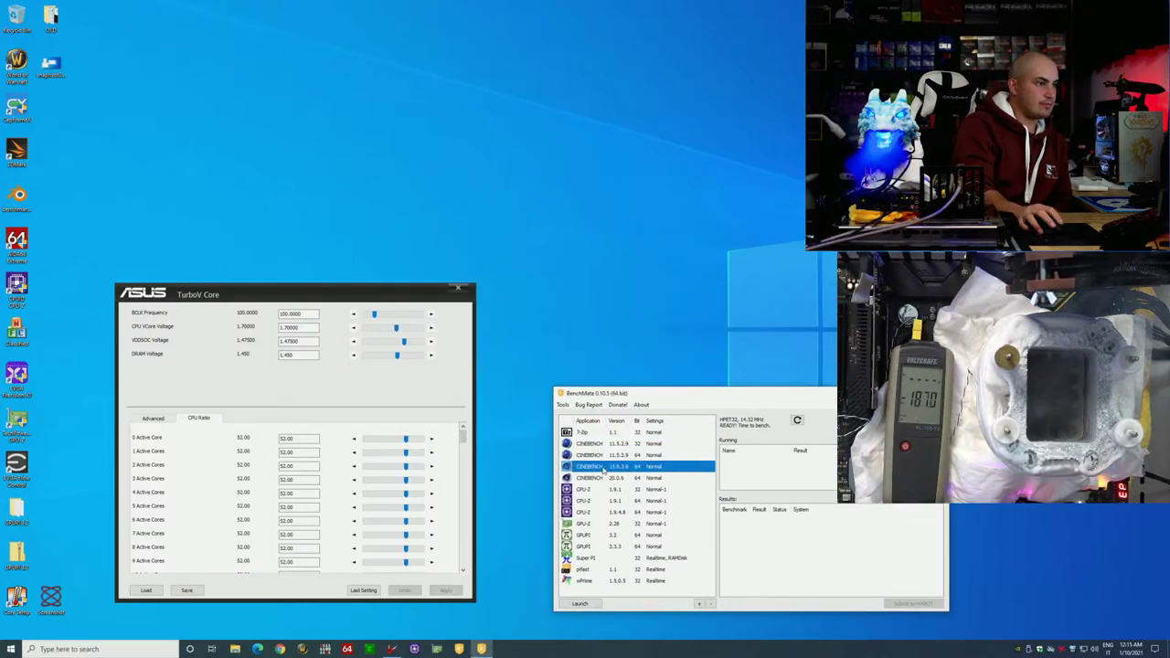
click(582, 604)
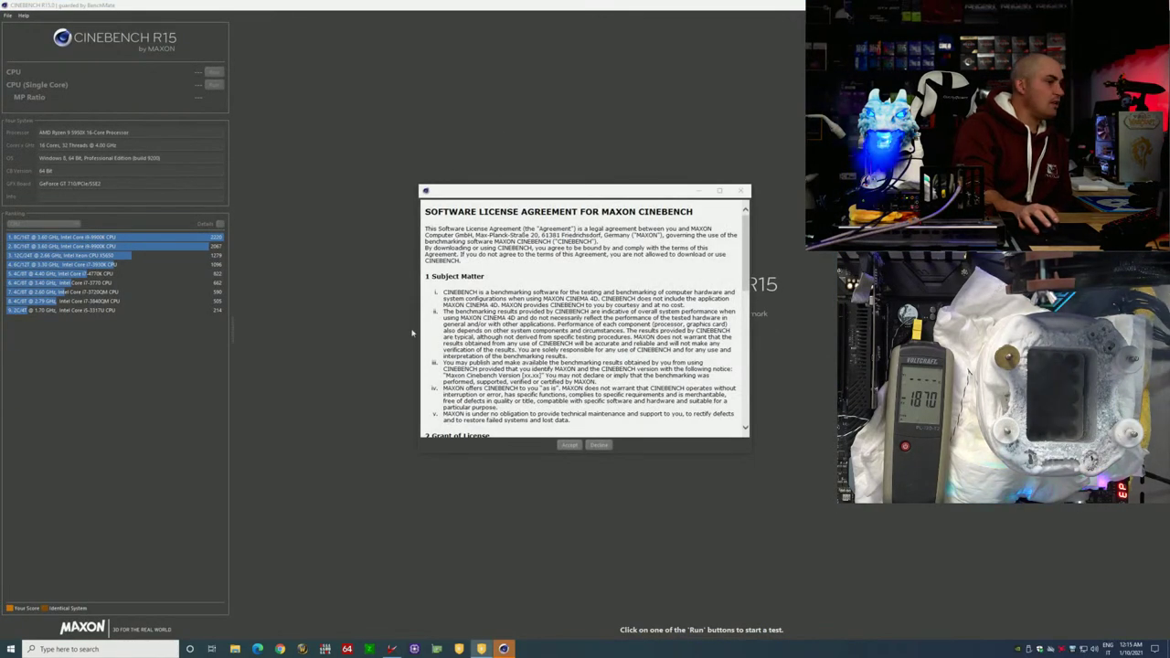
click(569, 445)
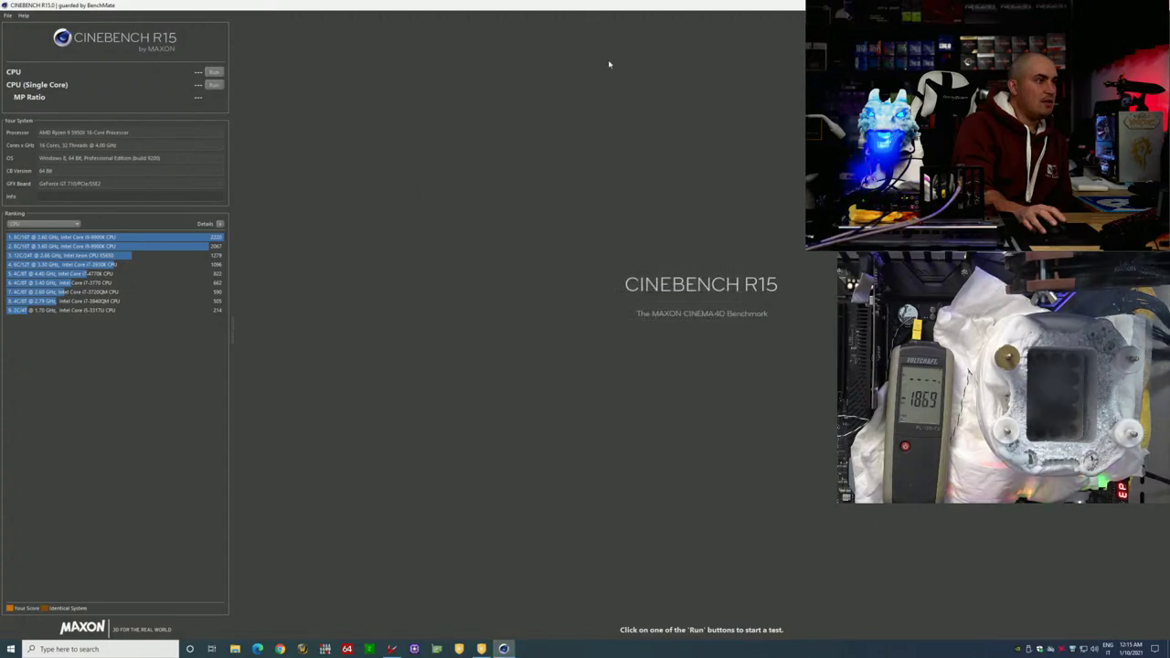
Step: Restore the Cinebench R15 window to a smaller size and arrange it with TurboV Core so both stay reachable on the desktop
double_click(604, 7)
drag(477, 10, 546, 16)
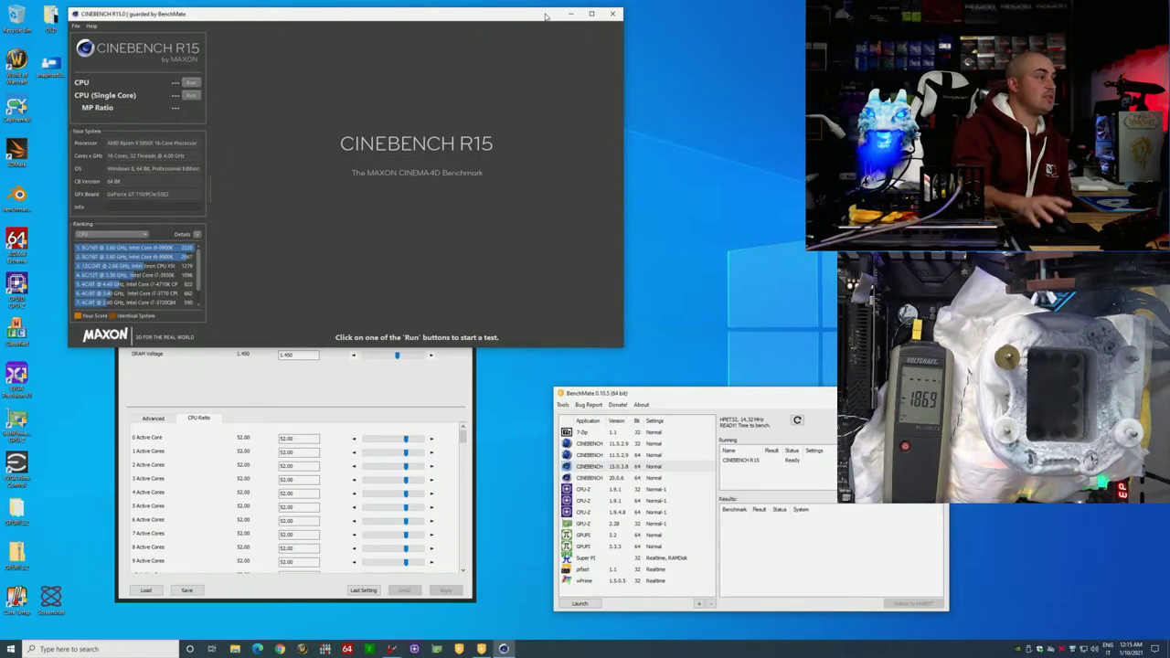
click(423, 377)
drag(405, 303, 399, 334)
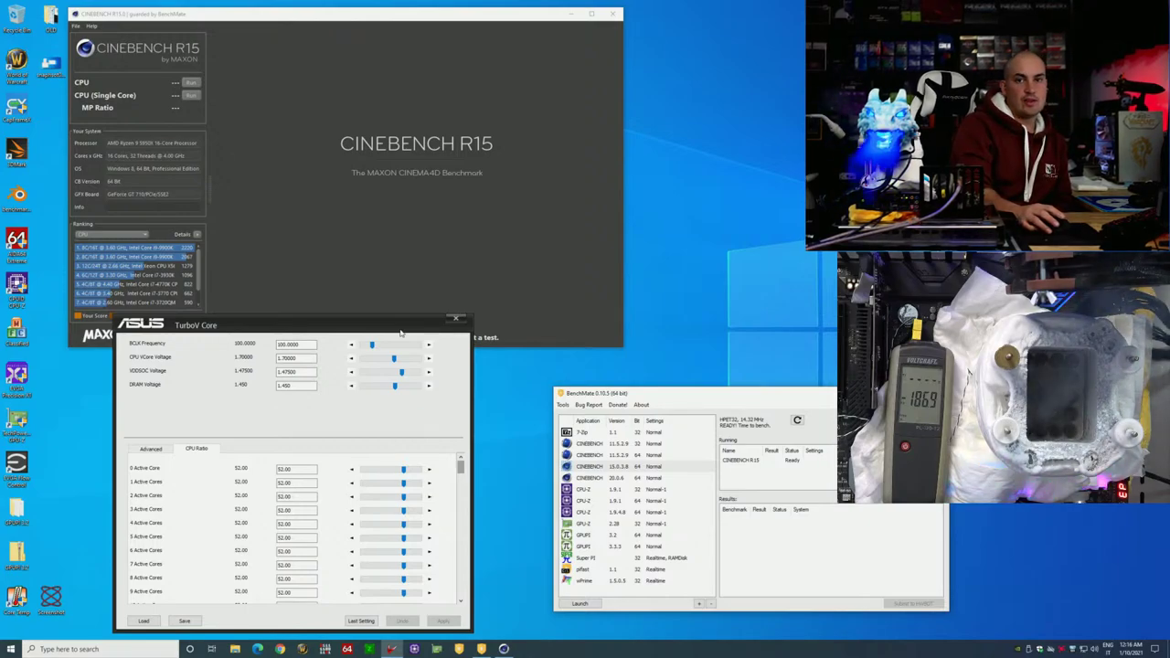
click(302, 152)
click(452, 429)
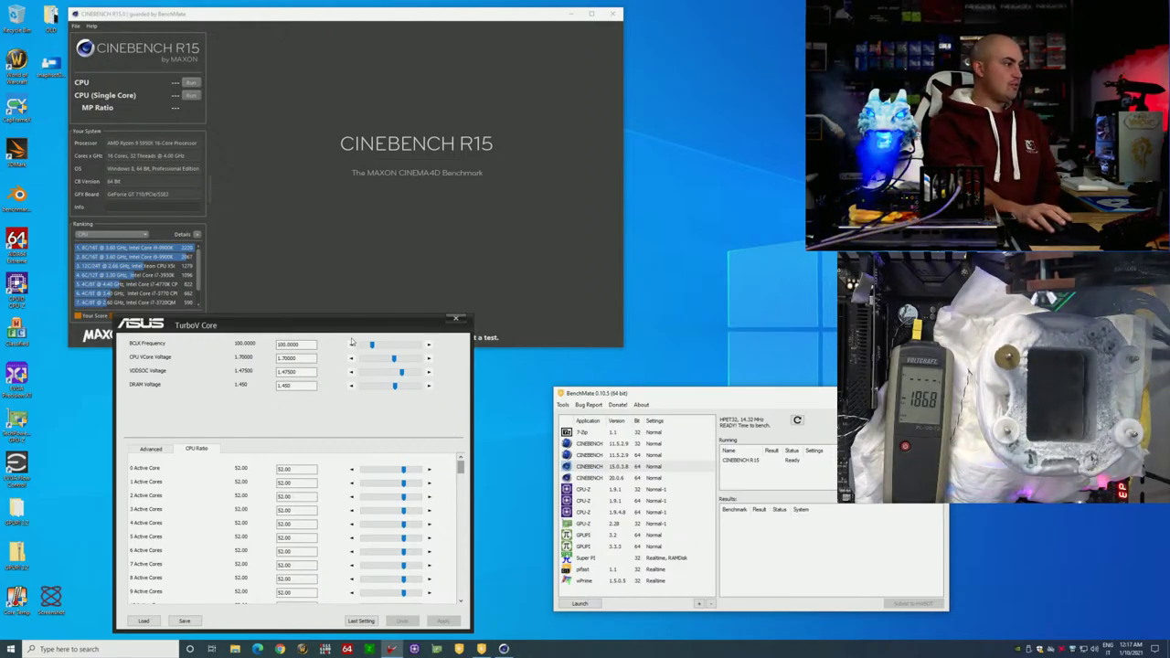
click(373, 276)
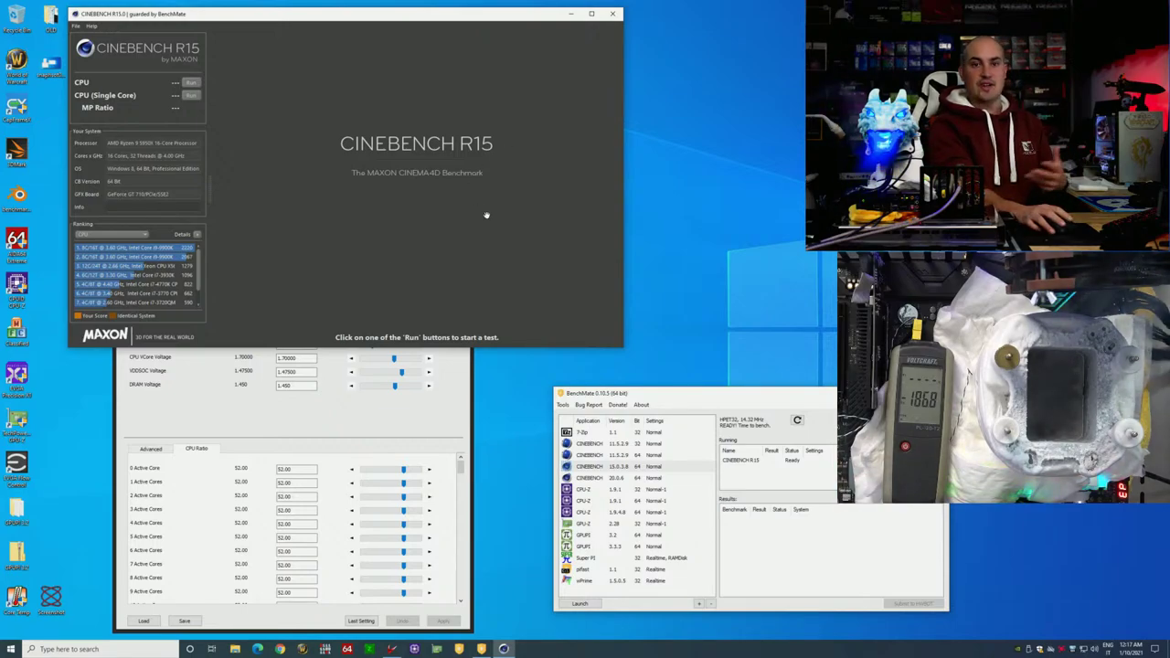
Step: Raise the CPU VCore Voltage to 1.71250 V in TurboV Core without applying it, and move its window toward BenchMate
click(286, 432)
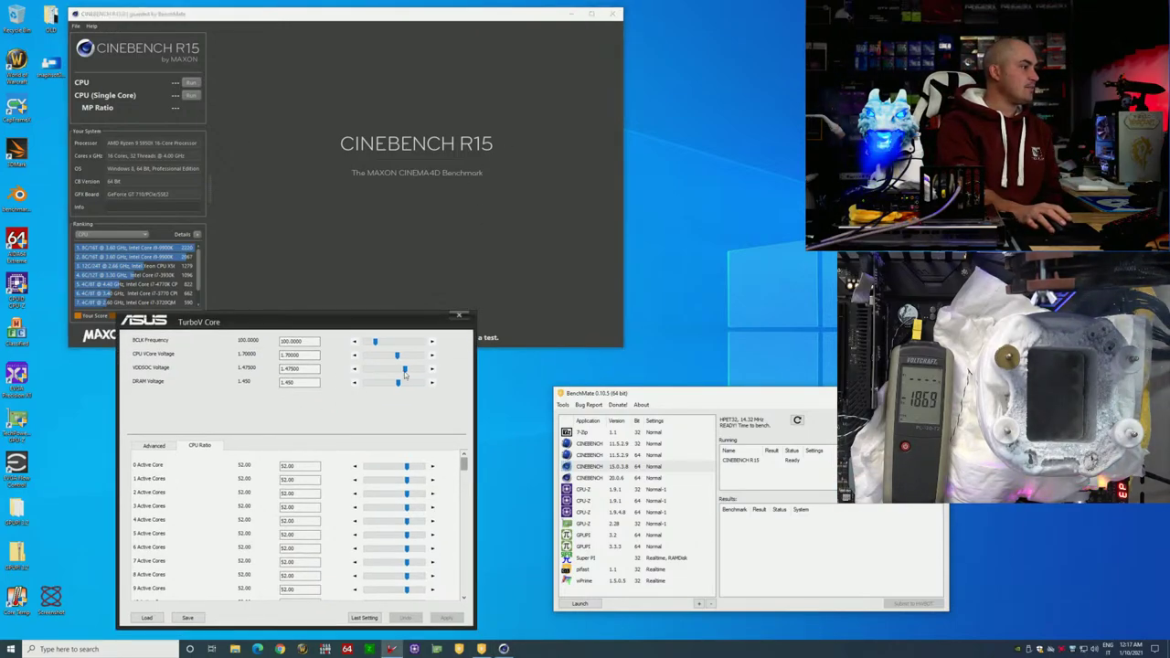
click(433, 355)
click(433, 355)
drag(366, 325, 487, 330)
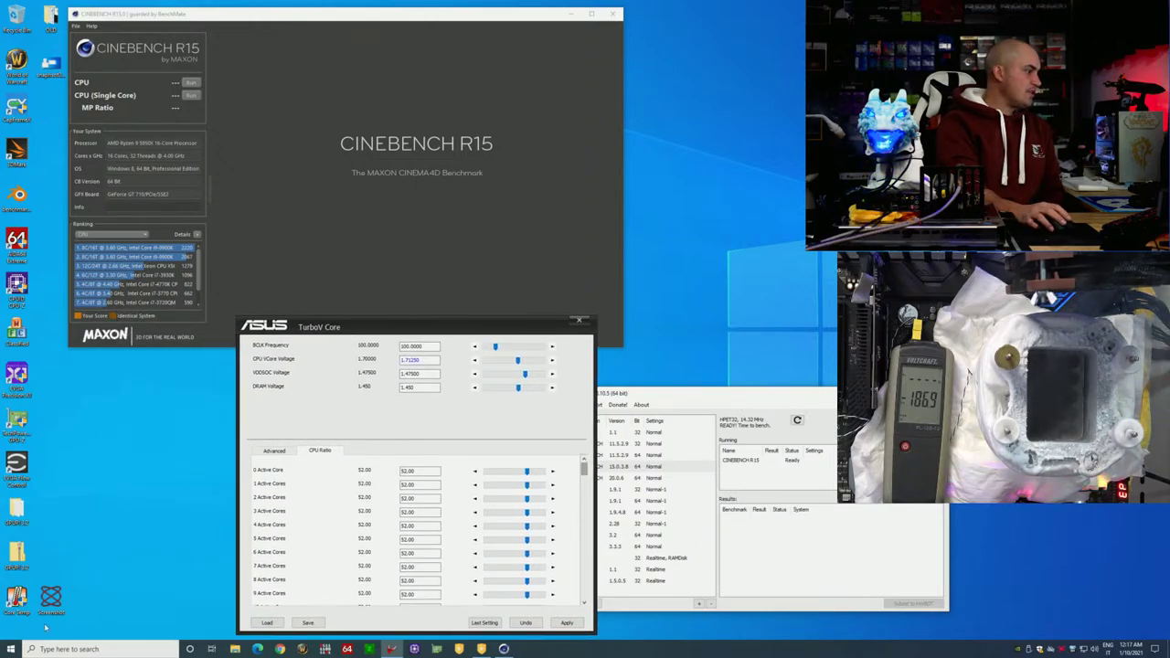
Step: Open CPU-Z and place its window beside TurboV Core, below Cinebench, so that neither covers the other
double_click(17, 285)
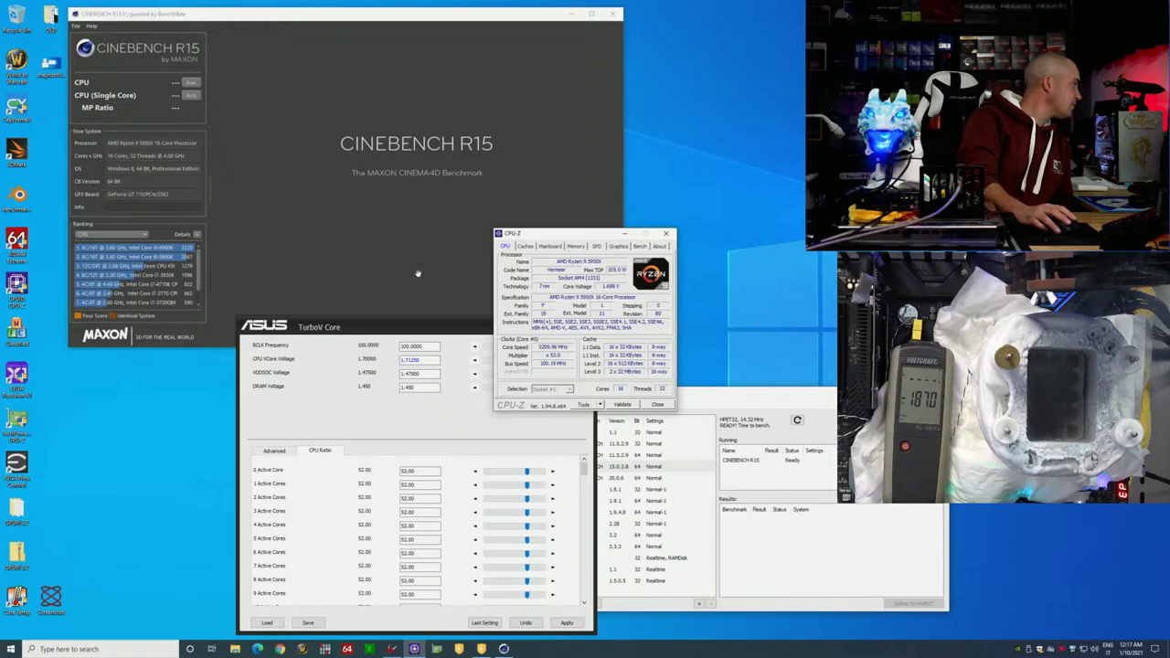
drag(560, 235, 124, 371)
click(356, 333)
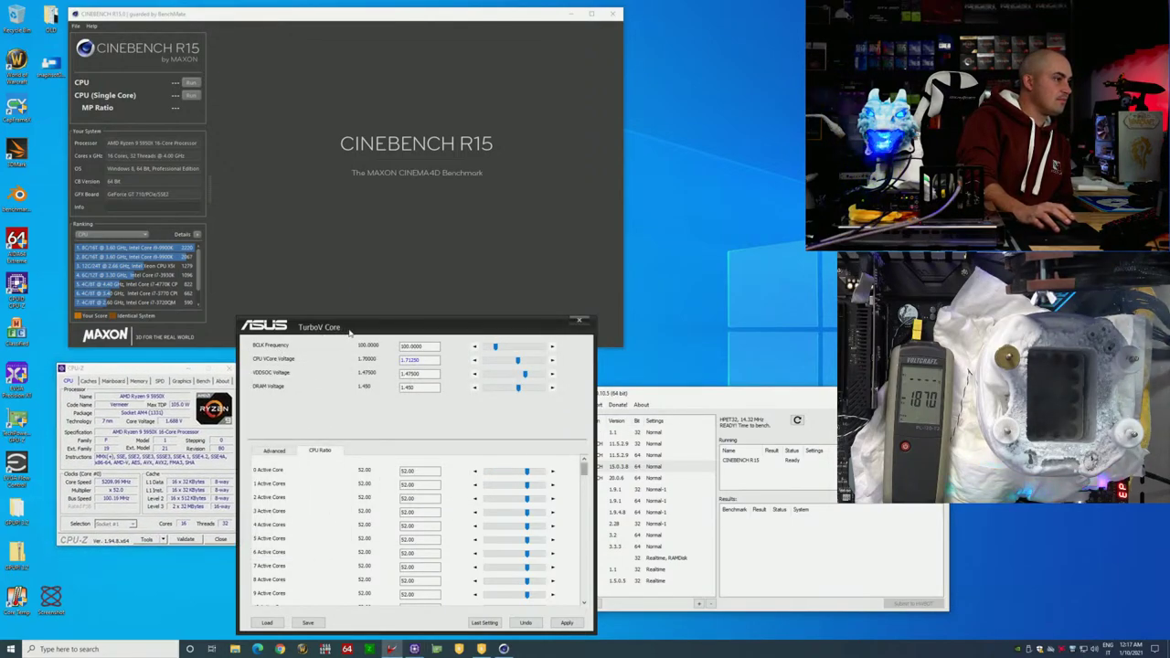
drag(364, 333, 380, 332)
drag(149, 370, 159, 370)
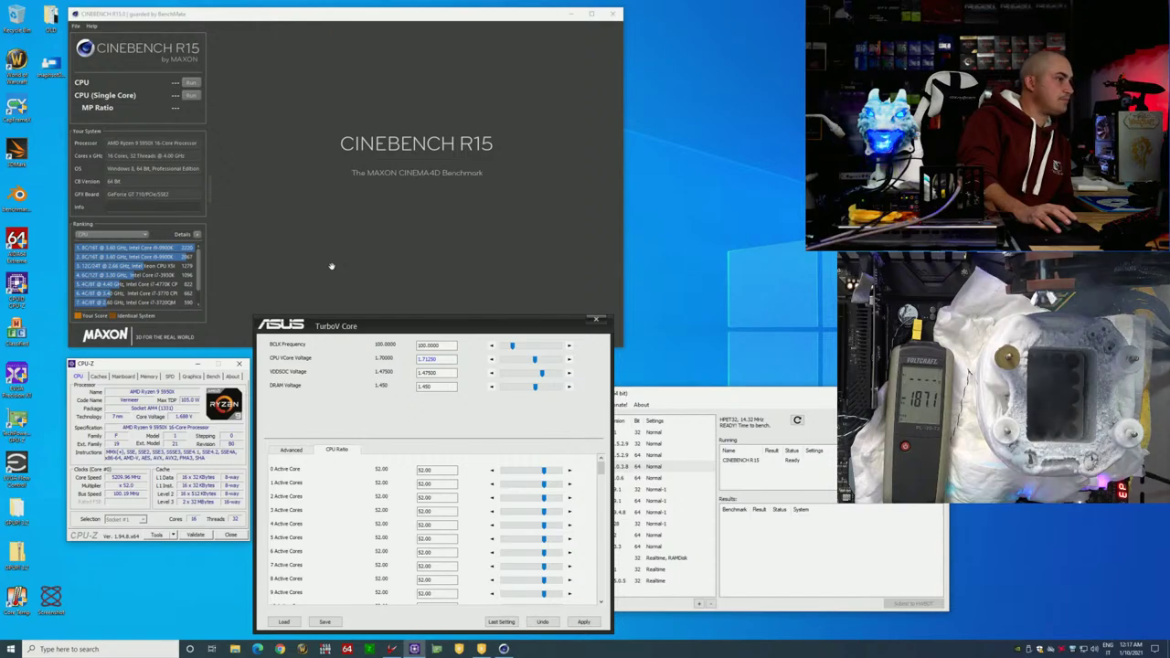
Step: Set the CPU VCore Voltage to 1.75000 V in TurboV Core, apply it, and run the Cinebench R15 multi-core CPU test
click(399, 400)
click(569, 361)
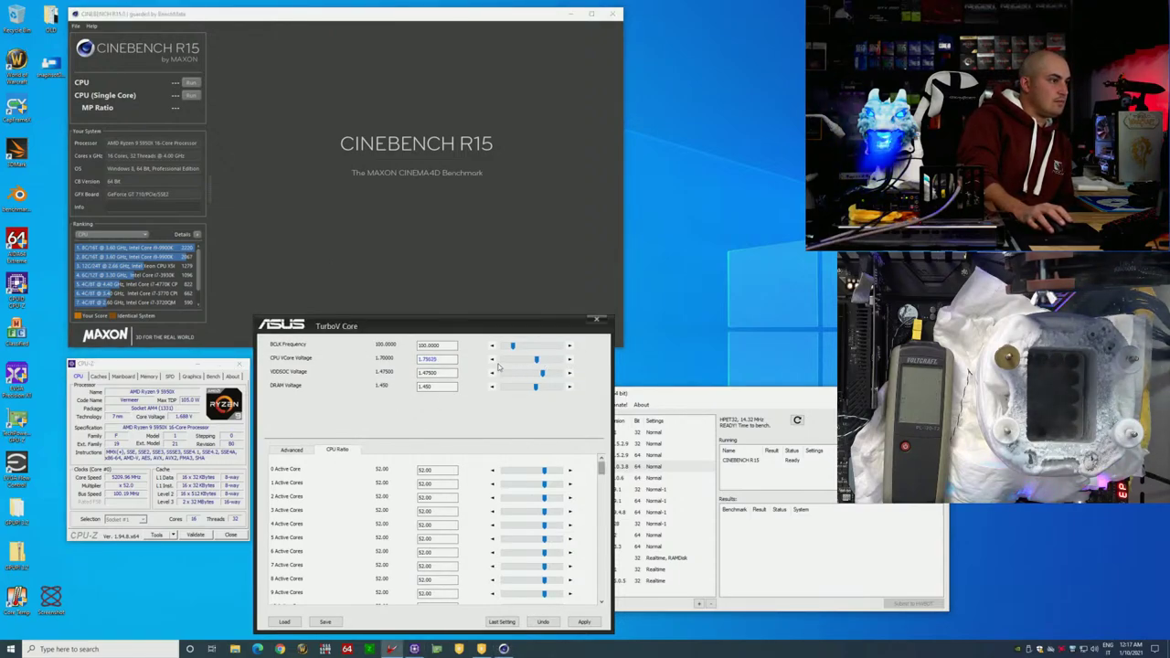
click(586, 623)
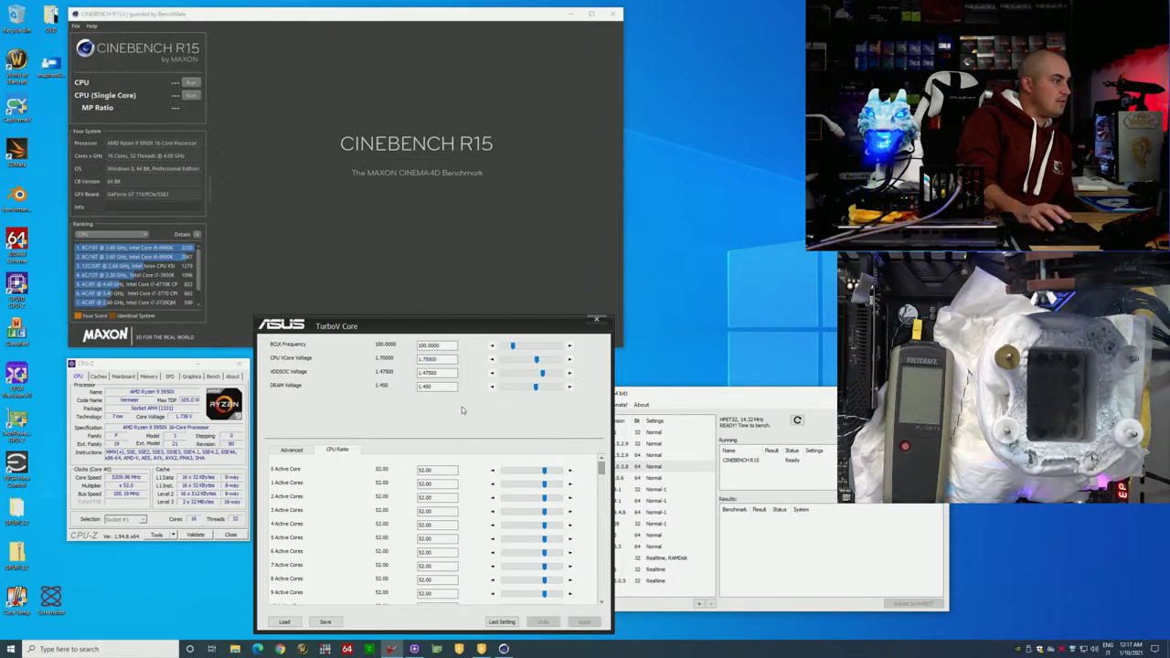
click(191, 83)
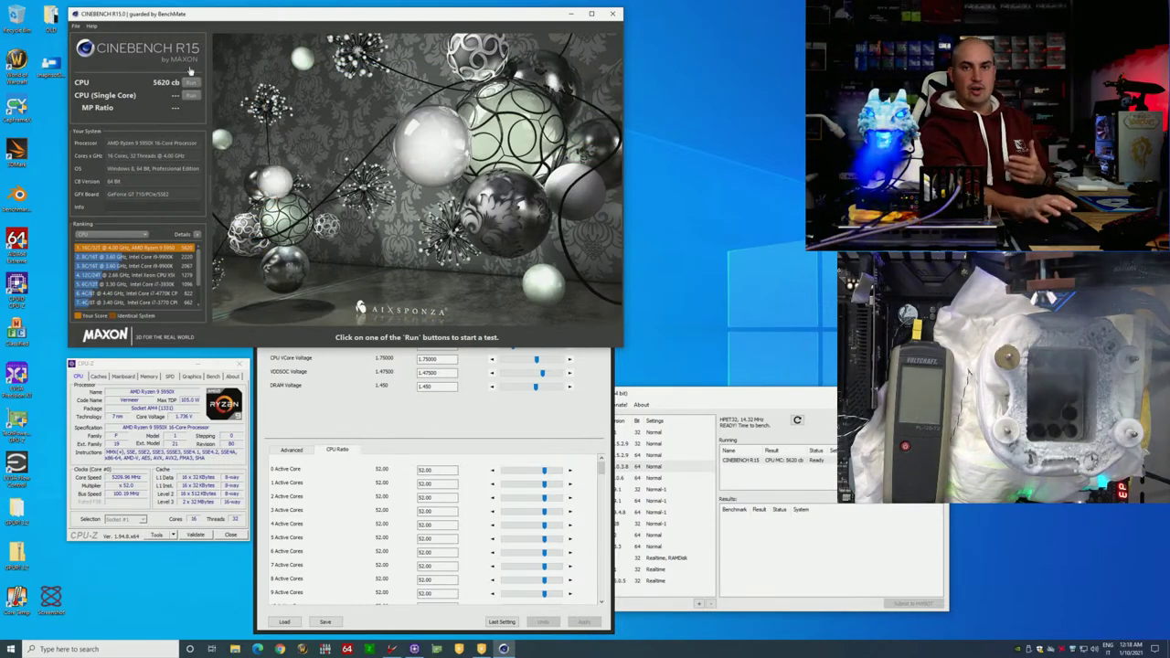
Step: Raise the CPU VCore Voltage to 1.77500 V in TurboV Core and apply it
click(547, 408)
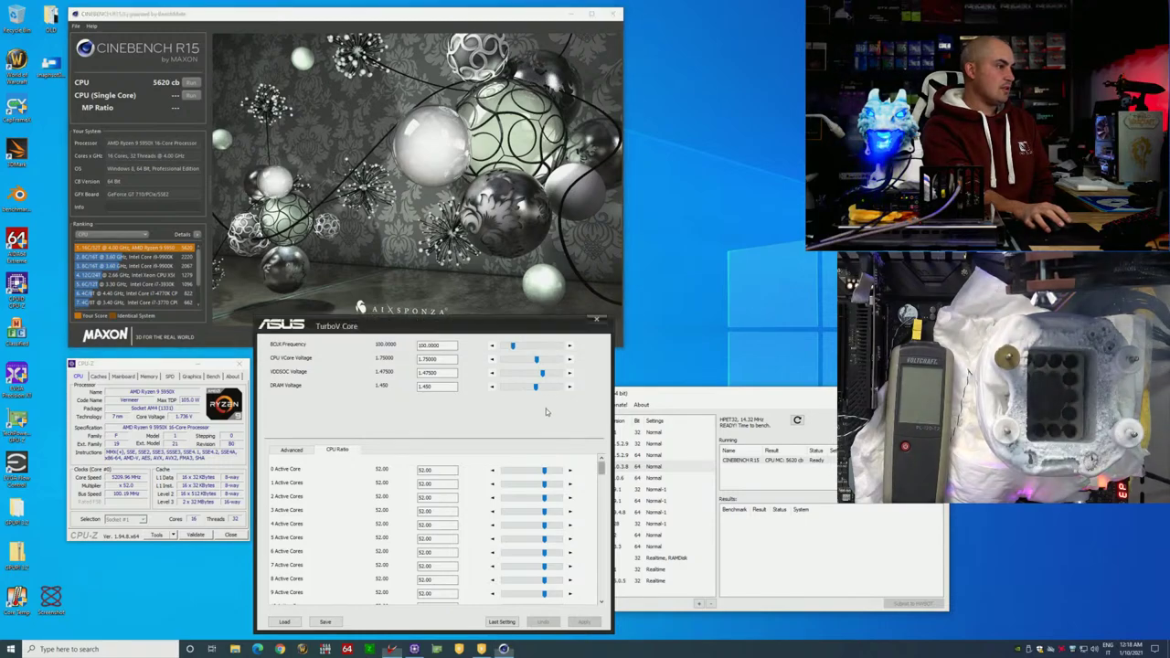
click(569, 359)
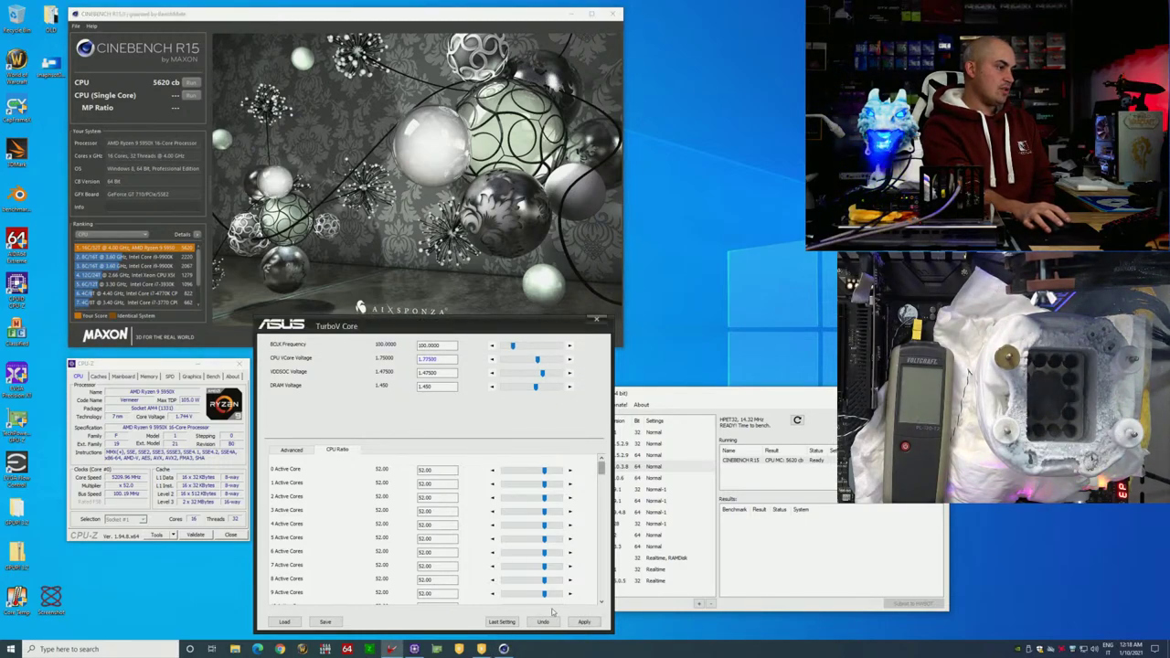
click(585, 621)
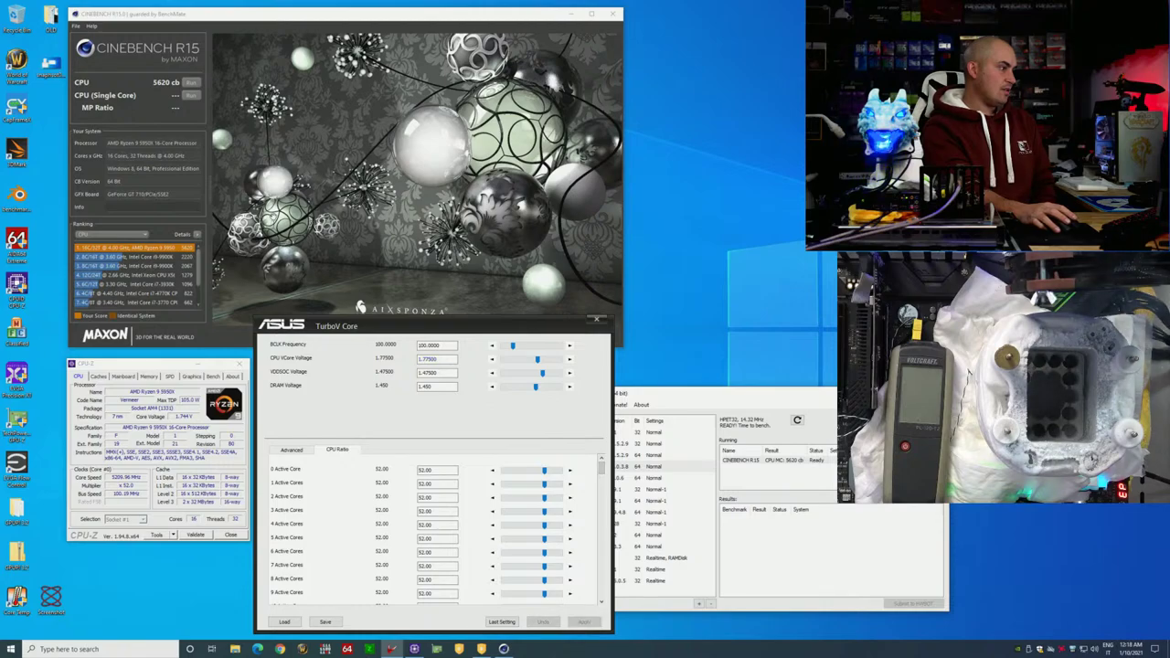
Step: Run the Cinebench R15 CPU test before and after raising the CPU ratio of all active cores to 58.50 in TurboV Core
click(192, 82)
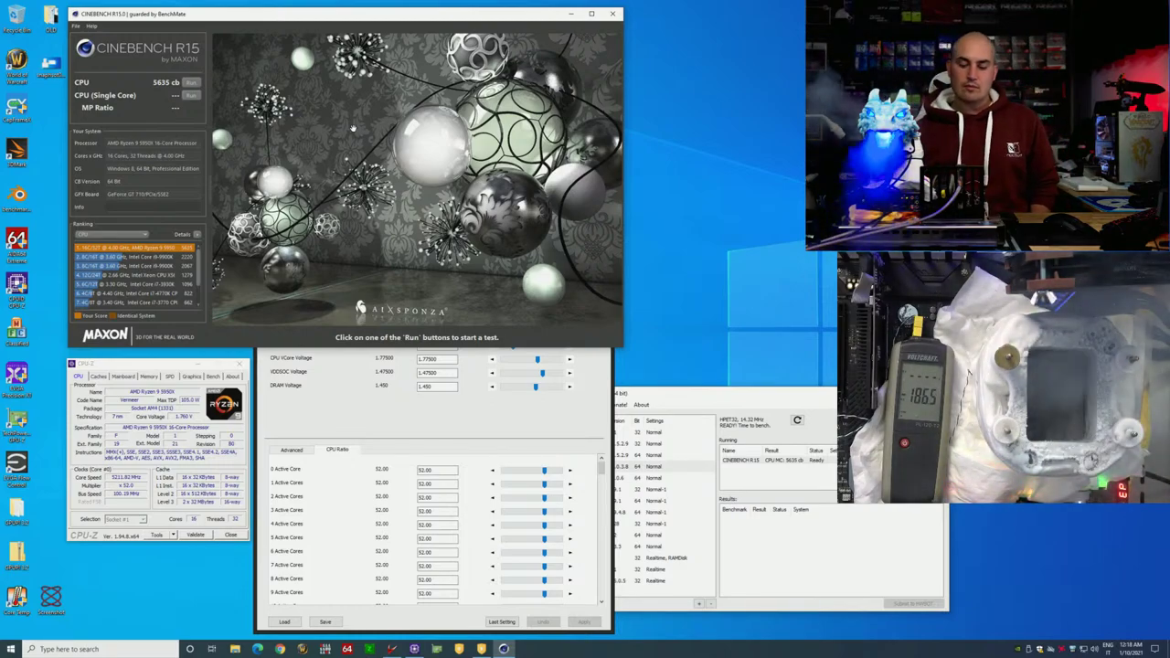
click(569, 470)
click(569, 470)
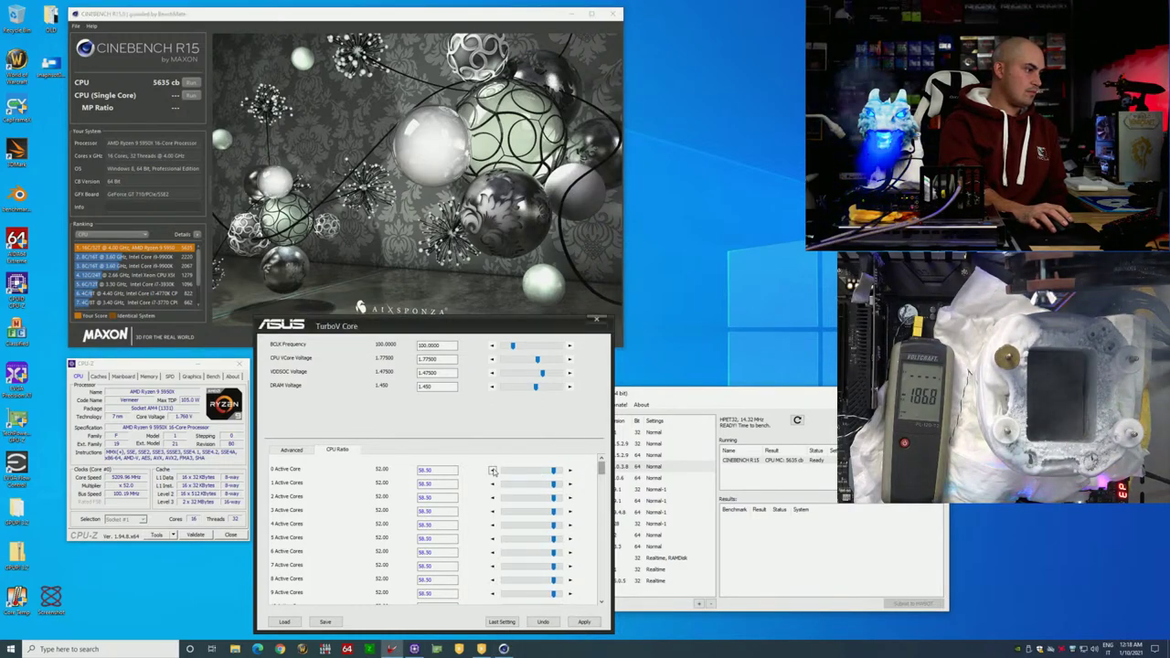
click(585, 622)
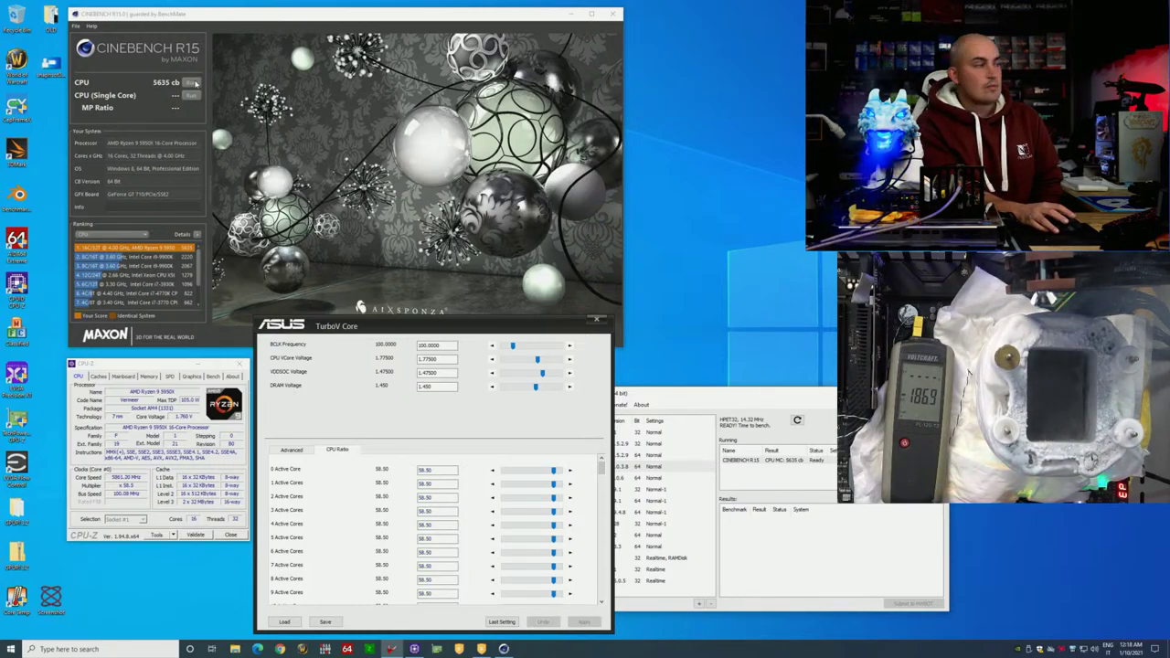
click(190, 82)
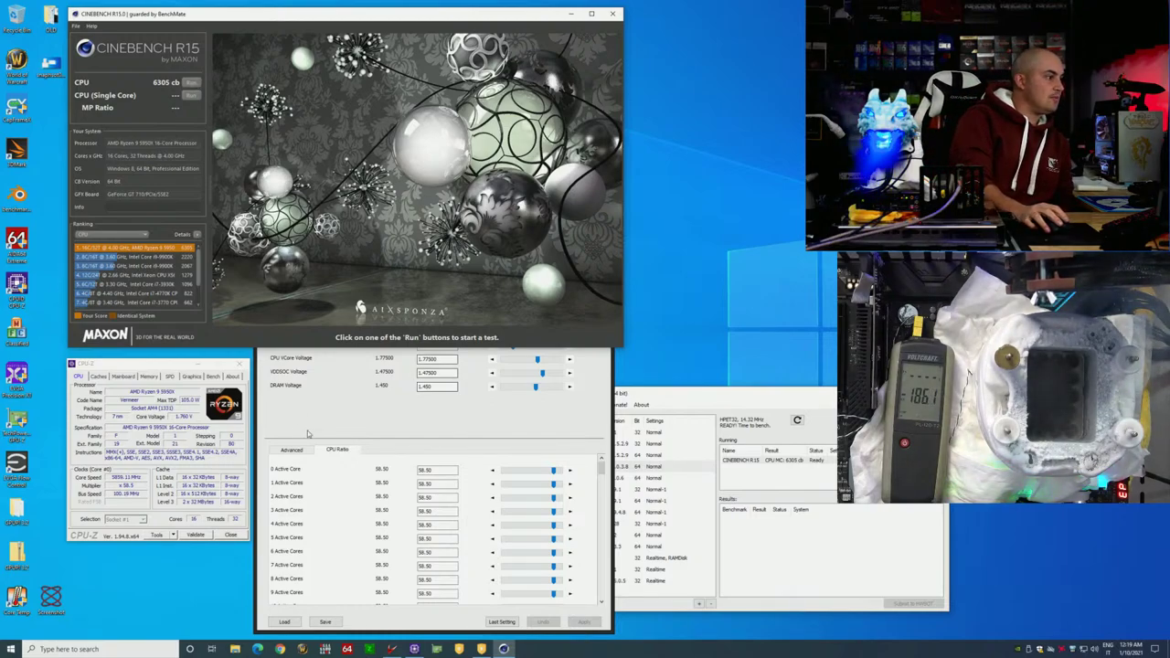
Step: Set the CPU ratio of all active cores to 58.75, apply it and start the Cinebench R15 CPU test
click(569, 470)
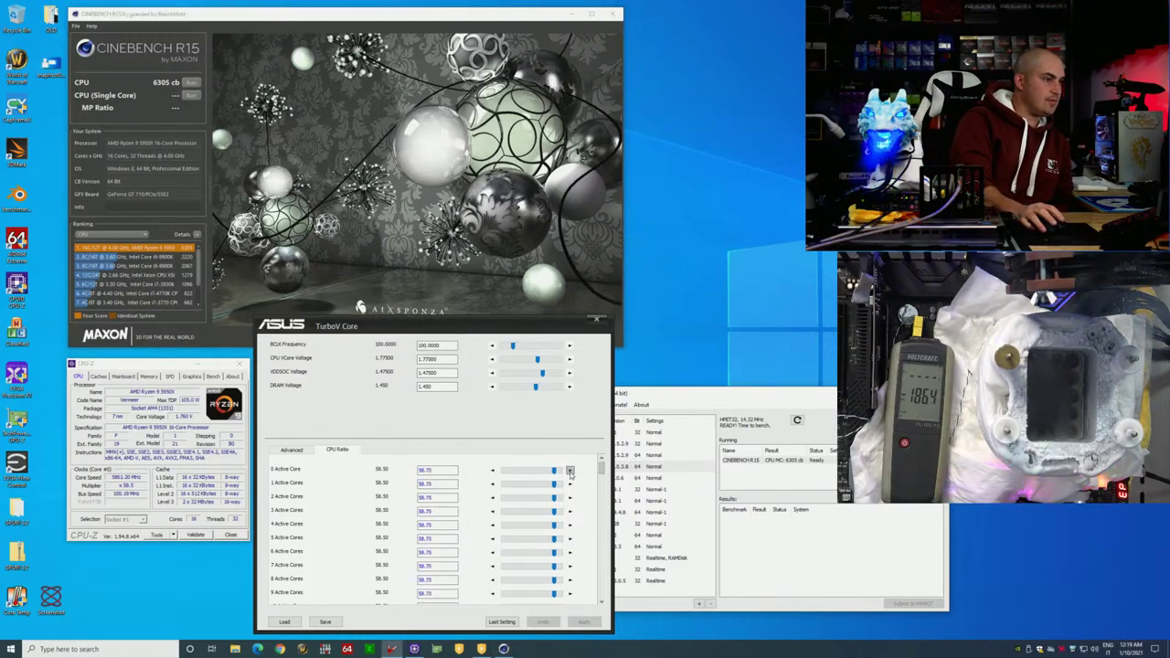
click(589, 623)
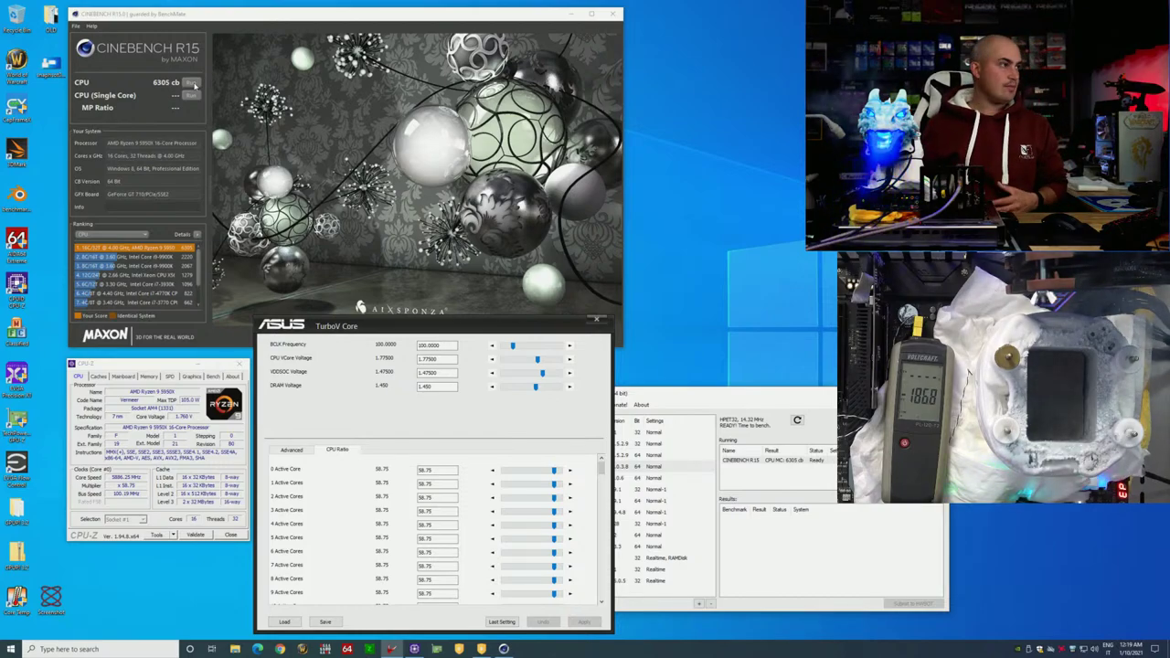
click(189, 83)
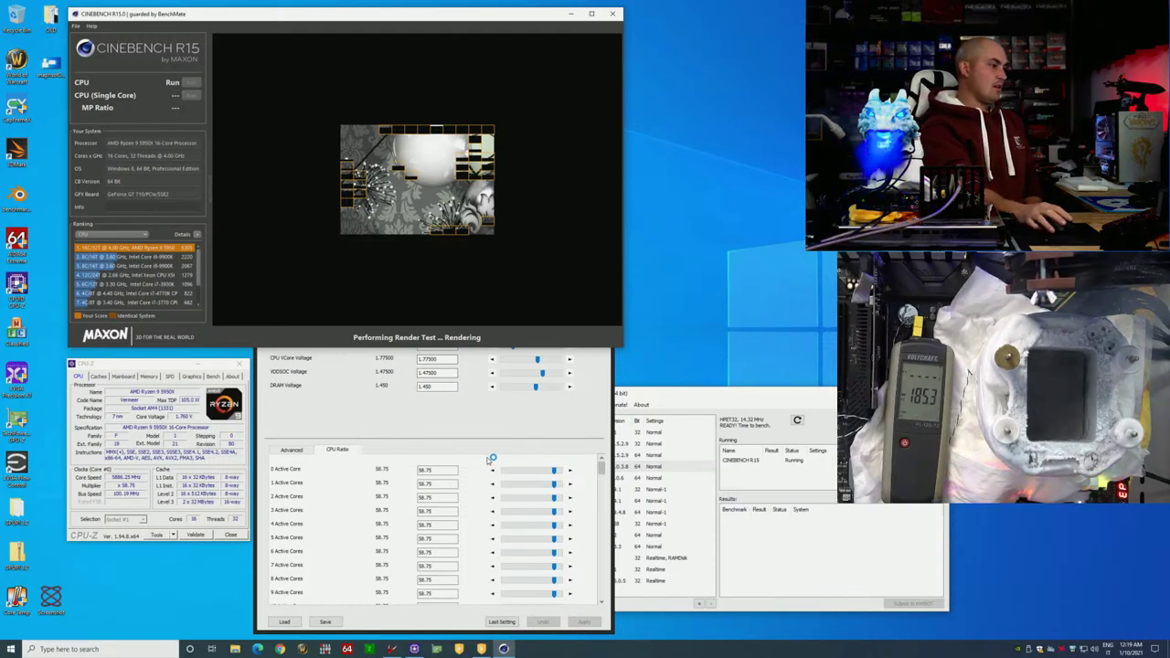
Step: Terminate the running Cinebench R15 instance from BenchMate's list of running benchmarks
click(779, 468)
right_click(788, 461)
click(810, 492)
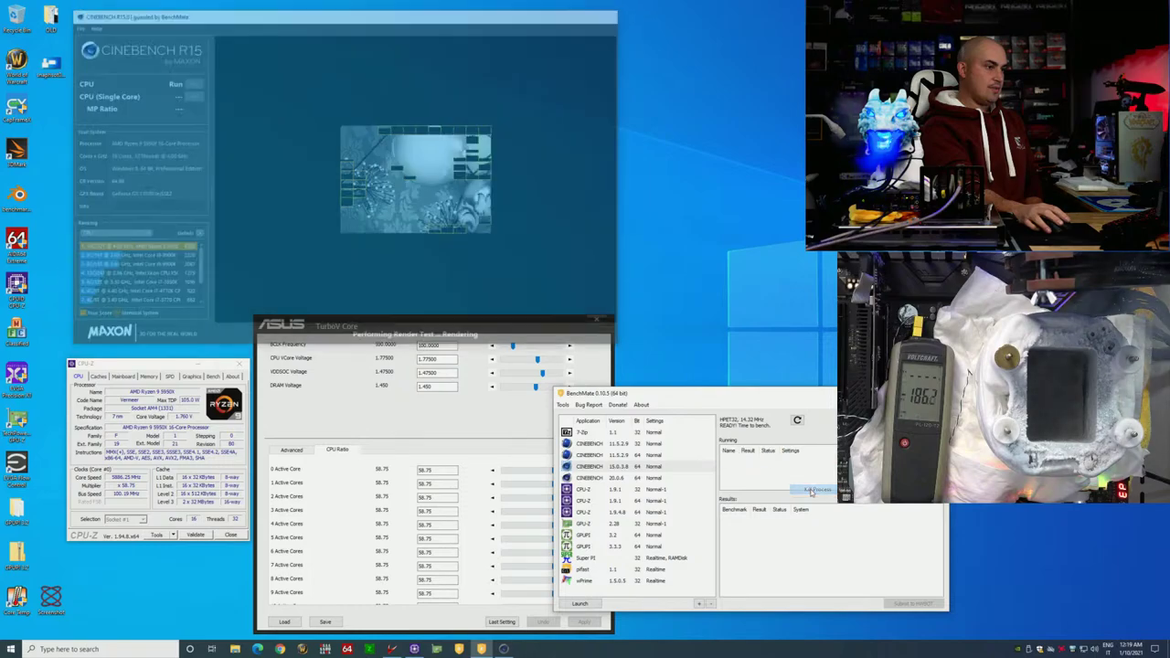
click(454, 457)
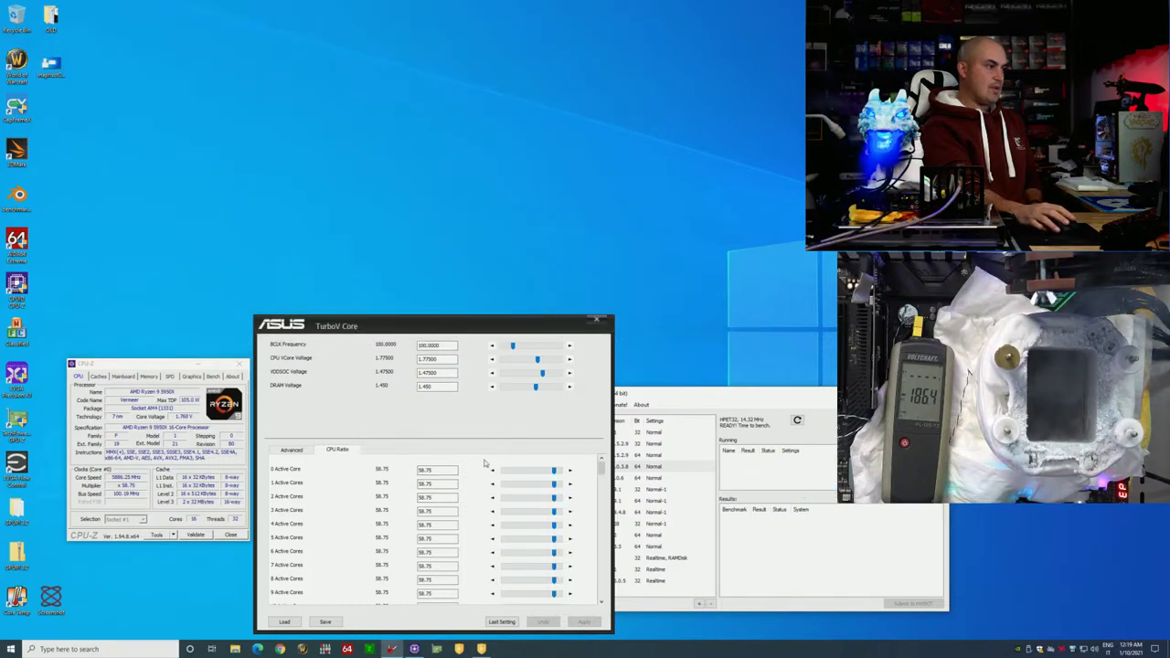
Step: Launch Cinebench R15 version 15.0.3.8 from BenchMate, accept its license agreement and place its window above TurboV Core
click(667, 403)
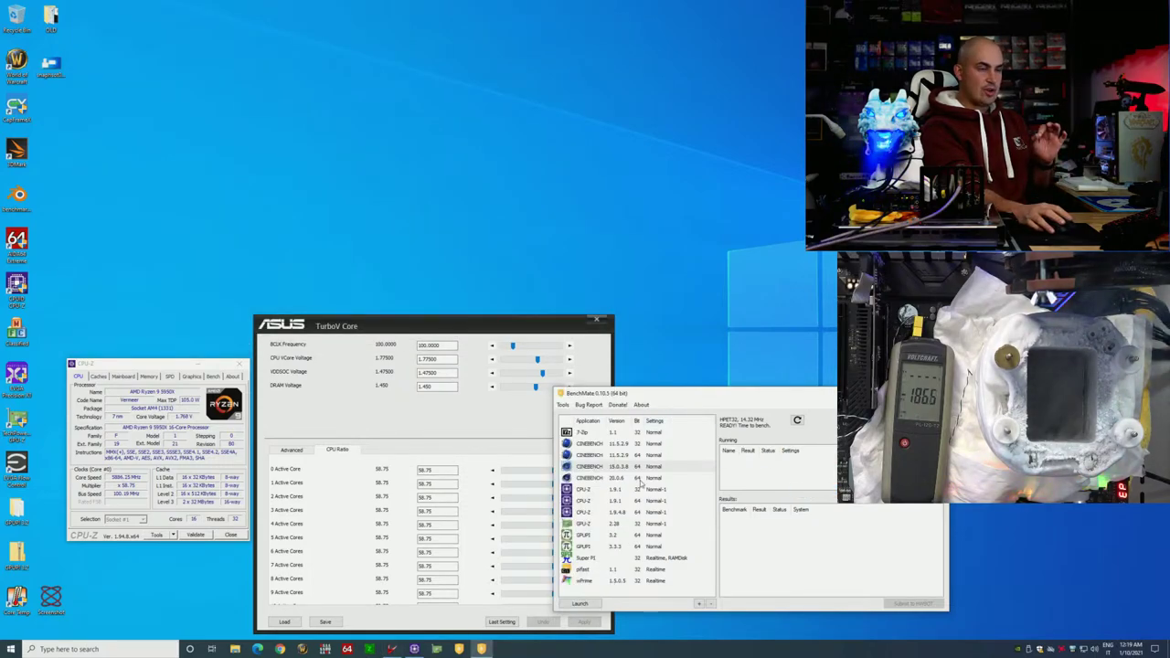
click(599, 471)
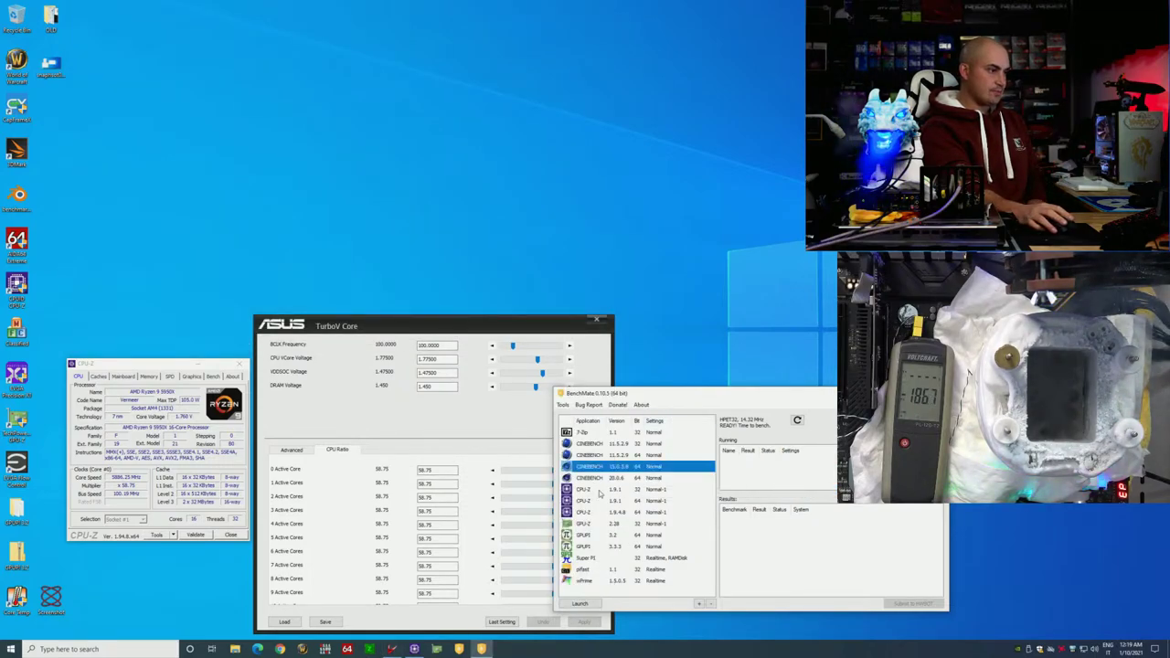
click(580, 603)
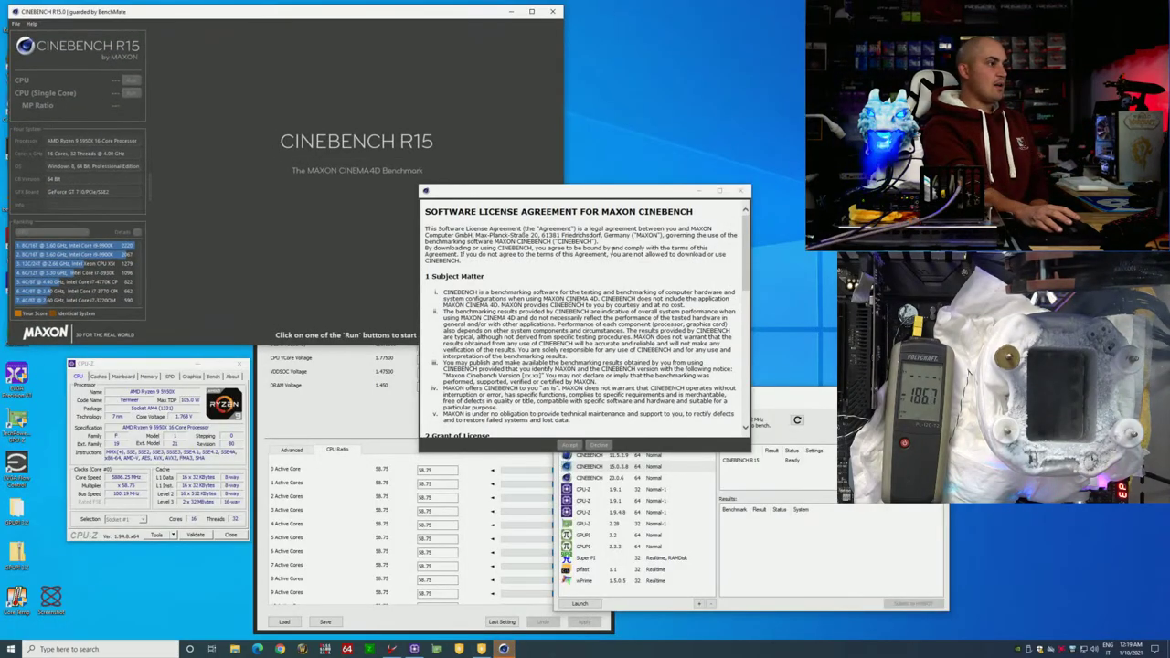
click(570, 445)
drag(391, 21, 461, 14)
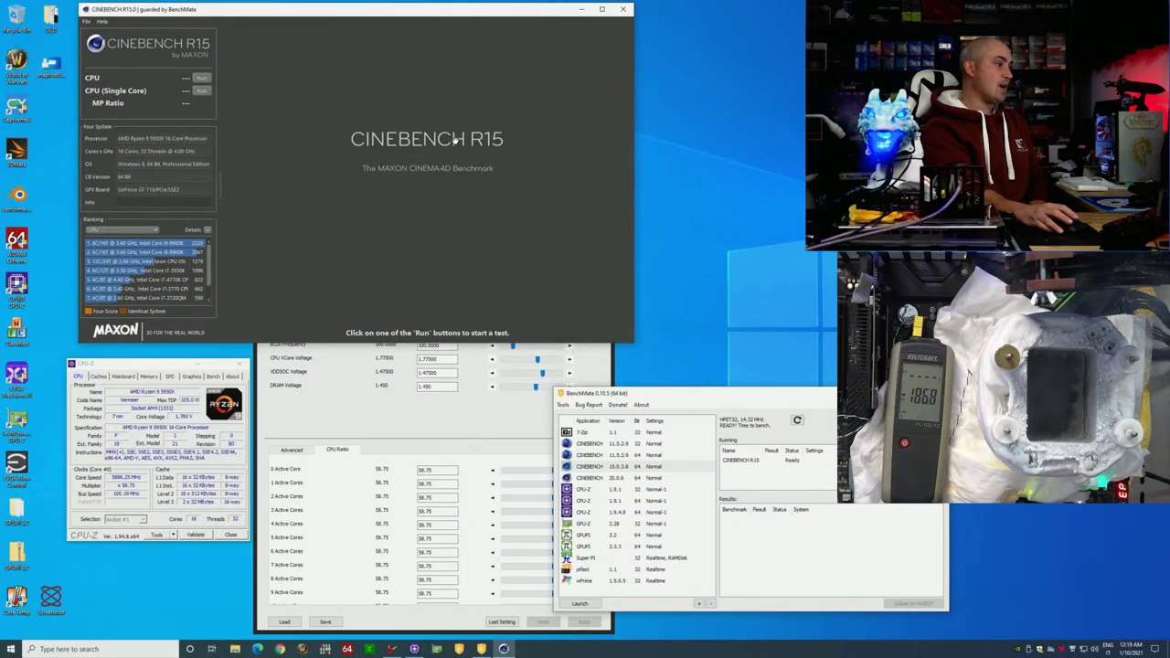
Step: Apply a CPU VCore voltage of 1.78750 in TurboV Core and start the Cinebench R15 CPU test
click(381, 410)
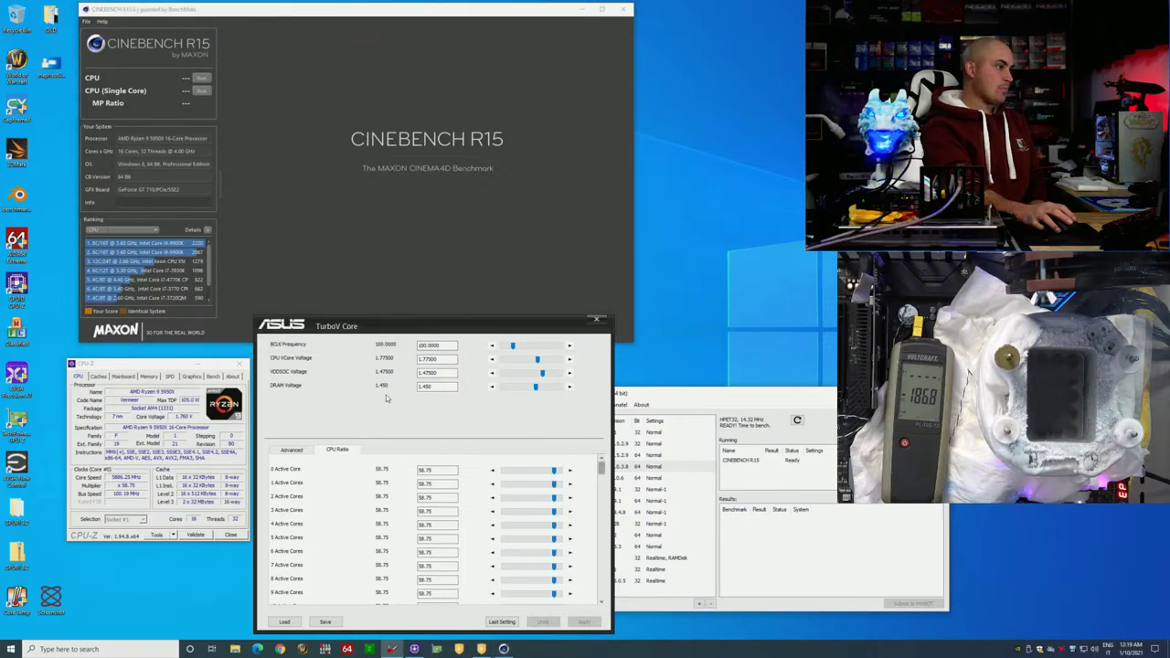
click(569, 361)
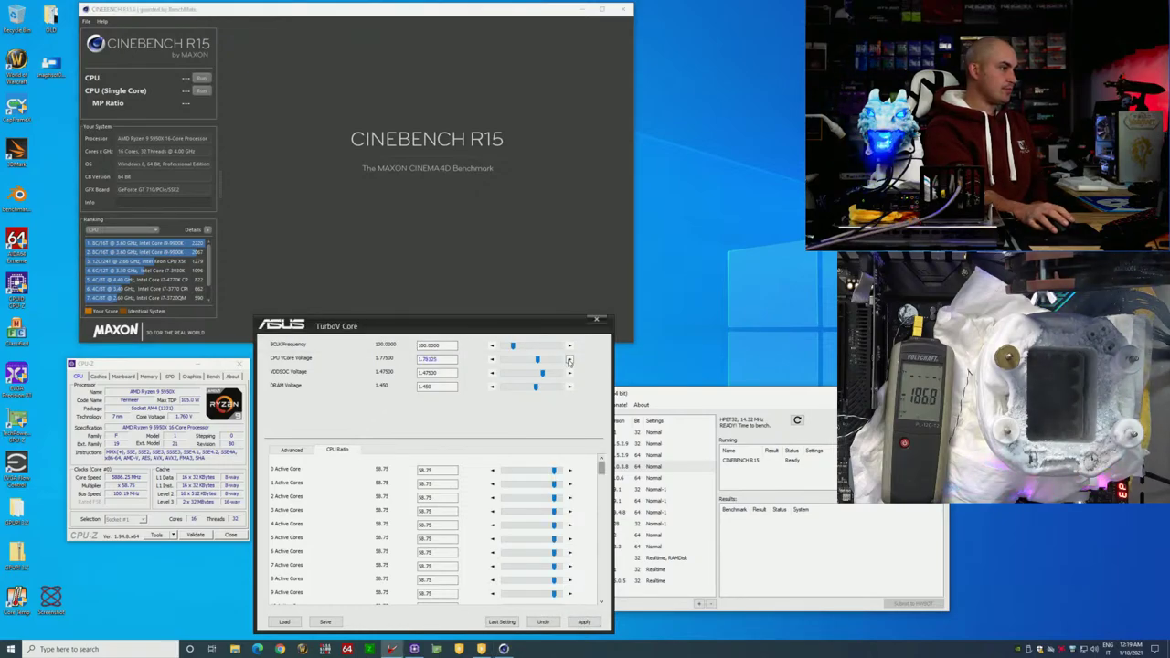
click(584, 621)
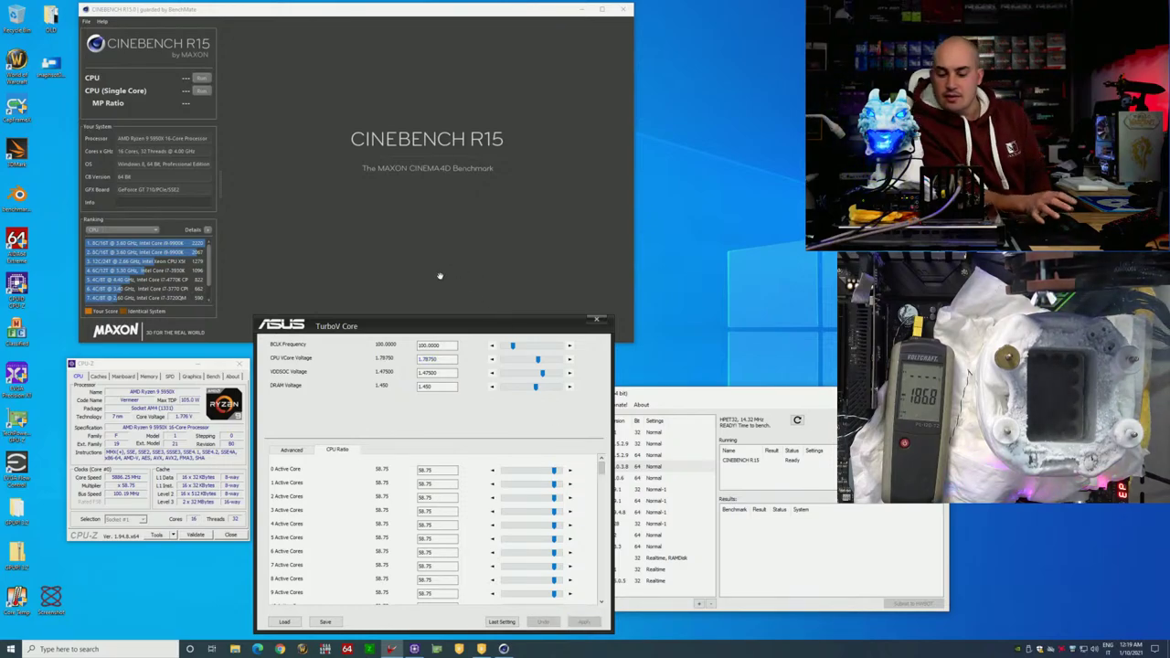
click(207, 79)
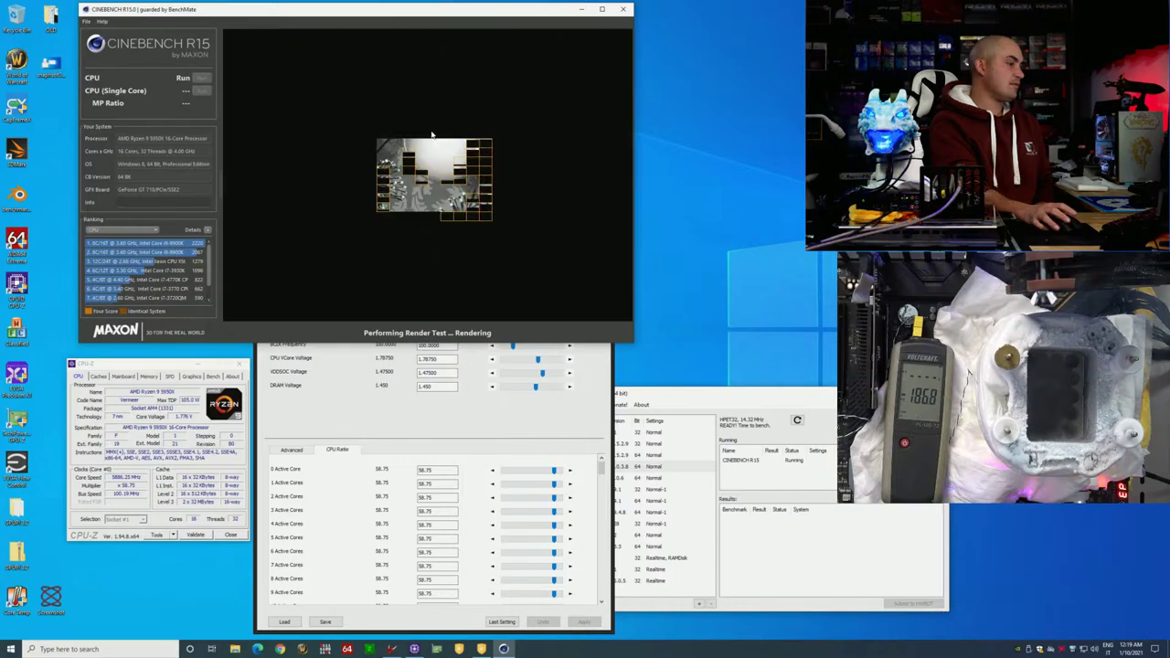
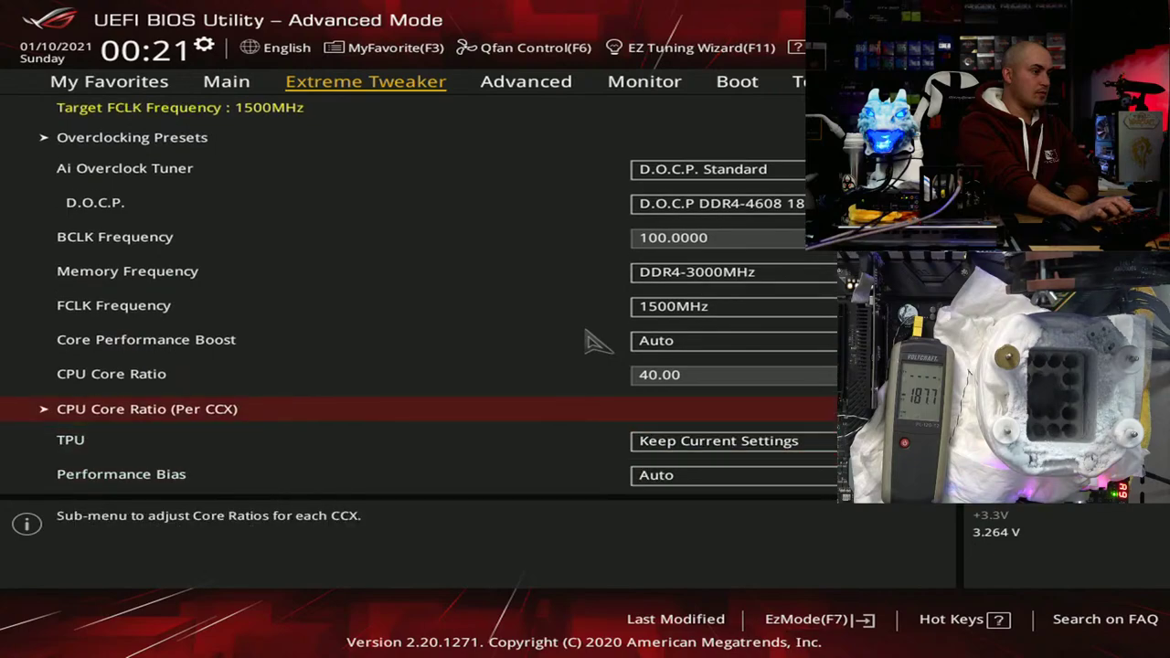
Step: Set the BIOS memory frequency to DDR4-3066MHz and the FCLK frequency to 1533MHz in Extreme Tweaker
key(Return)
key(Down)
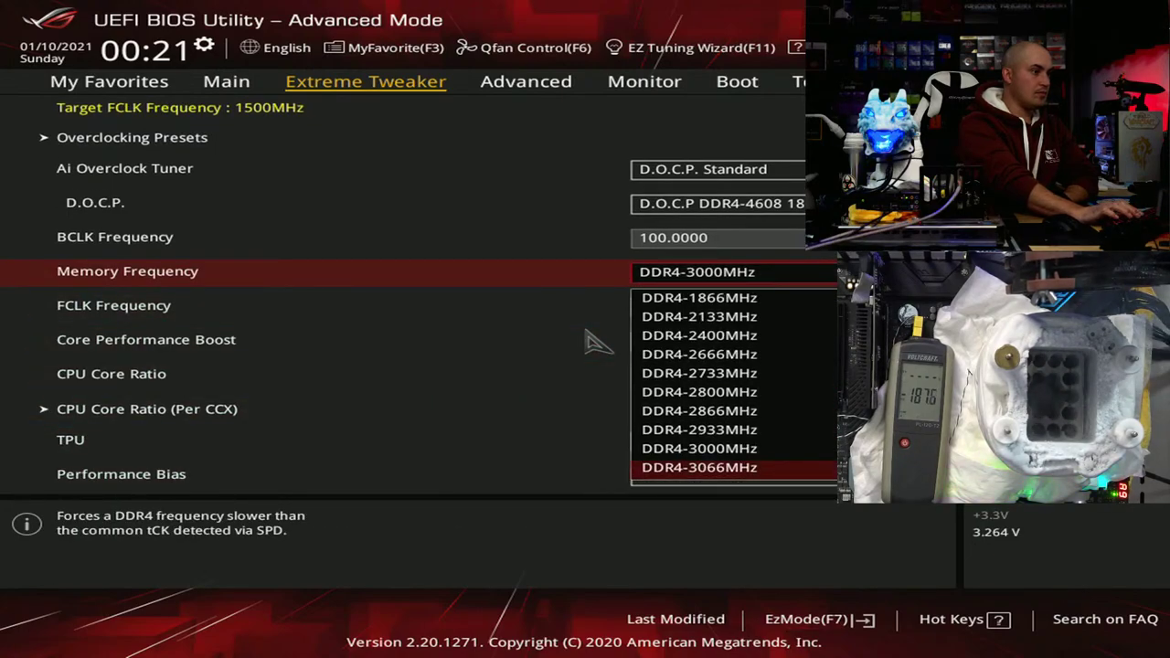
key(Return)
key(Down)
key(Return)
key(Down)
key(Return)
Step: Set the CPU Core Voltage Override to 1.40000
key(Down)
key(Down)
key(Down)
key(Down)
key(Down)
key(Down)
key(Down)
key(Down)
key(Down)
key(Down)
key(Down)
key(Down)
key(Down)
key(Down)
key(Down)
key(Down)
key(Down)
key(Down)
key(Down)
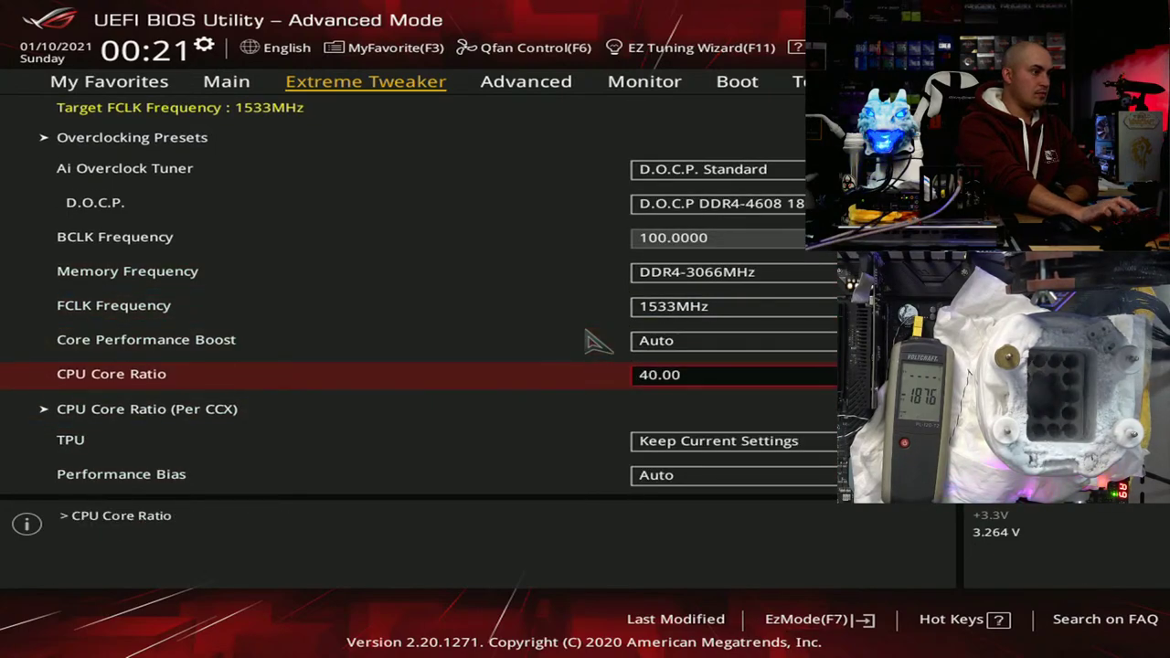
key(Up)
key(Up)
key(Up)
key(Up)
key(Up)
key(Up)
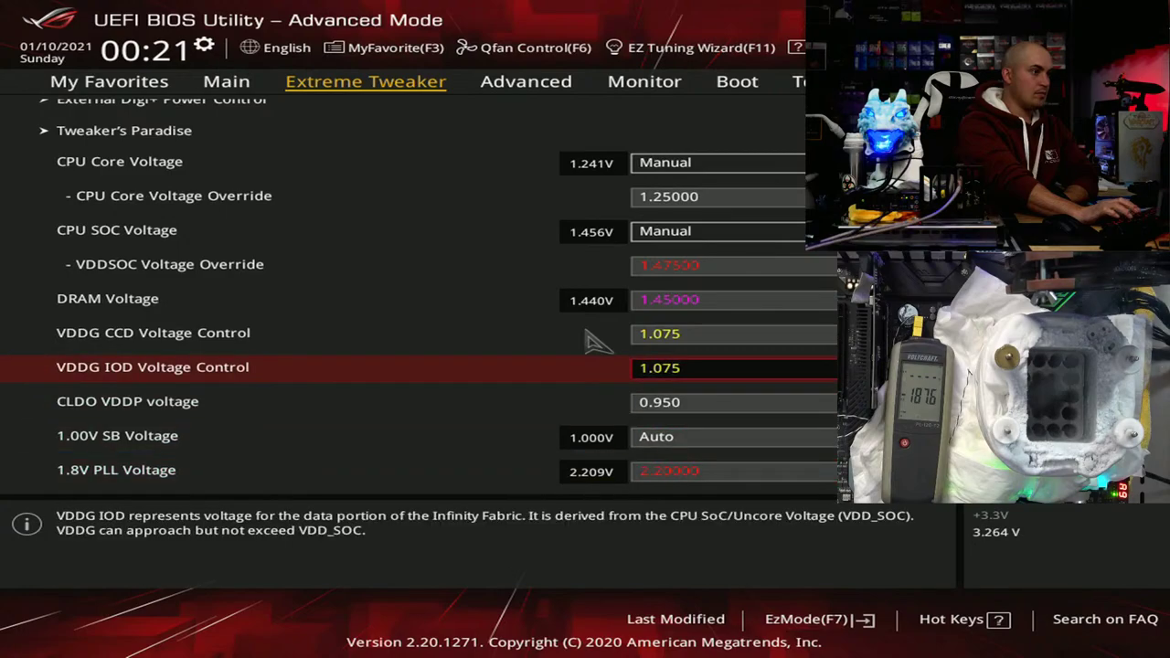
key(Up)
key(Up)
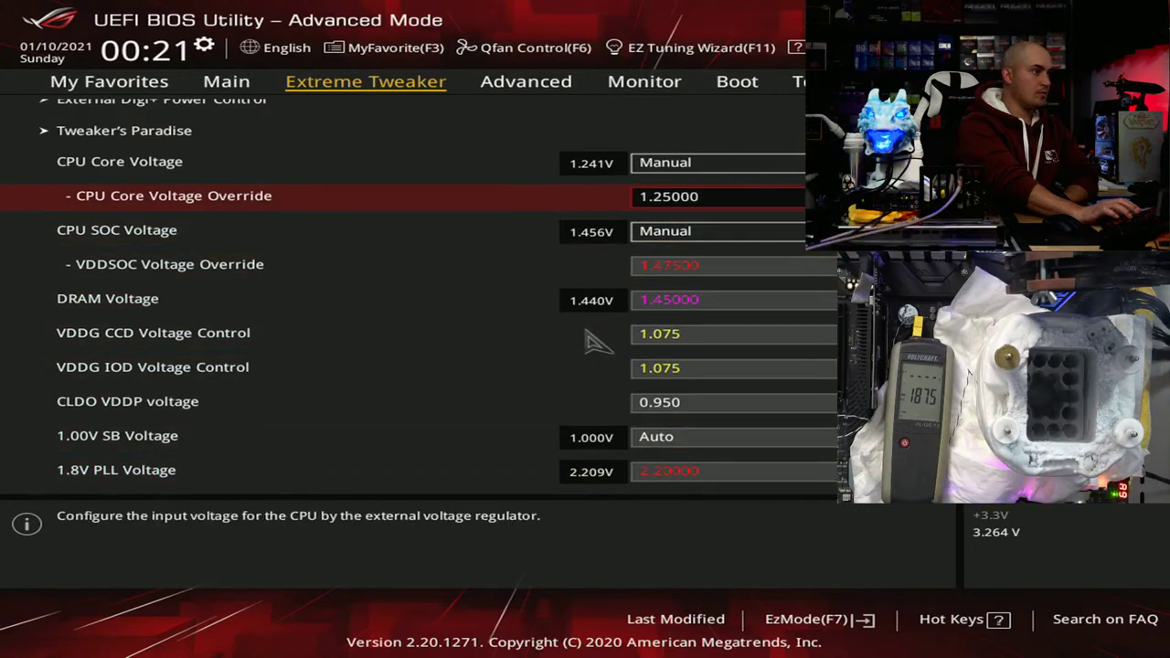
text(1.3)
key(BackSpace)
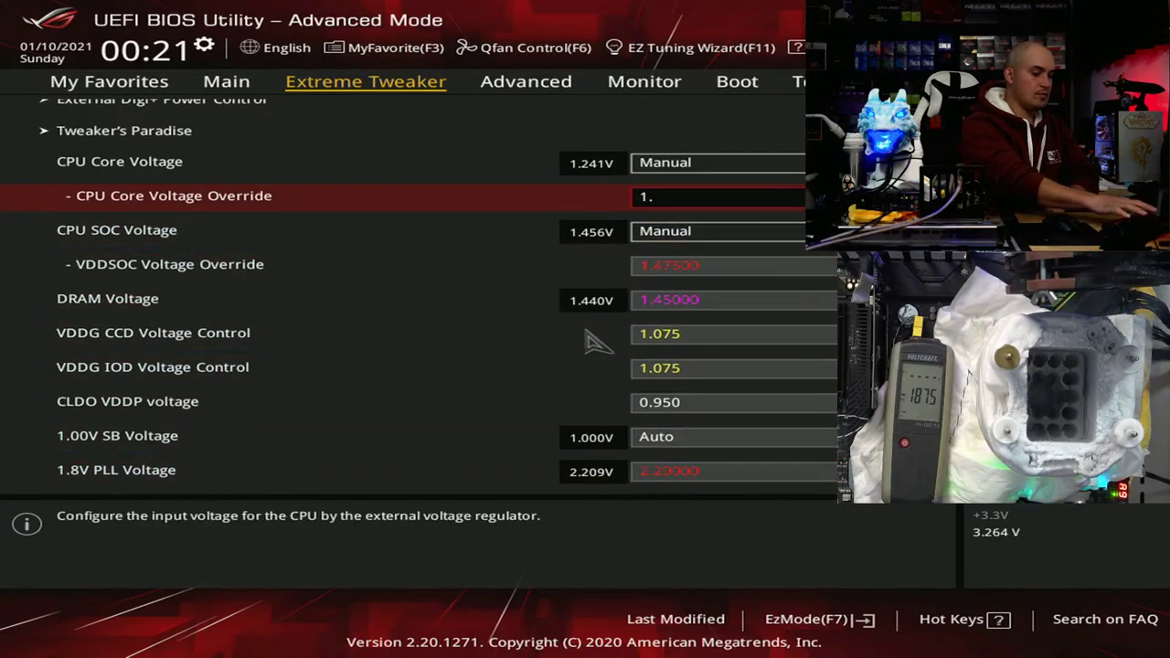
text(4)
key(Down)
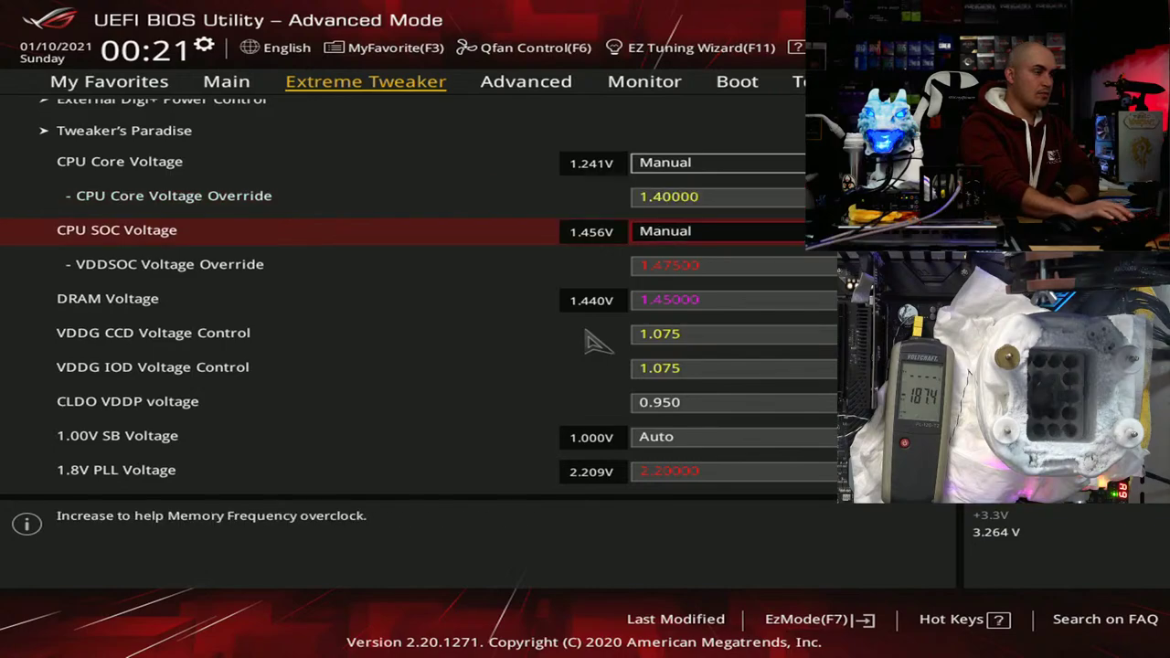
Step: Review the frequency, ratio and voltage settings across the Extreme Tweaker page
key(Up)
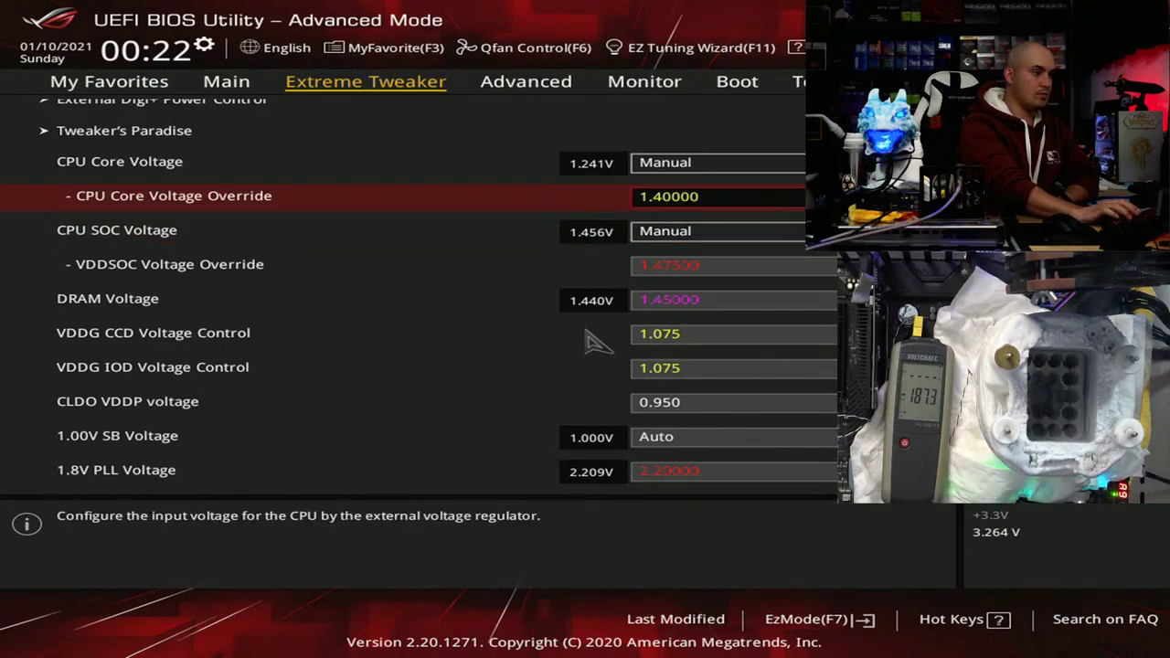
key(Up)
key(Up)
key(Up)
key(Up)
key(Up)
key(Up)
key(Up)
key(Down)
key(Down)
key(Down)
key(Down)
key(Down)
key(Down)
key(Down)
key(Down)
key(Down)
key(Down)
key(Down)
key(Down)
key(Down)
key(Down)
key(Down)
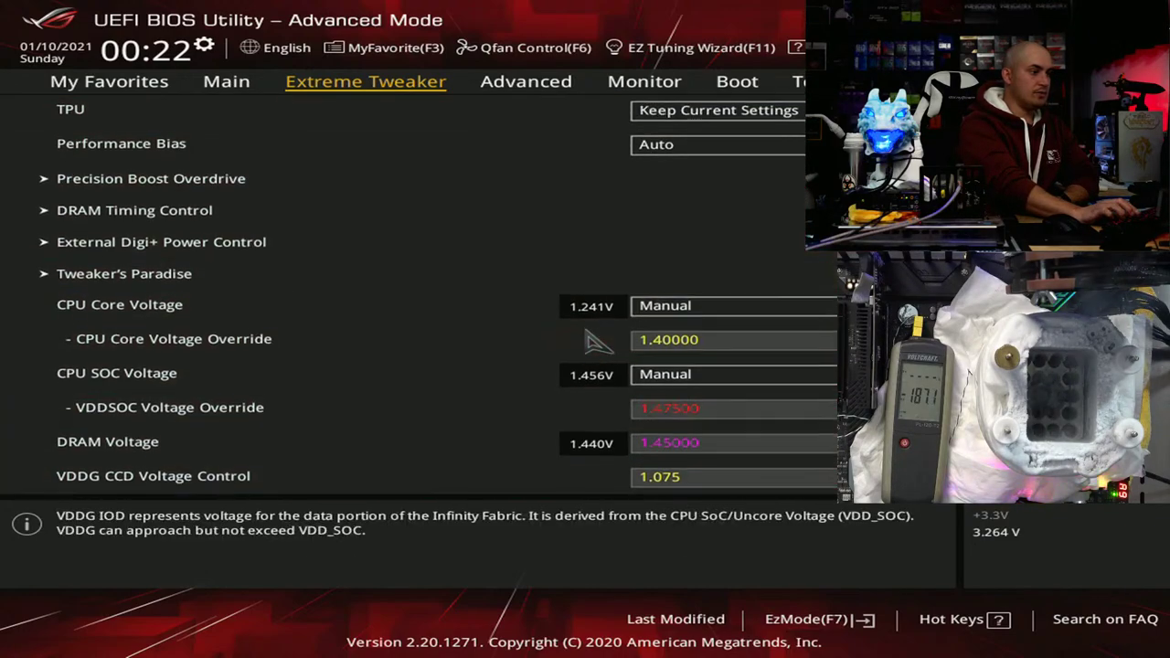
key(Up)
key(Up)
key(Down)
key(Down)
Step: Set the CPU Core Ratio to 45, then save the BIOS changes and restart
key(Up)
key(Up)
key(Up)
key(Up)
key(Up)
key(Up)
key(Up)
key(Up)
key(Up)
key(Up)
key(Up)
key(Up)
key(Up)
key(Up)
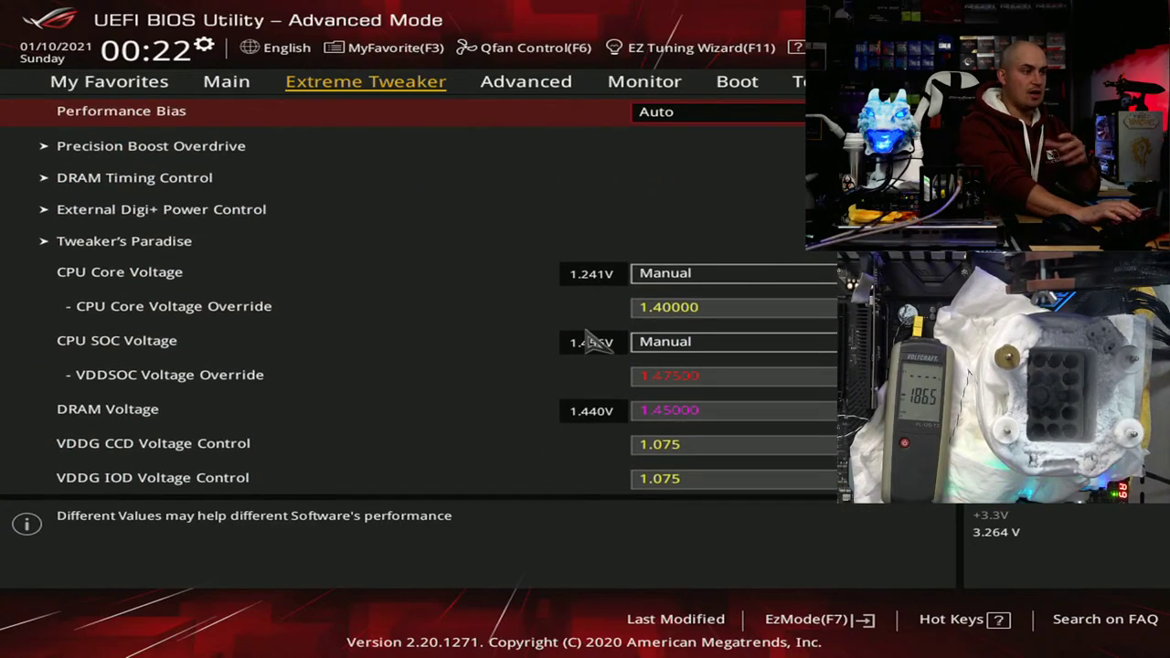
key(Up)
key(Up)
key(Up)
key(Up)
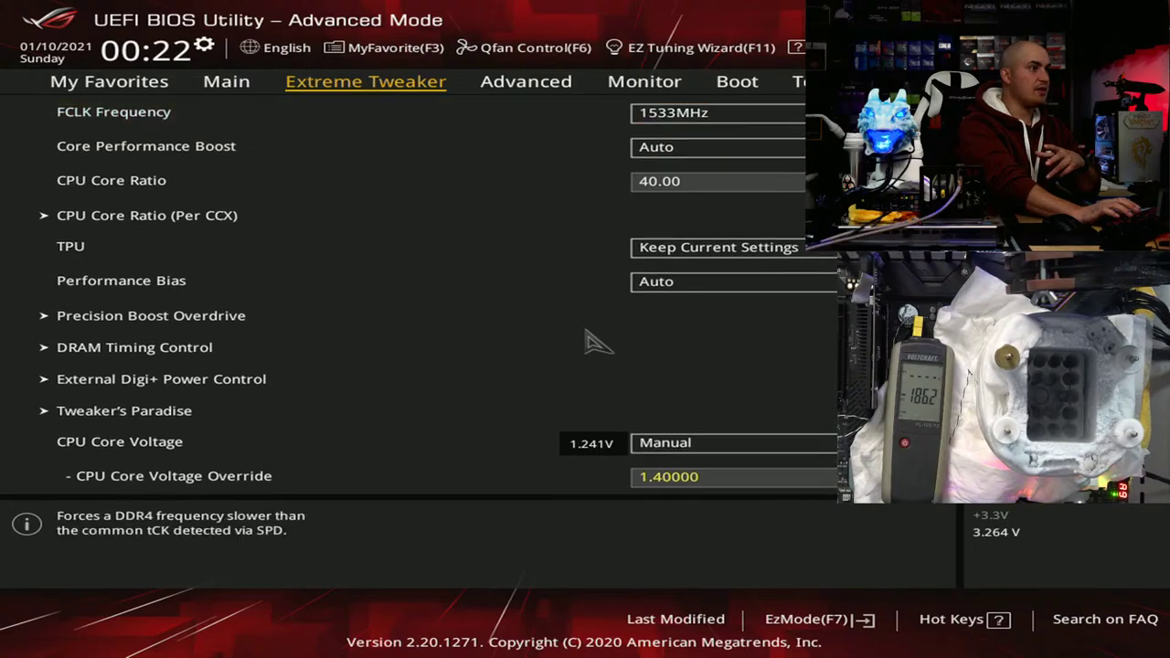
key(Down)
text(45)
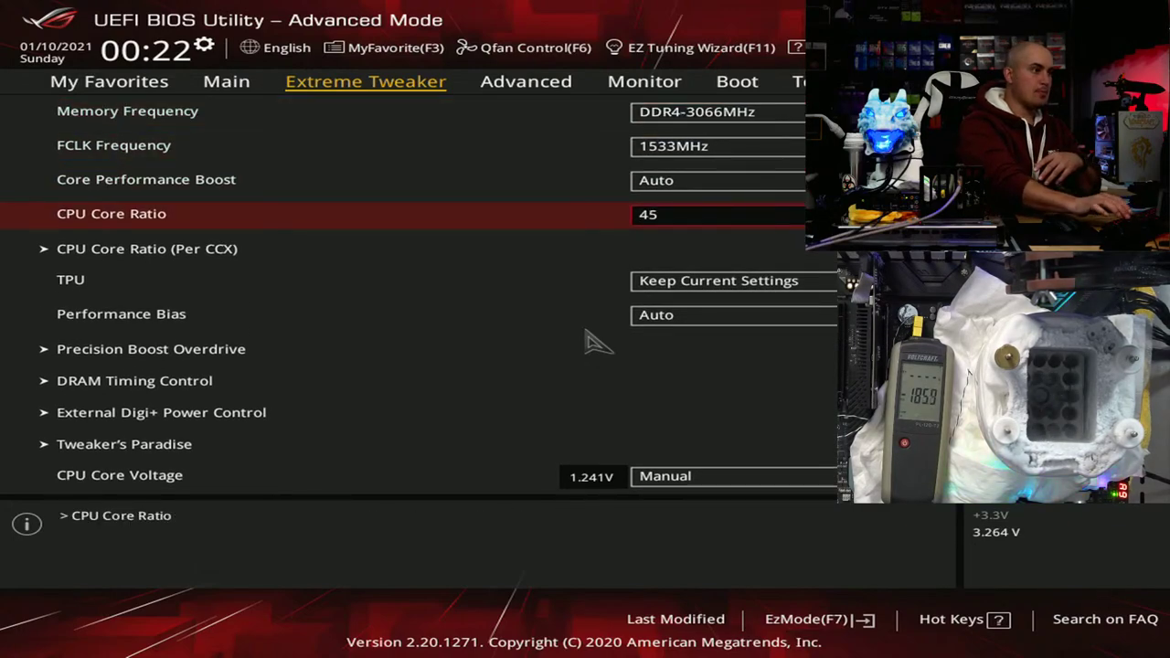
key(Down)
key(F10)
key(Return)
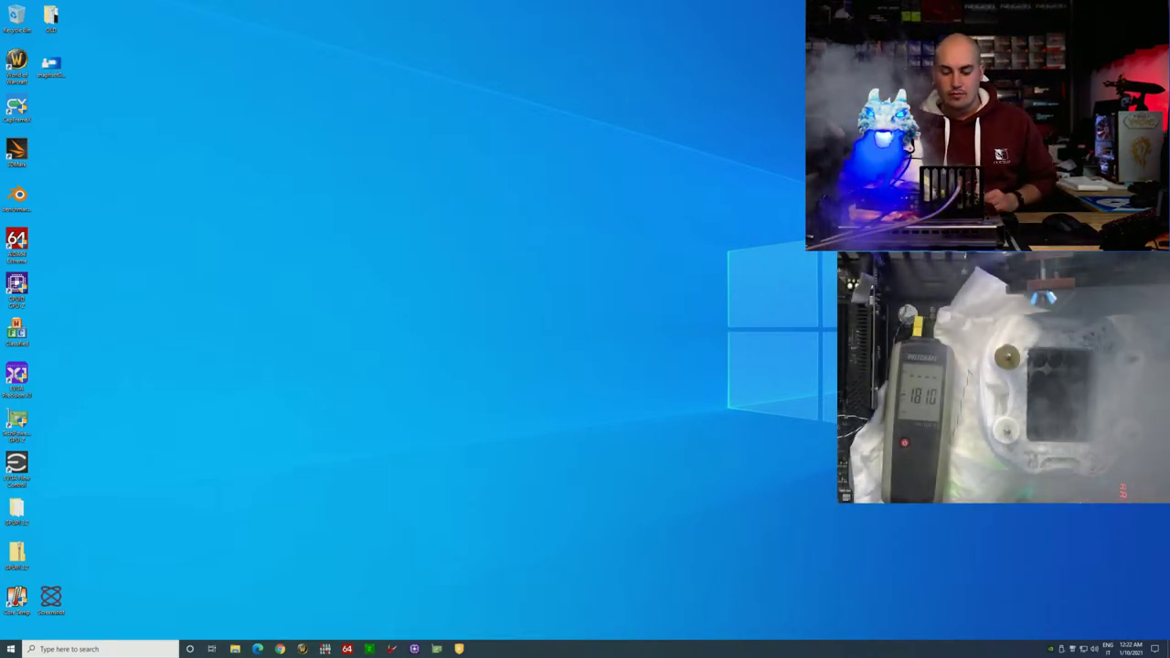
Step: Open TurboV Core and BenchMate on the Windows desktop, placing the TurboV Core window lower on the desktop
click(393, 650)
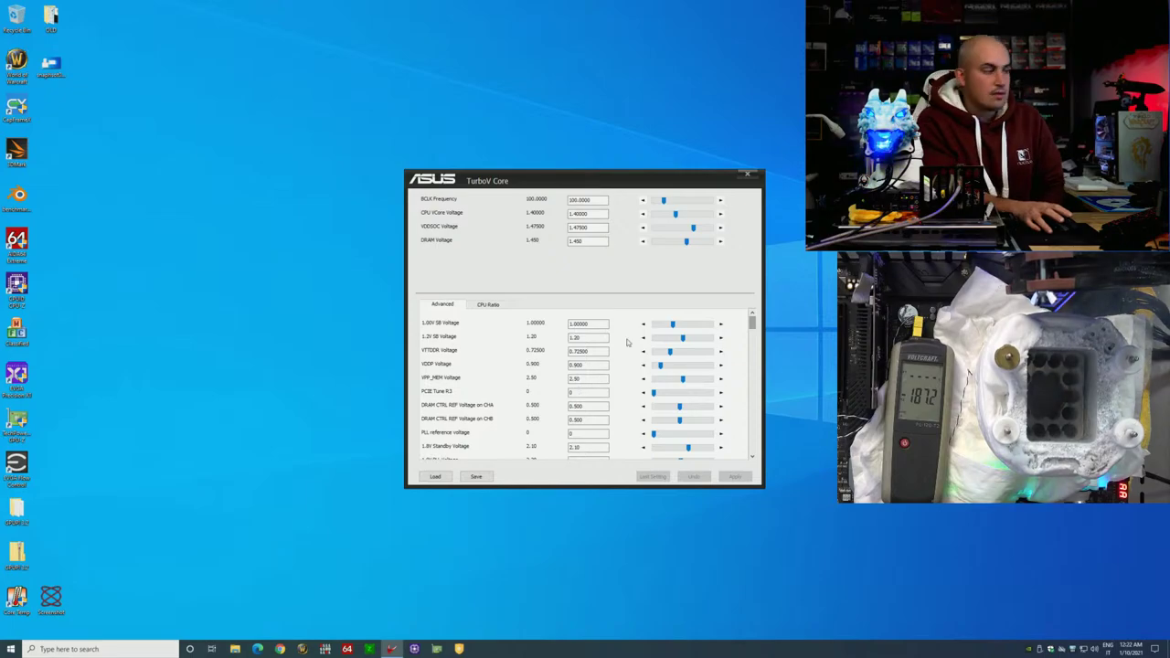
drag(589, 189, 592, 280)
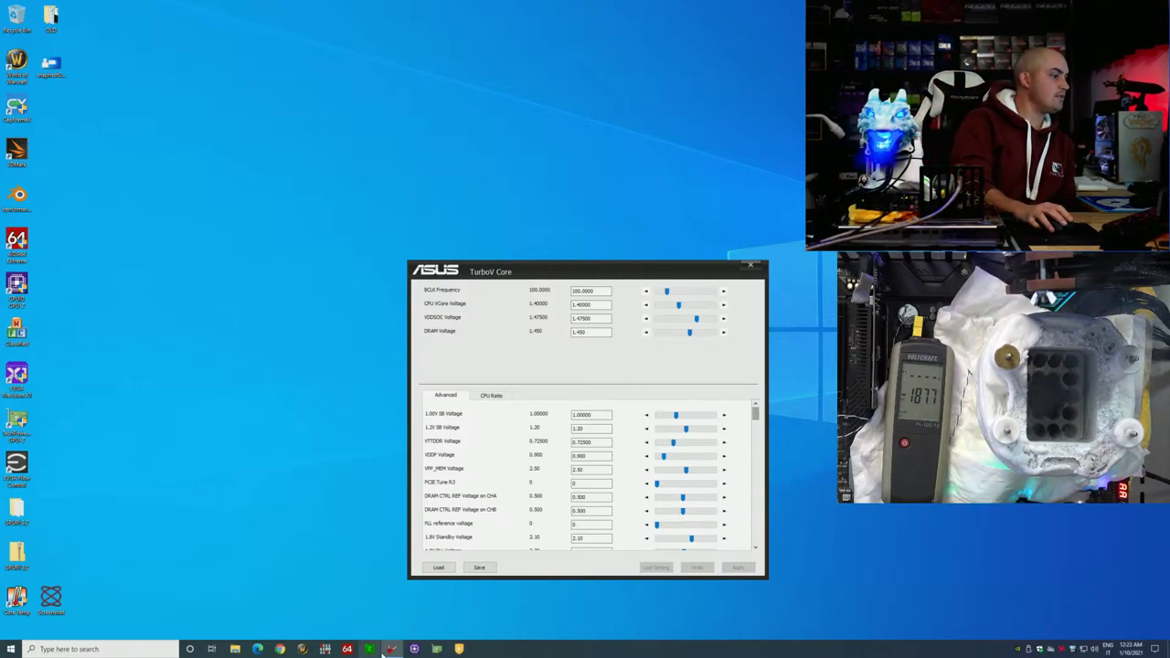
click(459, 649)
click(459, 649)
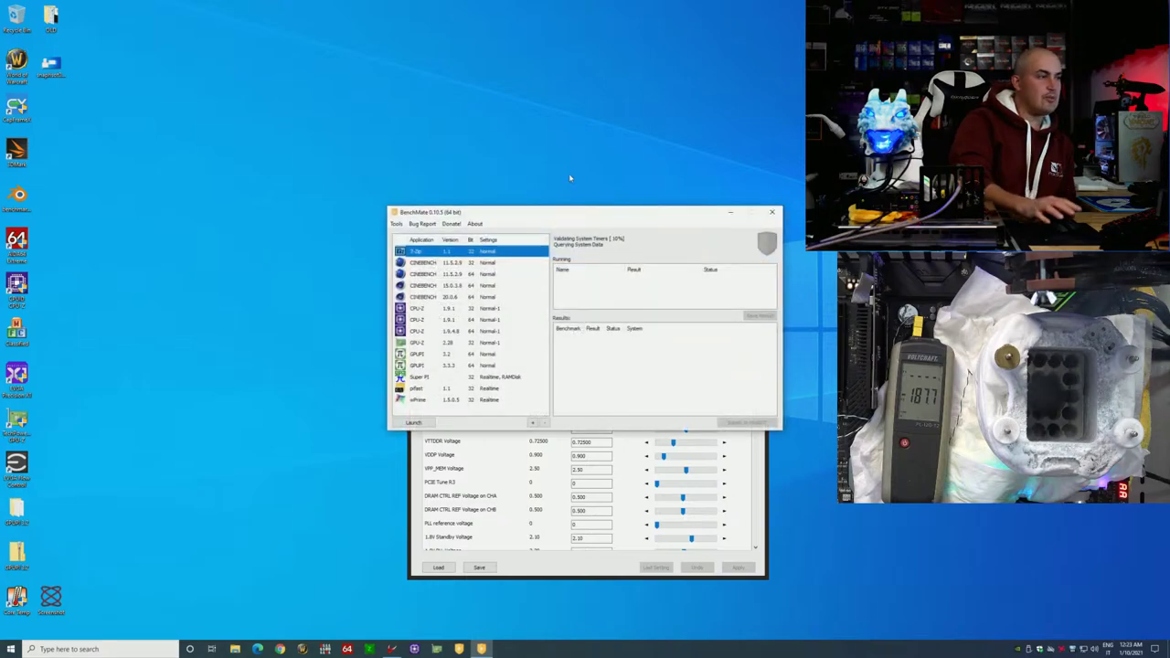
Step: Launch Cinebench R15 version 15.0.3.8 from BenchMate after moving the BenchMate window clear of TurboV Core's upper settings
click(430, 276)
drag(506, 218, 344, 105)
click(253, 176)
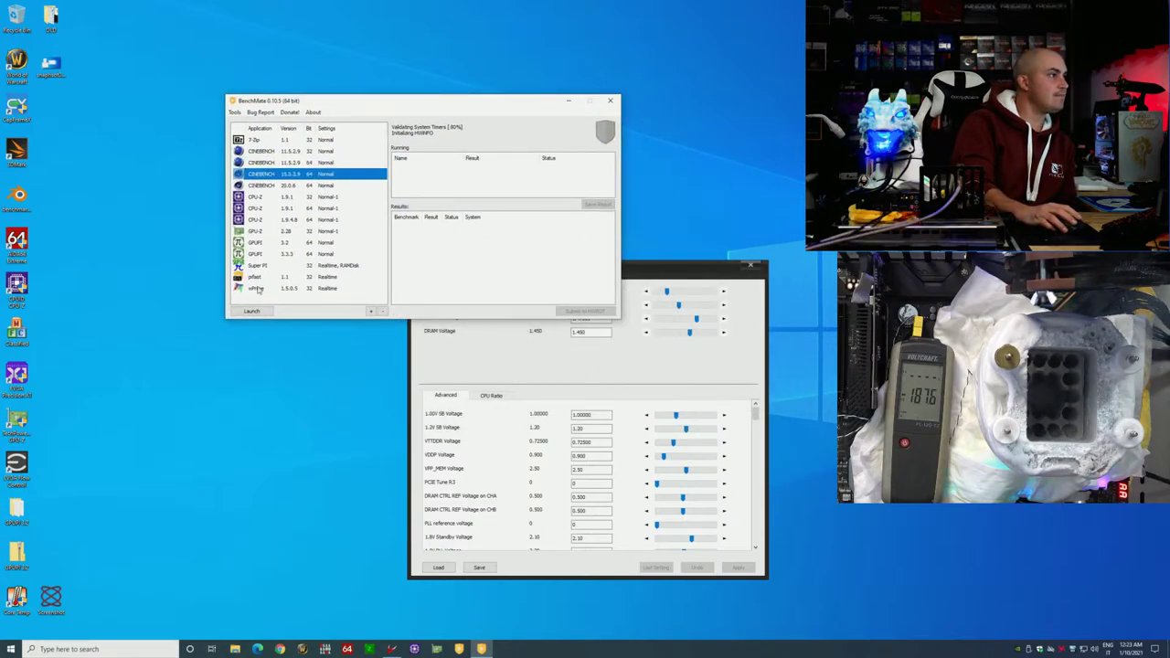
click(260, 310)
Step: Set the CPU VCore Voltage to 1.77500 in TurboV Core and apply it
drag(728, 279, 784, 337)
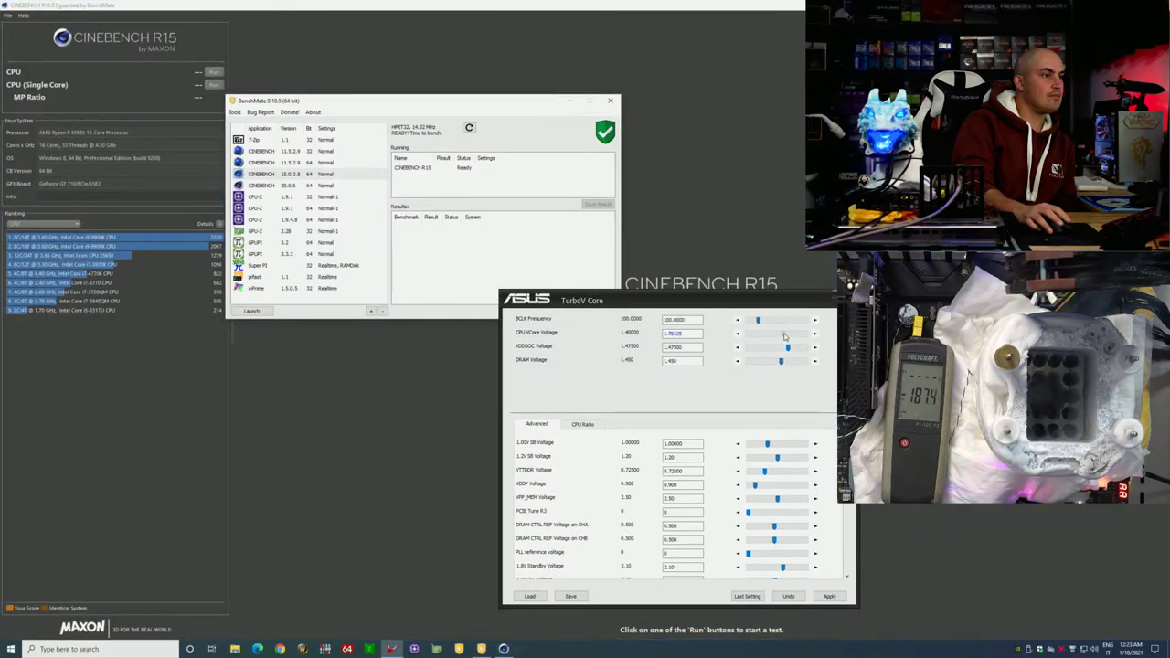
click(738, 334)
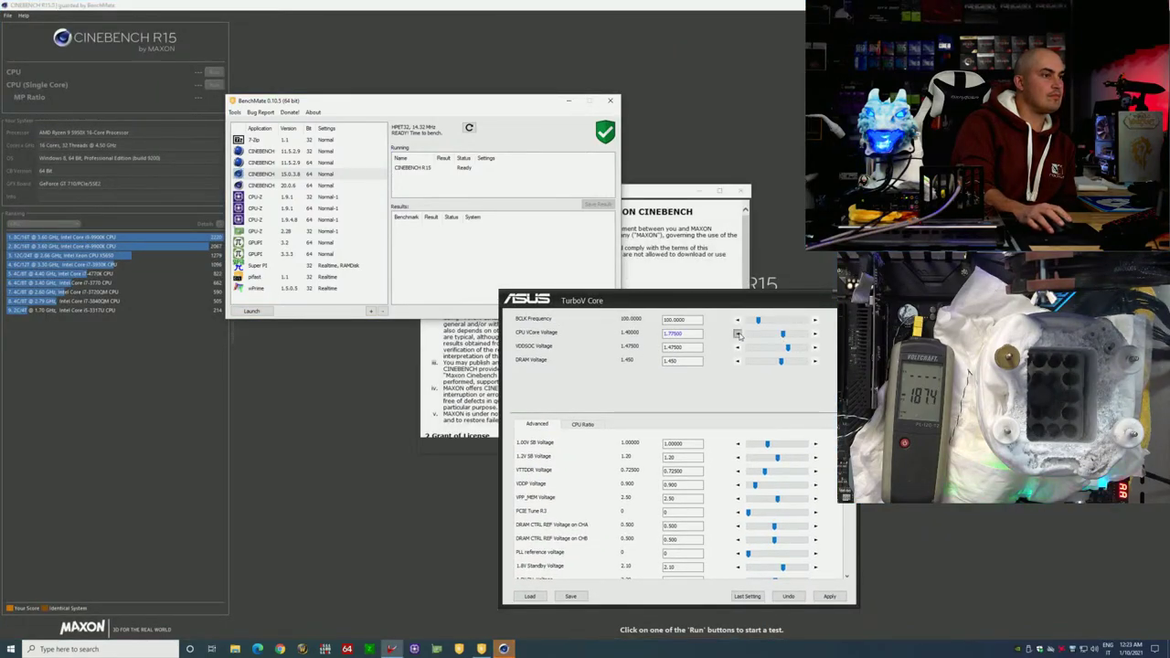
click(832, 597)
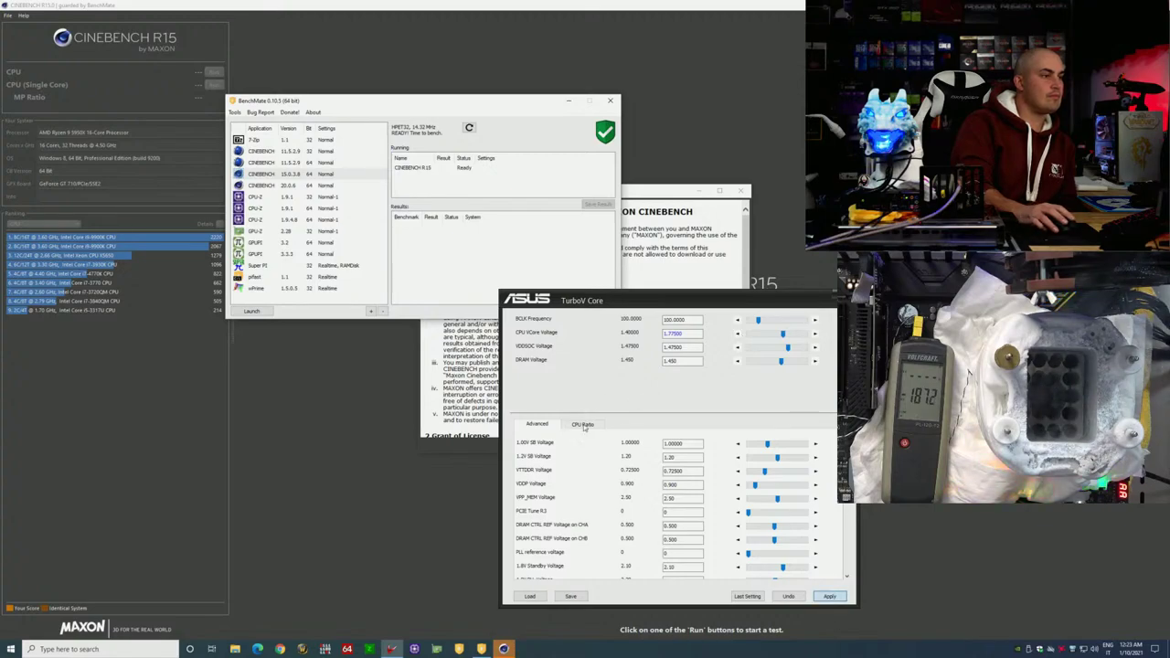
Step: Dismiss the Cinebench licence agreement, restore Cinebench to a smaller window, and arrange BenchMate below it beside an unobstructed TurboV Core showing the CPU ratios
click(644, 274)
click(570, 446)
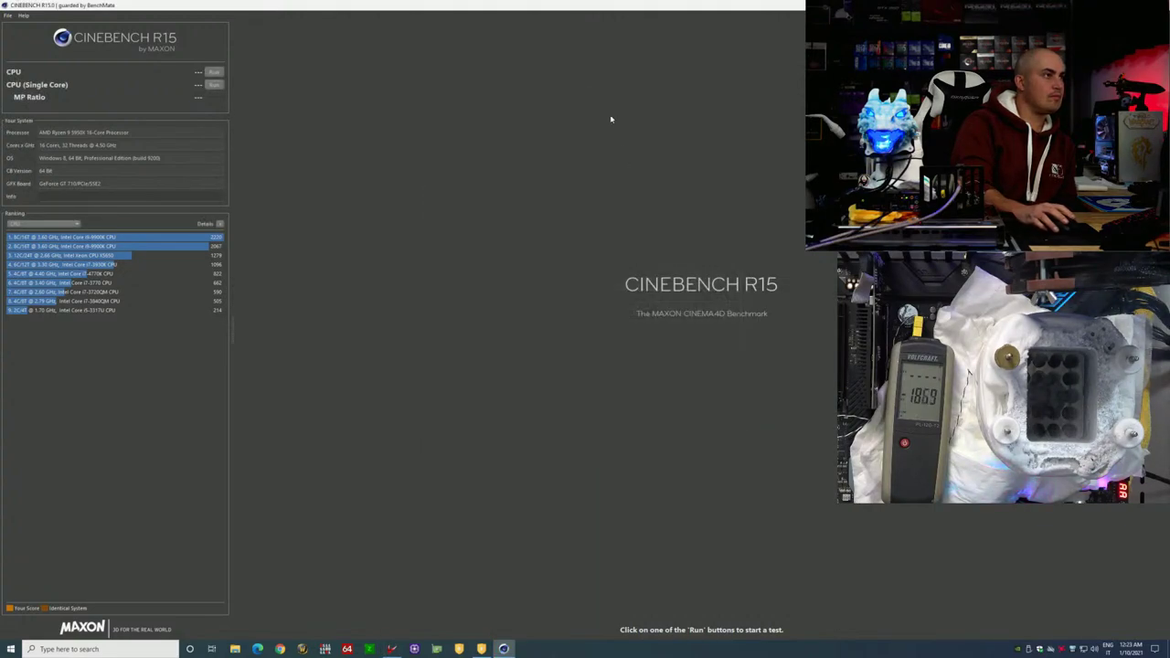
double_click(572, 13)
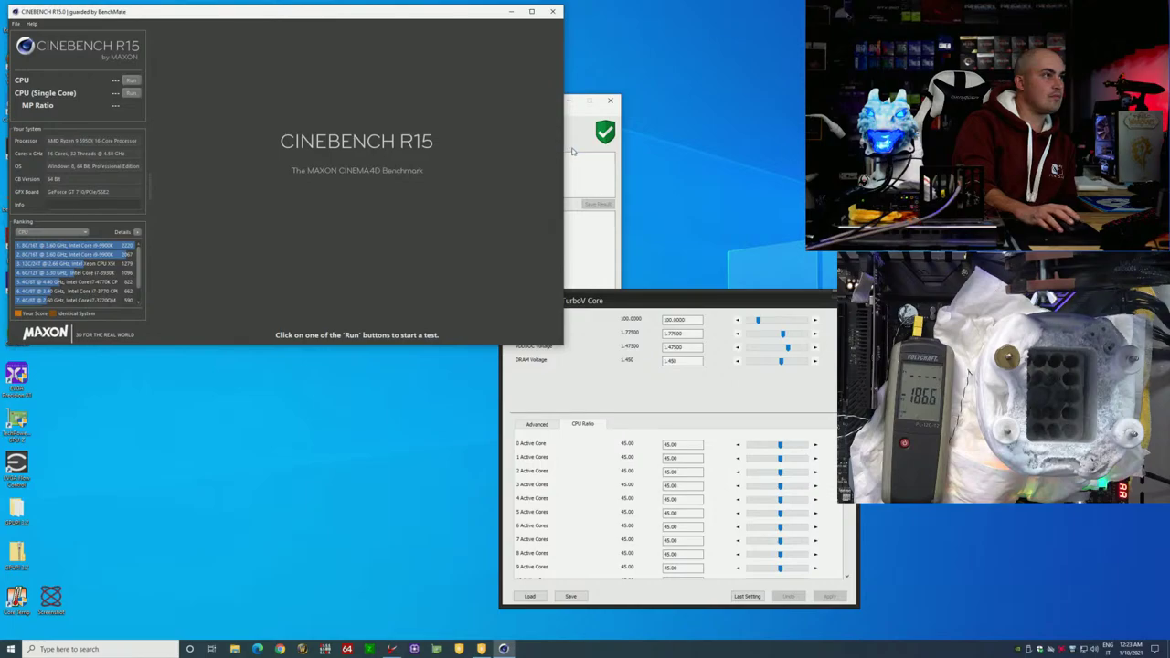
click(574, 148)
drag(525, 114, 381, 403)
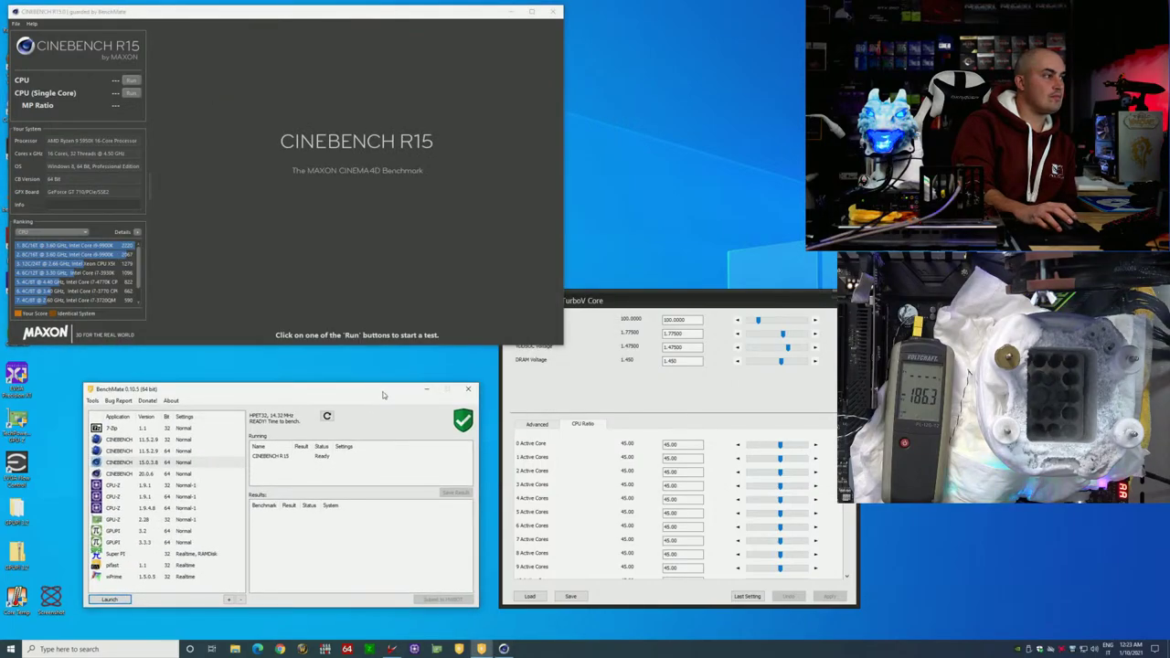
click(657, 304)
drag(657, 305, 657, 304)
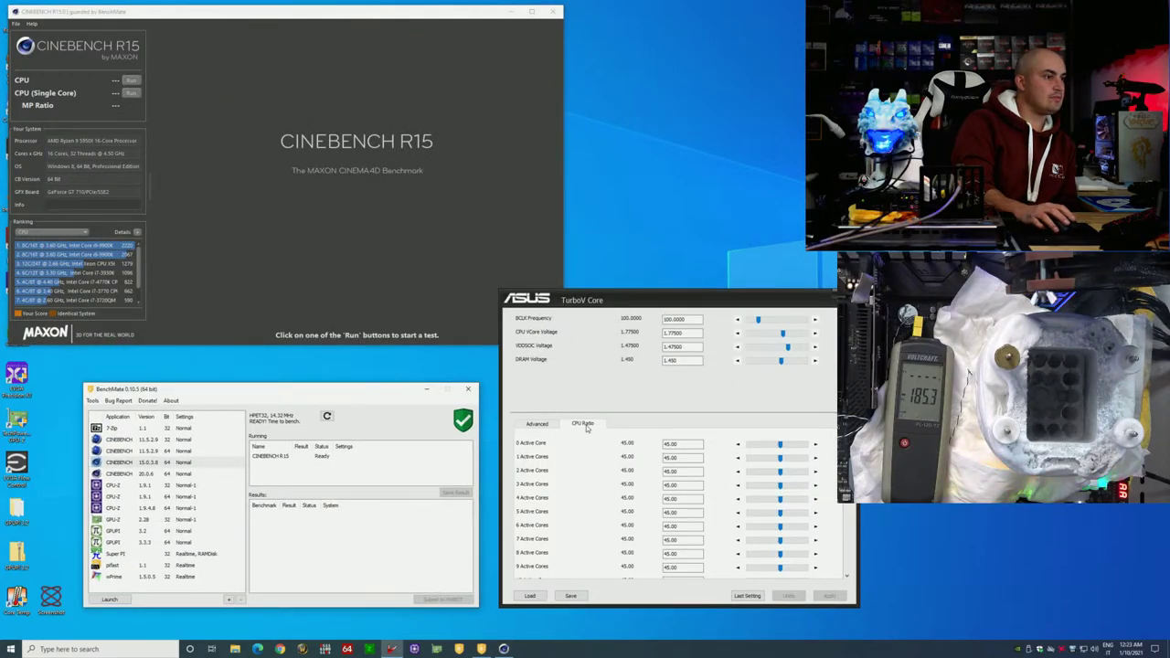
Step: Set the CPU ratio for all active cores to 56.50, apply it and run the Cinebench R15 multi-core CPU test
drag(781, 446, 795, 446)
click(829, 596)
click(131, 80)
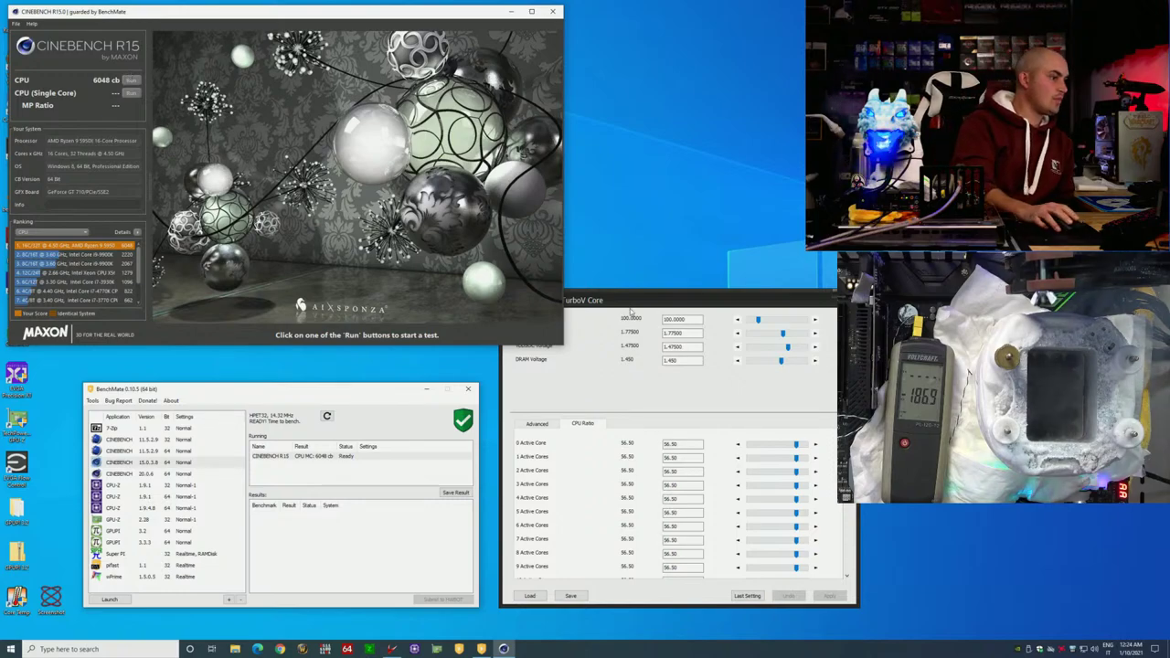
Step: Raise the CPU ratio for all active cores to 58.50, apply it and rerun the Cinebench R15 CPU test
click(815, 445)
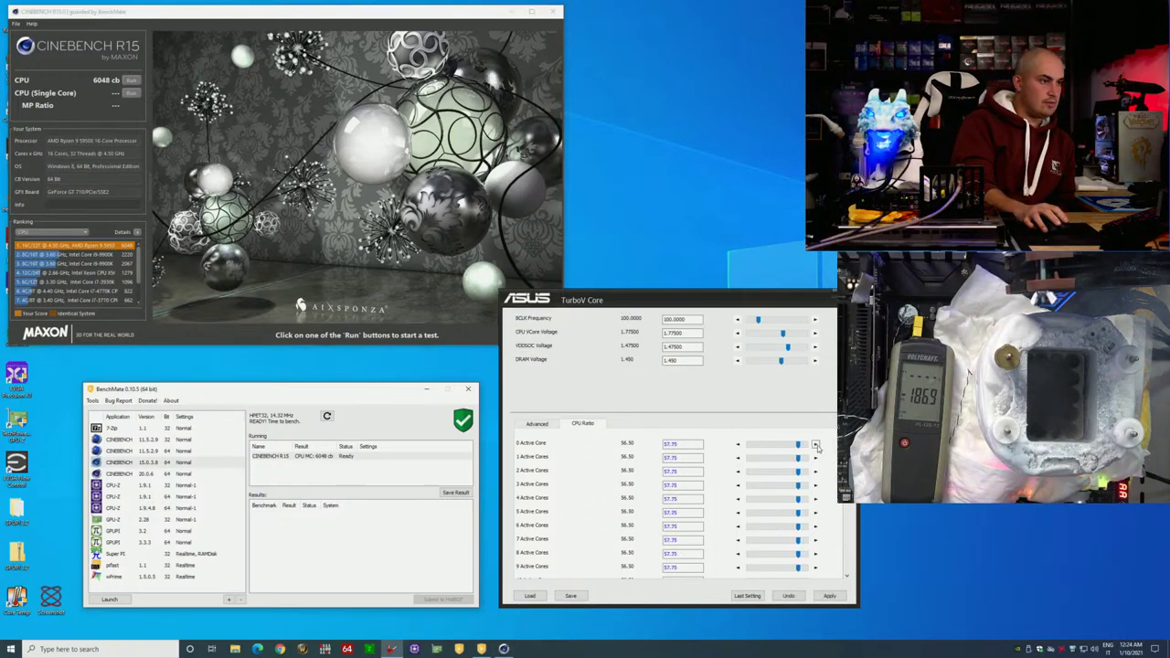
click(815, 445)
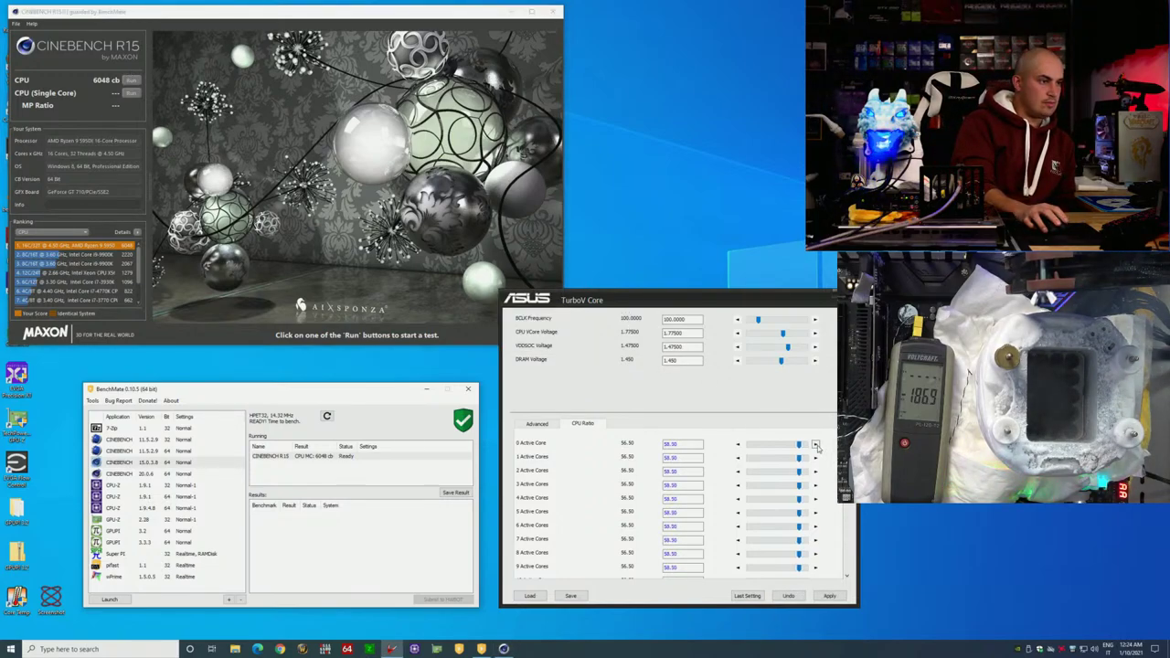
click(829, 596)
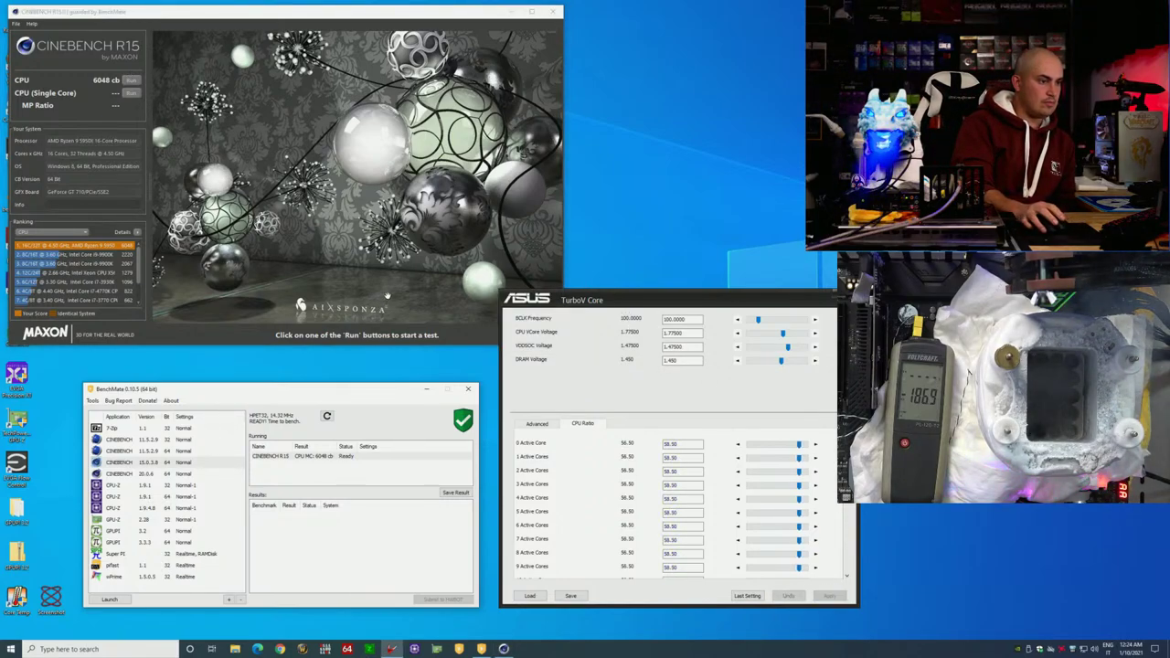
click(130, 81)
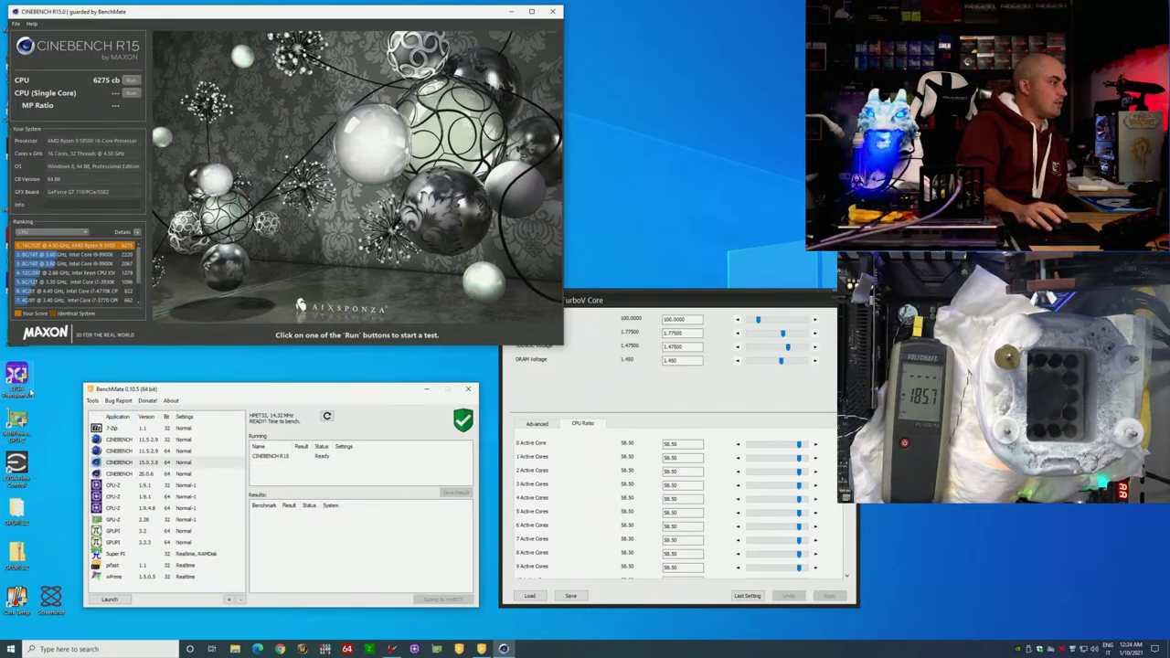
Step: Open CPU-Z on its CPU page and place its window over BenchMate, clear of TurboV Core
click(414, 647)
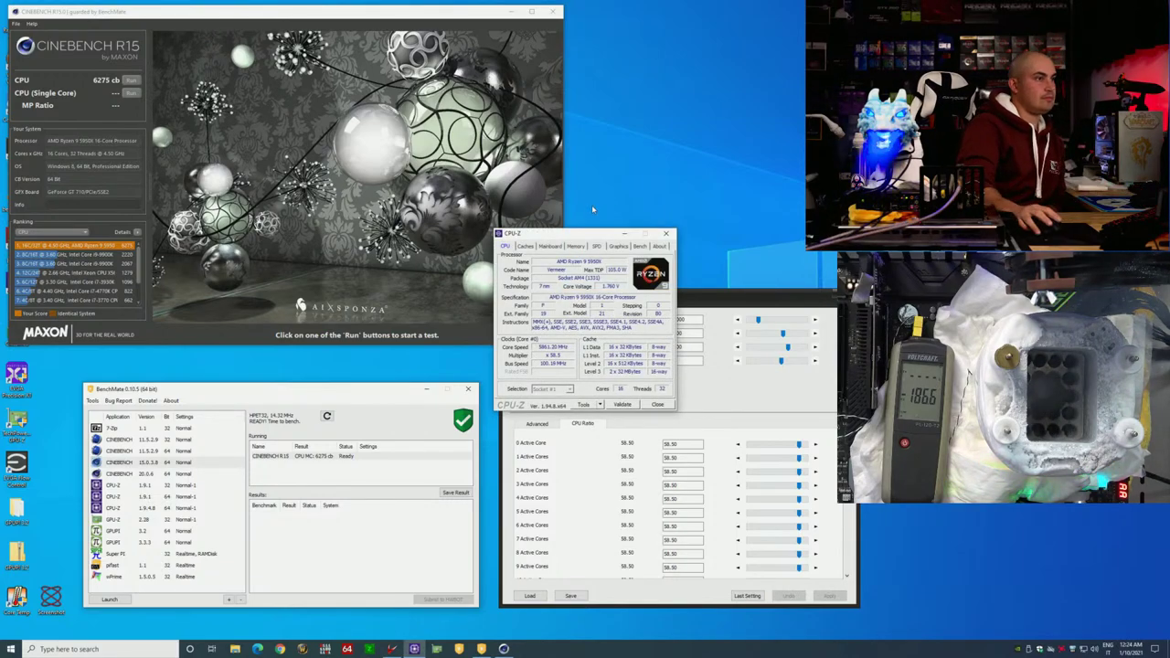
drag(576, 235, 246, 405)
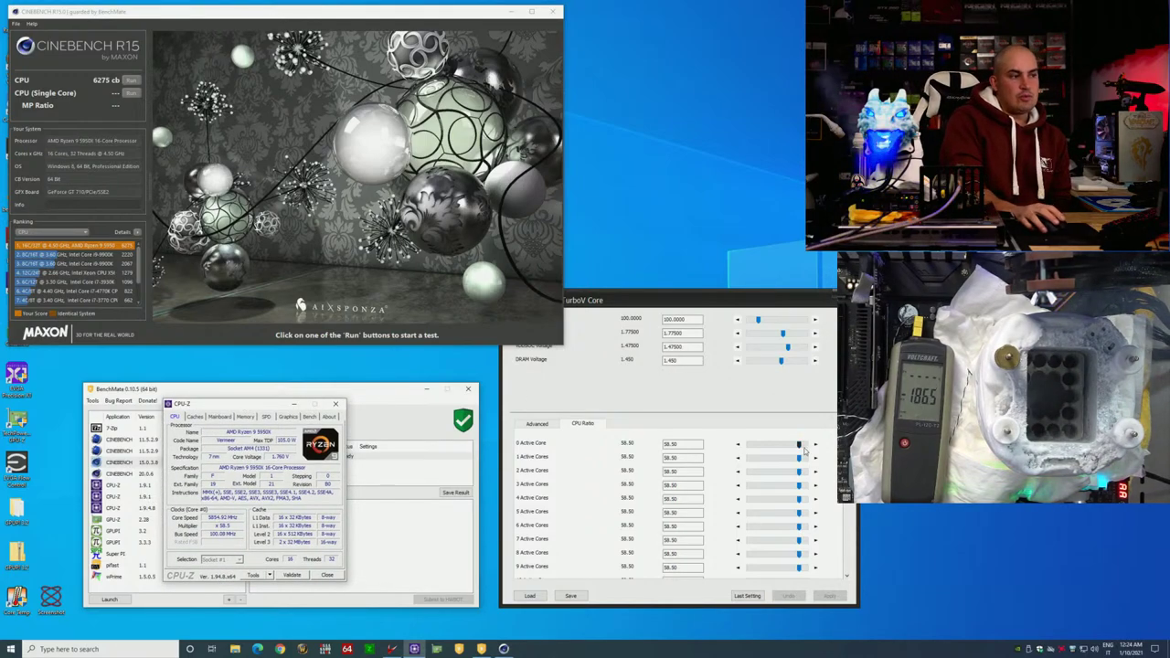
Step: Raise the CPU VCore Voltage to 1.78750 and start another Cinebench R15 CPU test
click(814, 335)
click(814, 335)
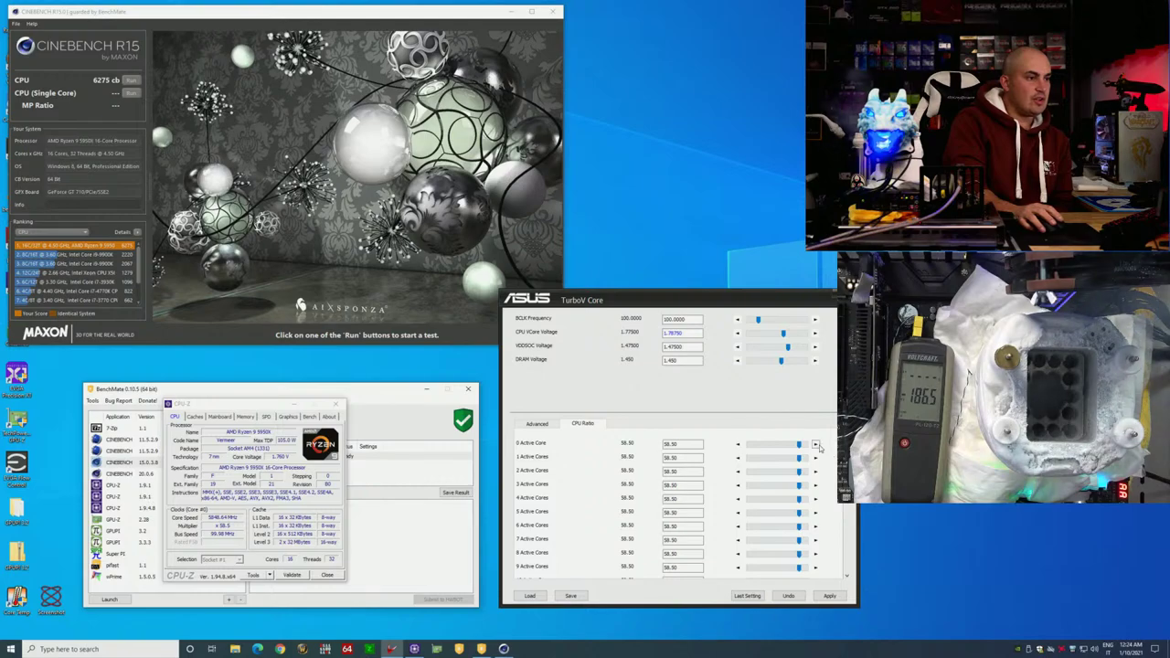
click(137, 81)
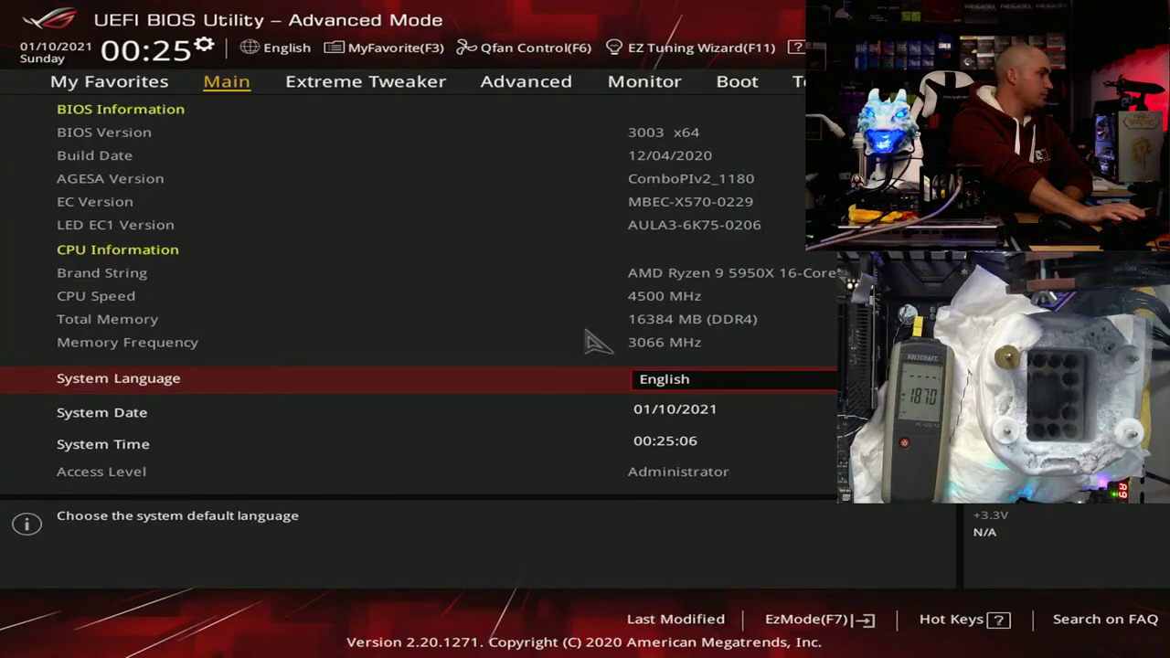
Step: Load a saved settings profile from the BIOS Tool page
key(Right)
key(Right)
key(Right)
key(Right)
key(Right)
key(Down)
key(Down)
key(Down)
key(Down)
key(Return)
key(Down)
key(Down)
key(Down)
key(Up)
key(Return)
key(Return)
key(Left)
key(Left)
key(Left)
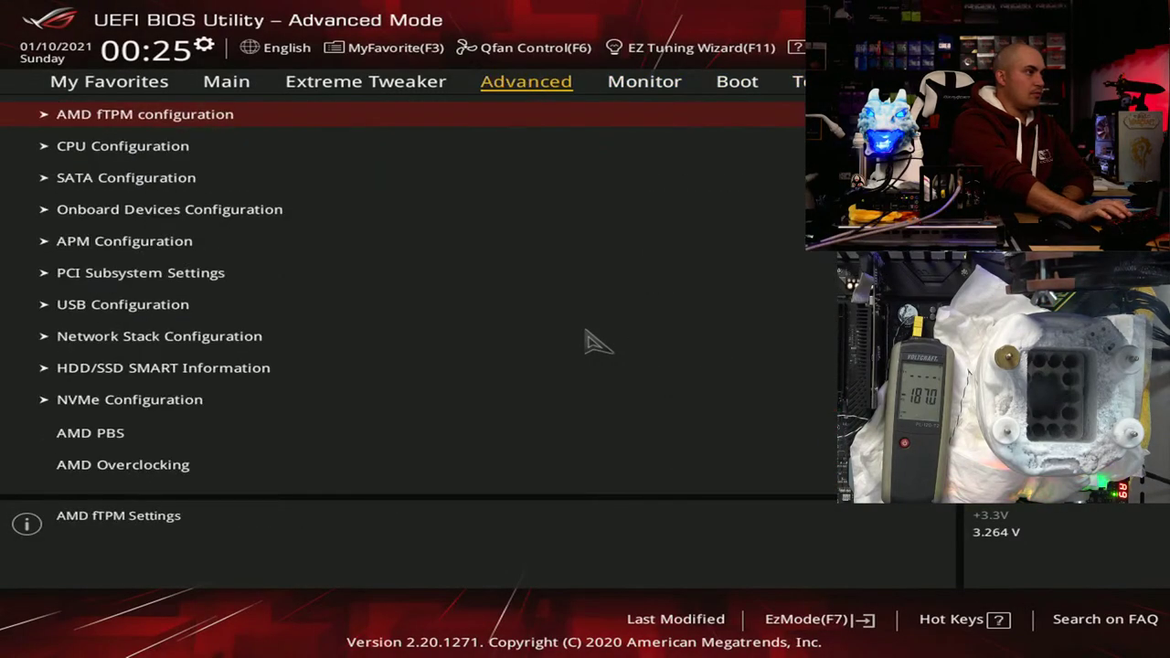
Step: Set the Memory Frequency to DDR4-3133MHz and the FCLK Frequency to 1566MHz, then save the BIOS changes and restart
key(Left)
key(Down)
key(Down)
key(Down)
key(Down)
key(Return)
key(Down)
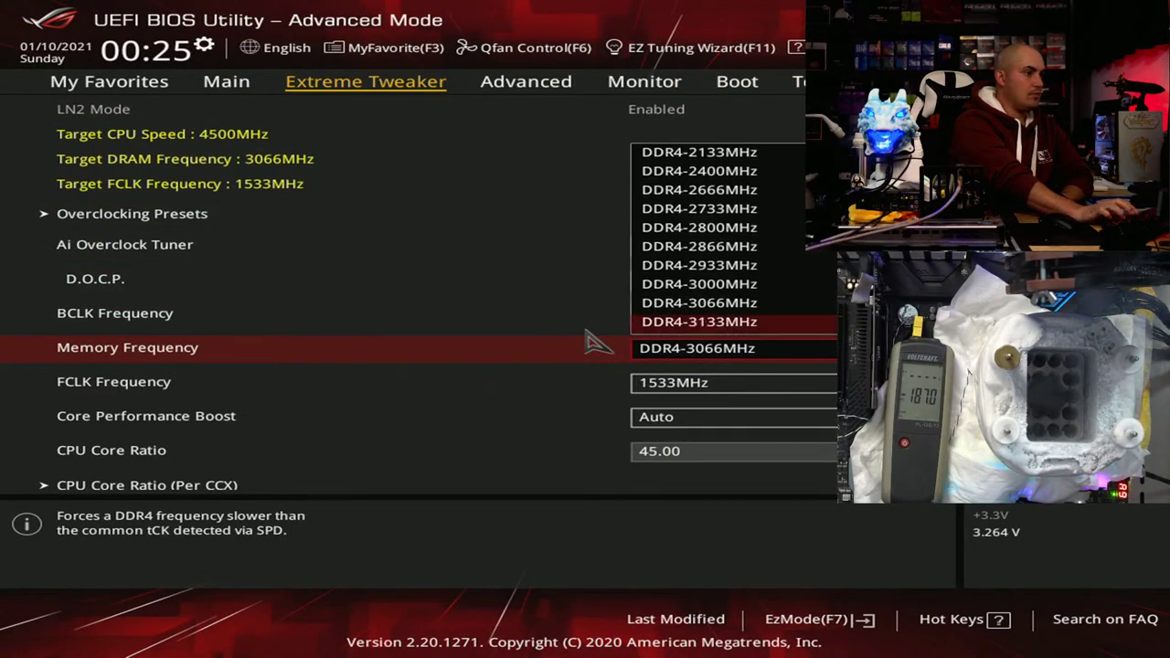
key(Return)
key(Down)
key(Return)
key(Down)
key(Return)
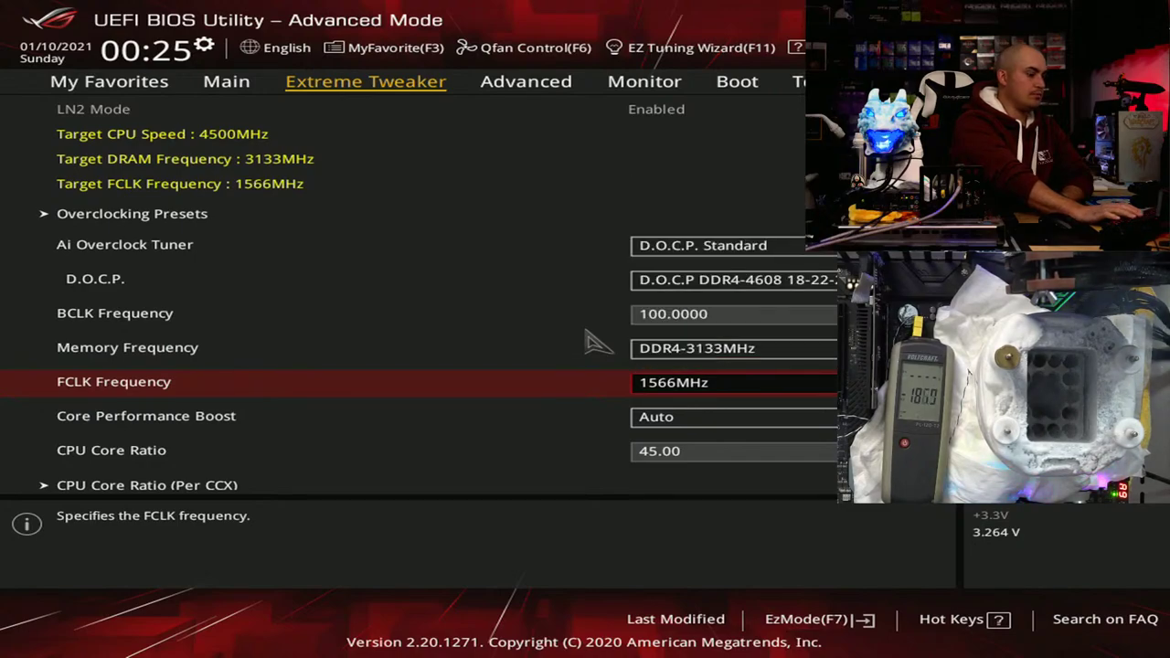
key(F10)
key(Return)
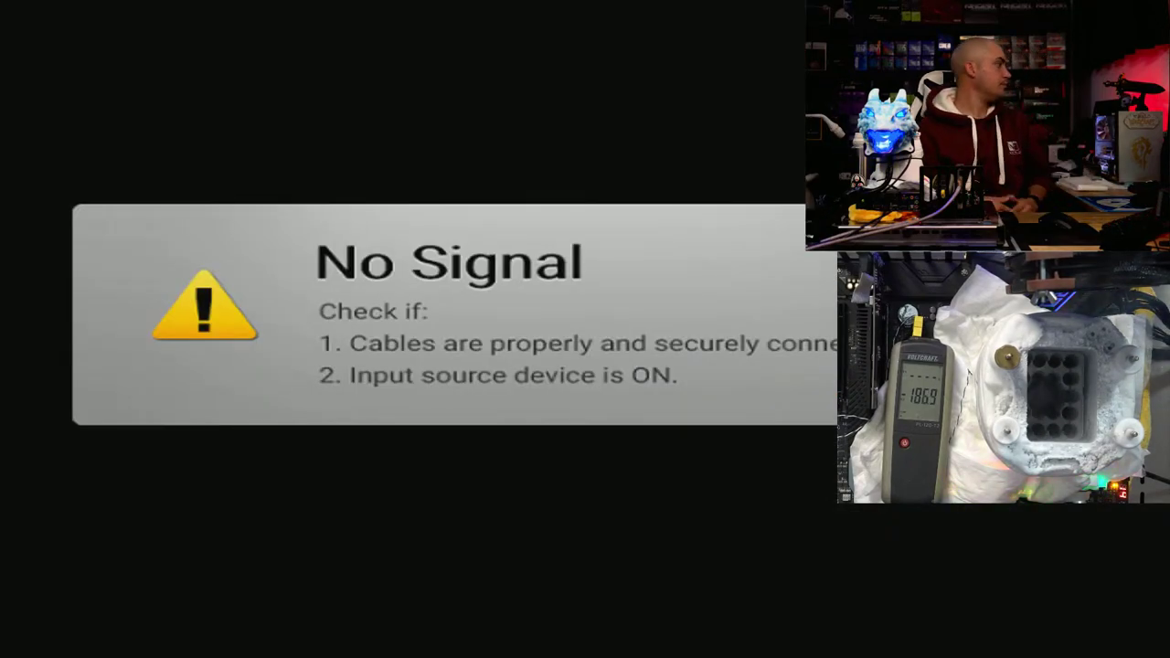
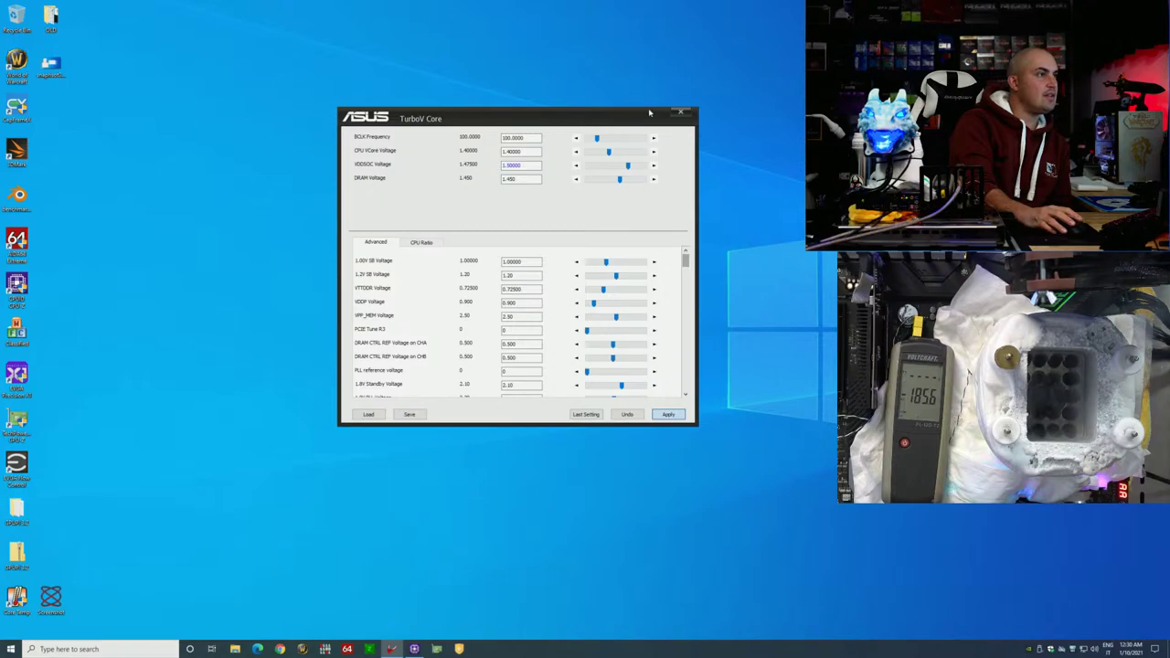
Step: Open CPU-Z beside TurboV Core and examine the processor clocks, memory frequency and timings
drag(611, 117, 757, 133)
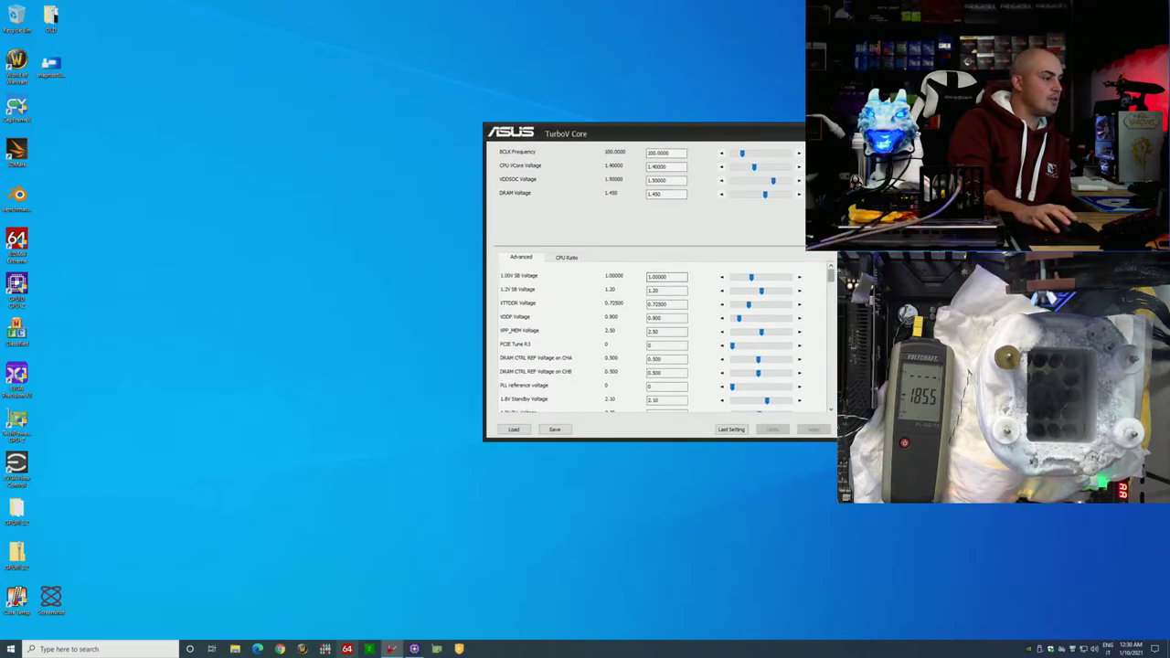
click(413, 650)
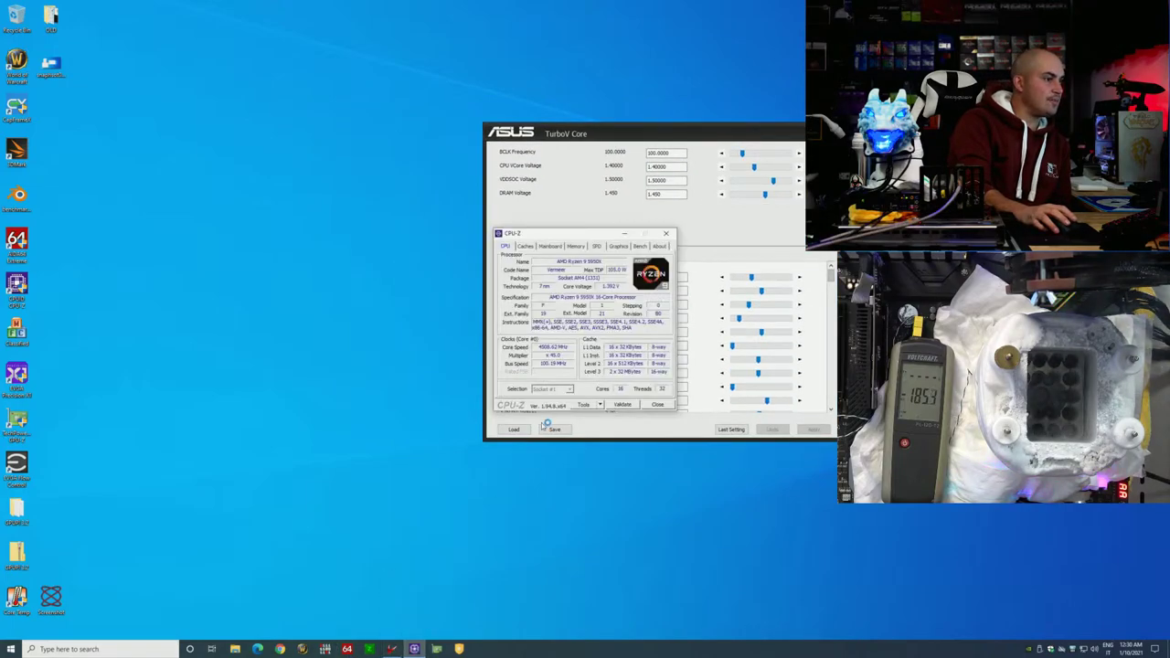
click(574, 243)
drag(578, 235, 286, 342)
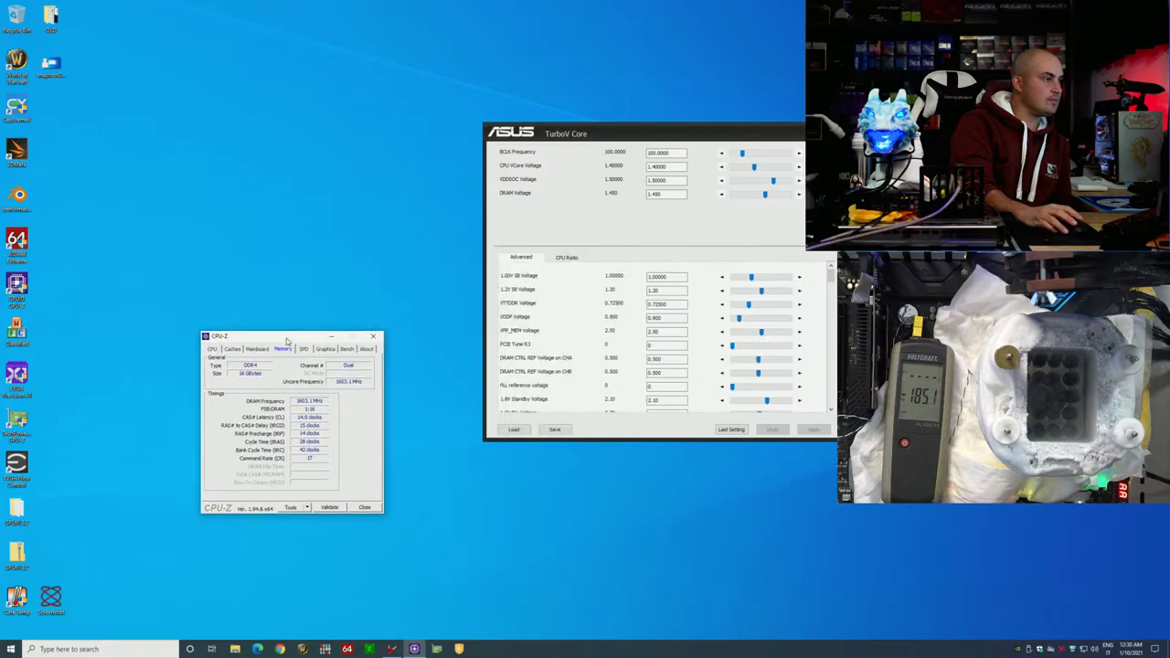
click(213, 350)
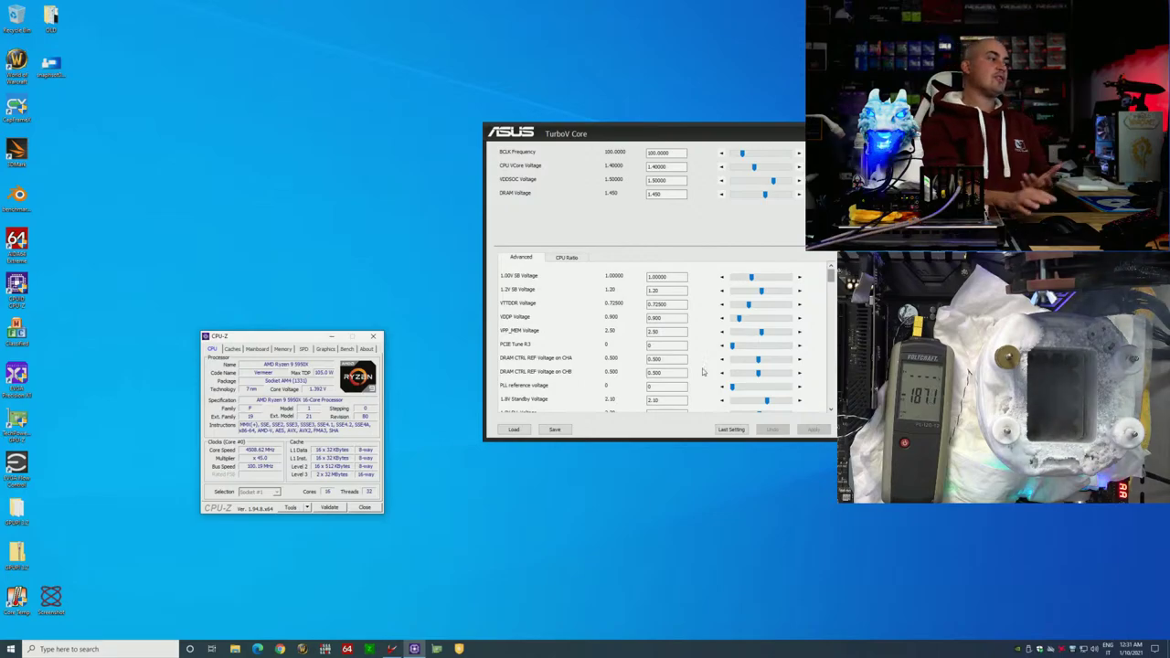
click(281, 349)
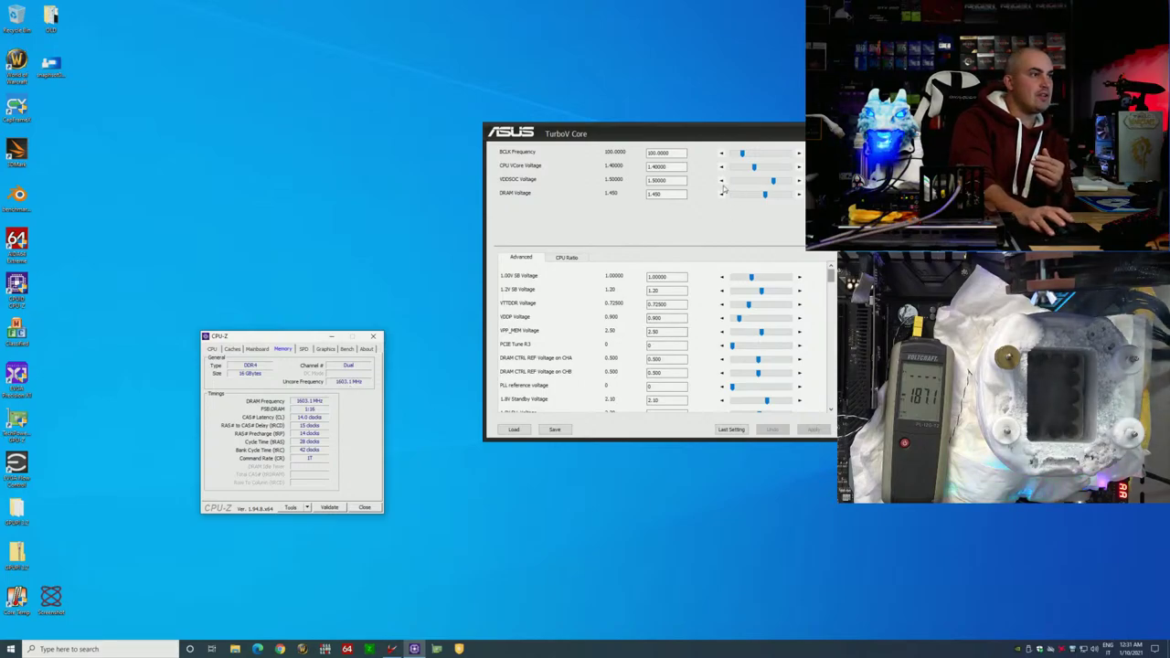
Step: Lower the VDDSOC Voltage to 1.45000 in TurboV Core and apply it
click(721, 181)
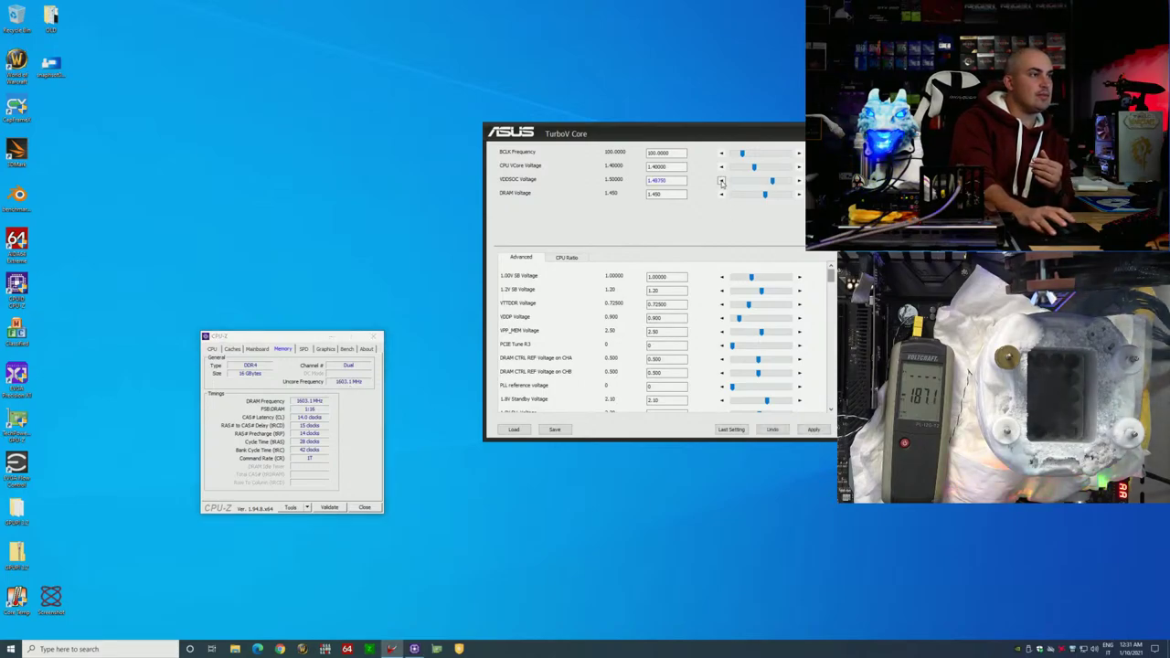
click(722, 181)
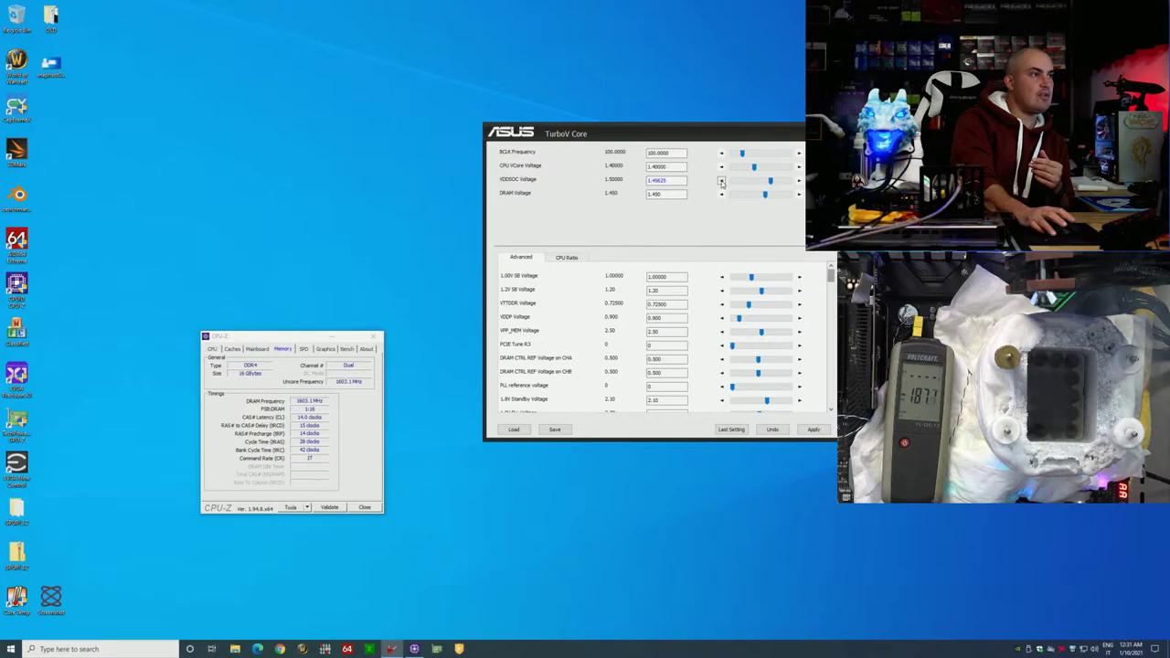
click(811, 430)
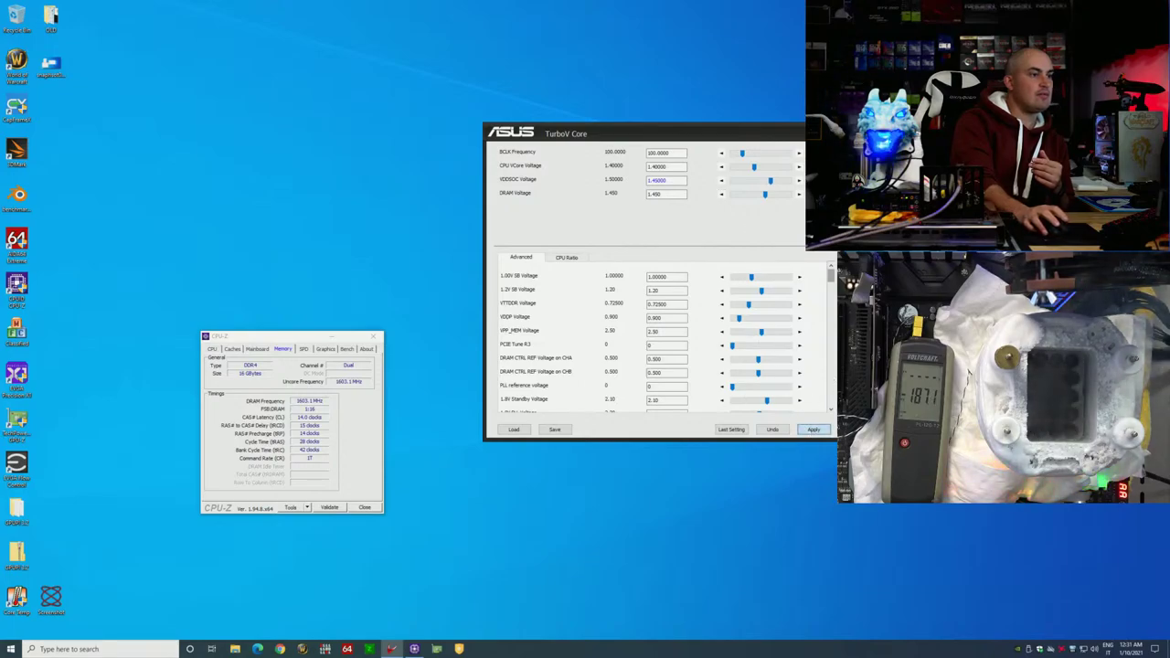
Step: Reposition TurboV Core fully in view, then lower the VDDSOC Voltage to 1.43125 and on to 1.42500, applying each value
drag(685, 142, 629, 143)
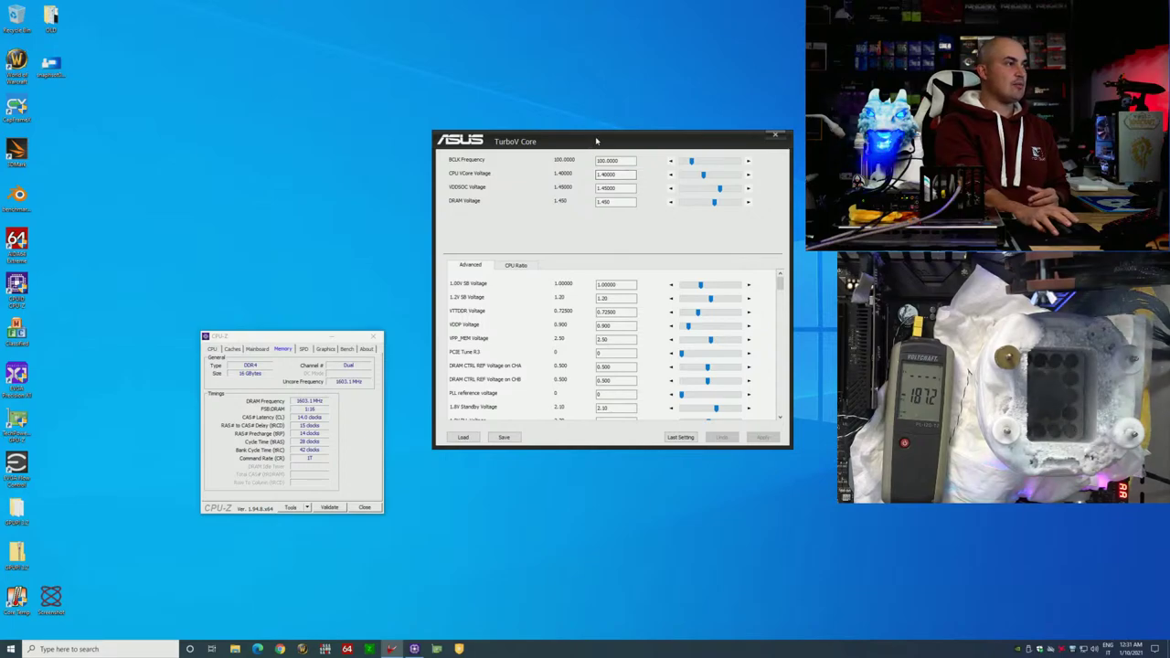
drag(596, 139, 608, 143)
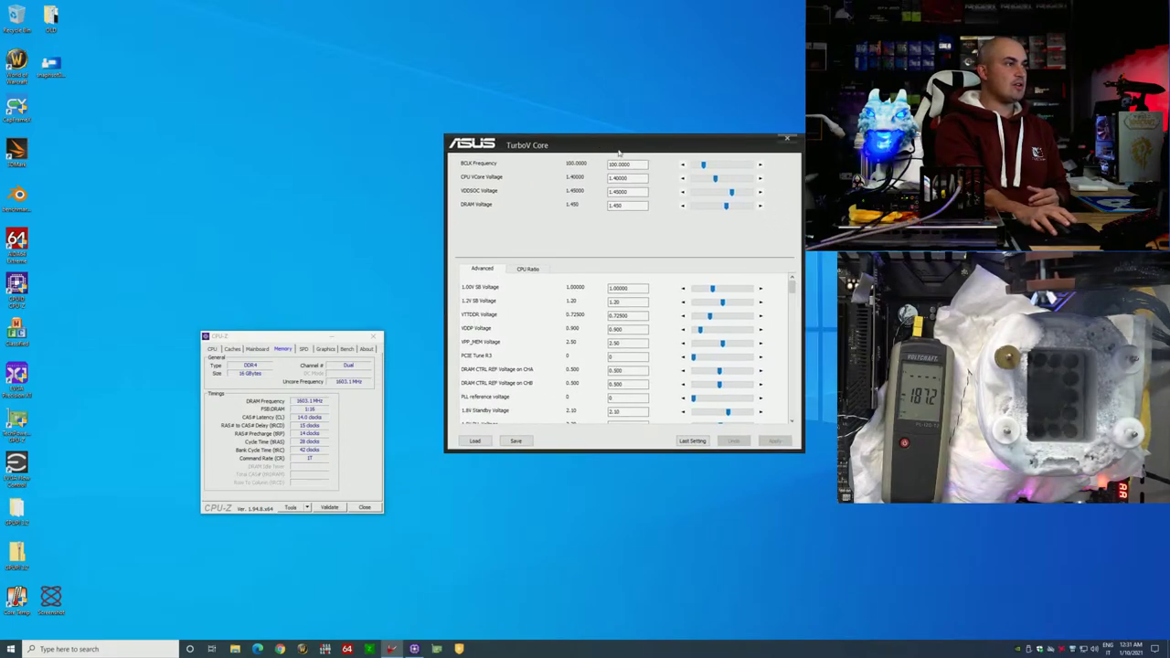
click(682, 192)
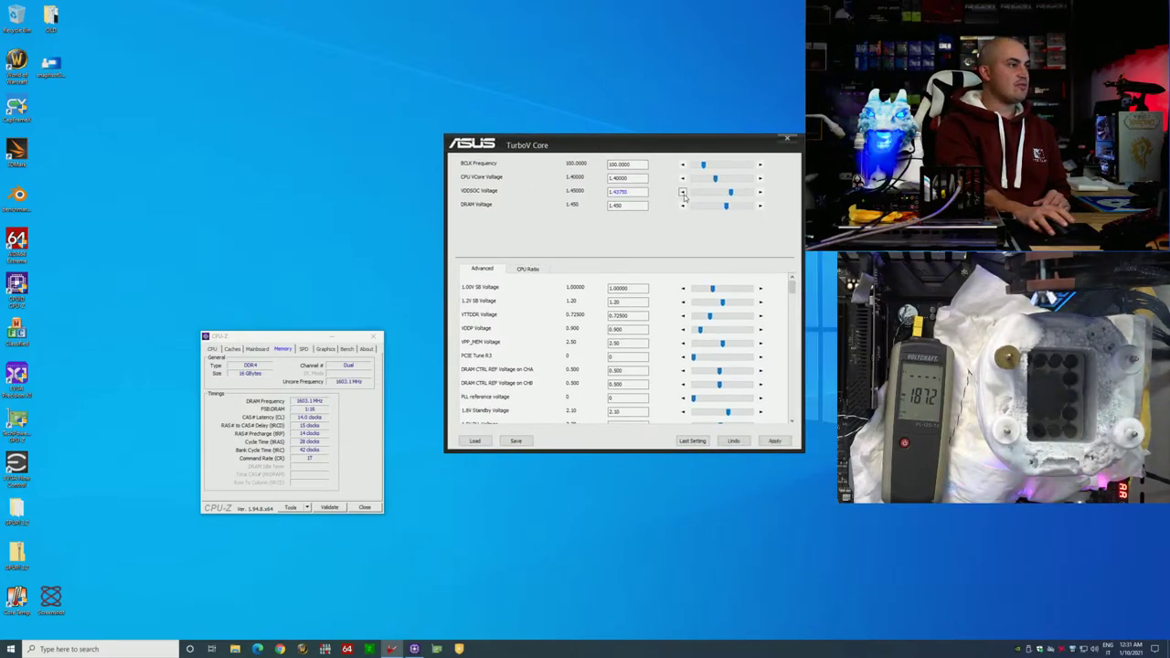
click(682, 192)
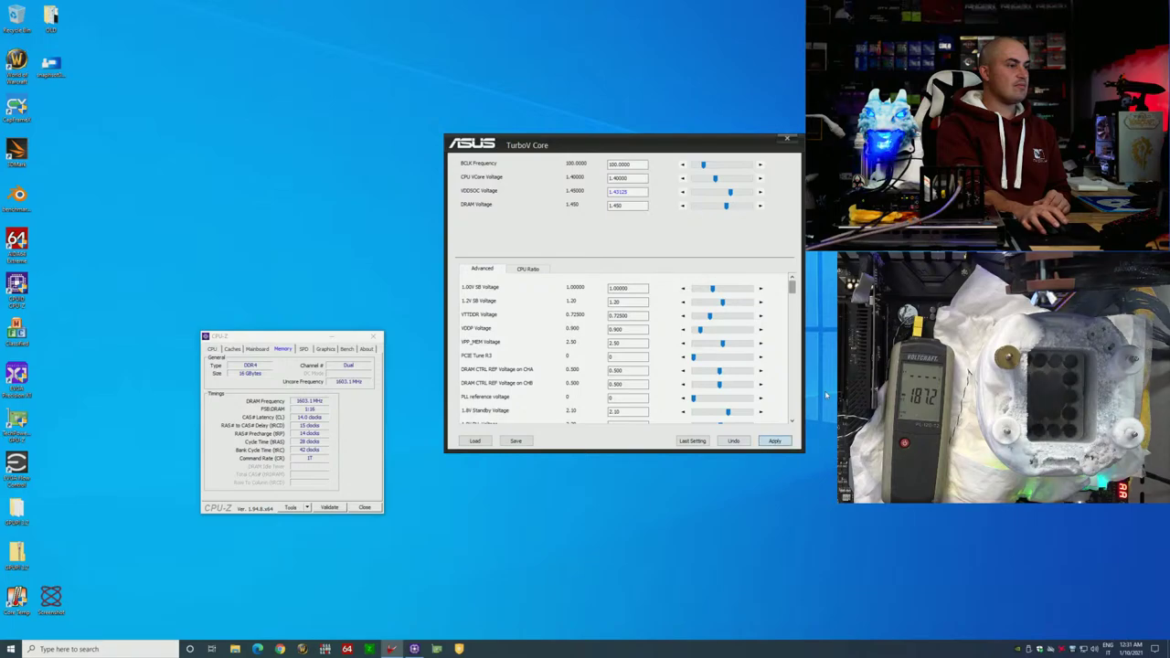
click(682, 192)
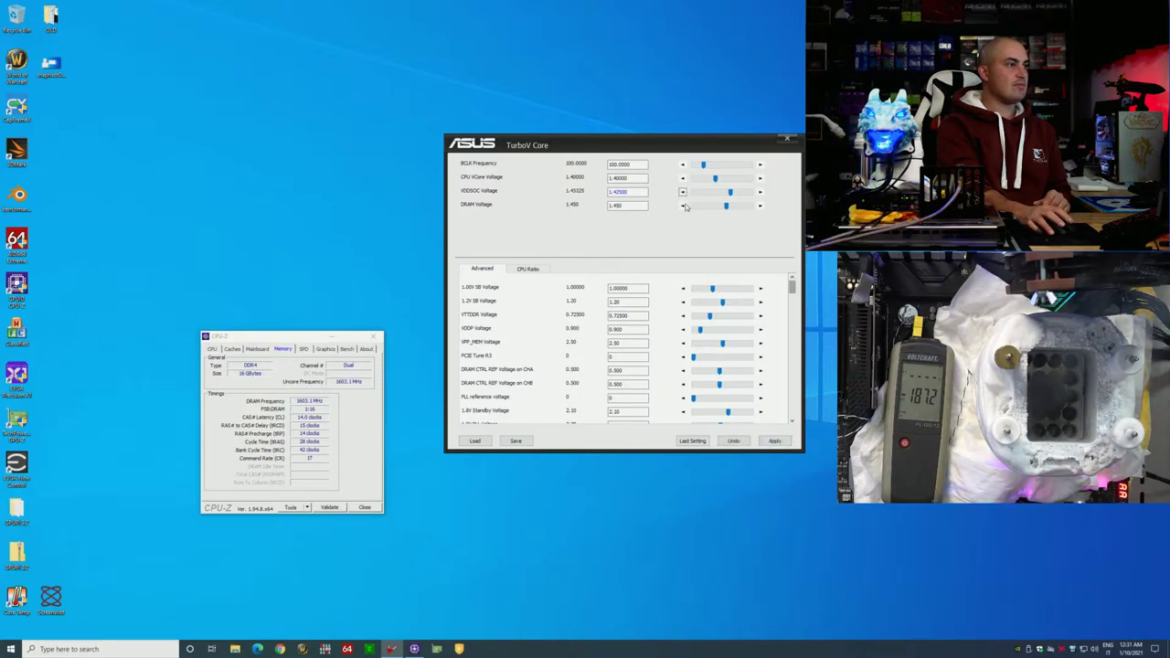
click(774, 440)
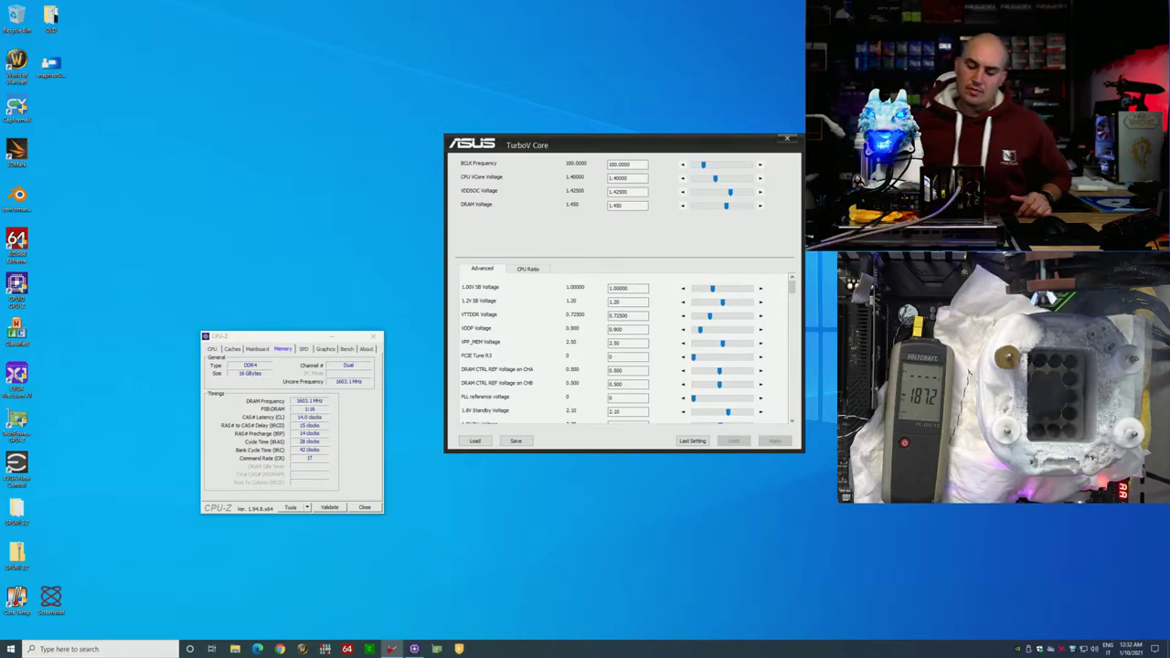
Step: Reposition the CPU-Z and TurboV Core windows, then lower the VDDSOC Voltage to 1.40000 and apply it
drag(293, 337, 309, 157)
drag(528, 150, 506, 229)
click(661, 272)
click(661, 272)
click(752, 521)
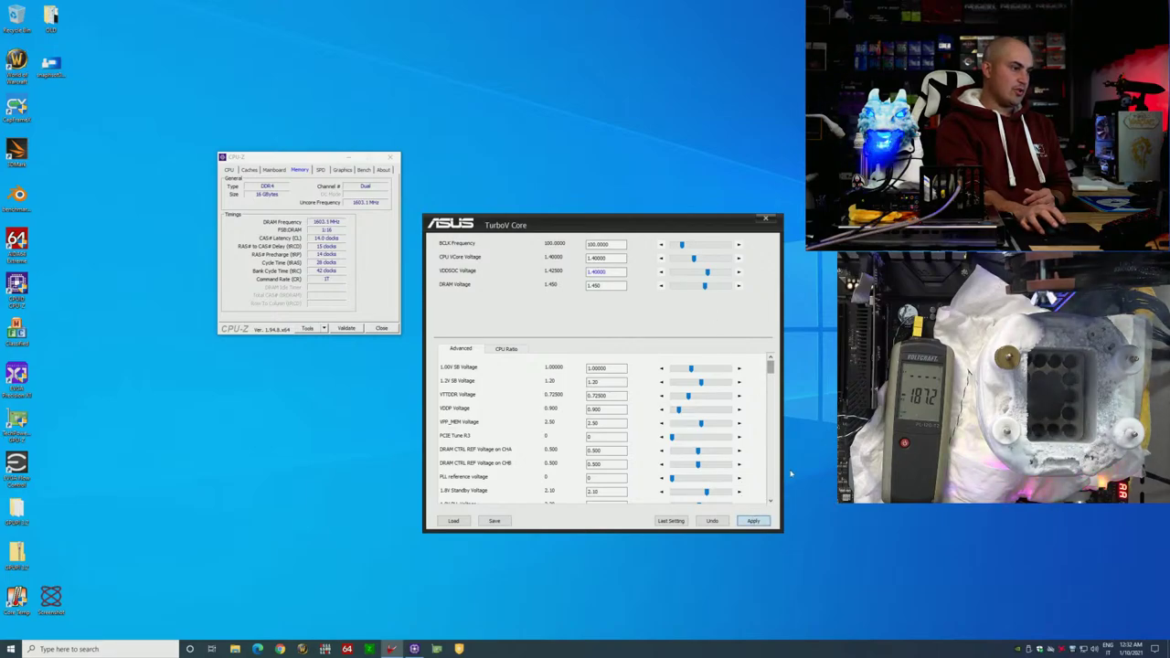
Step: Arrange the TurboV Core, CPU-Z and BenchMate windows so that all three are accessible on the desktop
drag(592, 217, 671, 207)
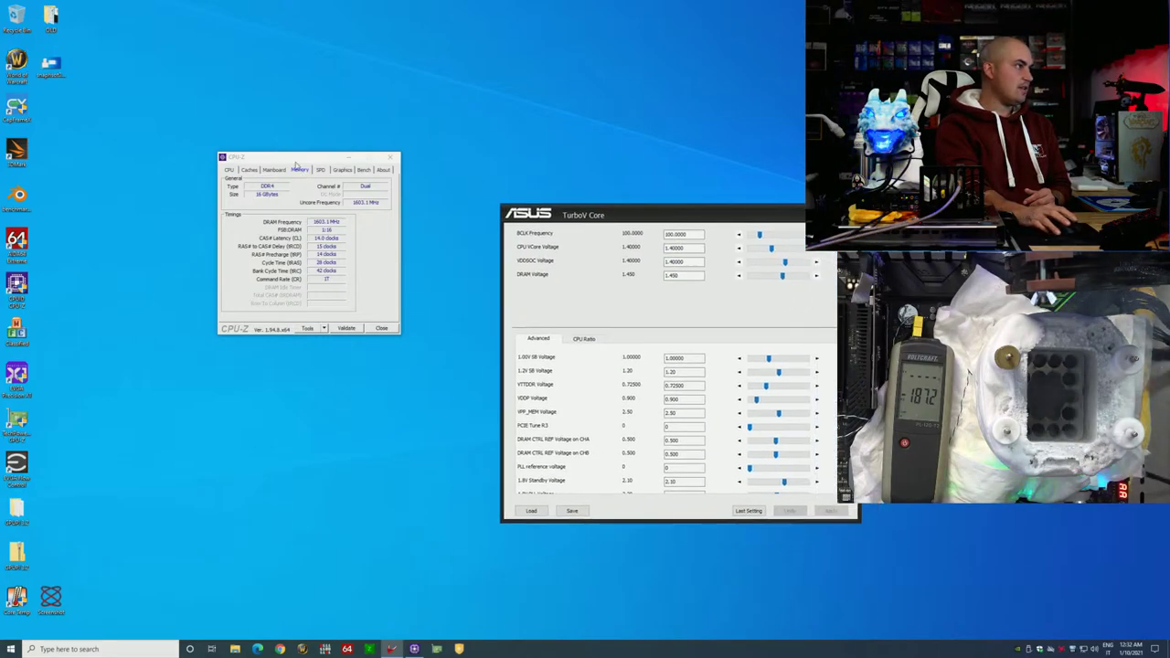
drag(297, 167, 316, 282)
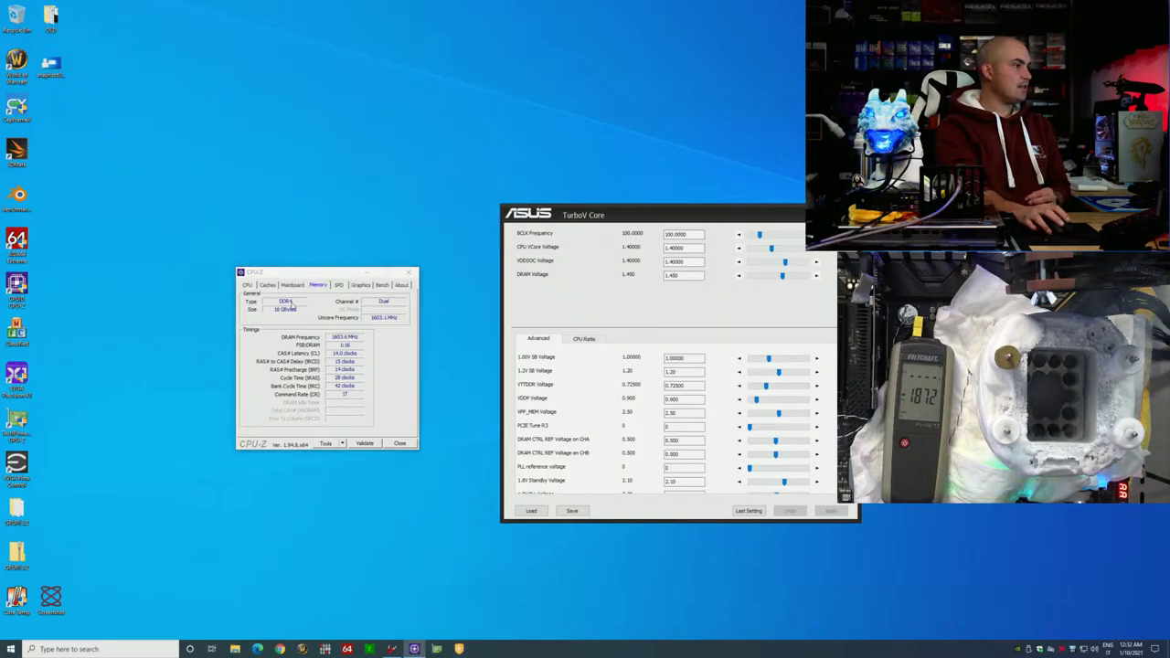
drag(293, 271, 346, 365)
click(502, 184)
drag(502, 185, 270, 25)
Step: Launch Super PI from BenchMate and open its setting for the digits of pi to calculate
click(161, 187)
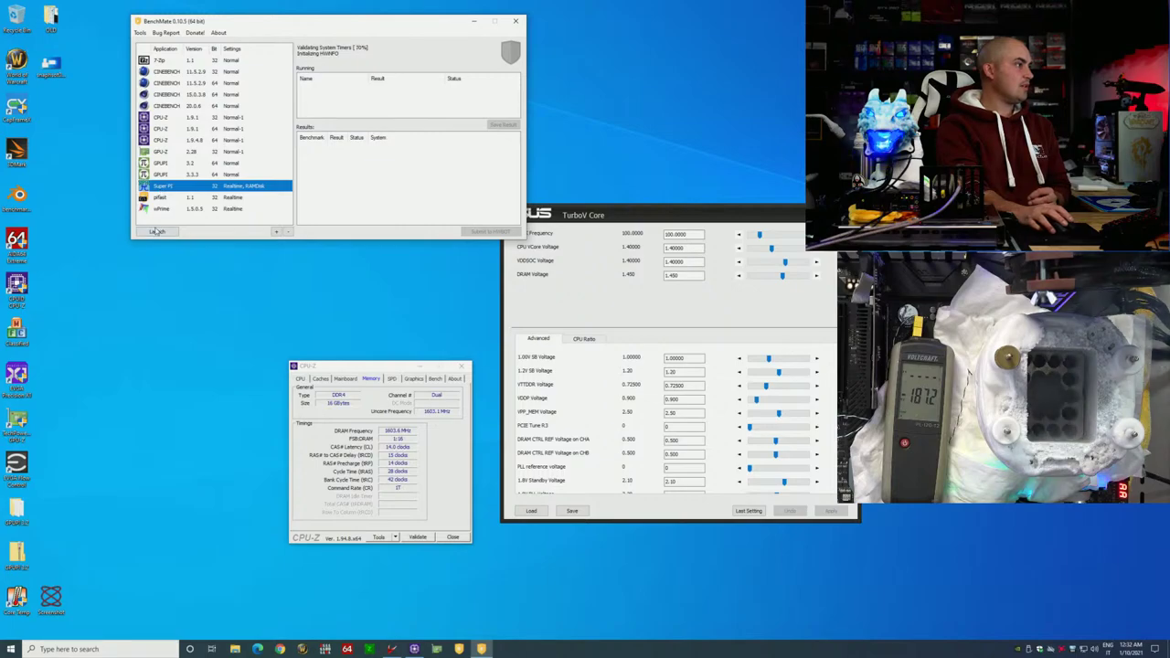
click(156, 231)
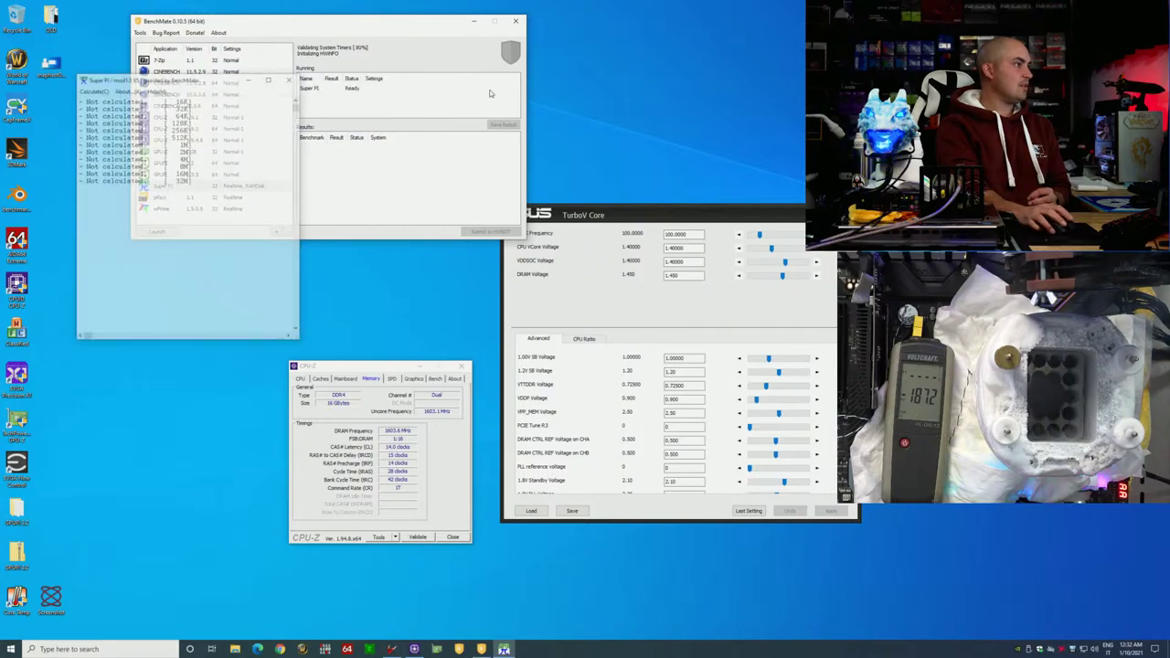
click(94, 89)
click(103, 101)
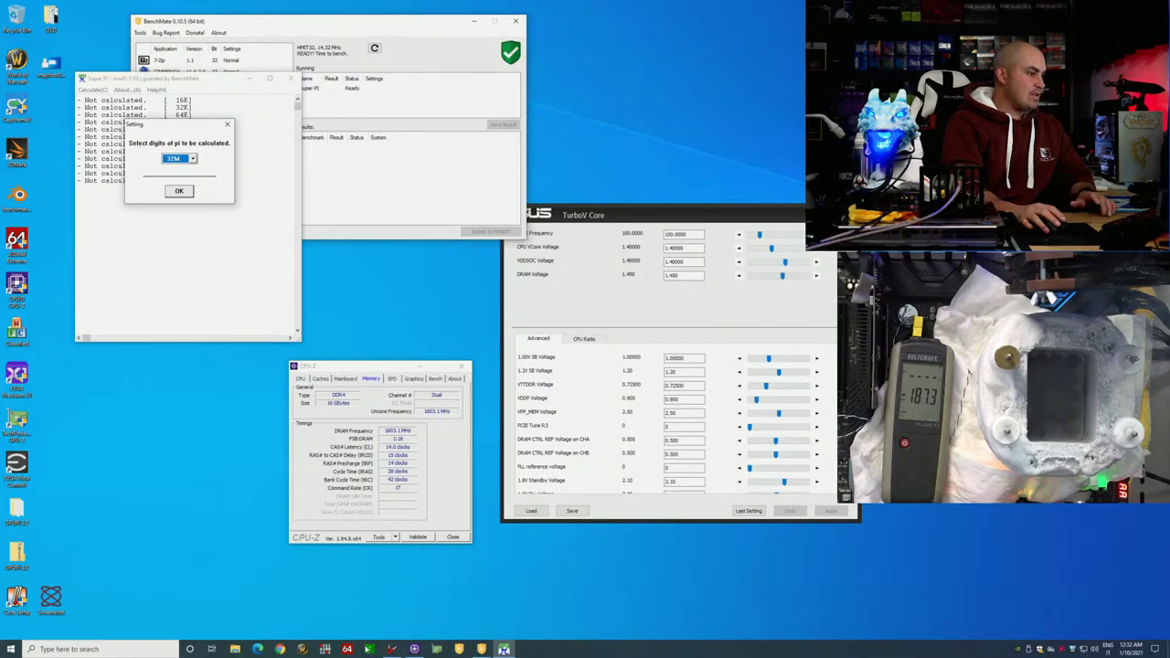
Step: Raise the CPU VCore Voltage to 1.80000 in TurboV Core and apply it
mouse_move(387, 651)
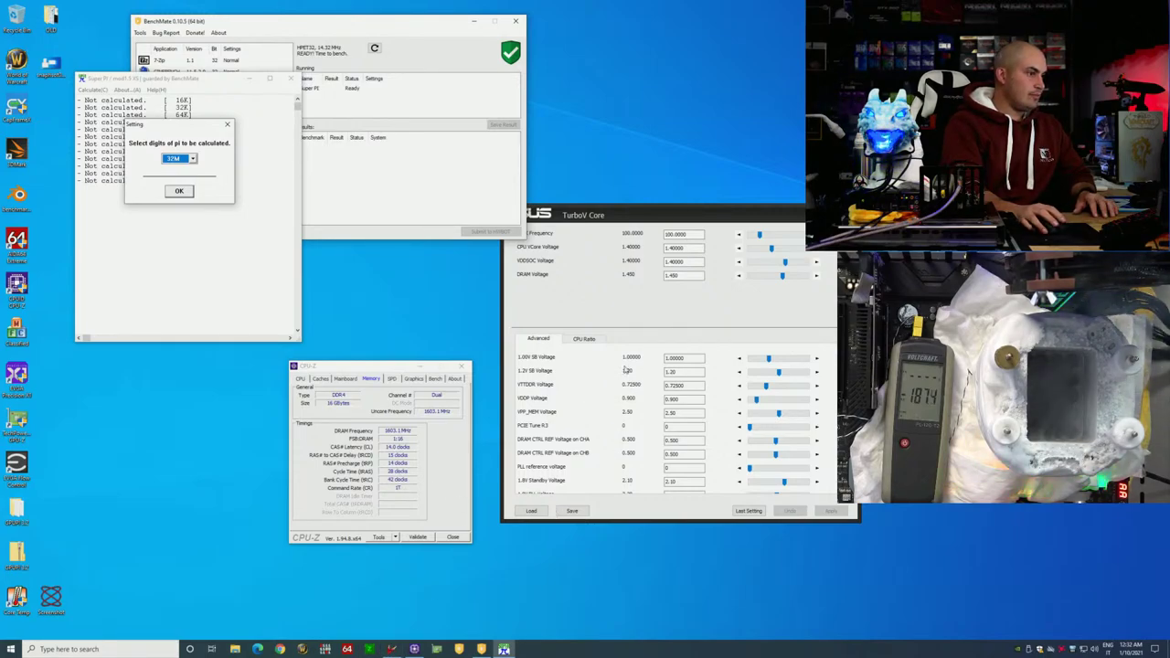
drag(770, 250, 785, 251)
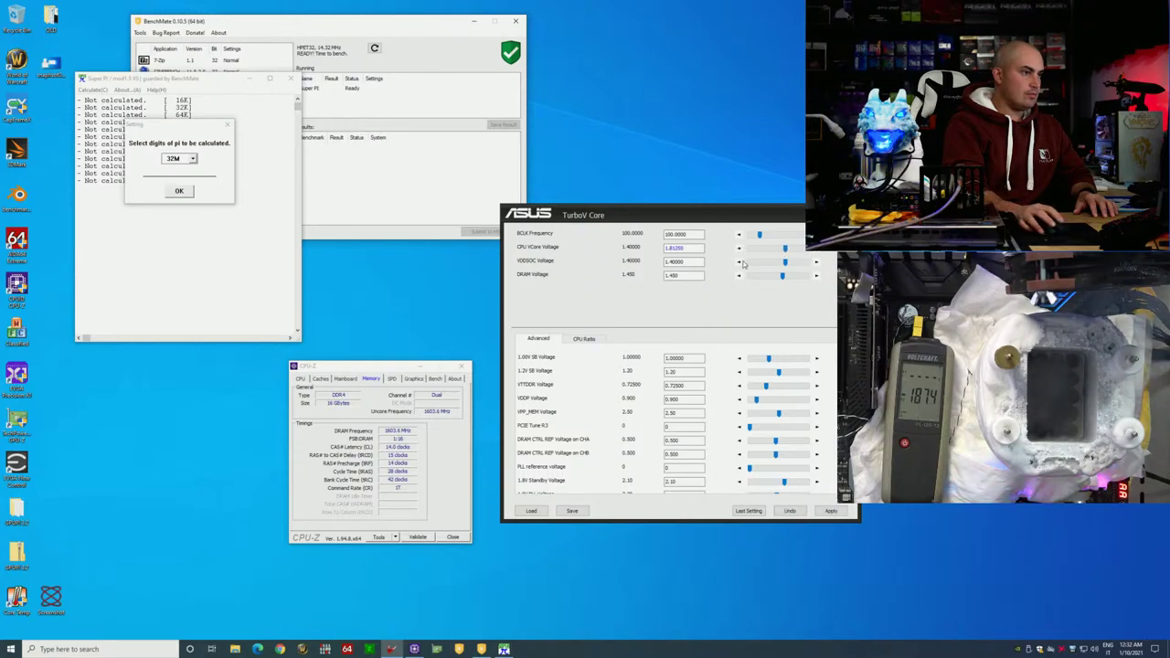
click(830, 512)
Step: Set the CPU ratio of all active cores to 58.50 and on to 59.00, applying each value
click(598, 340)
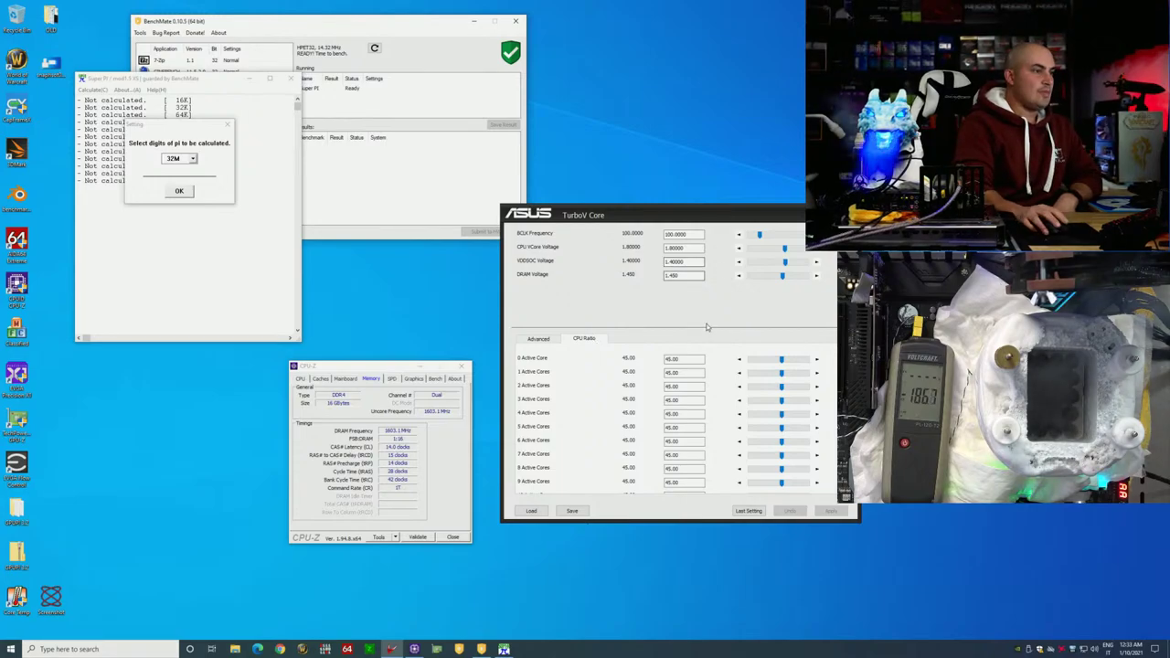
drag(783, 360, 803, 362)
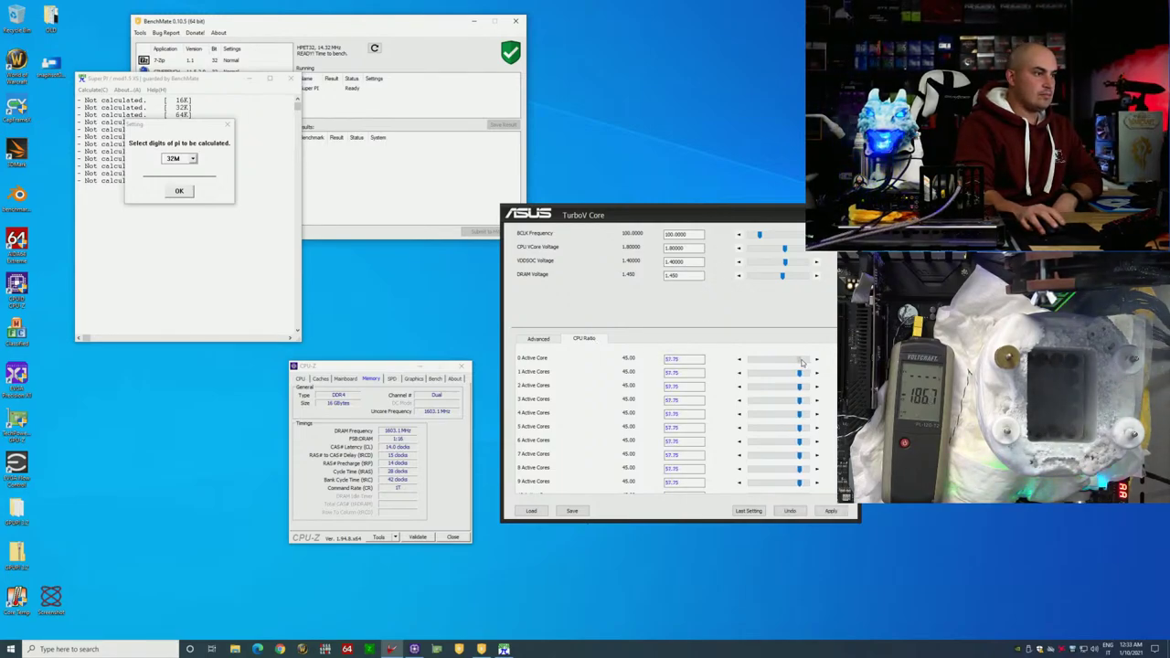
click(831, 510)
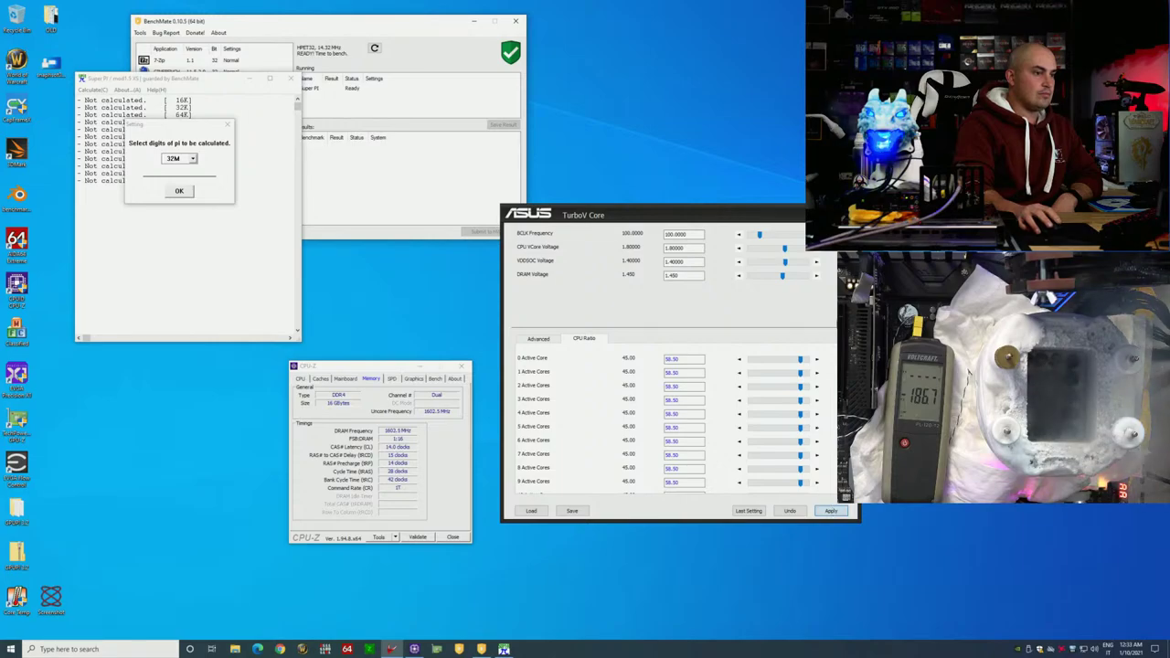
drag(729, 220, 732, 253)
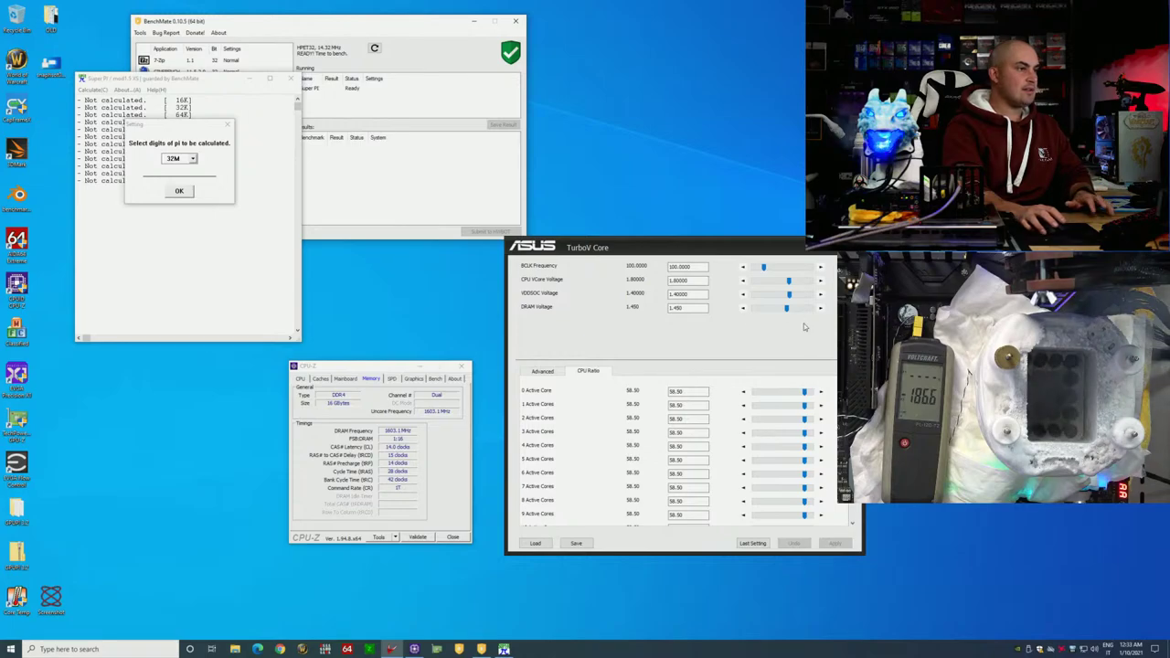
click(821, 392)
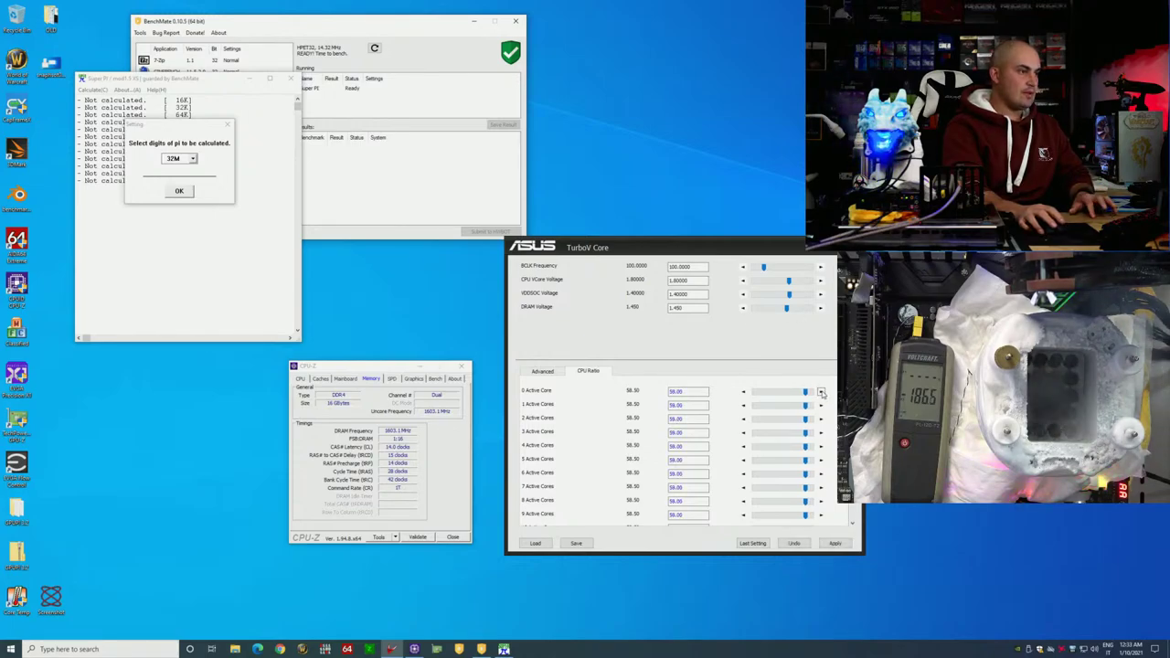
click(835, 543)
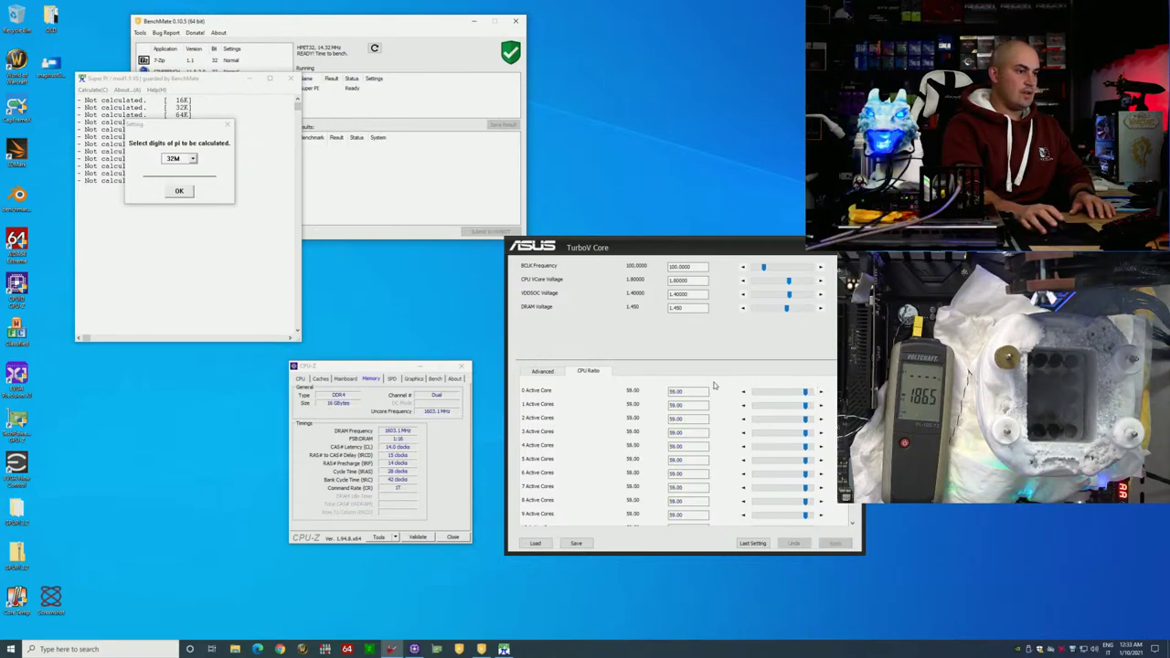
Step: Run a 1M Super PI calculation and dismiss its finish message
click(184, 161)
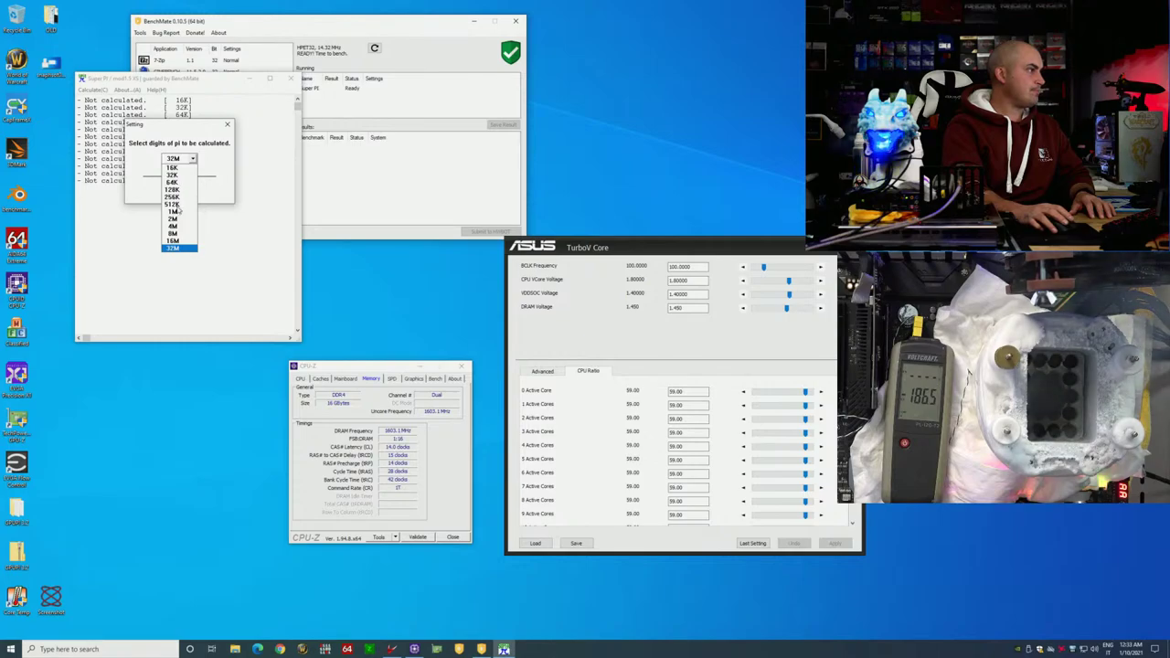
click(173, 211)
click(181, 191)
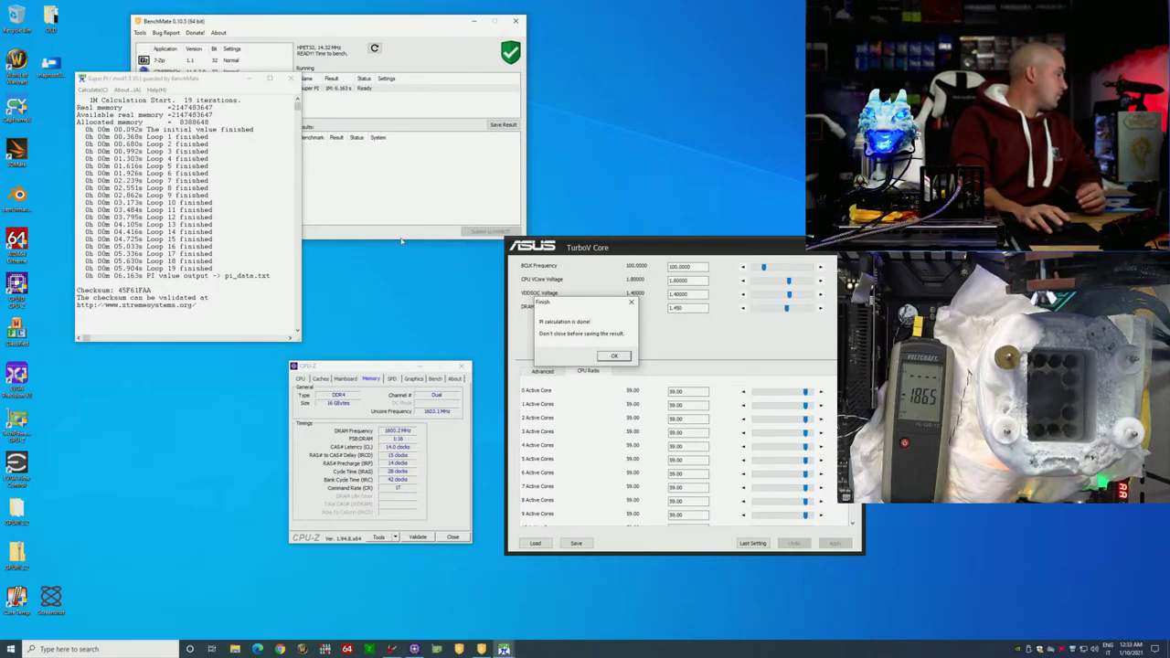
drag(595, 309, 461, 278)
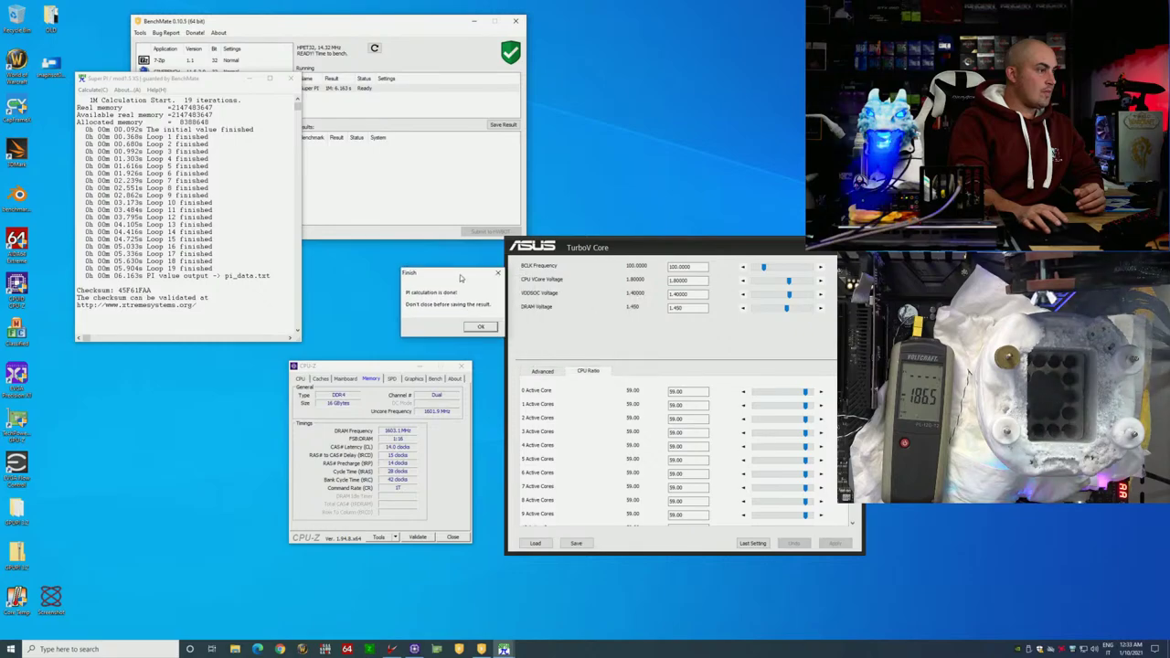
click(477, 327)
Step: Raise the CPU ratio of all active cores to 60.00, apply it, and start another 1M Super PI calculation
click(821, 392)
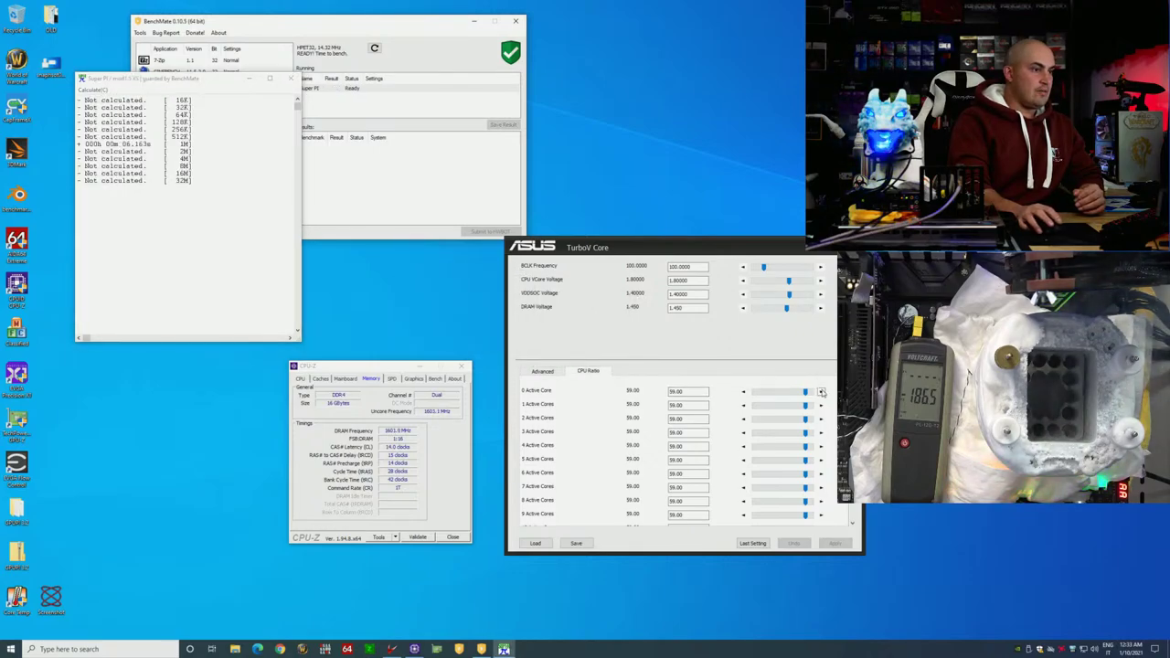
click(832, 545)
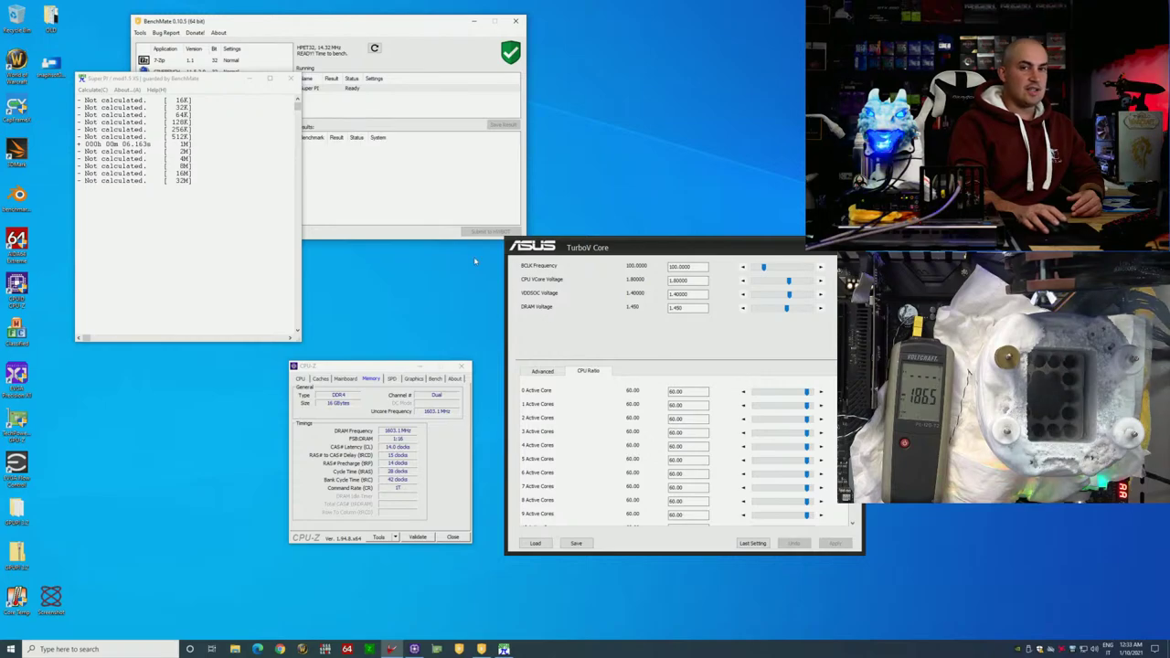
click(102, 90)
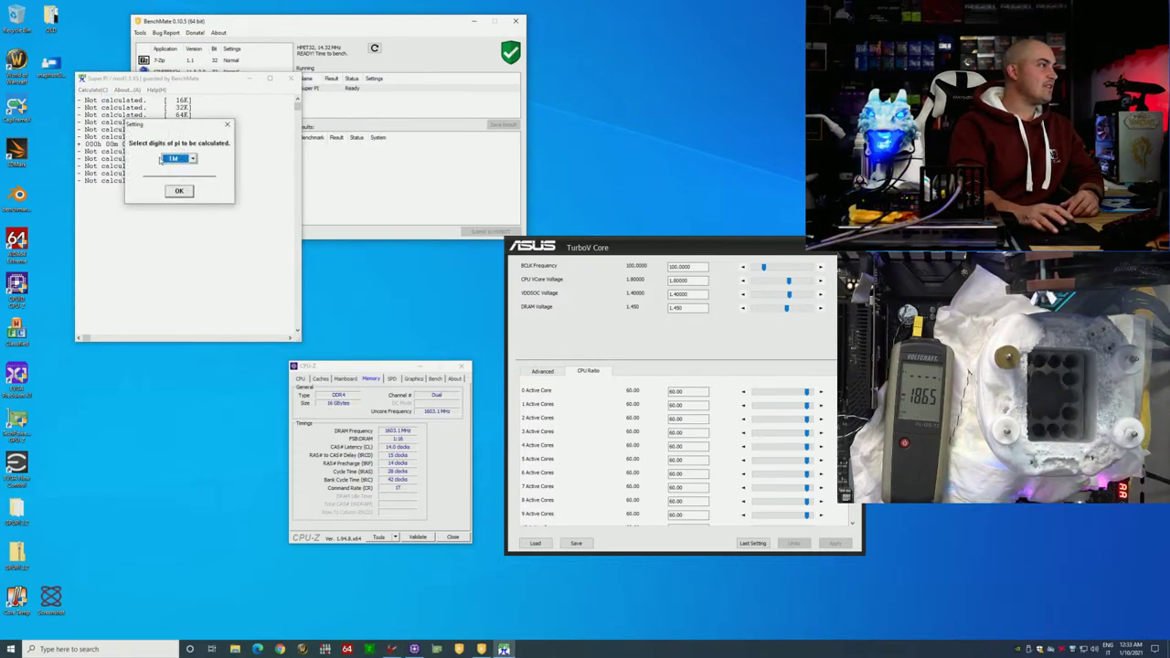
click(182, 191)
click(178, 191)
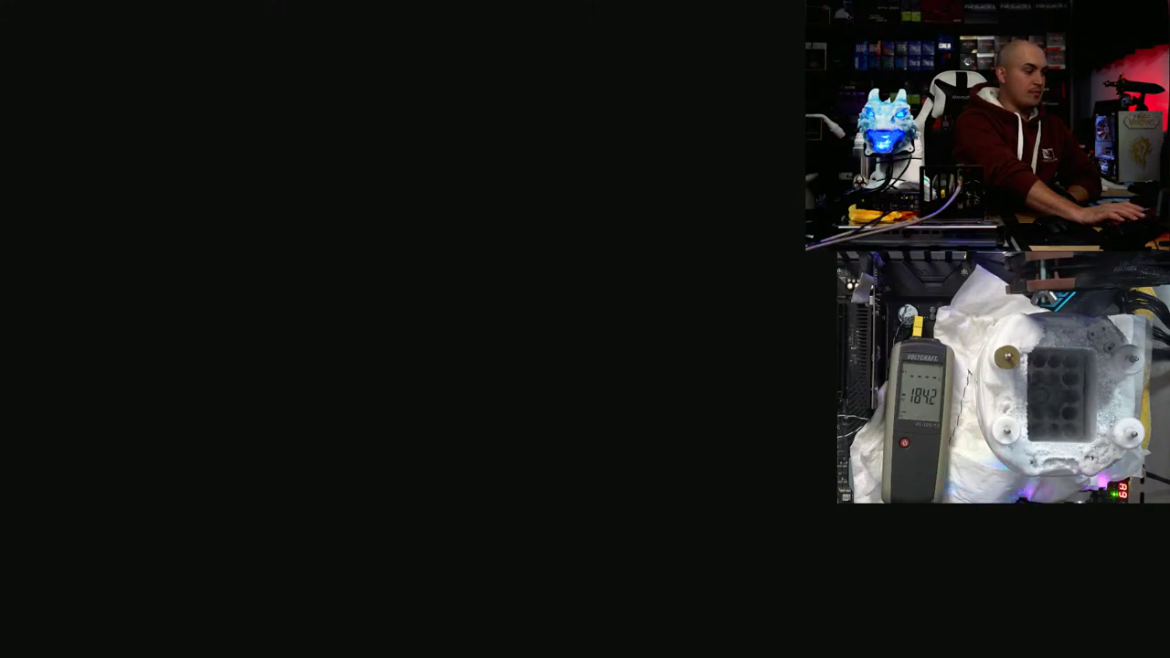
Step: Load the saved BIOS profile 7, 5950 LN2, and check the target frequencies in Extreme Tweaker
key(Right)
key(Right)
key(Right)
key(Right)
key(Right)
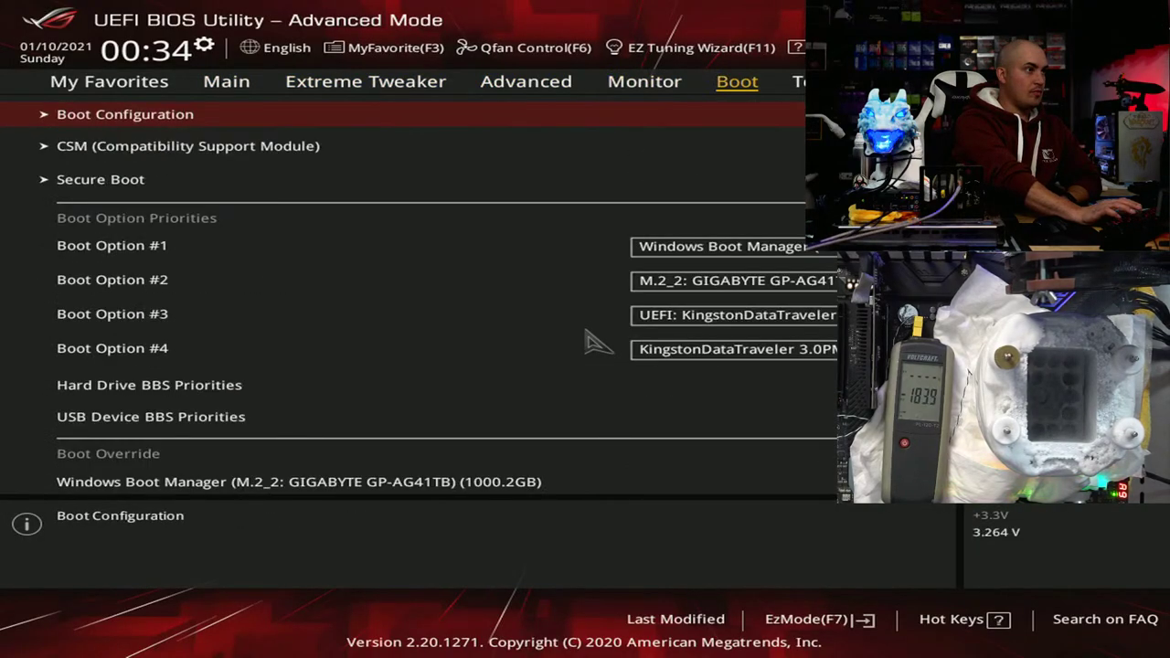
key(Down)
key(Down)
key(Down)
key(Return)
key(Down)
key(Down)
key(Down)
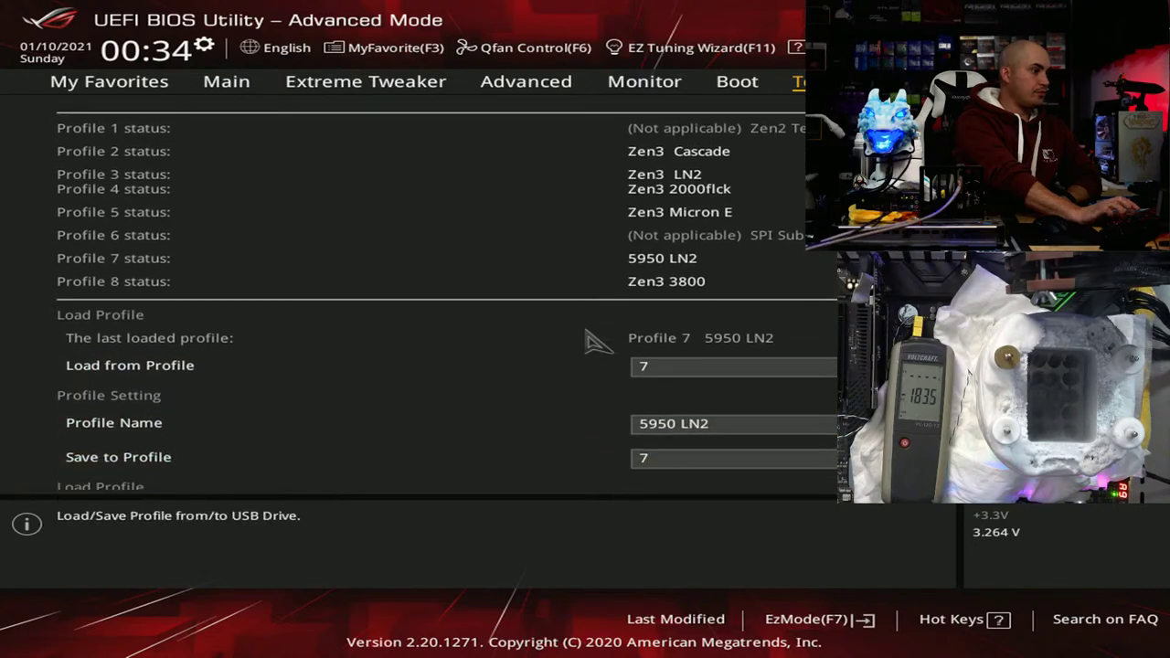
key(Up)
key(Up)
key(Down)
key(Return)
key(Return)
key(Left)
key(Left)
key(Left)
key(Left)
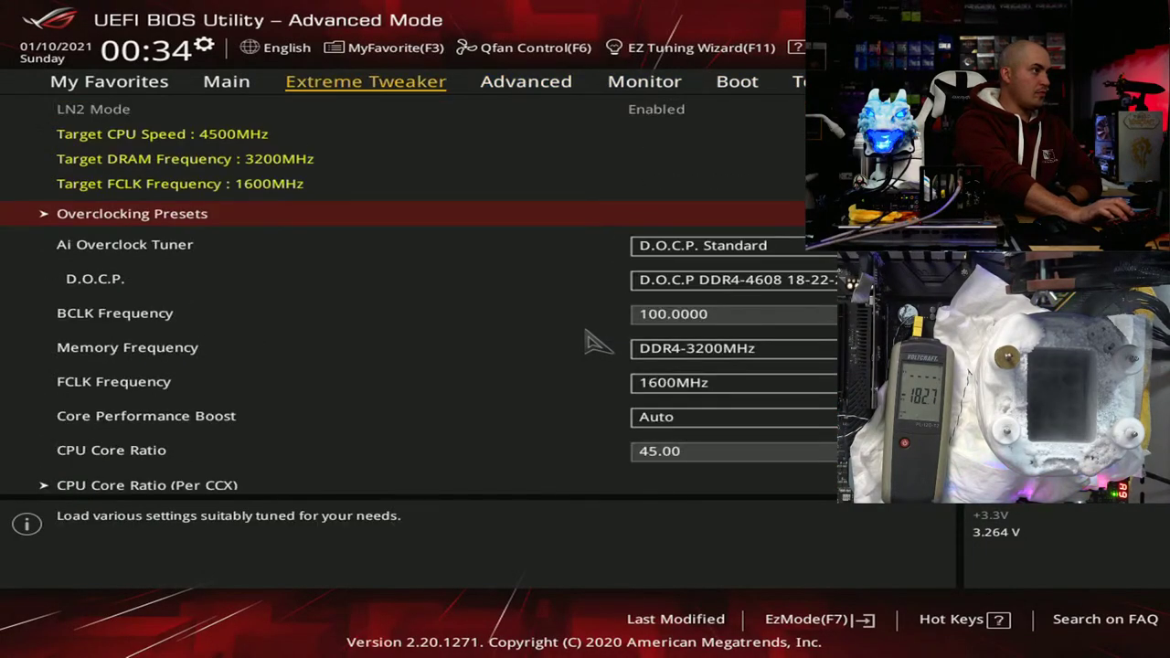
Step: Set CCD Control to 1 CCD in the advanced CPU Configuration
key(Right)
key(Down)
key(Up)
key(Down)
key(Down)
key(Down)
key(Up)
key(Up)
key(Up)
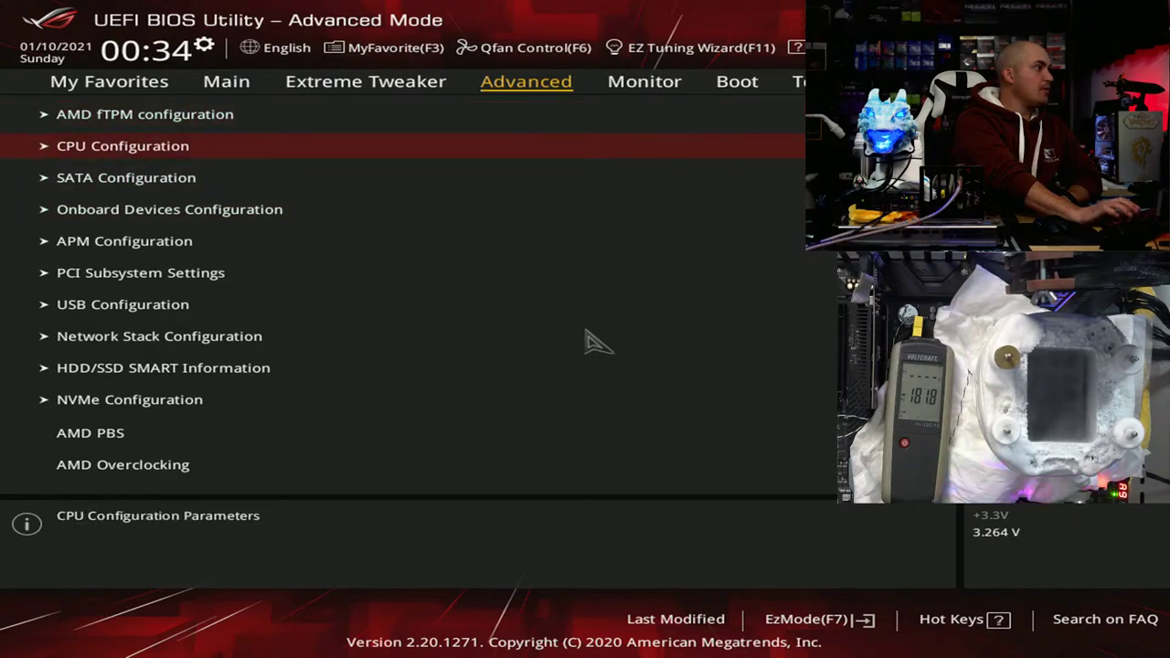
key(Down)
key(Return)
key(Down)
key(Down)
key(Down)
key(Down)
key(Down)
key(Down)
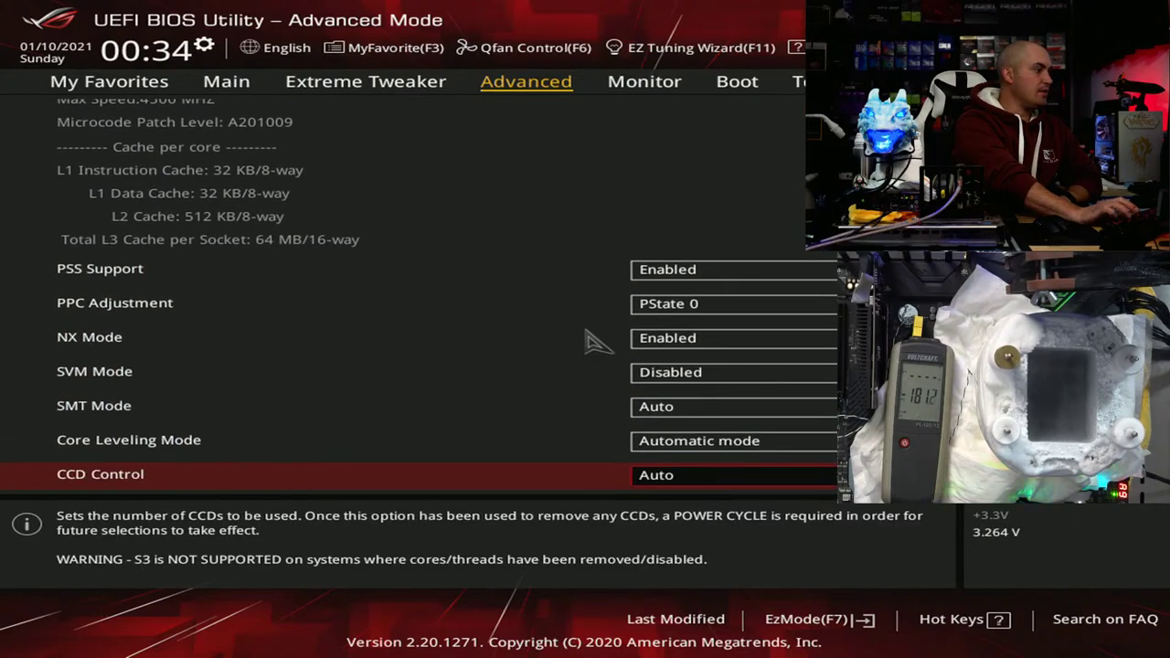
key(Return)
key(Down)
key(Return)
Step: Set SMT Mode to Disabled in the CPU Configuration
key(Up)
key(Up)
key(Return)
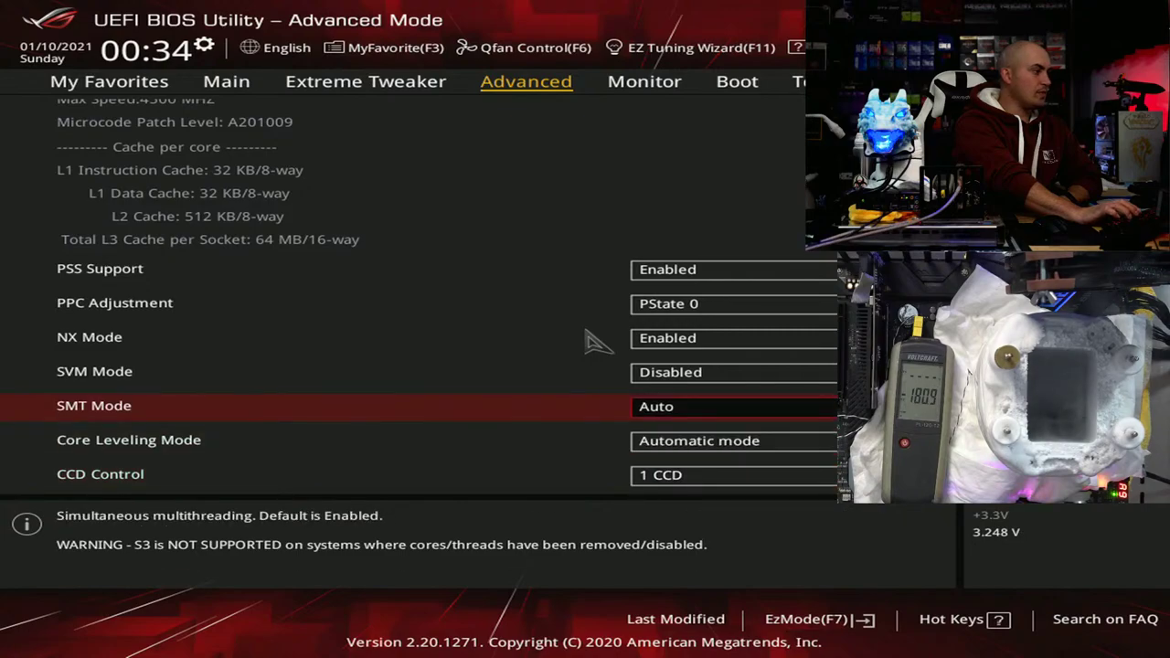
key(Up)
key(Return)
key(Up)
key(Up)
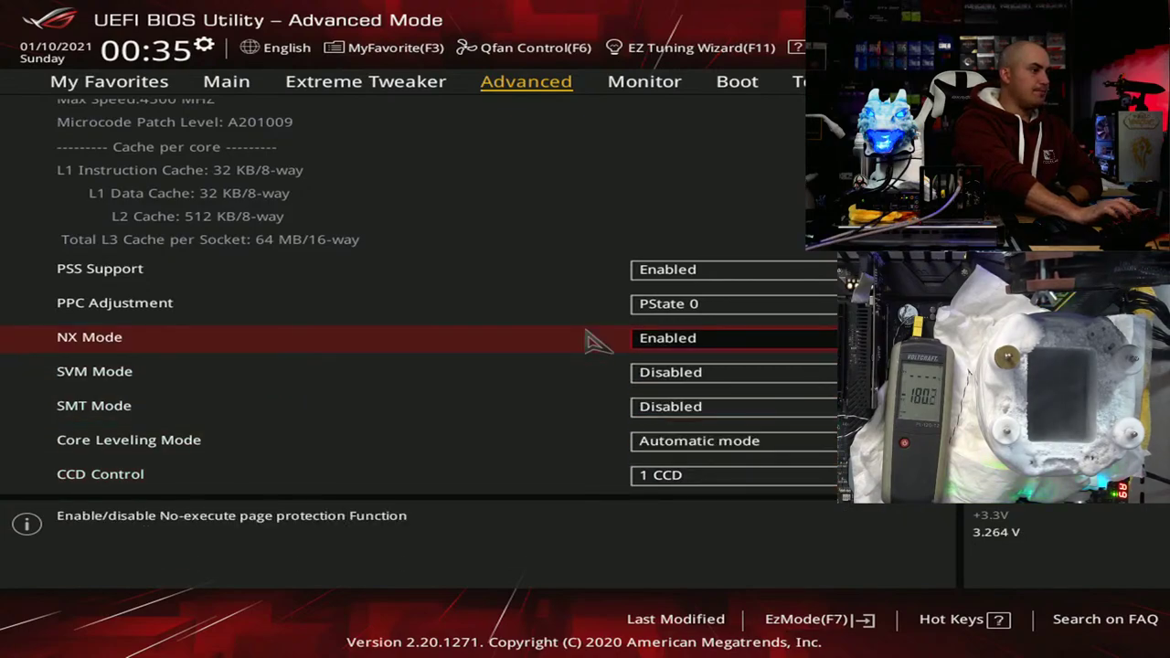
Step: Leave the CPU Configuration, save the BIOS changes and restart
key(Escape)
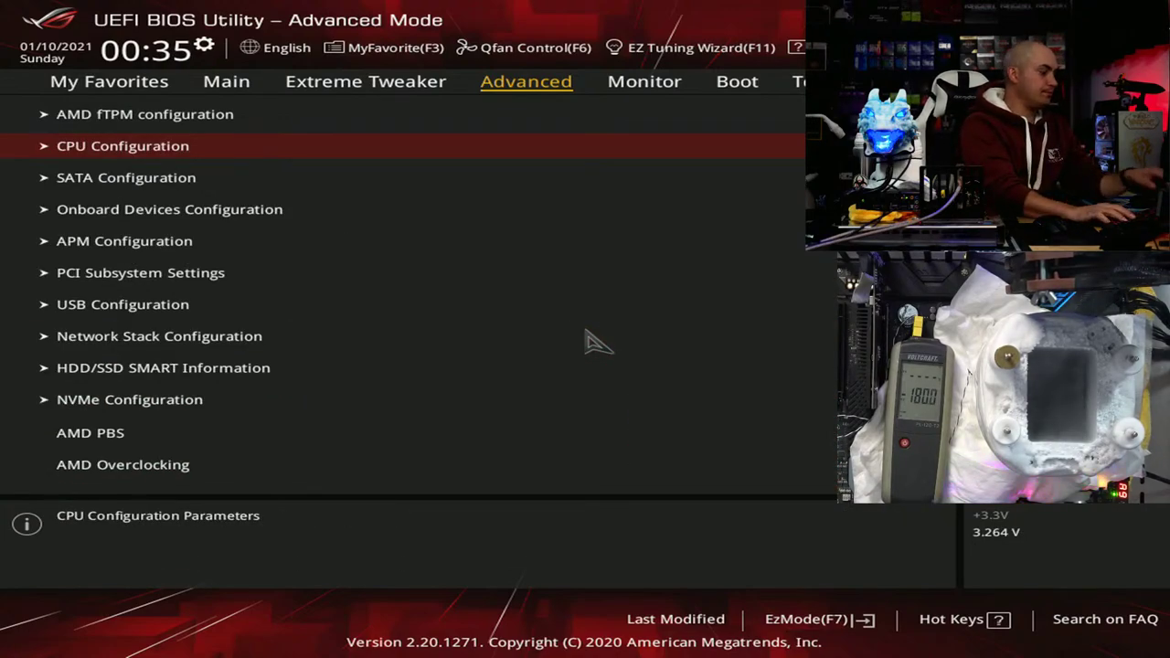
key(Escape)
key(Escape)
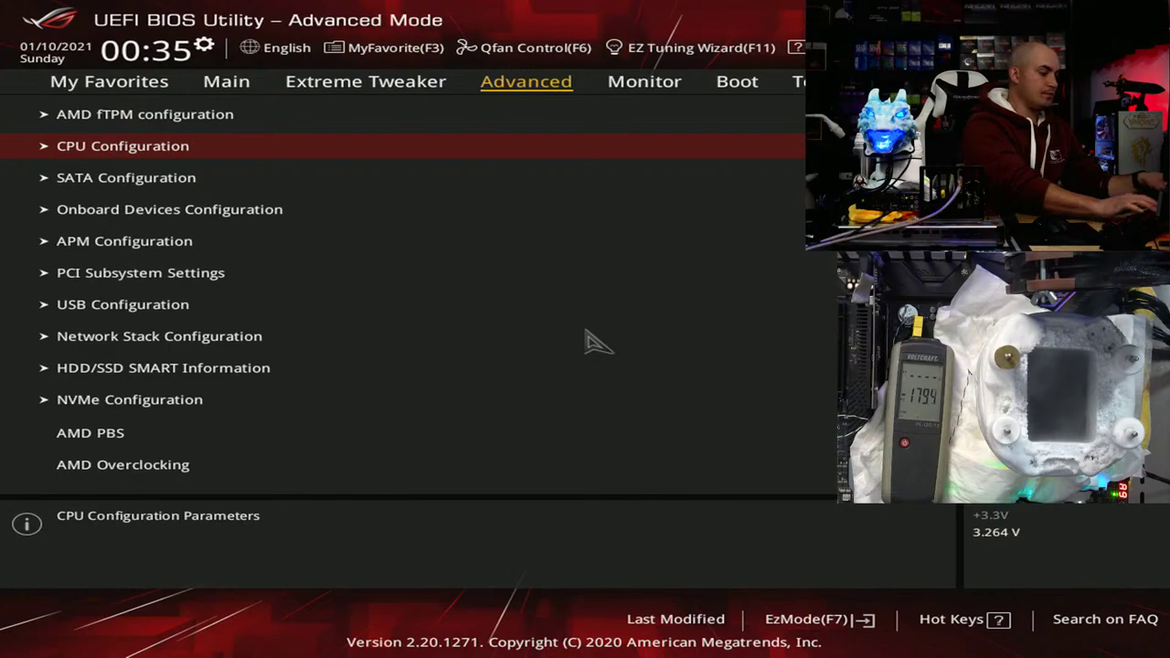
key(F10)
key(Return)
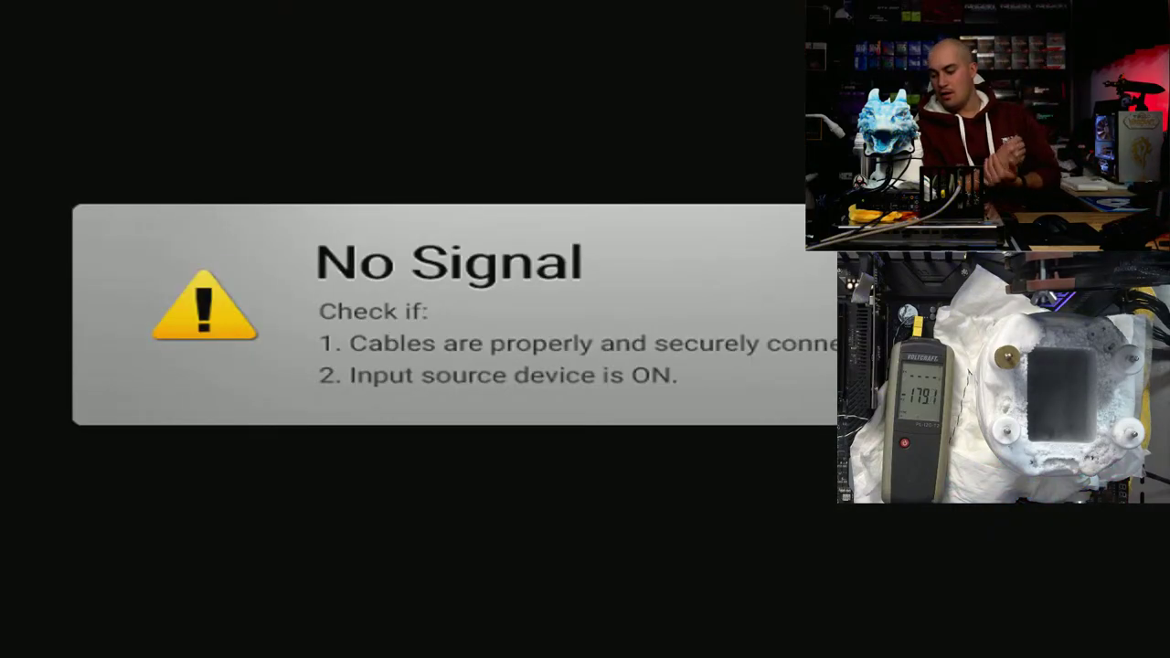
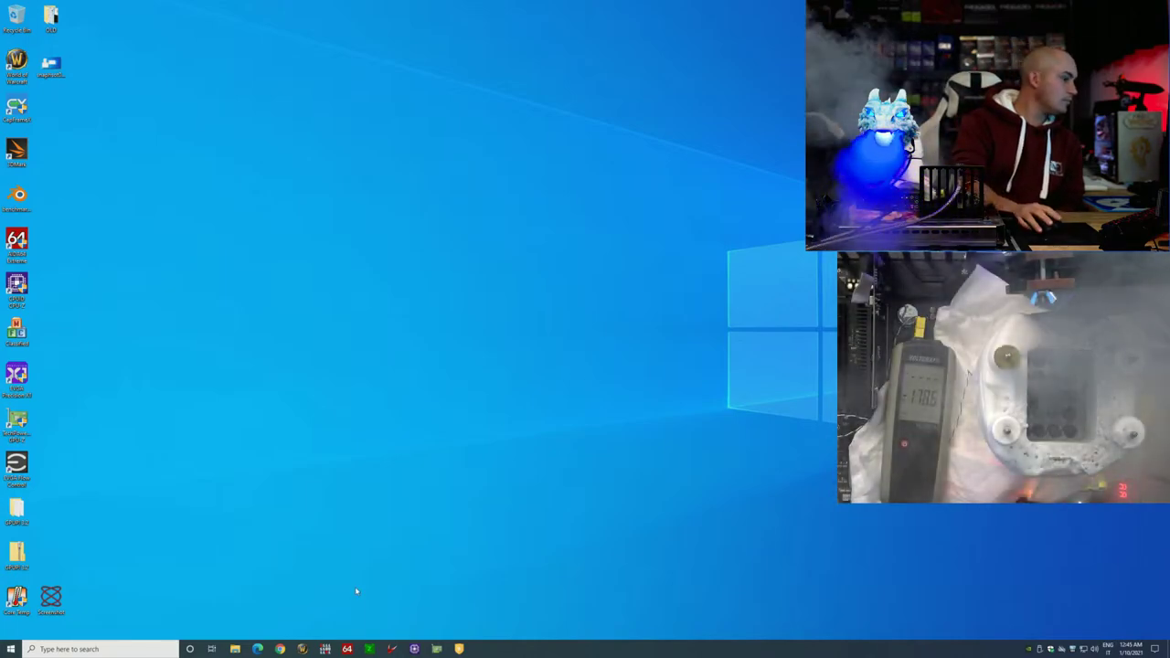
Step: Open TurboV Core and BenchMate, then set the CPU VCore Voltage to 1.82500 and apply it
click(392, 649)
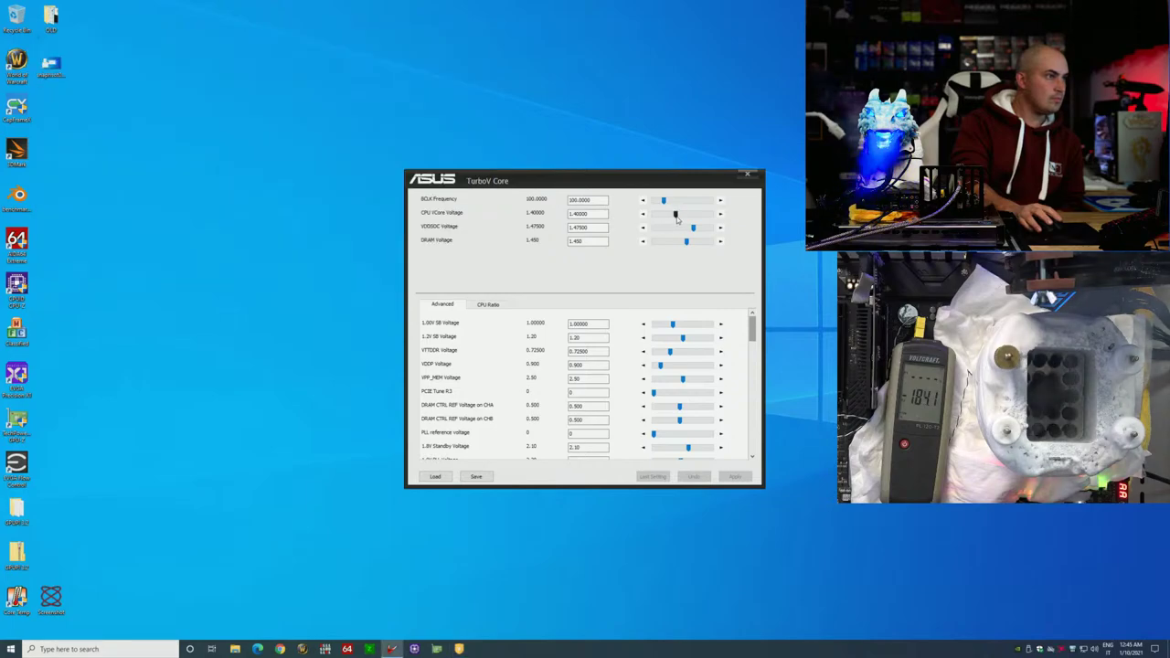
drag(676, 213, 691, 216)
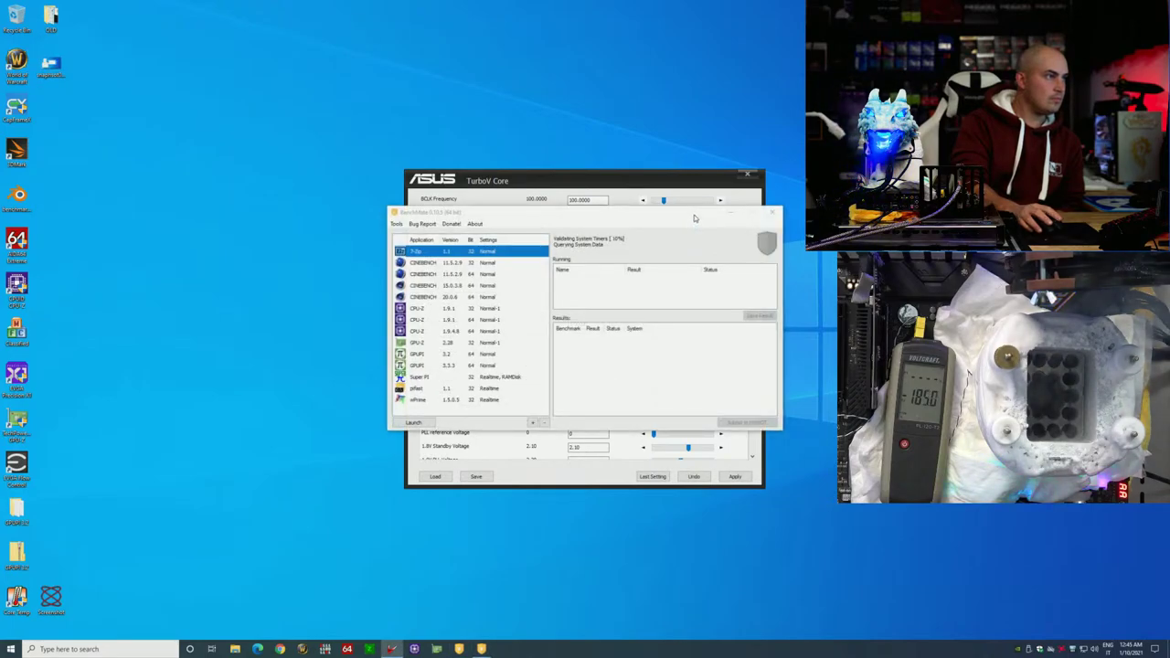
click(644, 213)
click(644, 214)
click(720, 214)
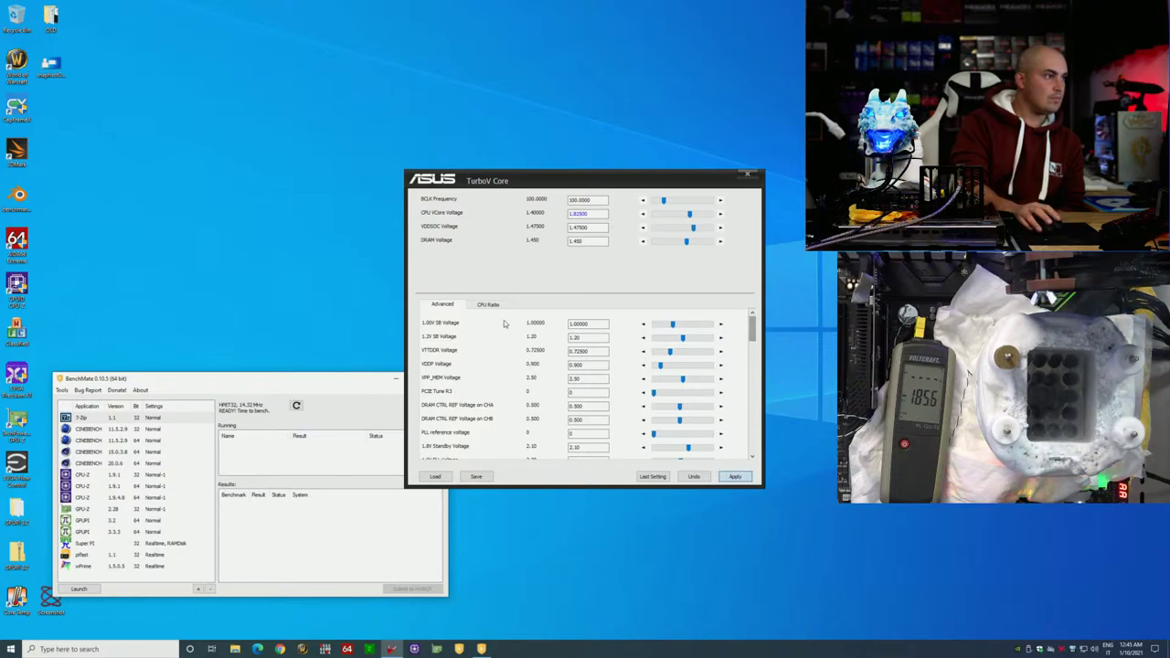
Step: Set the CPU ratio of all active cores to 55.50 and apply it
click(488, 304)
drag(686, 325, 701, 327)
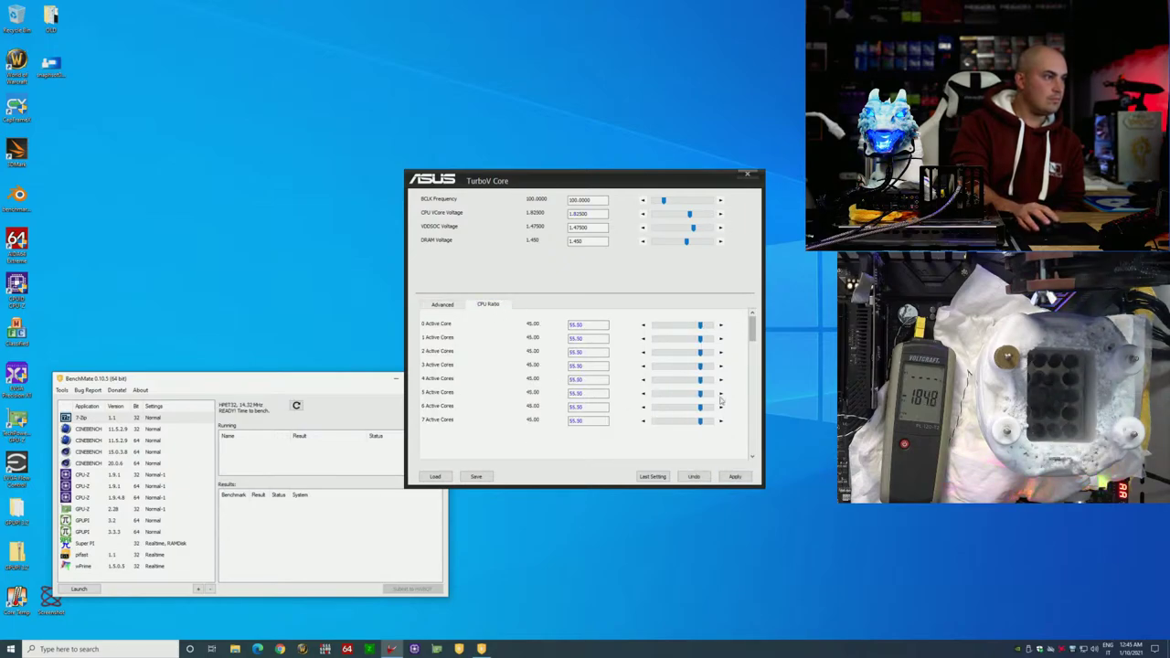
click(743, 476)
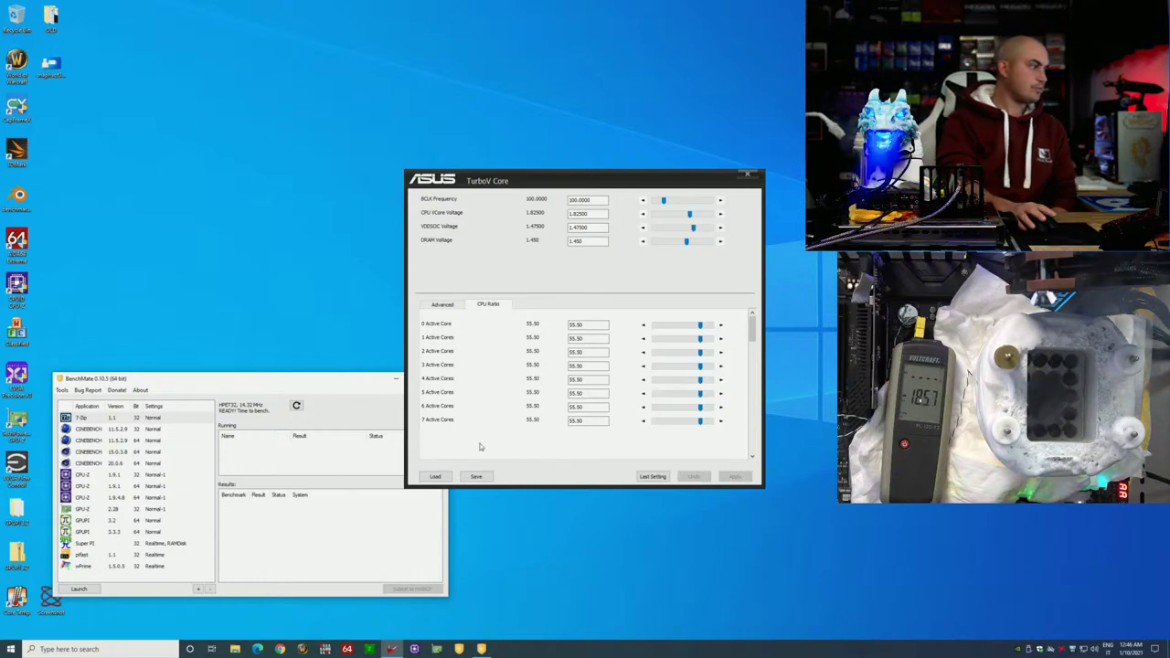
Step: Launch Super PI from BenchMate, arrange its window beside TurboV Core, and select 32M digits for the calculation
click(86, 543)
click(78, 589)
drag(212, 67, 300, 73)
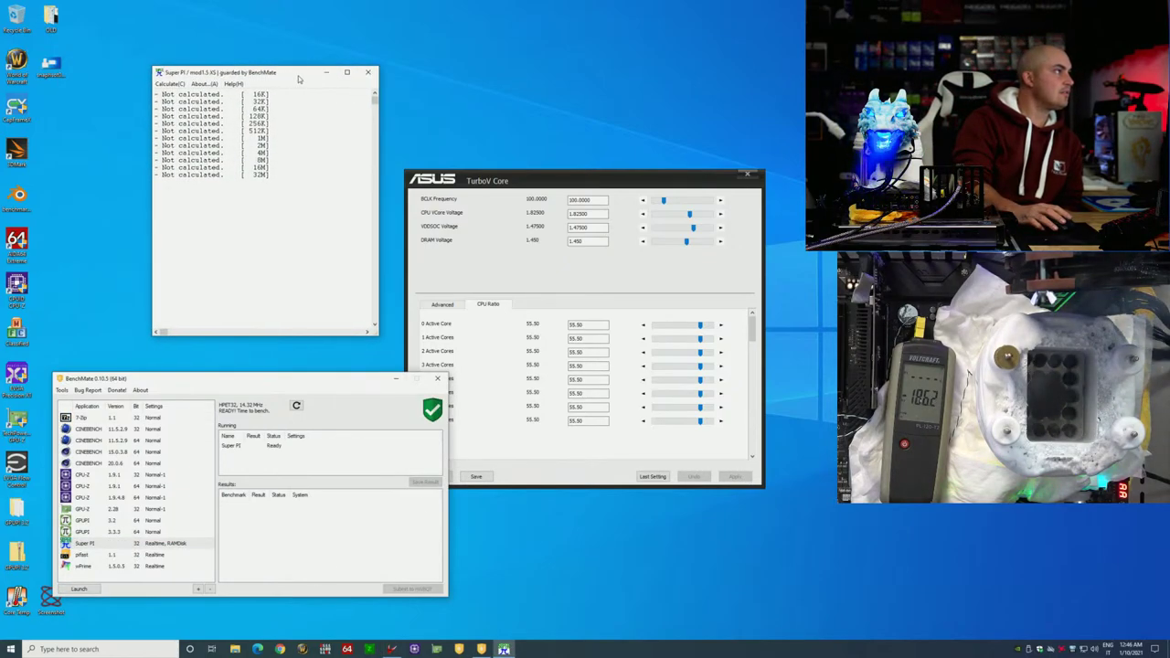
drag(522, 185, 585, 256)
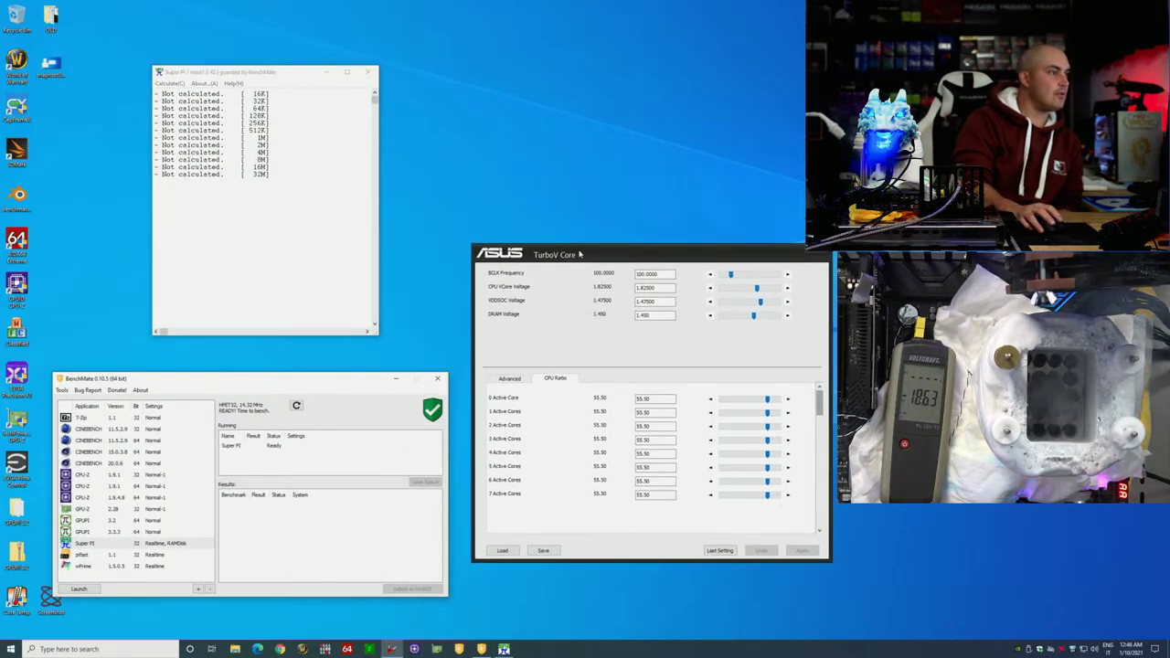
click(176, 84)
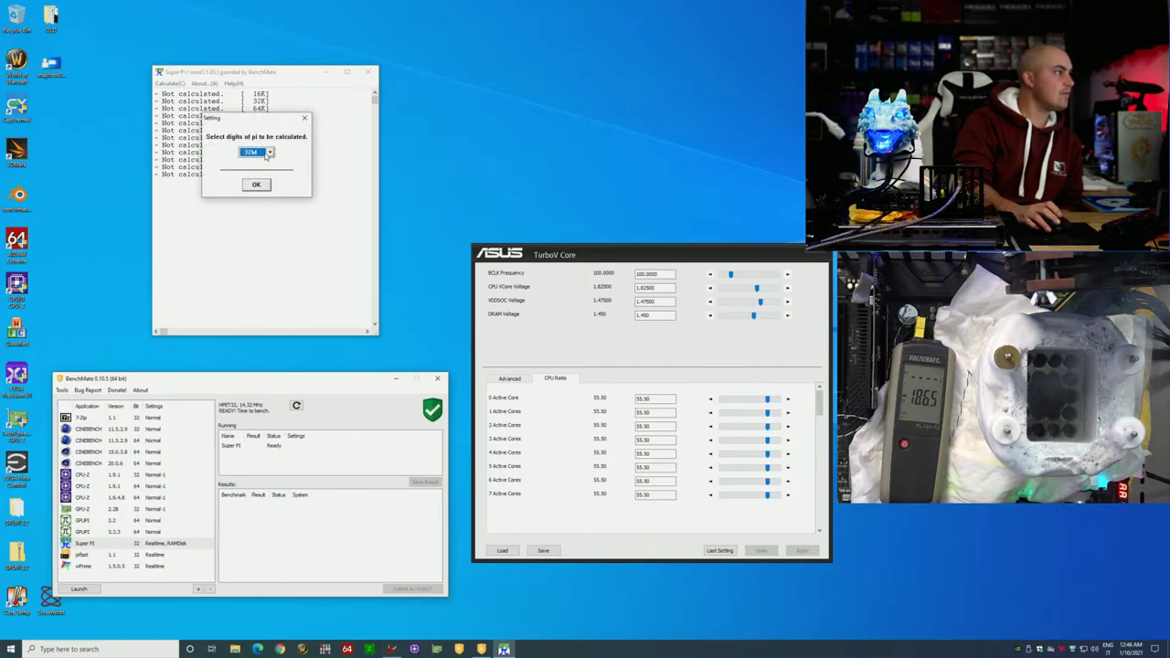
Step: Raise the CPU ratio of all active cores to 60.50 and apply it
click(793, 403)
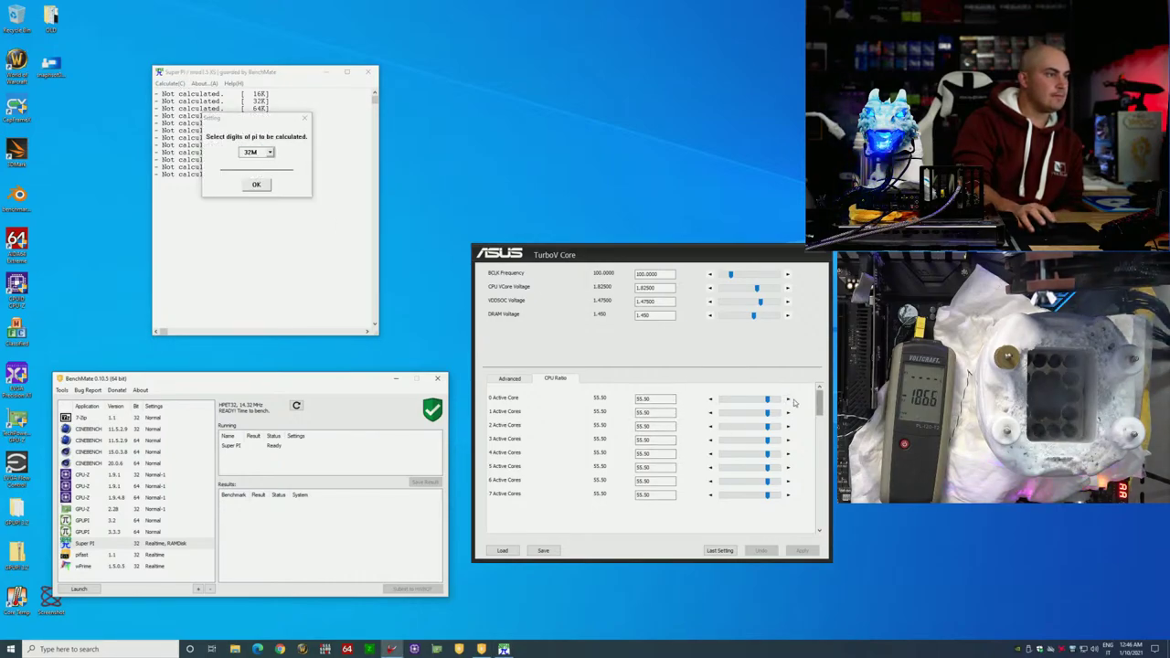
click(789, 400)
click(789, 401)
click(789, 401)
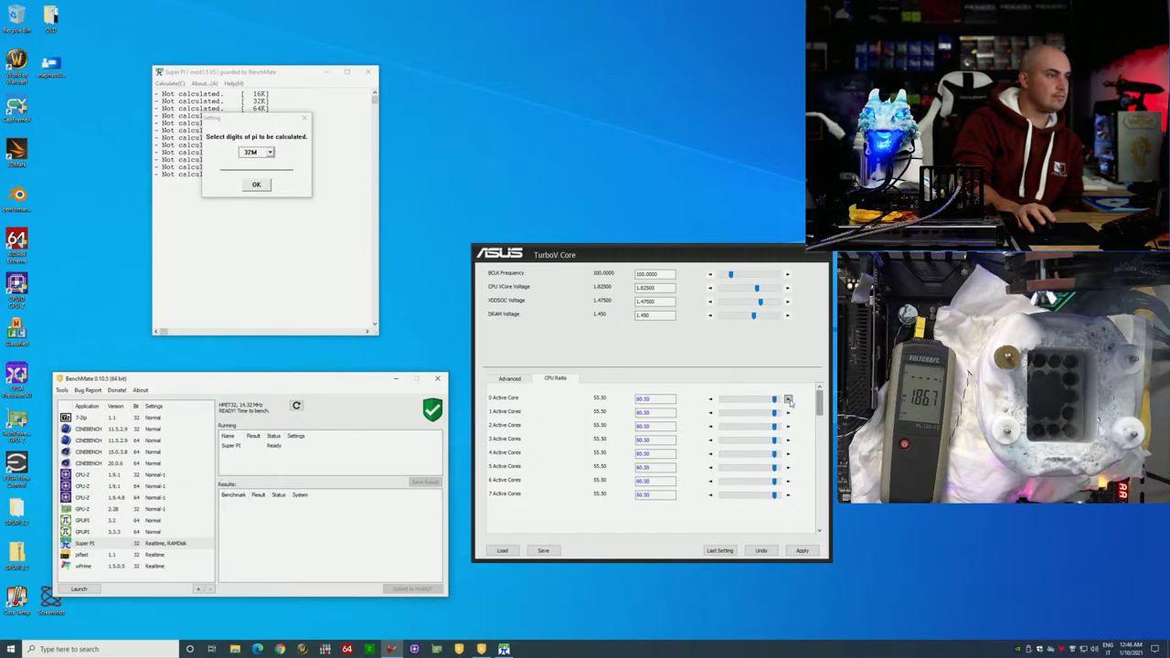
click(802, 550)
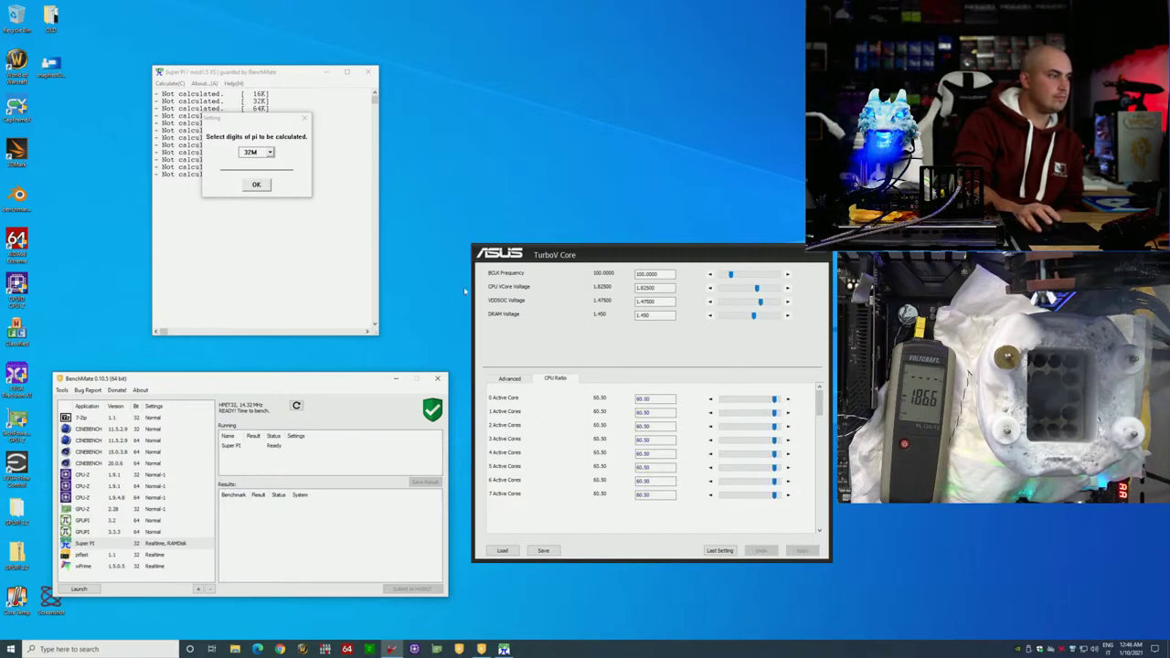
Step: Open CPU-Z, place it over the BenchMate window, and start the 32M Super PI calculation
double_click(16, 286)
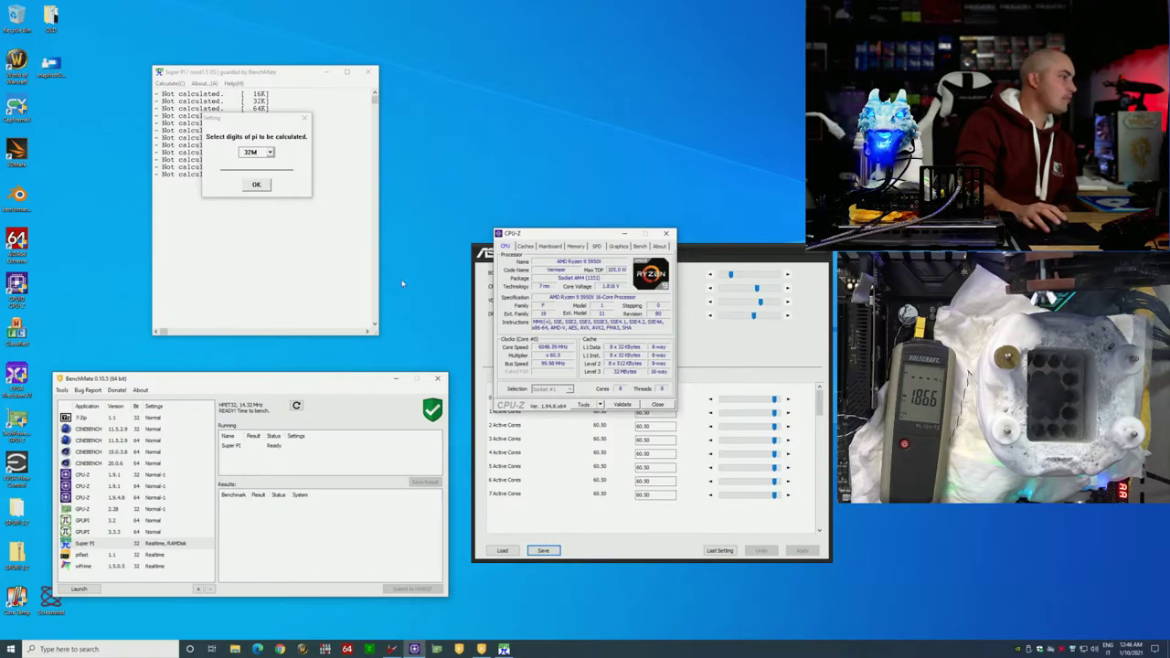
drag(532, 235, 258, 369)
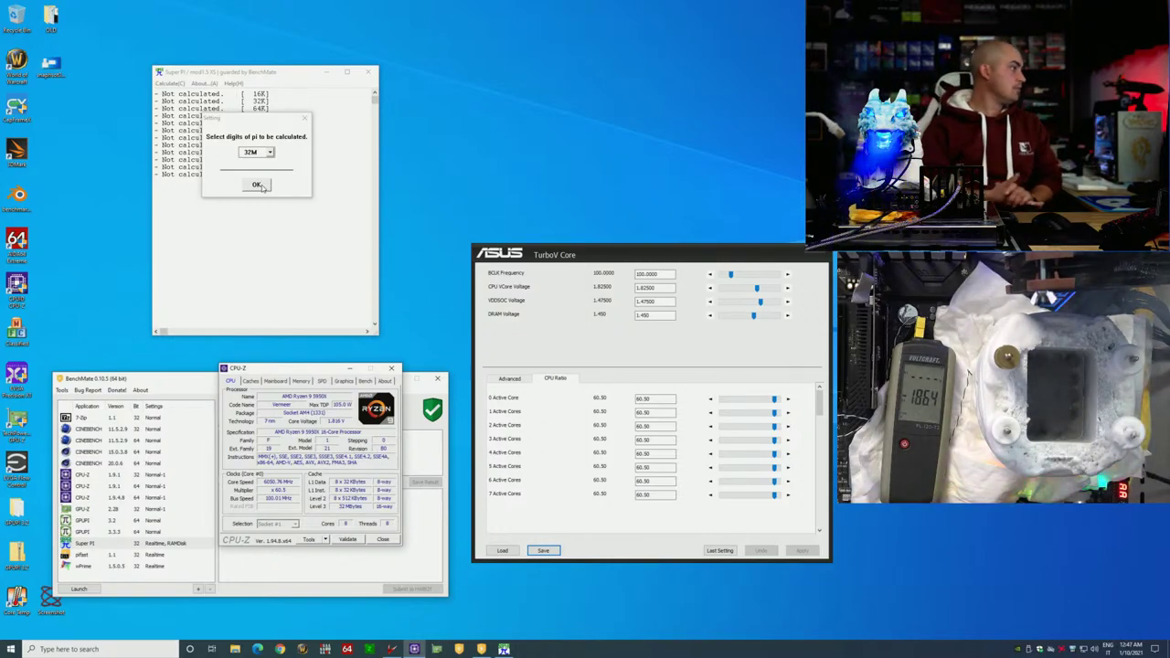
click(258, 185)
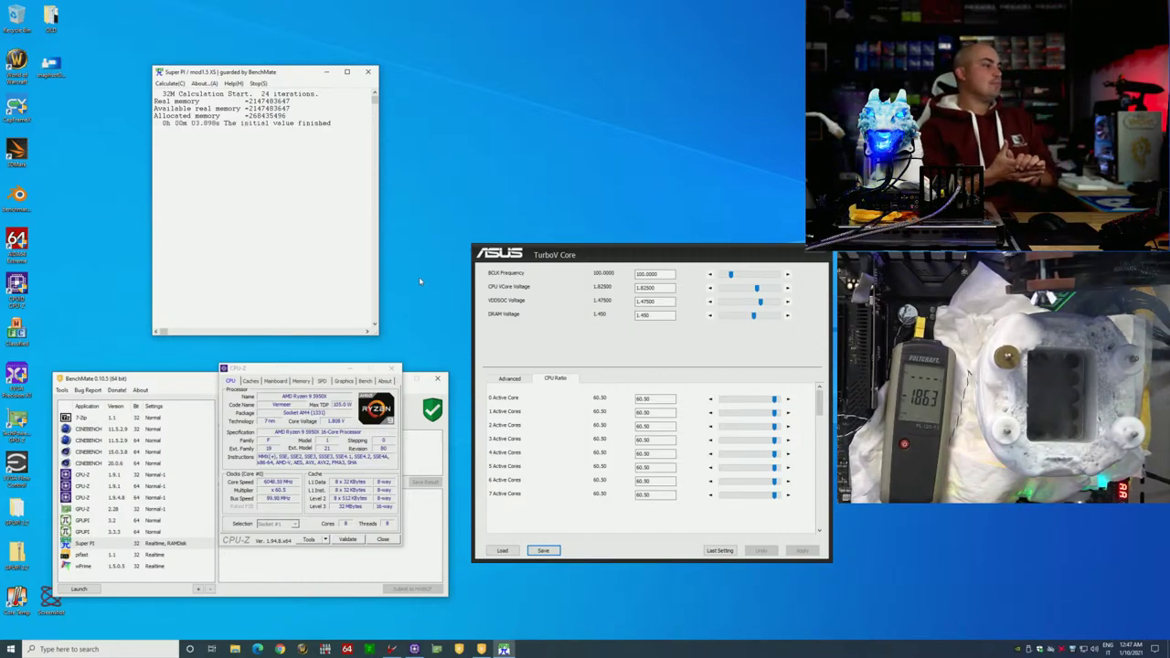
Step: Check the memory frequency and timings in CPU-Z, then return to its processor details
click(307, 386)
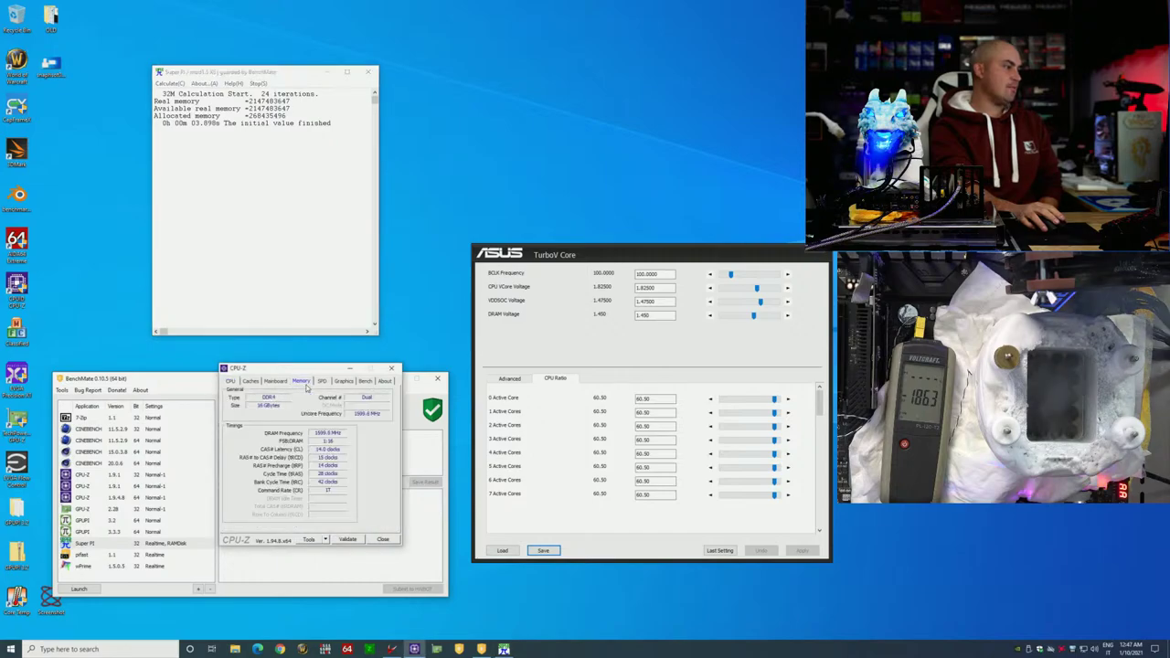
click(237, 382)
click(308, 282)
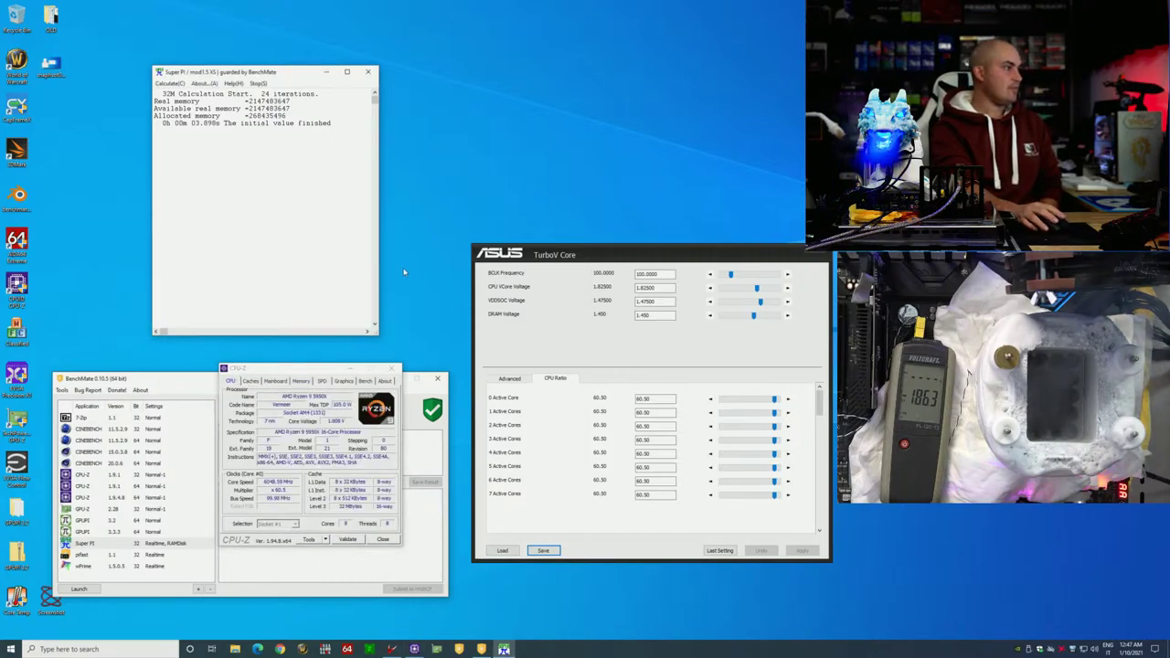
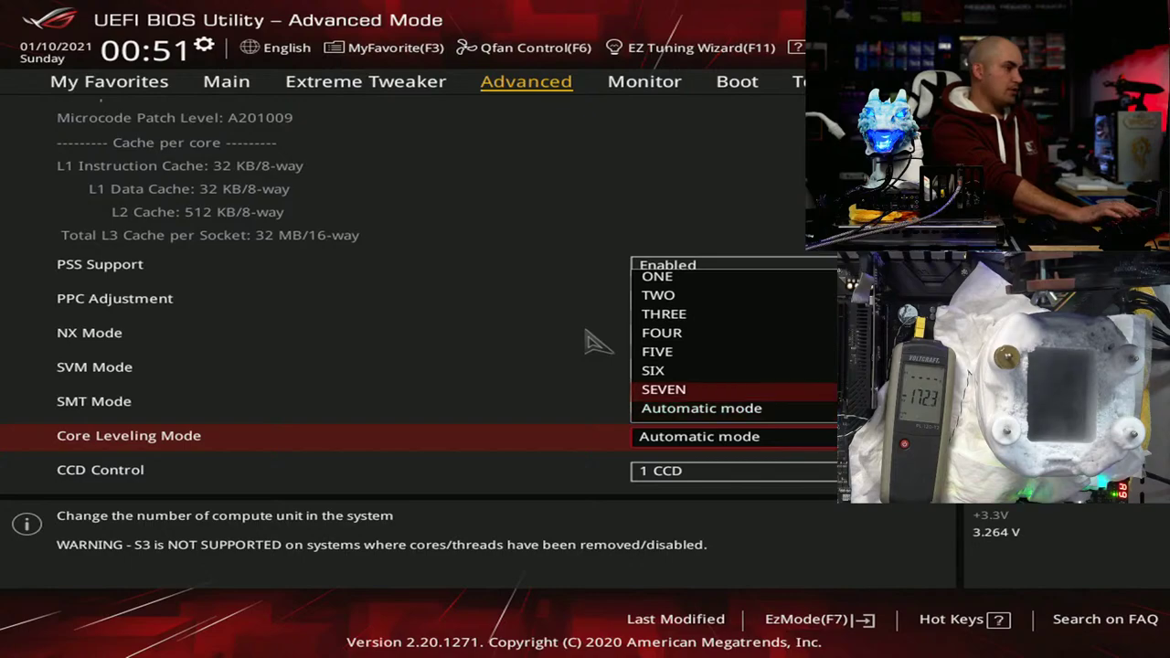
Step: Set Core Leveling Mode to FOUR in the BIOS, then save the changes and restart
key(Return)
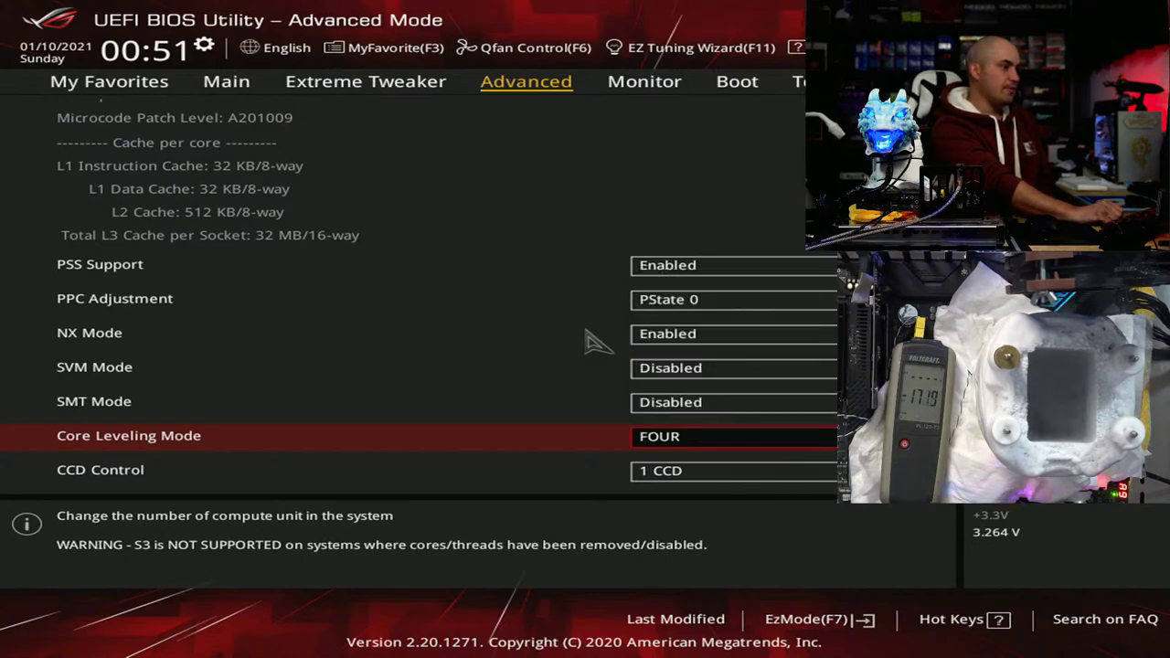
key(F10)
key(Return)
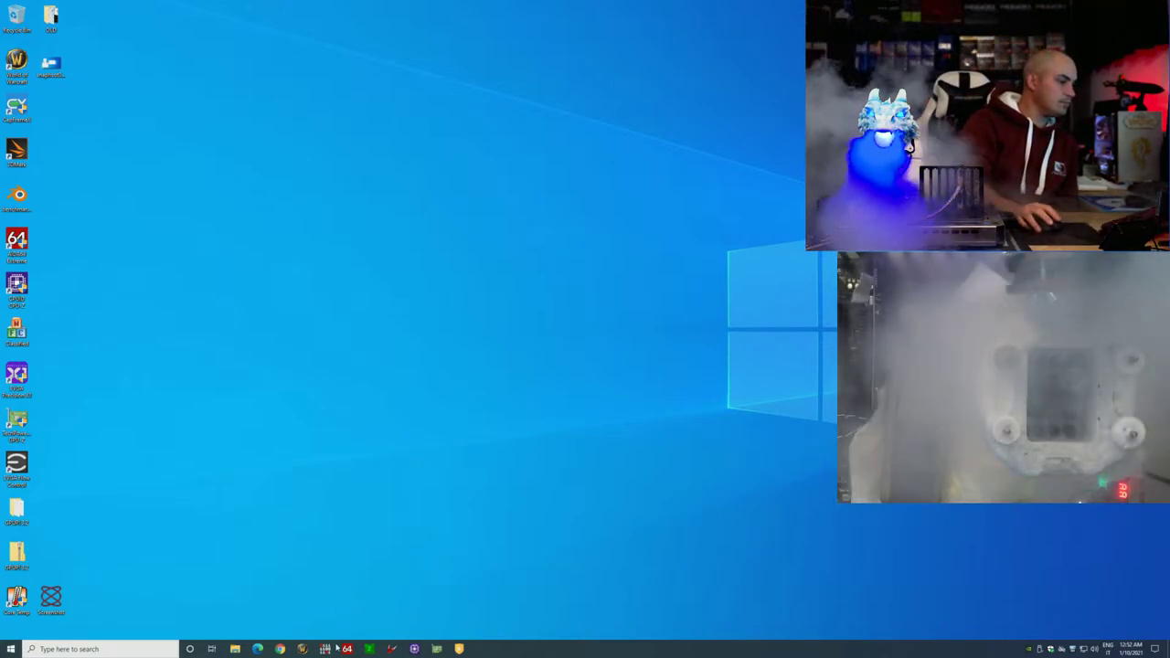
Step: Open TurboV Core, set the CPU VCore Voltage to 1.83125 and apply it
click(391, 649)
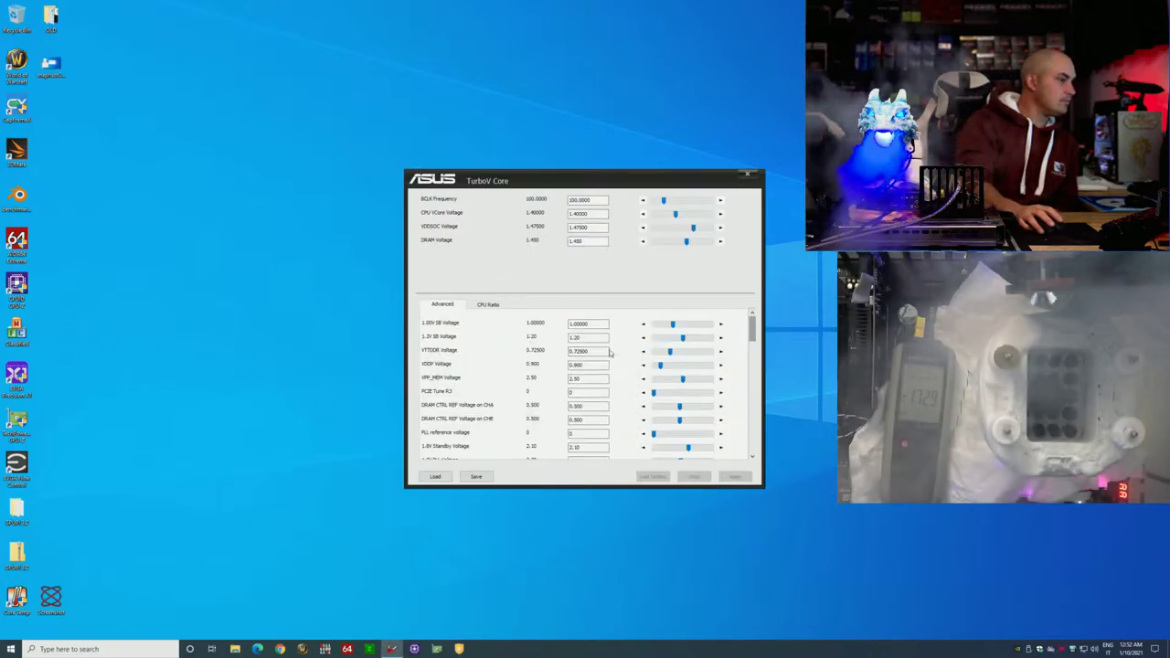
drag(676, 214, 691, 216)
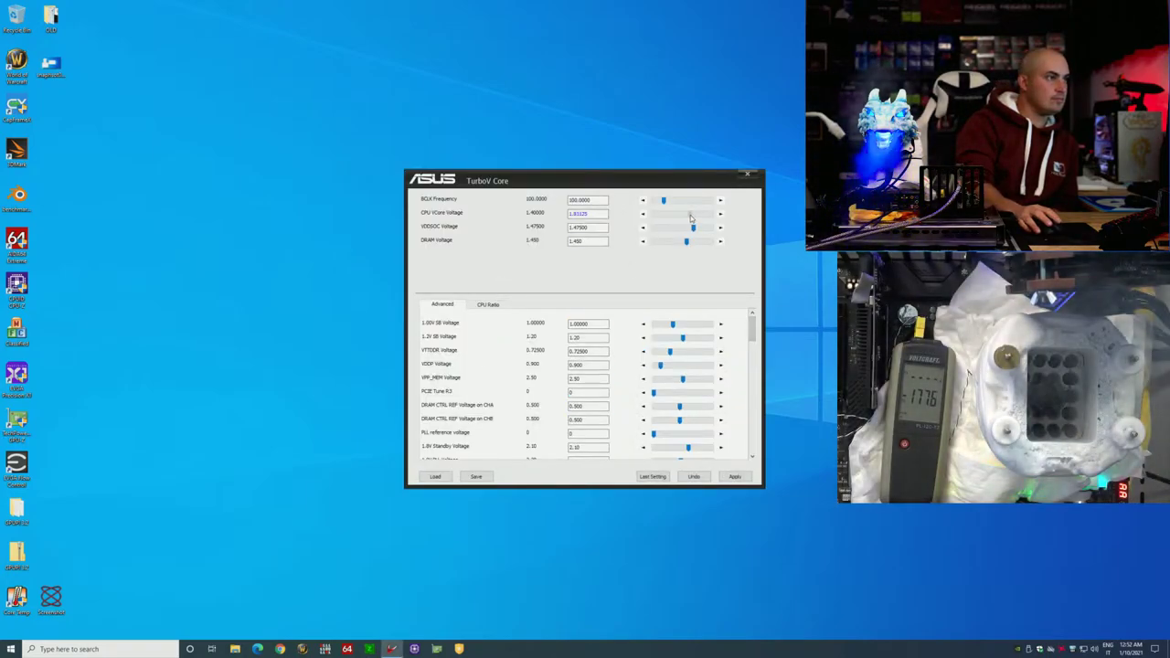
click(735, 476)
Step: Set the CPU ratio of all four active-core entries to 57.75 and apply it
click(488, 304)
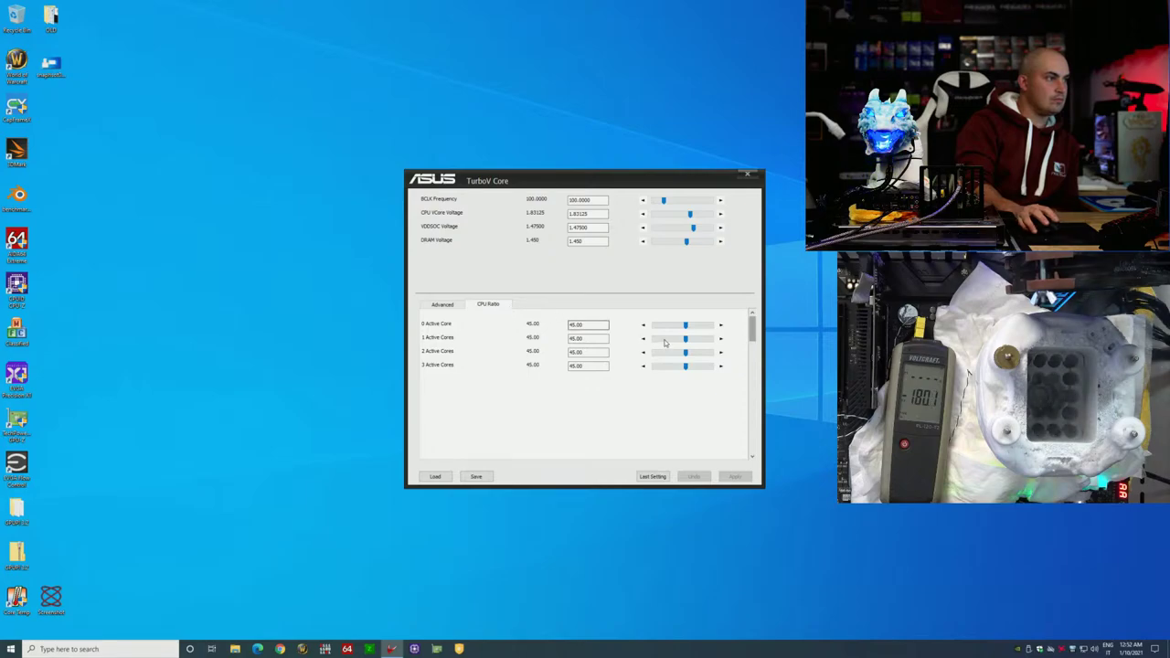
drag(685, 327, 695, 327)
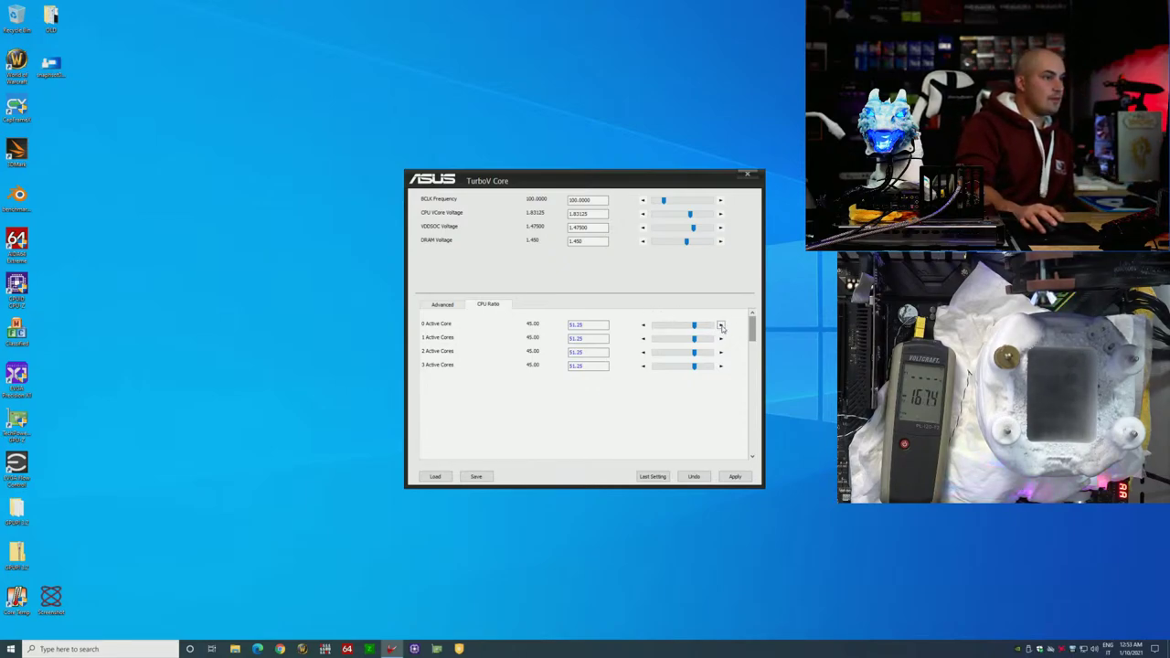
click(720, 326)
click(720, 326)
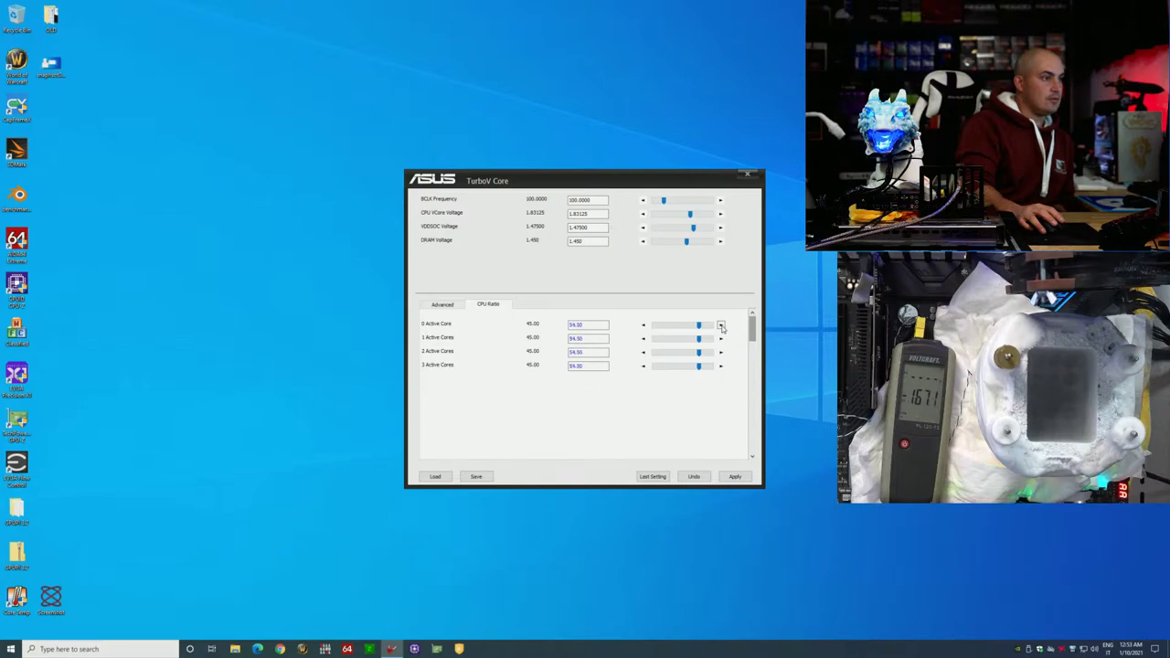
click(720, 325)
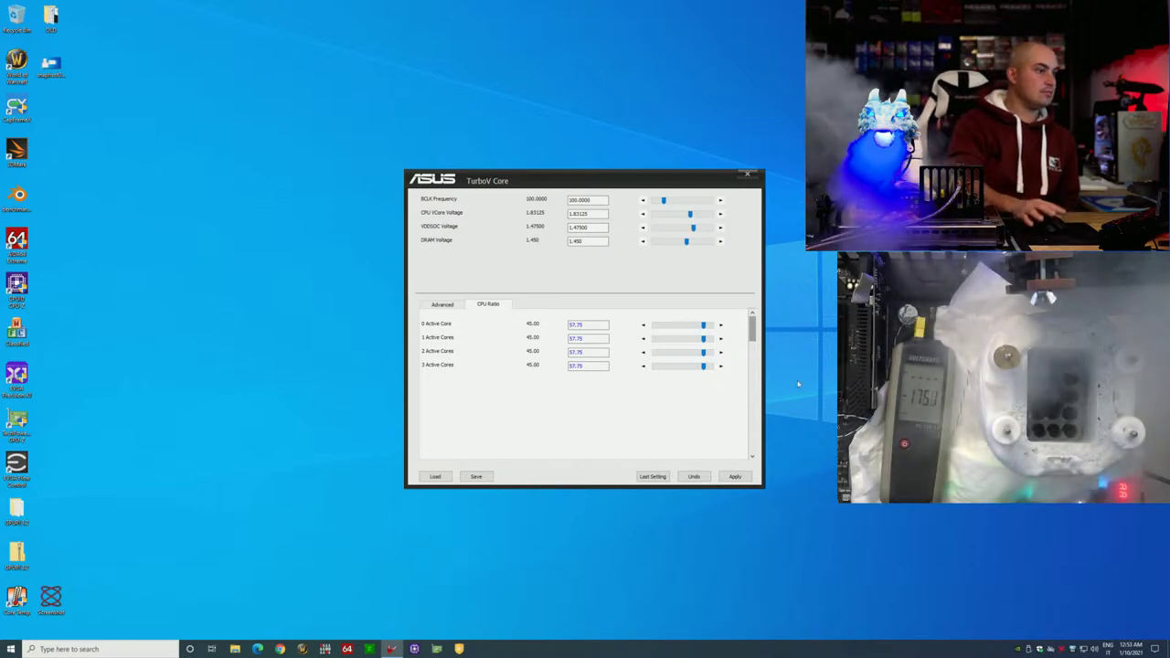
click(736, 477)
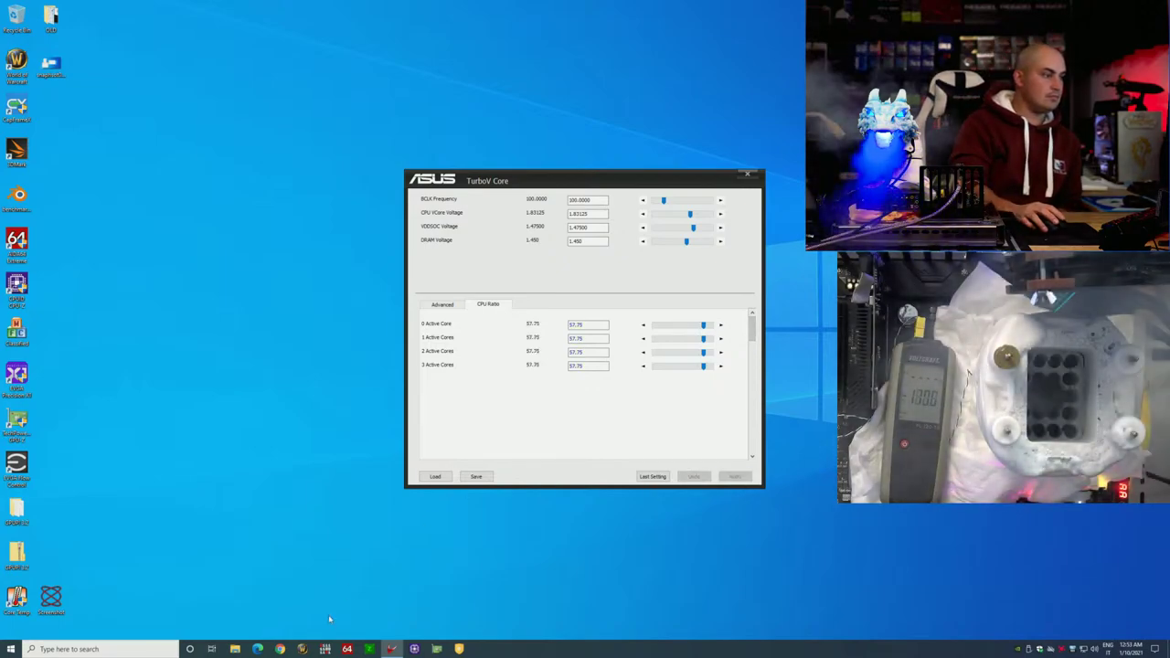
Step: Open BenchMate and CPU-Z, move TurboV Core aside, and launch Super PI from BenchMate
click(458, 650)
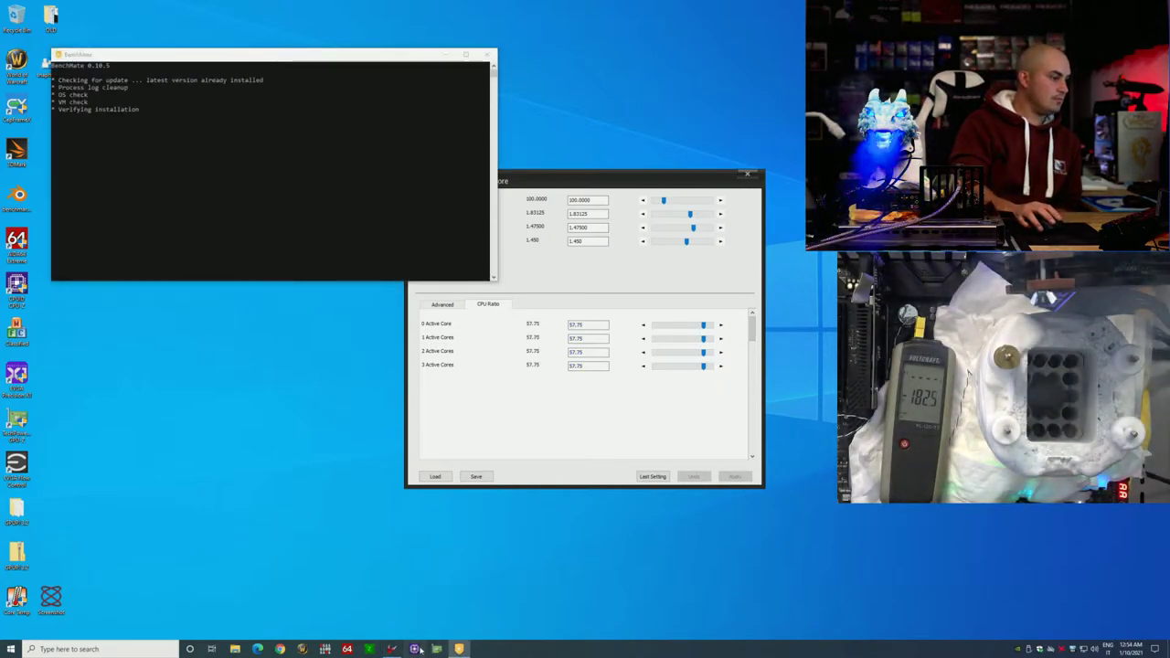
drag(585, 190, 749, 220)
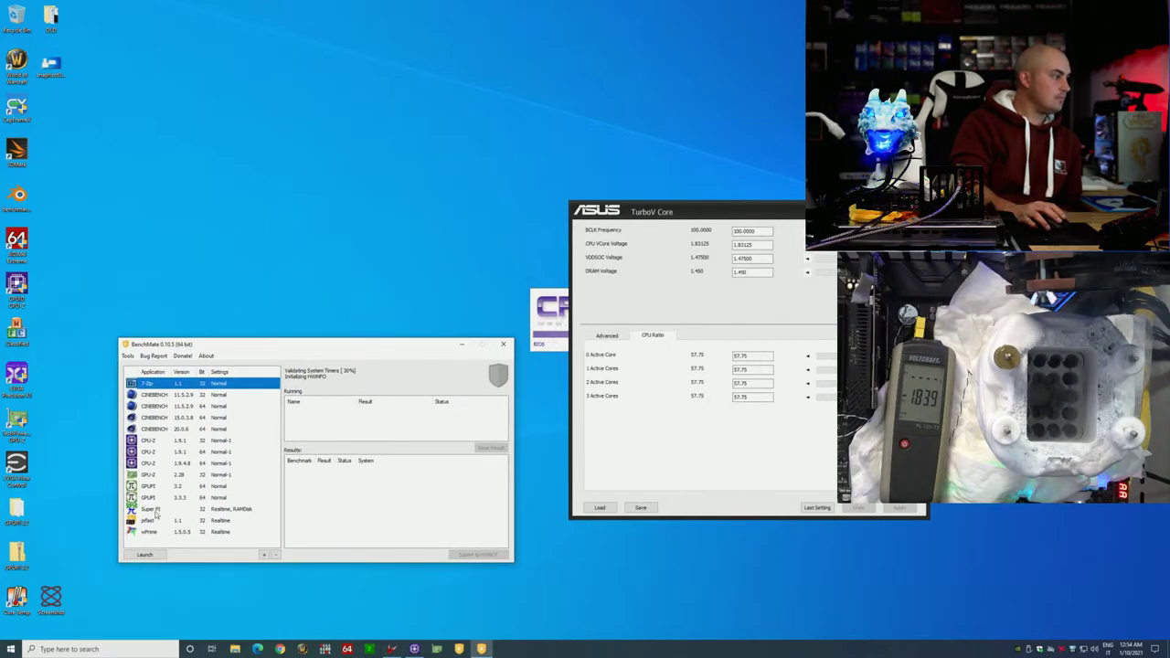
click(153, 510)
click(145, 554)
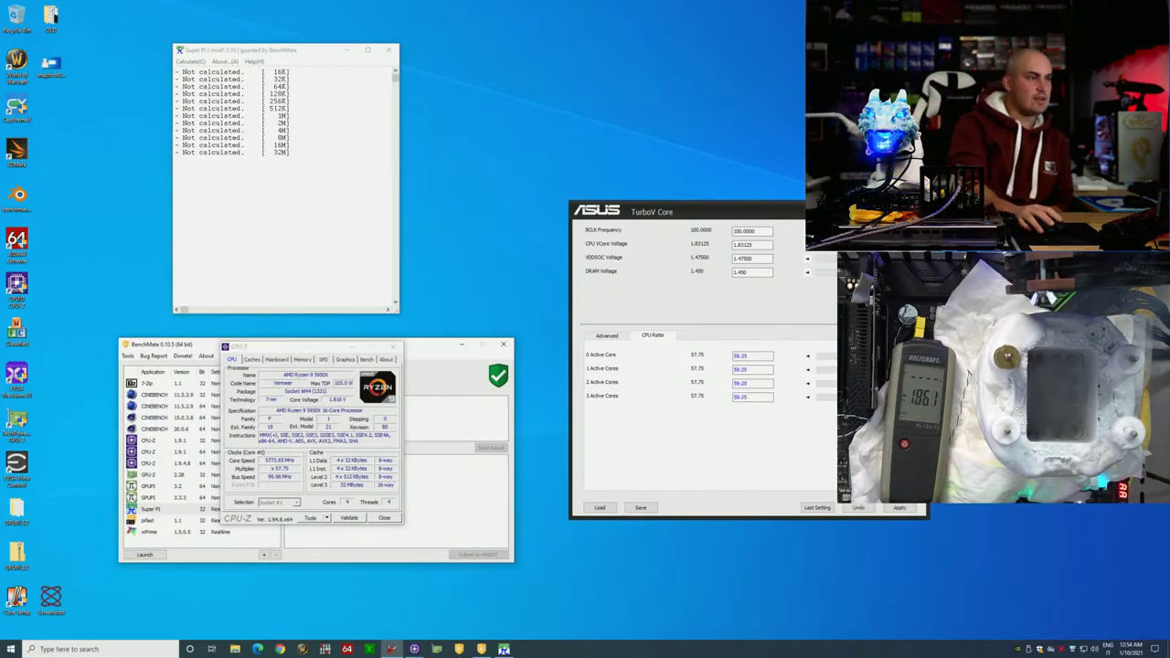
Step: Apply a CPU ratio of 60.75 to all active cores and start a 1M Super PI calculation
click(899, 508)
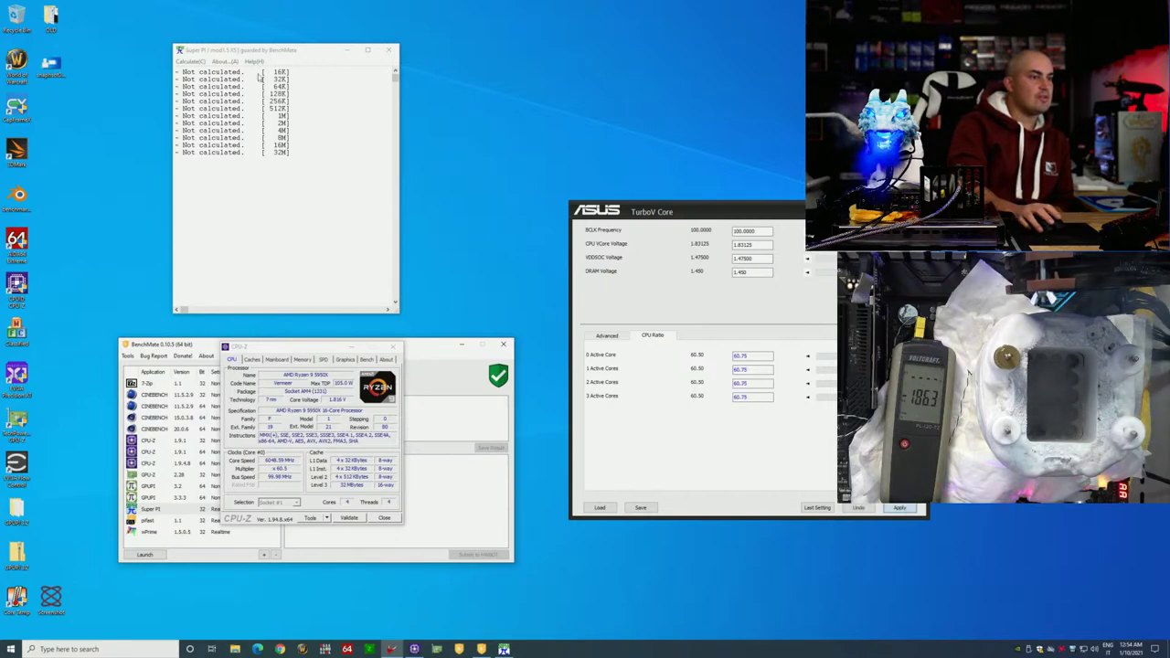
click(187, 62)
click(197, 73)
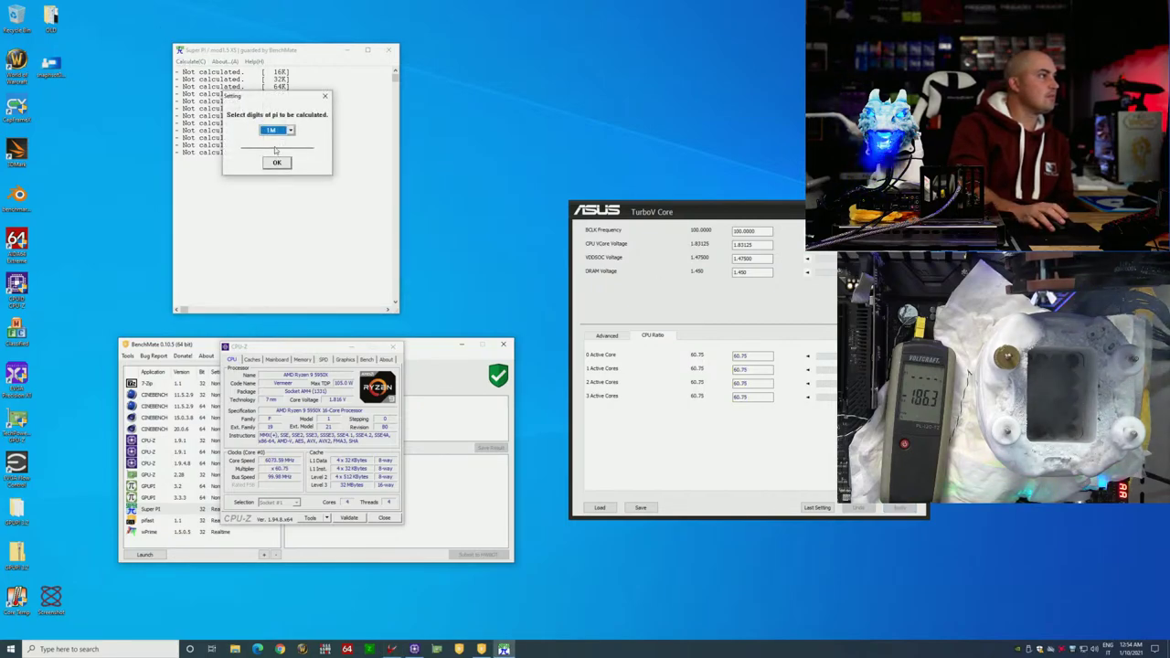
click(276, 162)
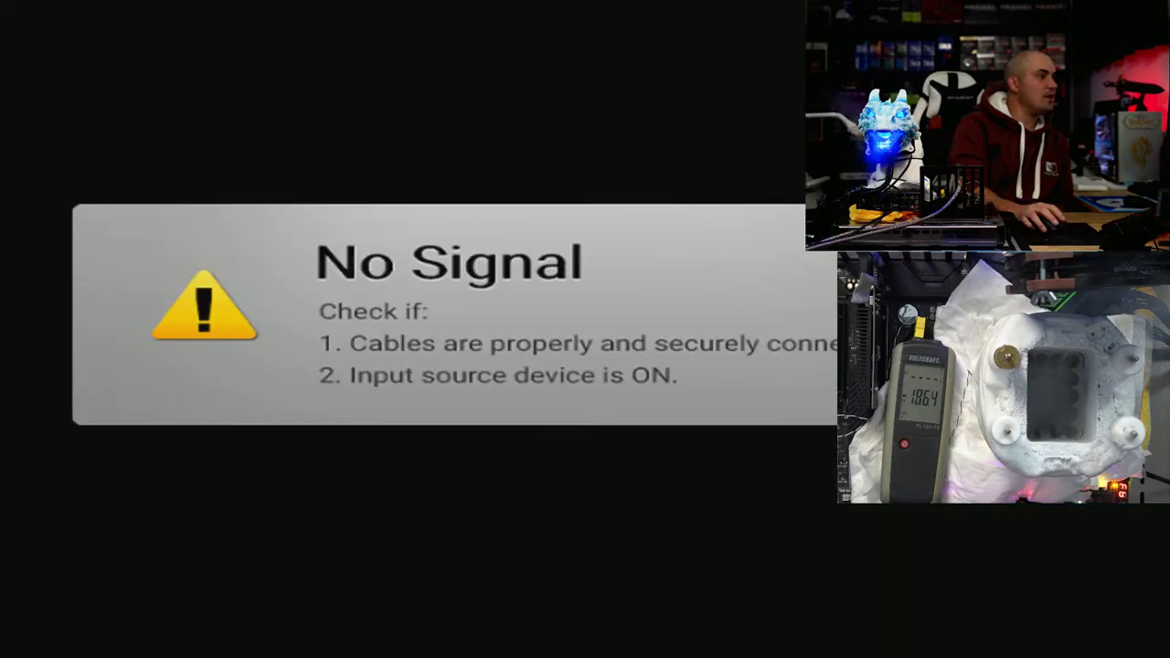
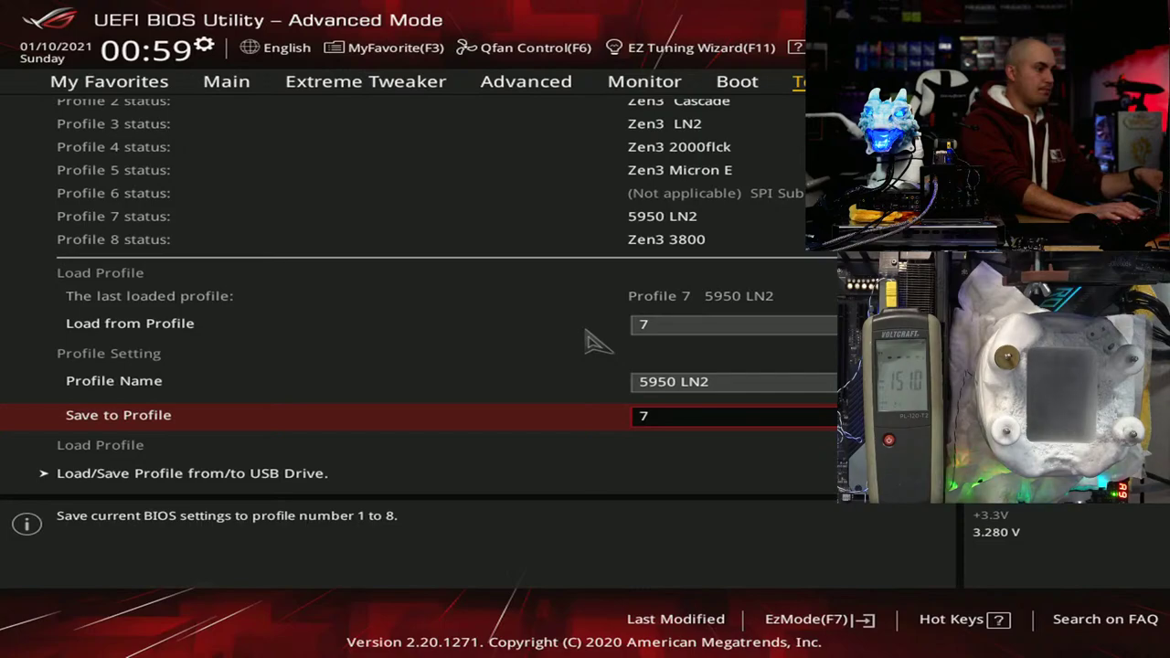
Step: Save the BIOS configuration with Above 4G Decoding disabled and reset the system
key(F10)
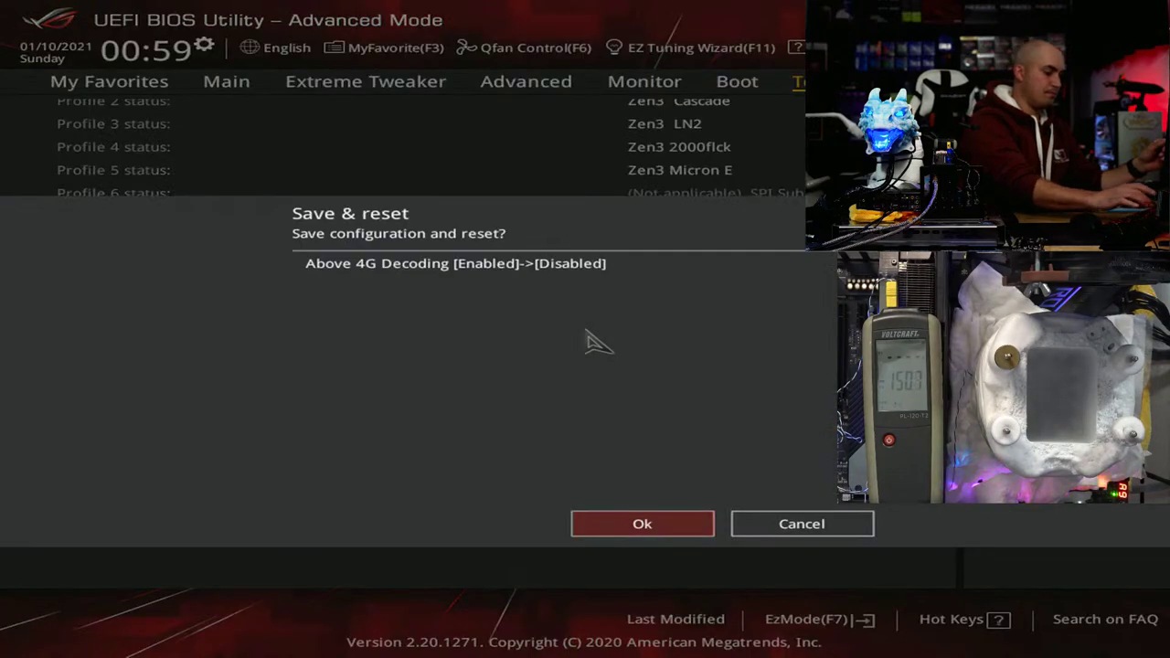
key(Return)
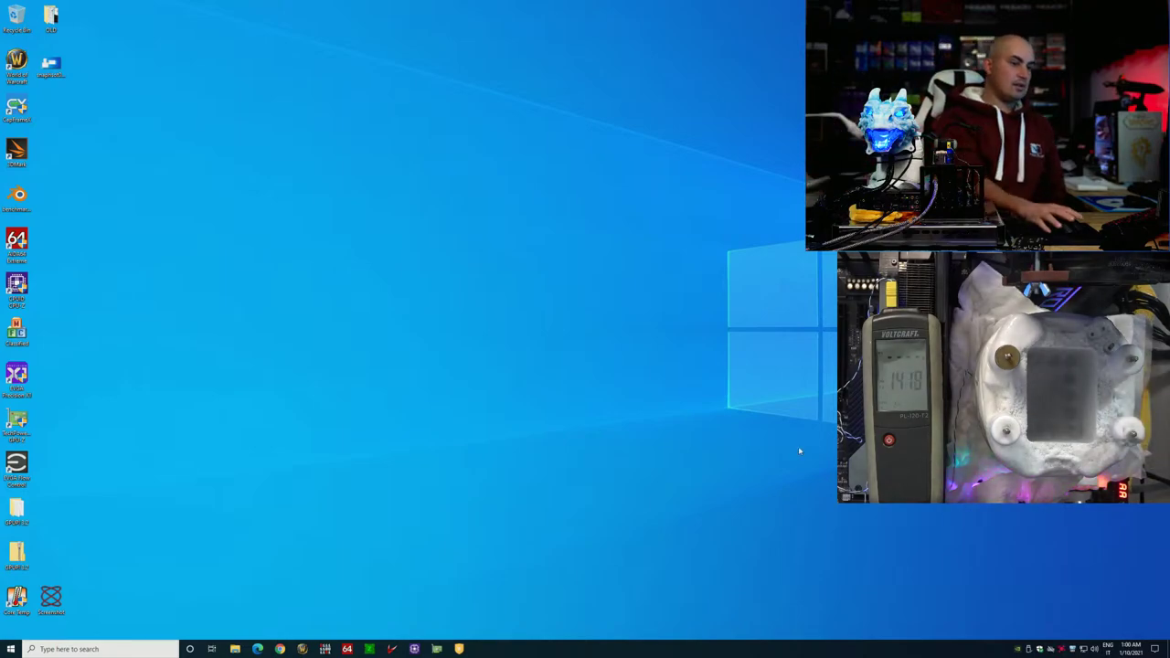
Step: Restart Windows
click(10, 649)
mouse_move(26, 627)
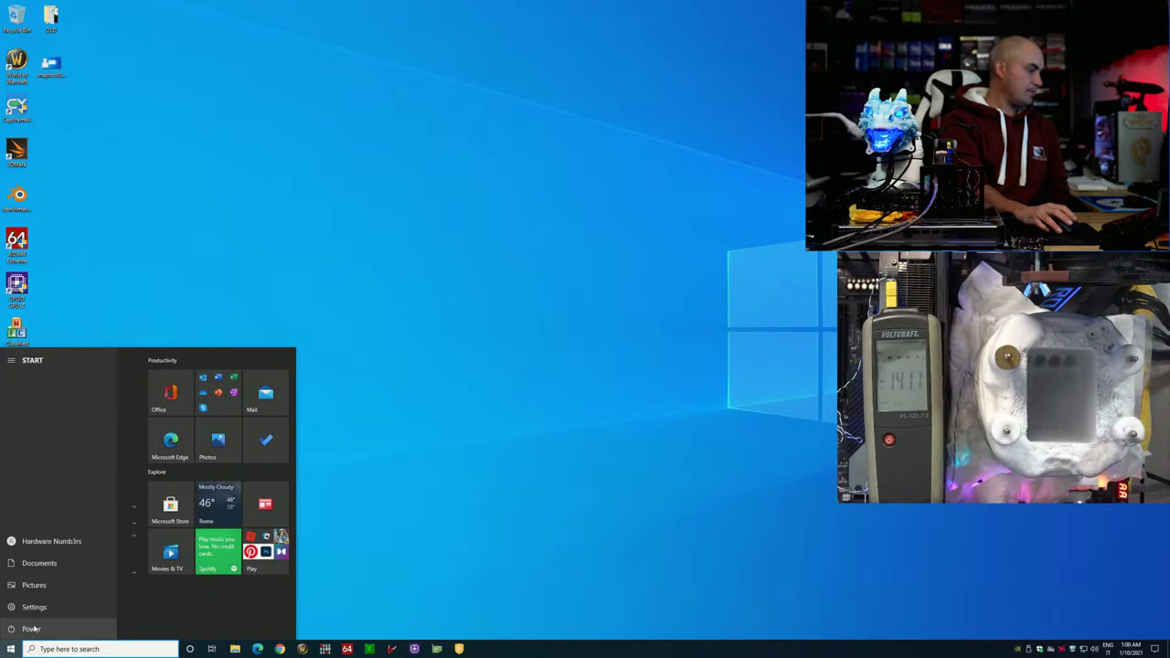
click(30, 629)
click(33, 608)
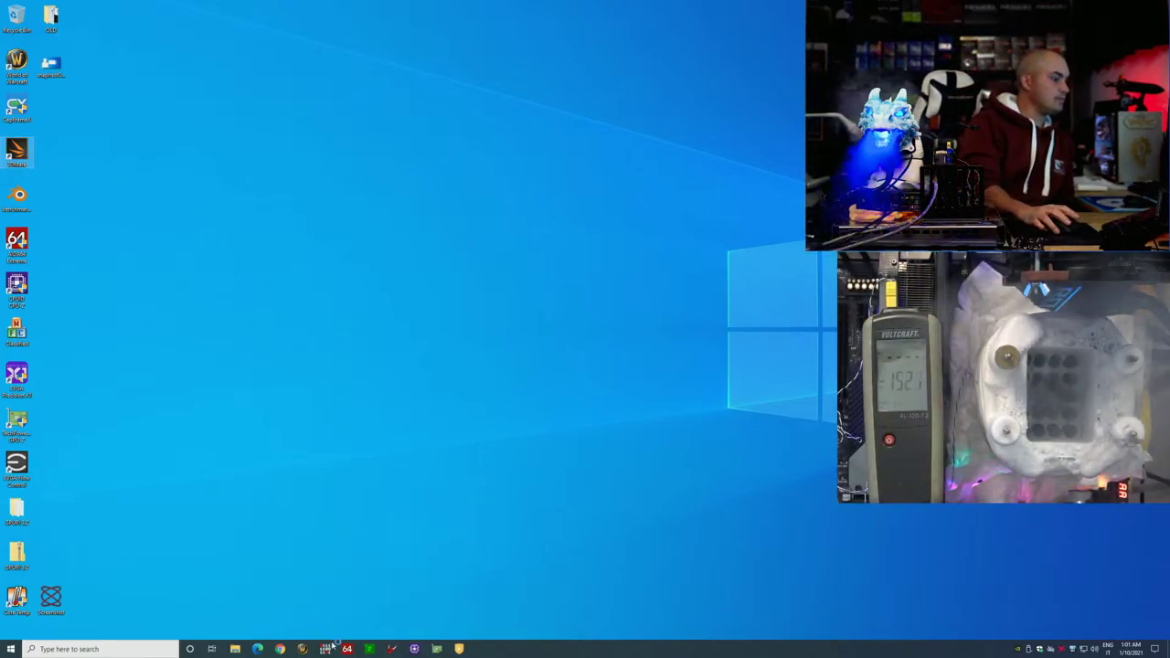
Step: Open TurboV Core and arrange its window with CPU-Z and 3DMark so all three stay accessible
click(393, 649)
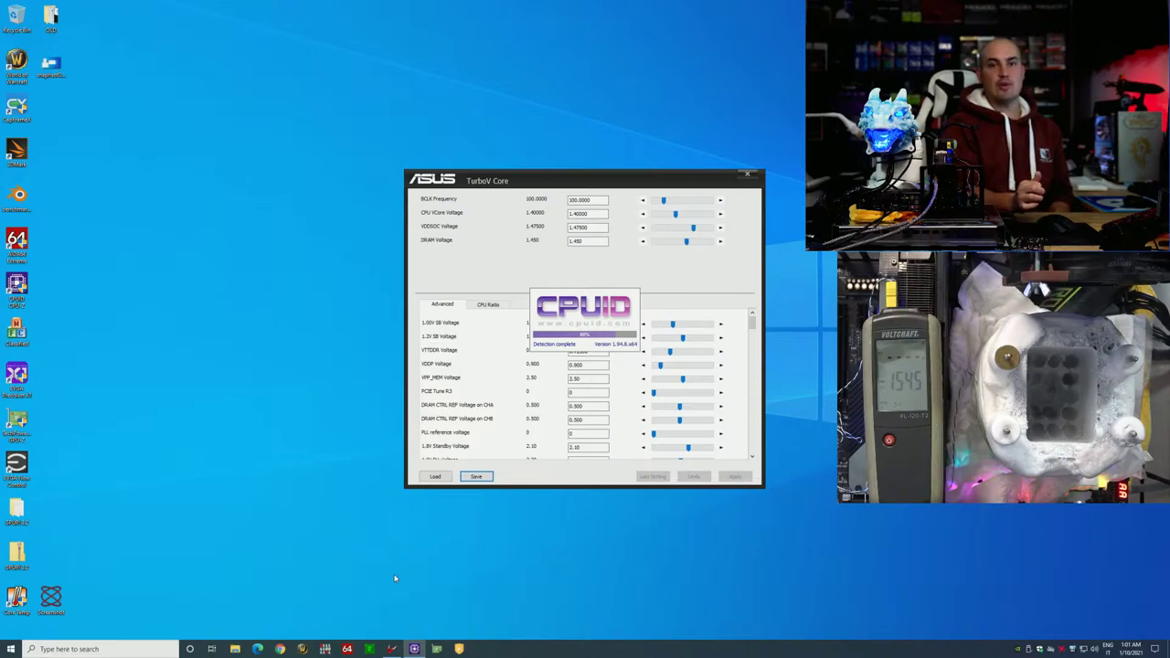
drag(615, 196, 301, 300)
drag(584, 242, 204, 64)
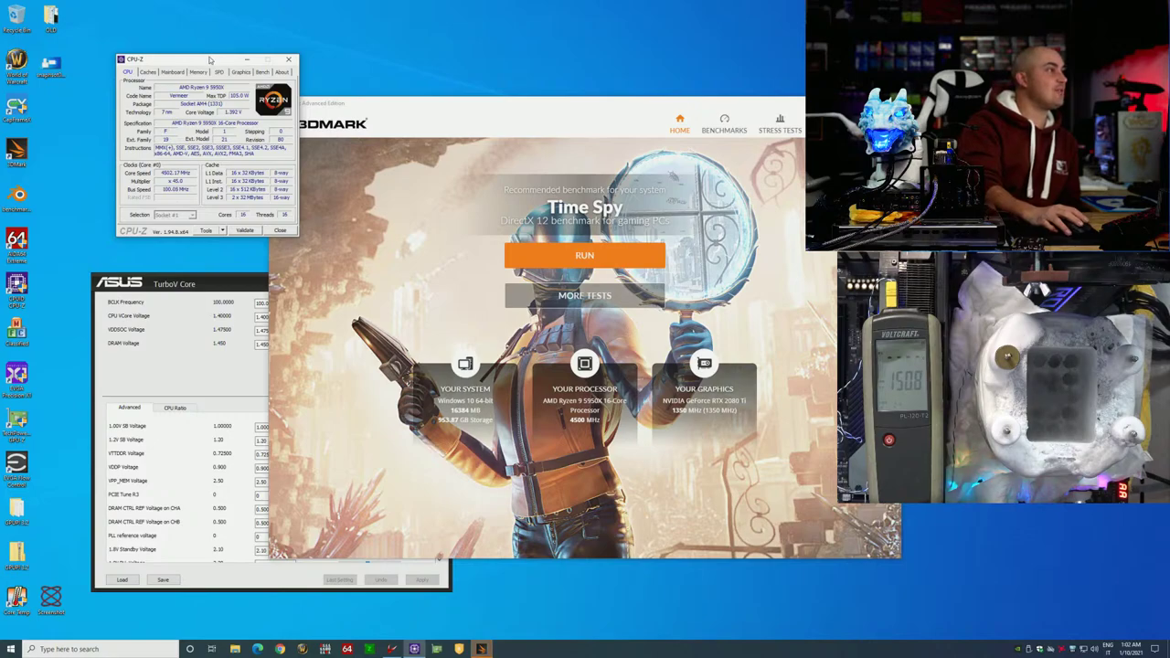
drag(209, 59, 582, 431)
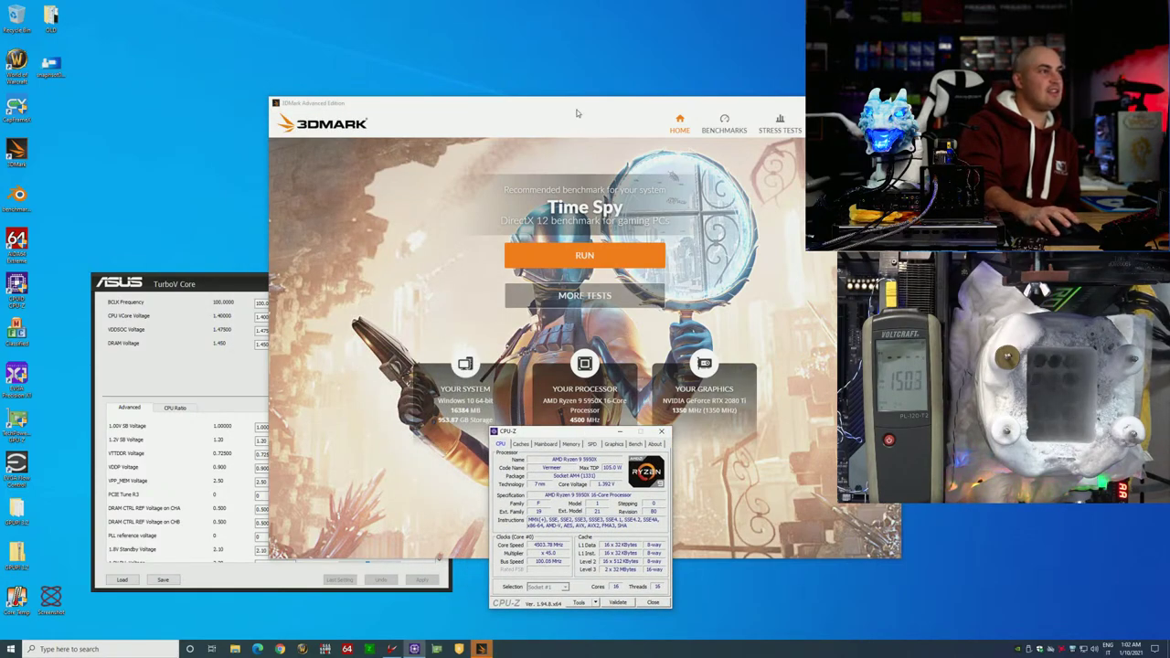
drag(577, 113, 432, 29)
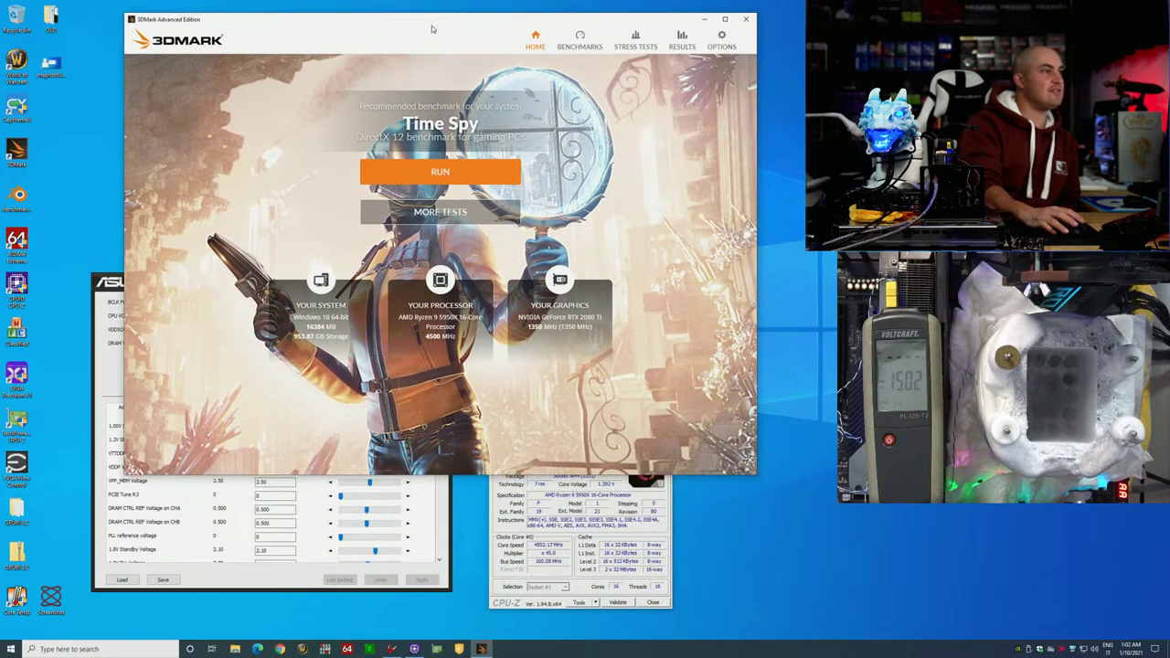
click(428, 504)
drag(384, 281, 378, 336)
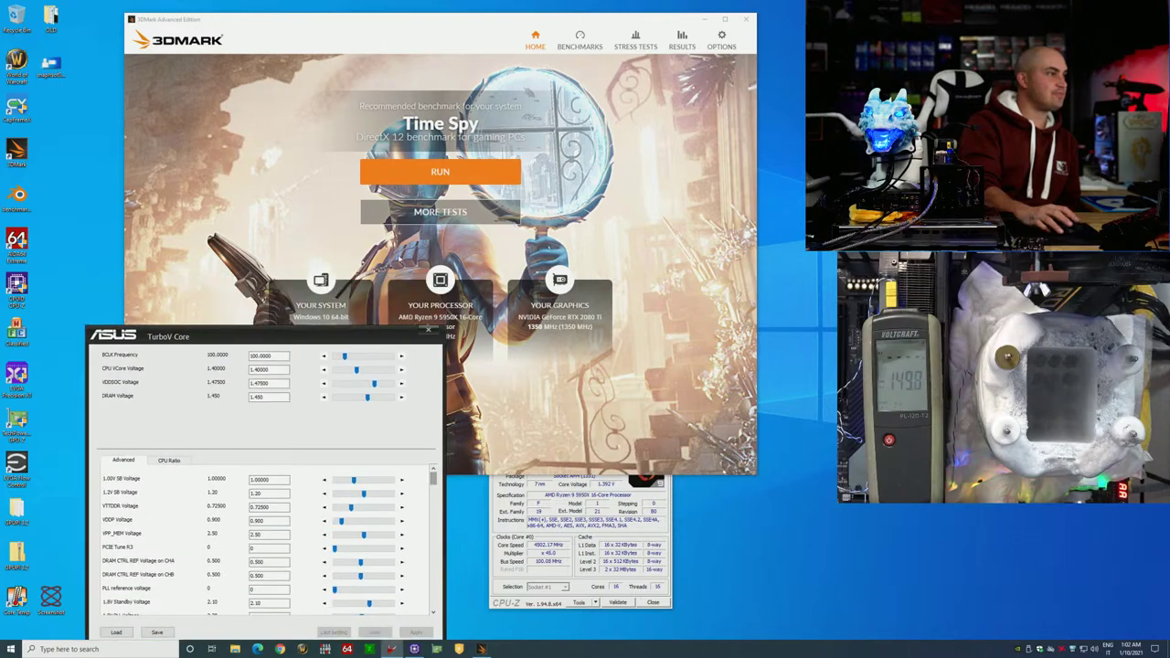
Step: Open the Fire Strike Extreme custom run in 3DMark and disable Graphics test 1 and Graphics test 2
click(585, 45)
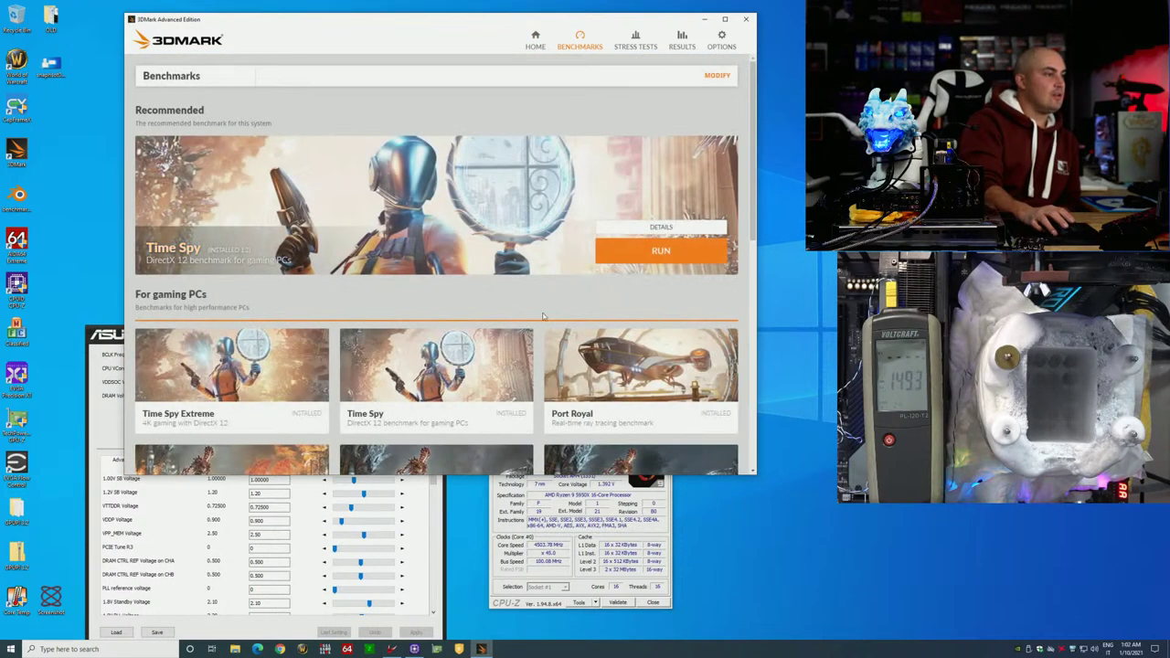
scroll(503, 317, down, 1)
scroll(503, 317, down, 2)
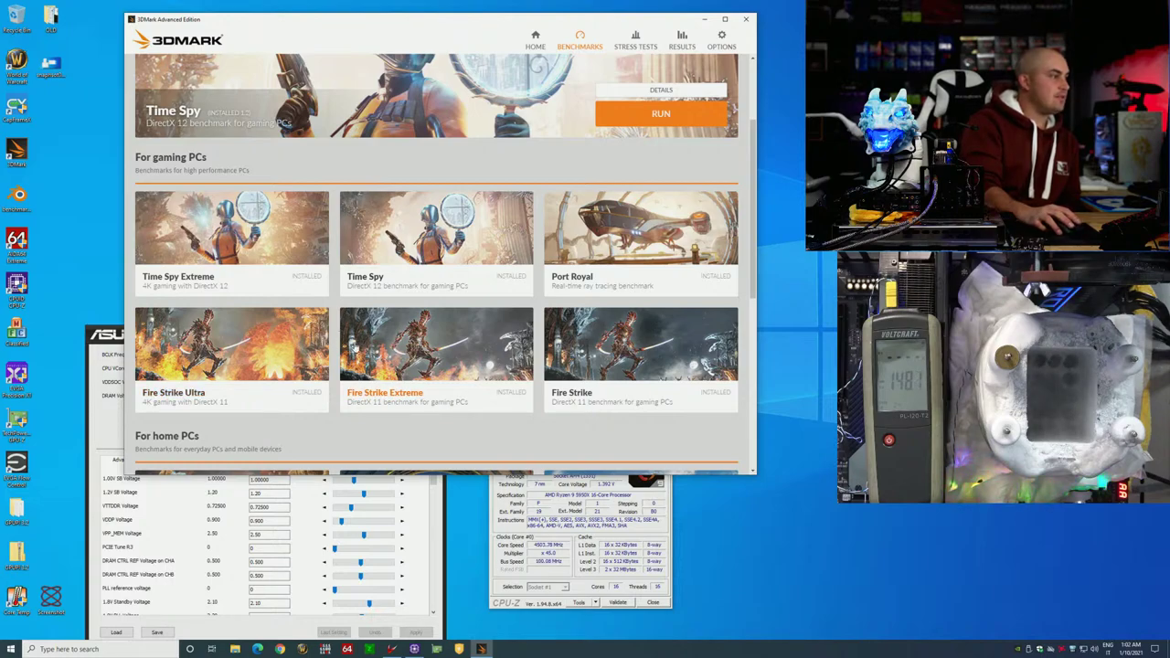
click(408, 349)
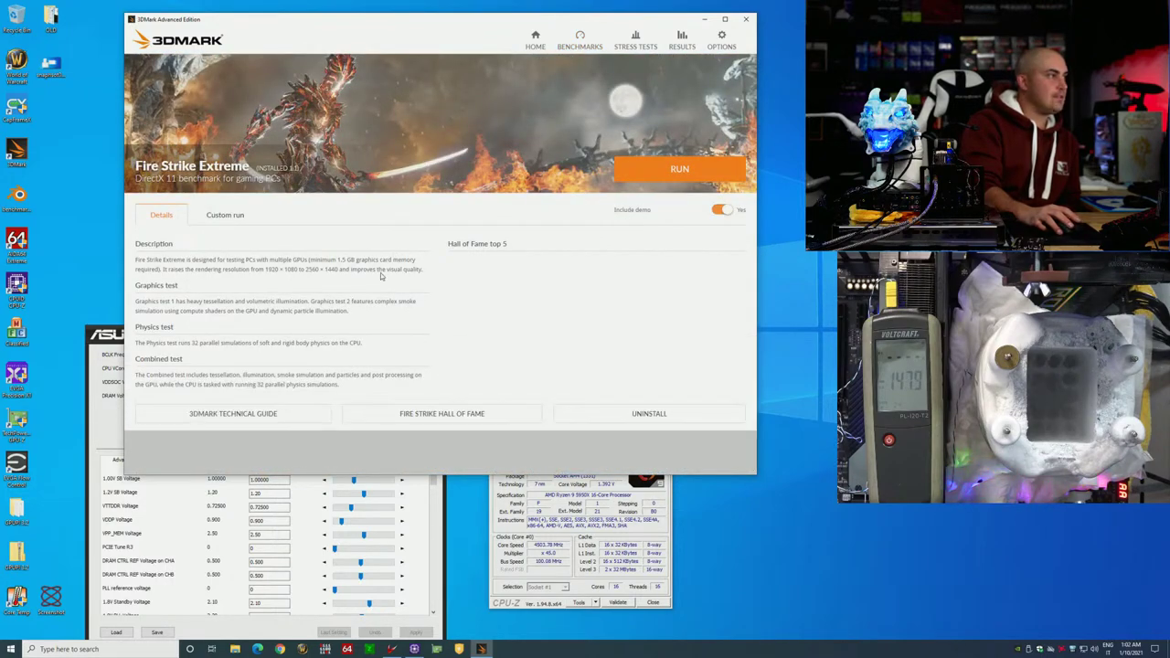
click(230, 216)
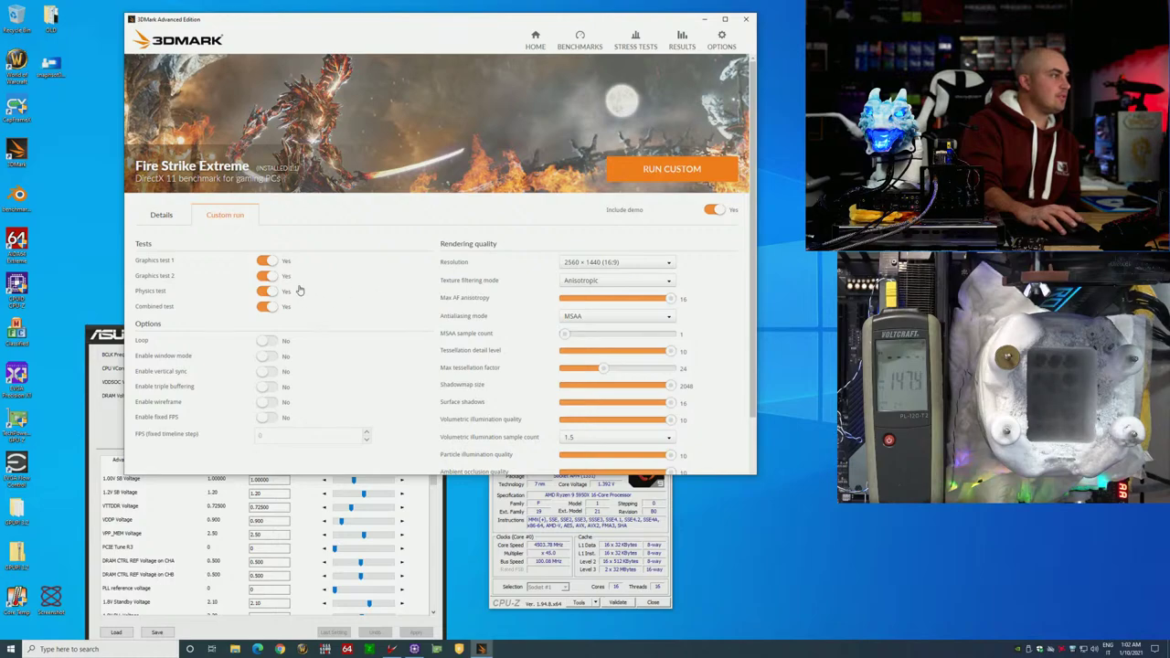
click(265, 275)
click(265, 260)
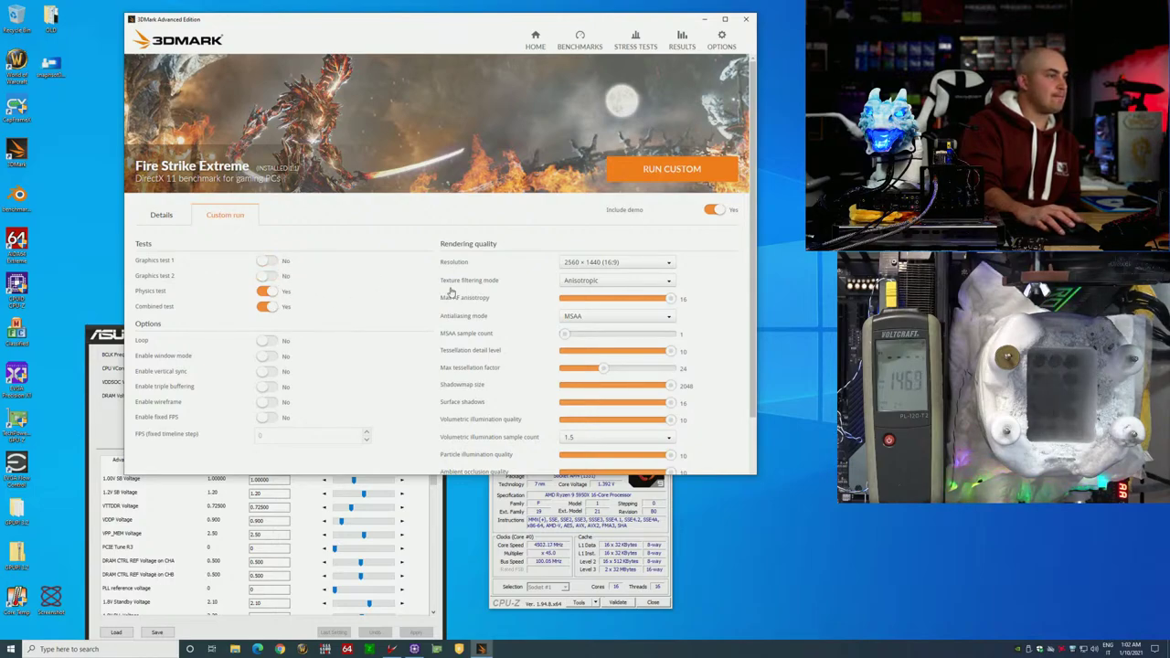
Step: Bring CPU-Z and TurboV Core to the front and apply a CPU VCore Voltage of 1.77500
click(622, 593)
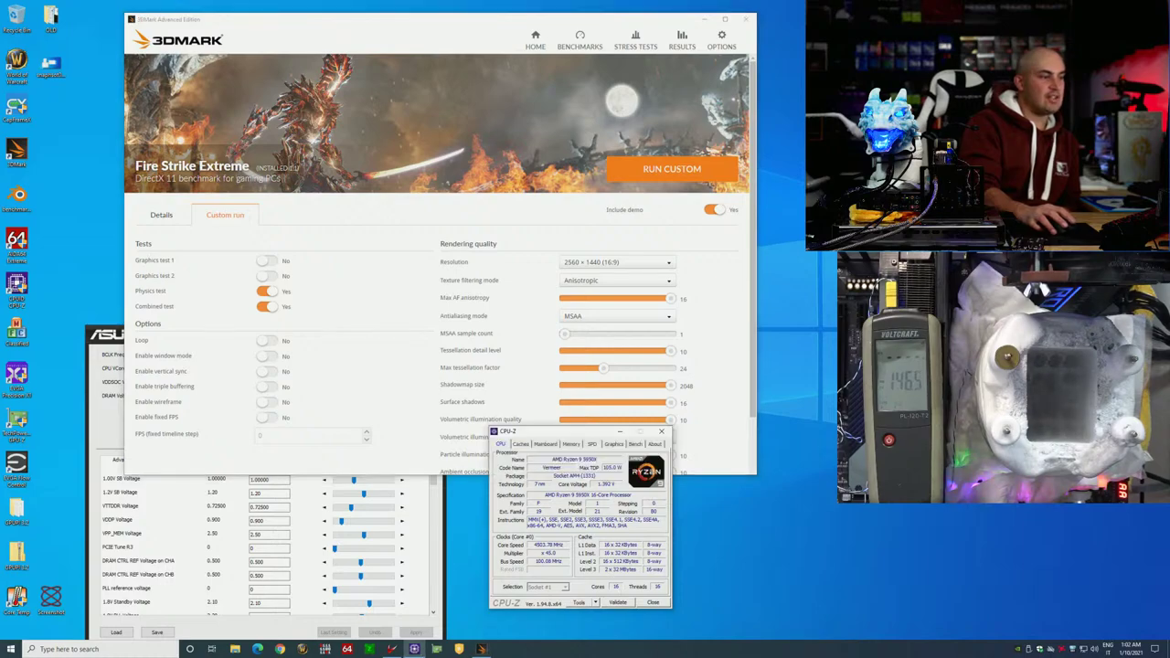
click(391, 649)
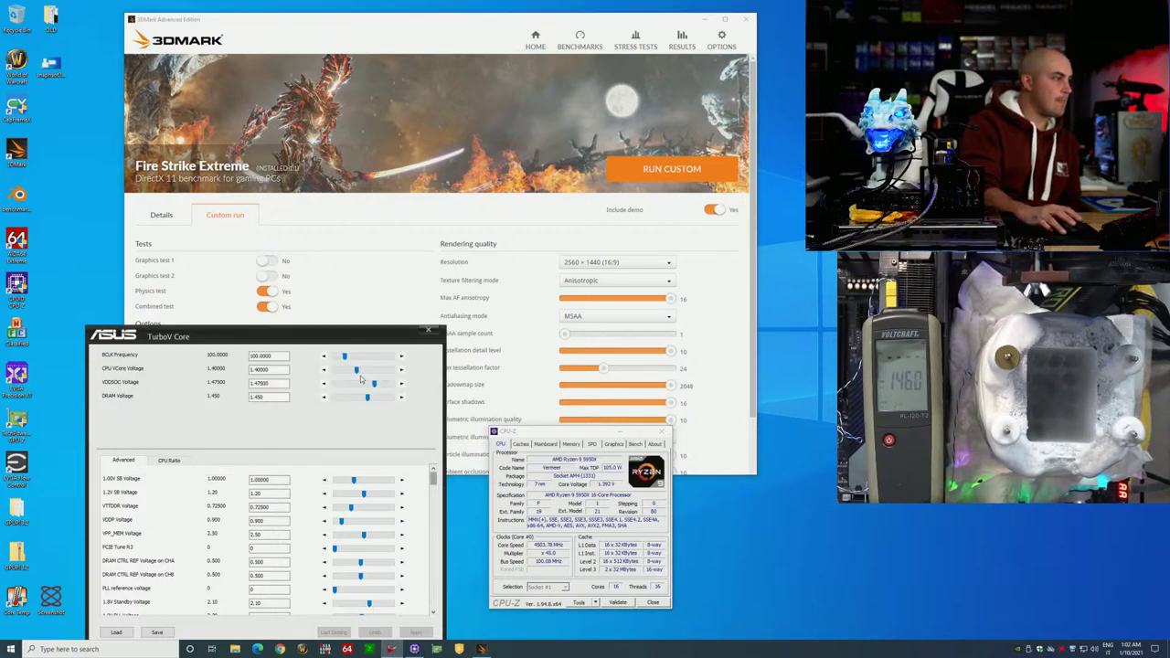
drag(364, 373, 372, 375)
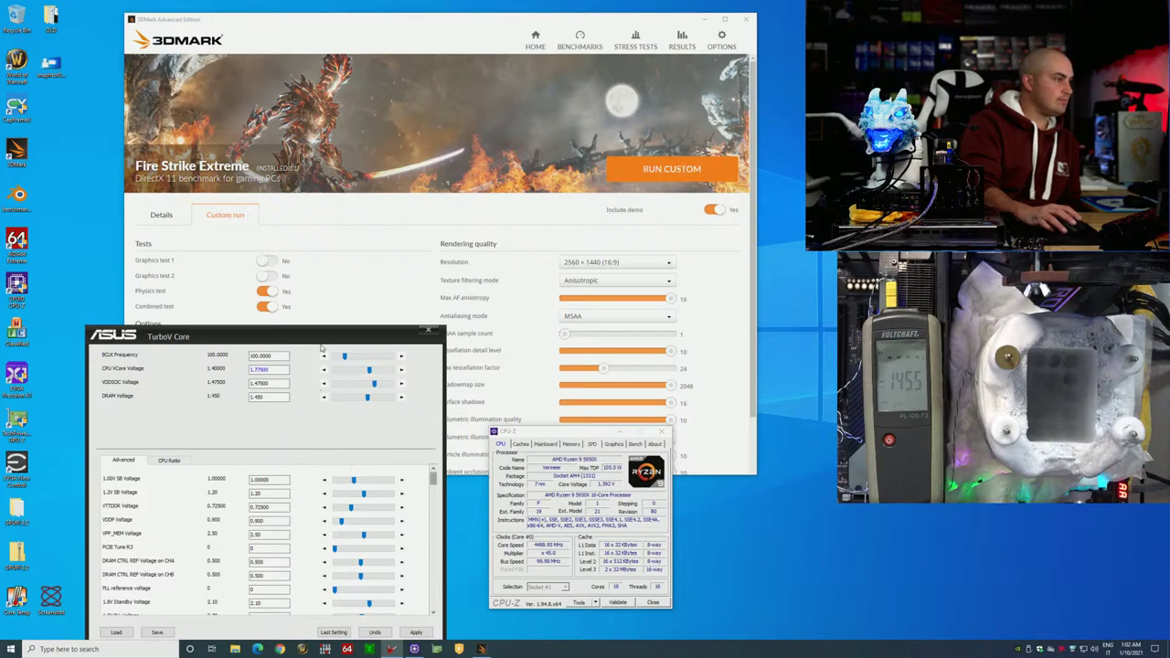
drag(321, 337, 323, 282)
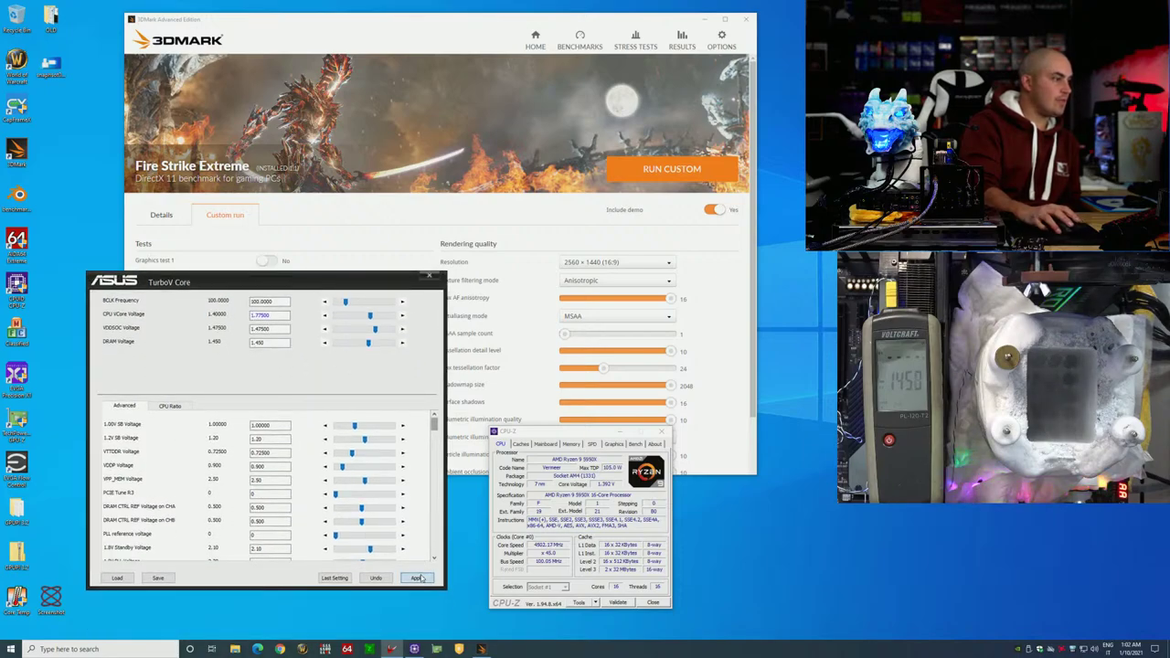
click(170, 405)
click(416, 577)
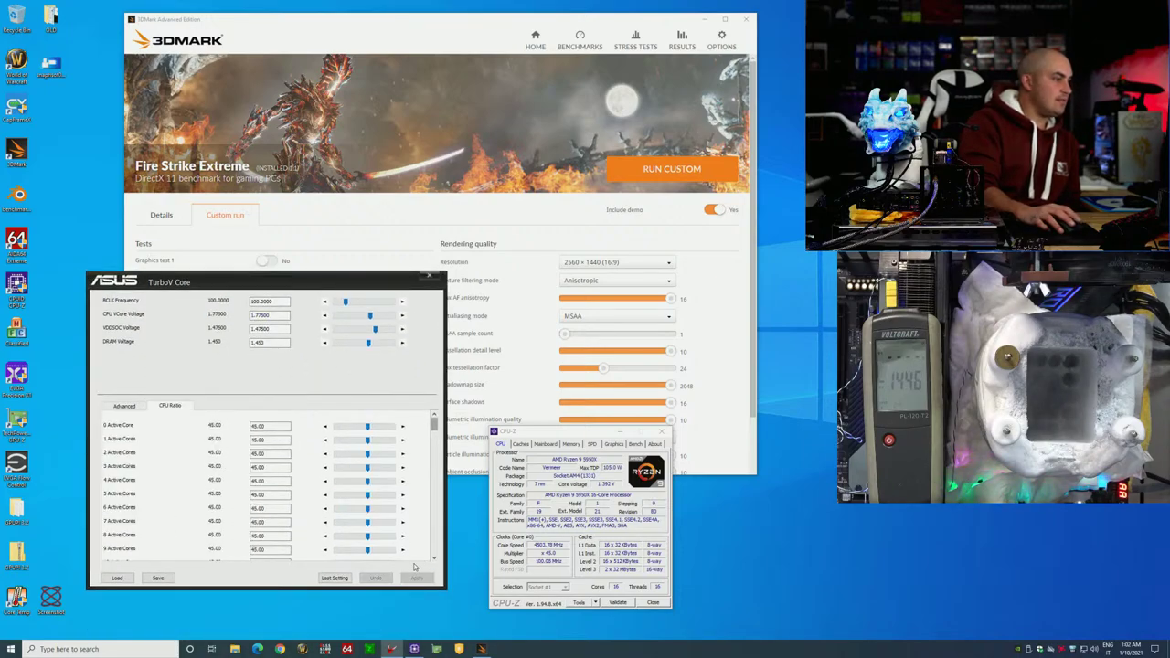
Step: Try CPU ratios of 53.00 and 61.00 for all active cores in TurboV Core
click(403, 550)
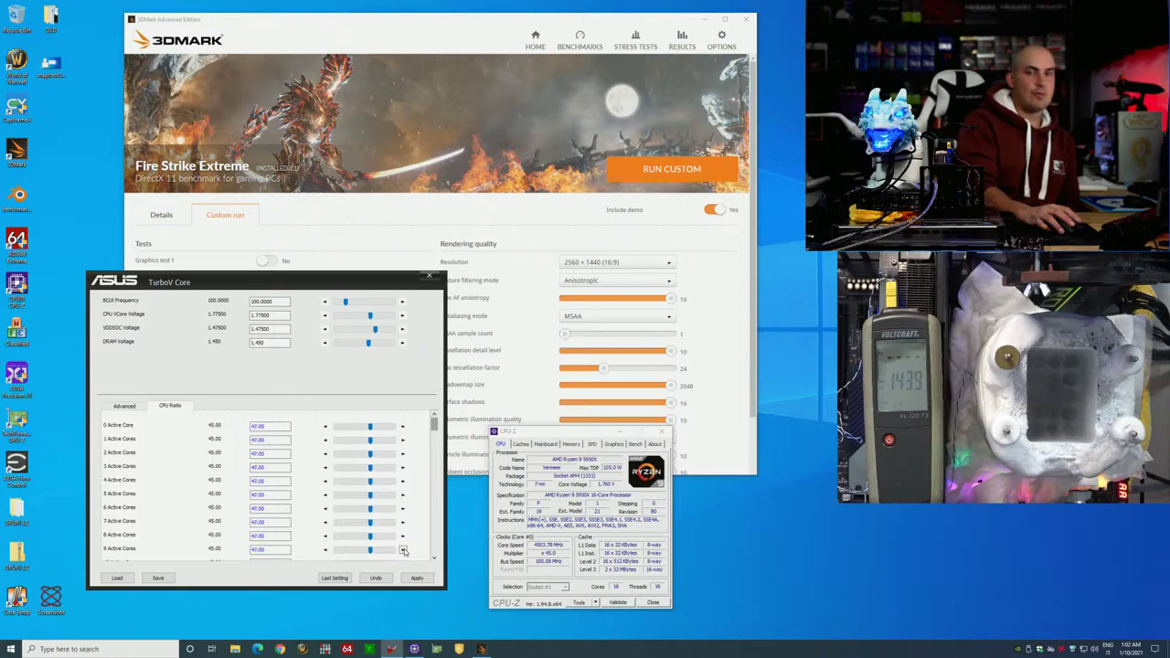
click(403, 550)
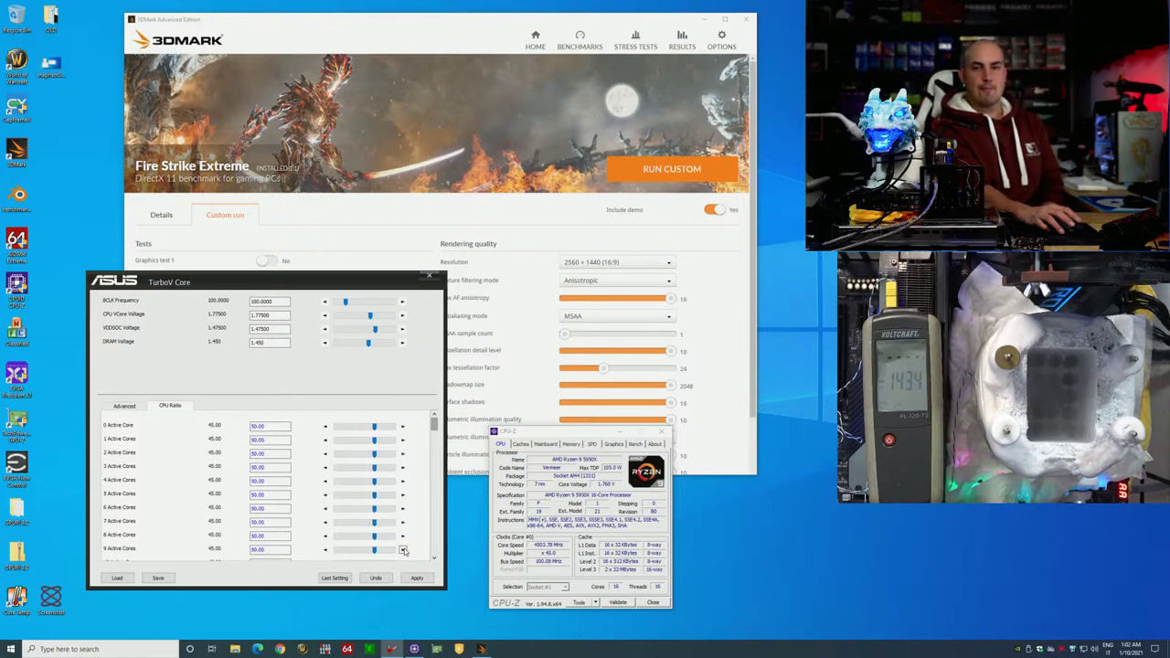
click(403, 551)
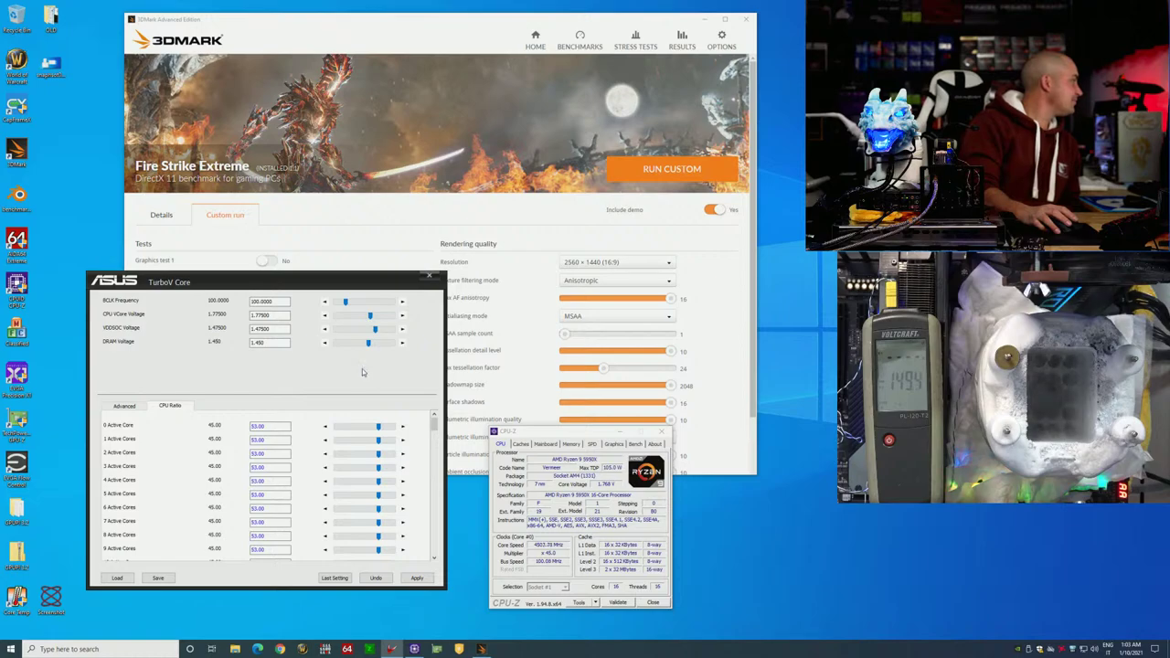
click(329, 263)
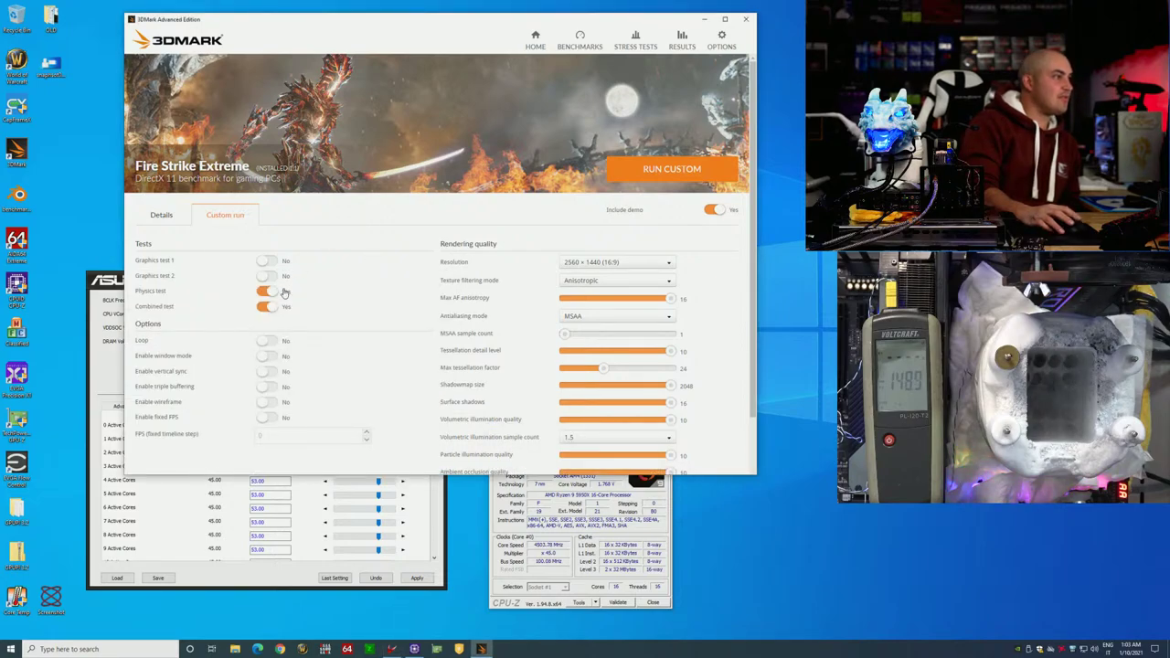
key(alt+Tab)
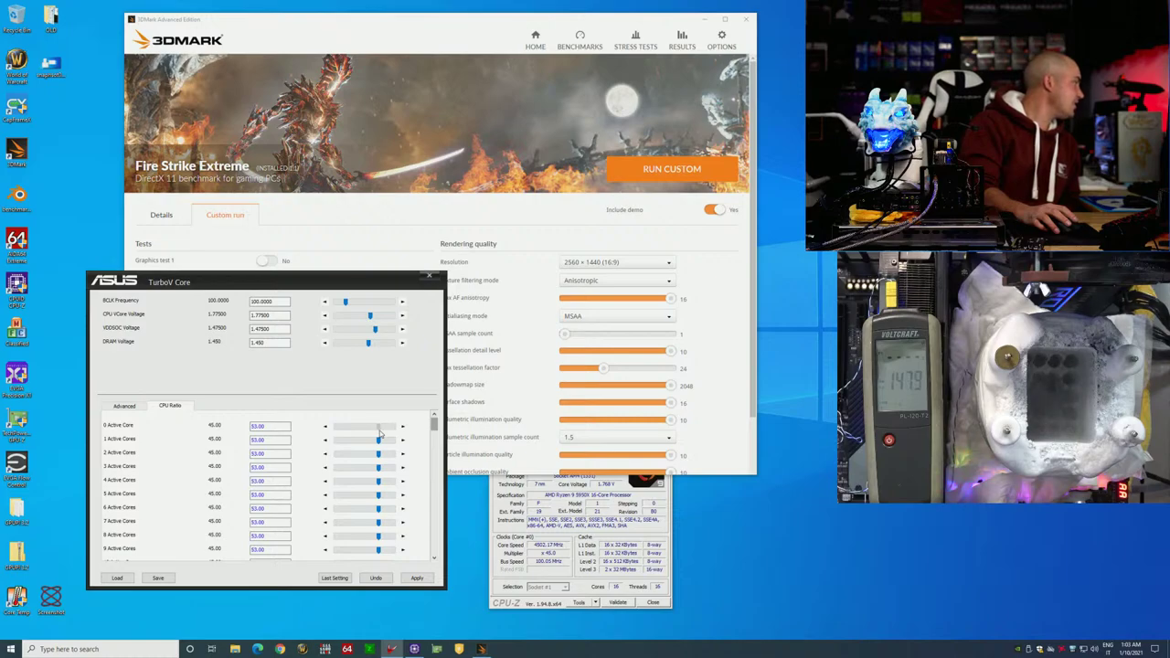
drag(379, 428, 388, 432)
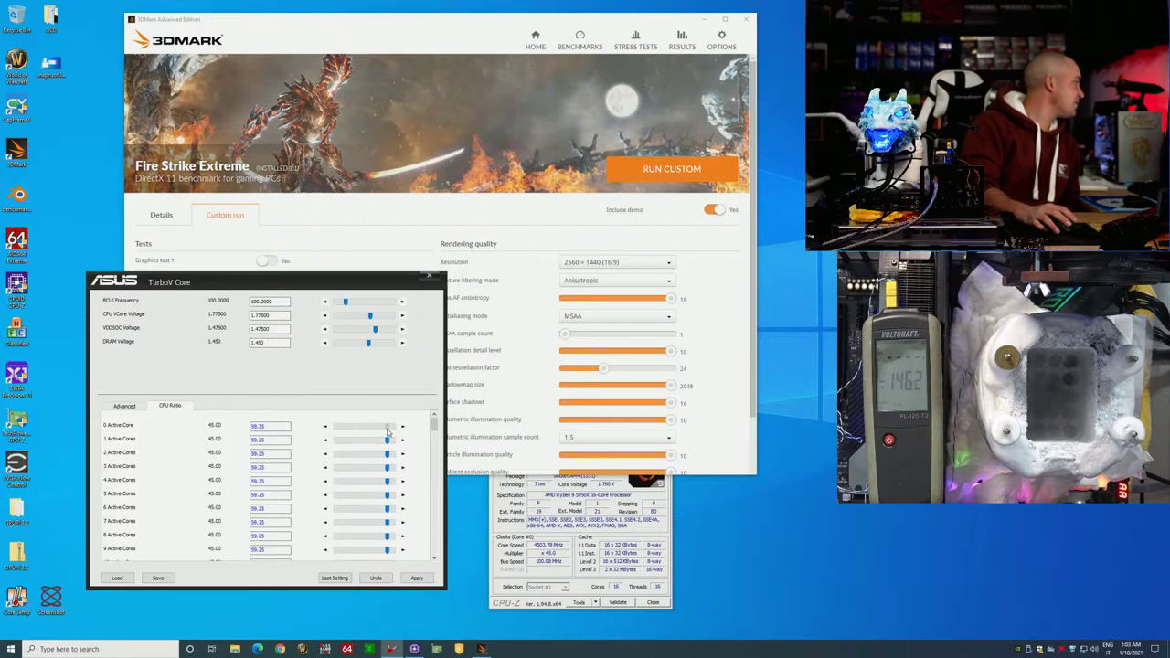
key(Right)
key(Right)
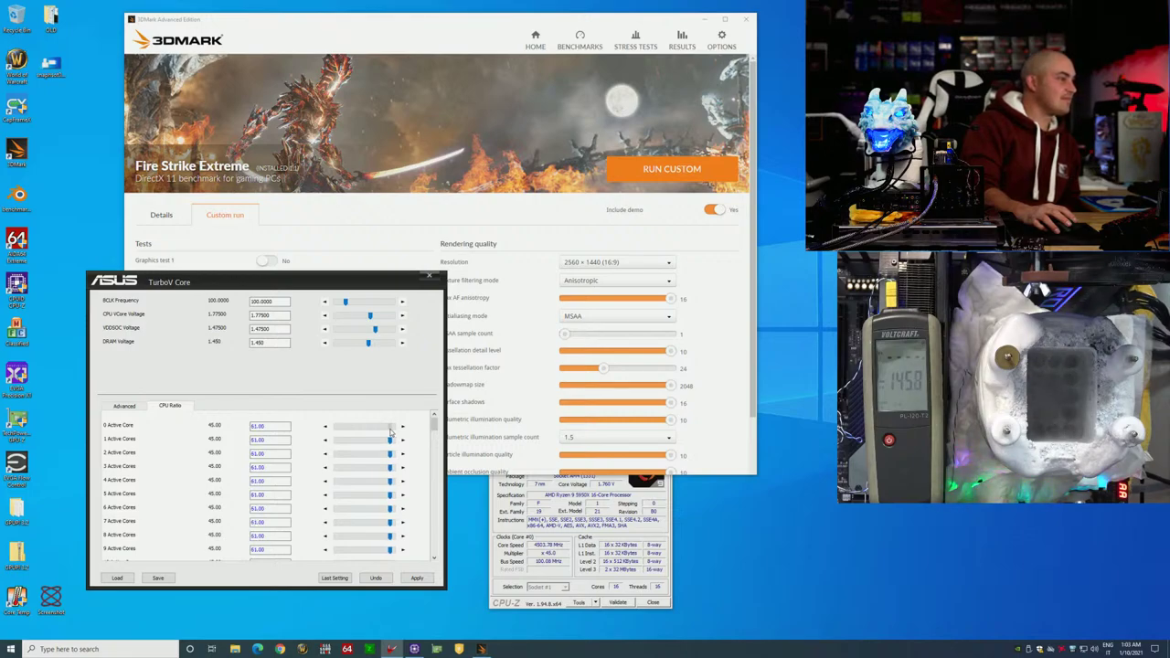
Step: Apply a CPU ratio of 56.50 to all active cores
mouse_move(388, 430)
mouse_down()
mouse_move(416, 428)
mouse_move(374, 427)
mouse_up()
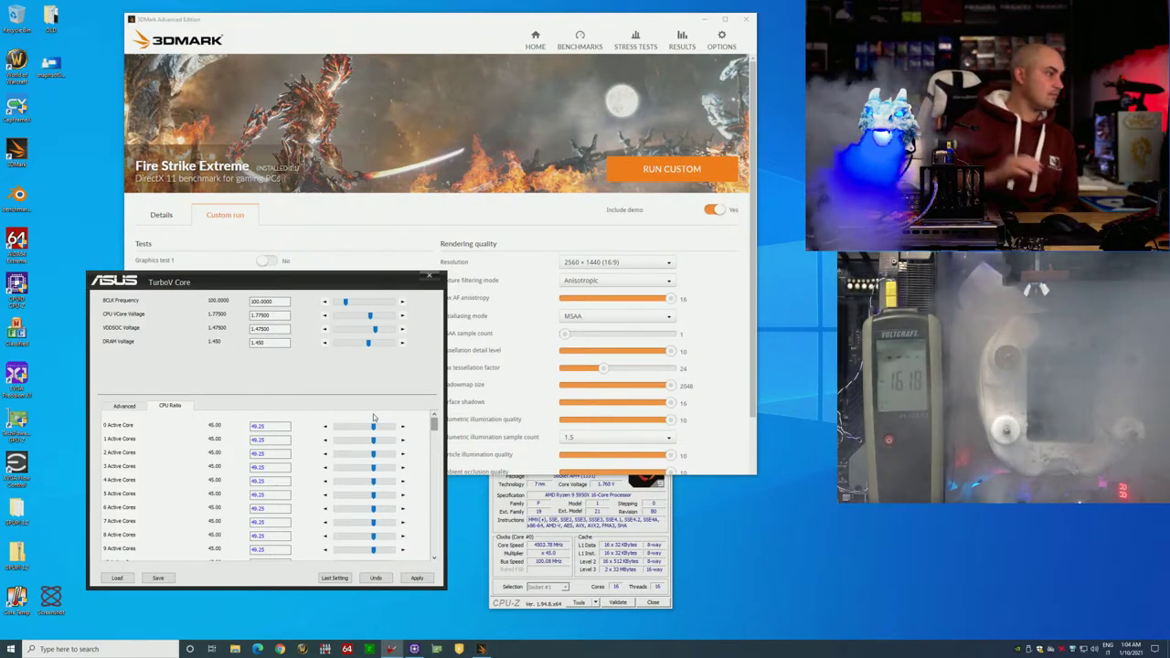
drag(373, 424, 384, 428)
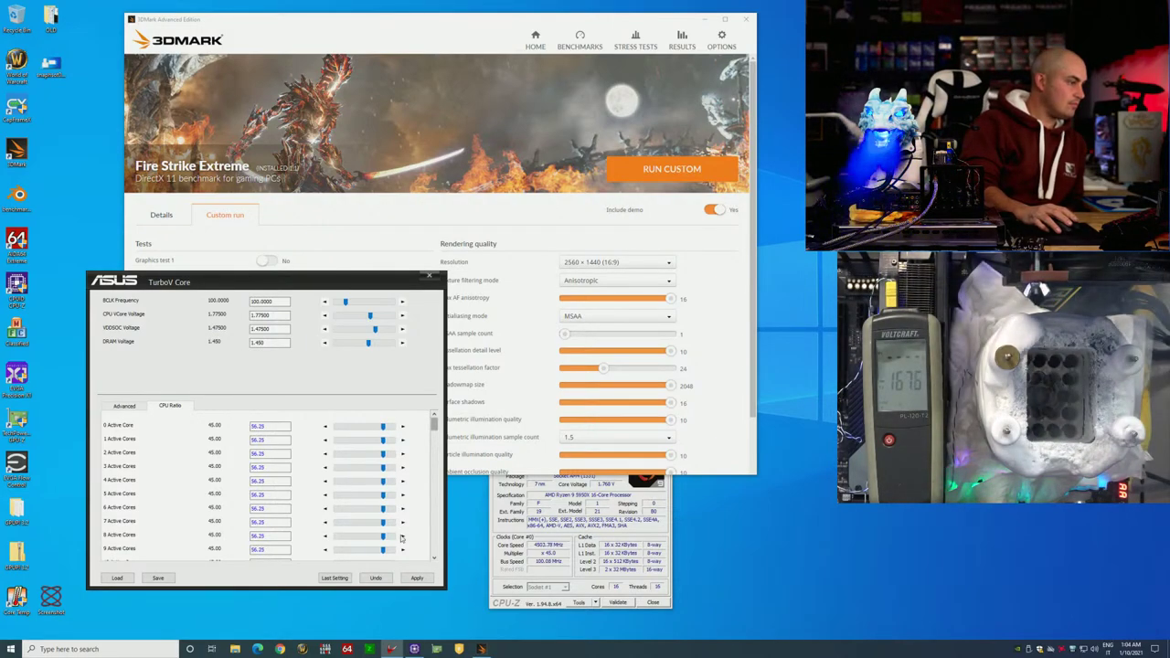
click(416, 579)
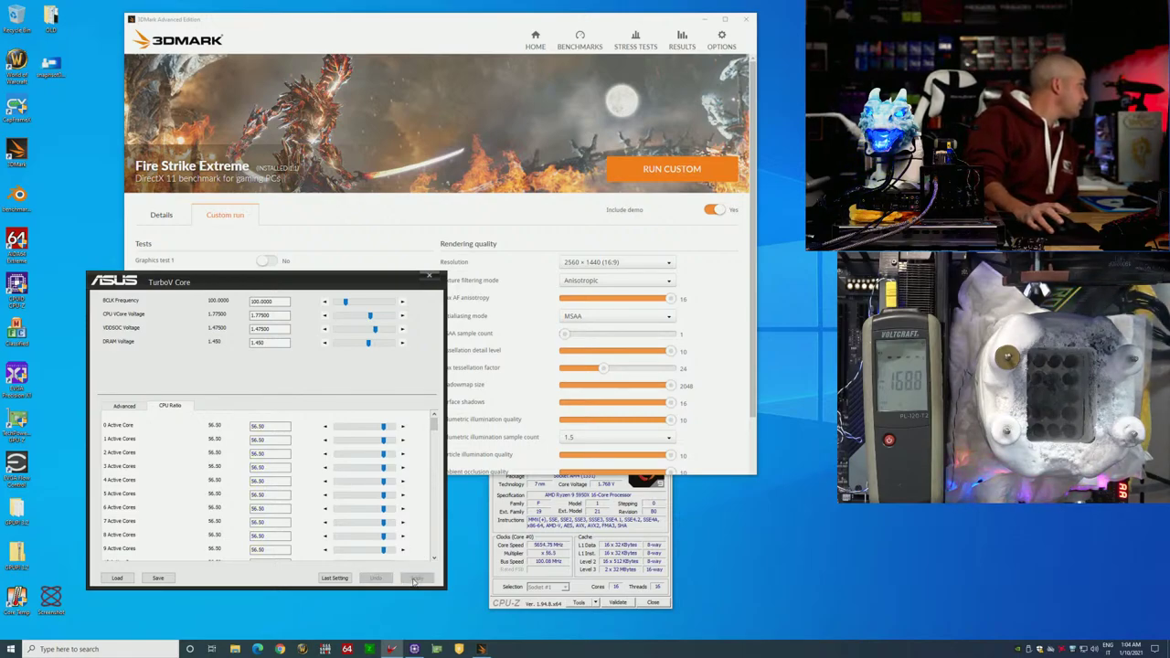
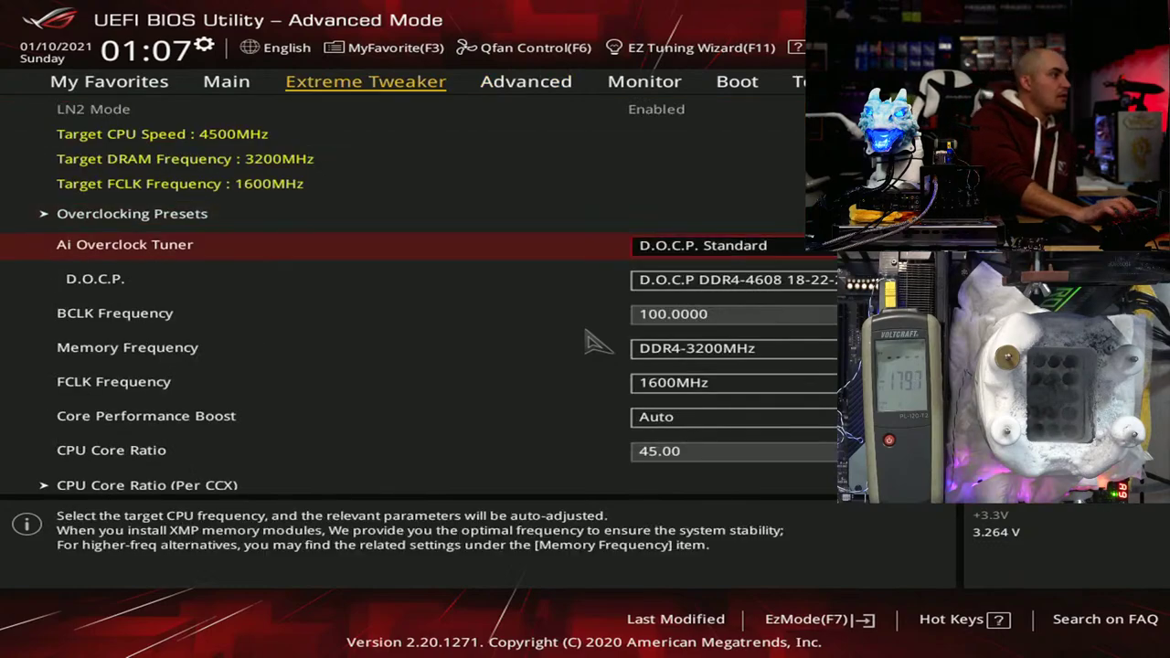
Step: Check the Above 4G Decoding and SR-IOV Support settings under the BIOS PCI Subsystem Settings
key(Right)
key(Down)
key(Down)
key(Down)
key(Down)
key(Down)
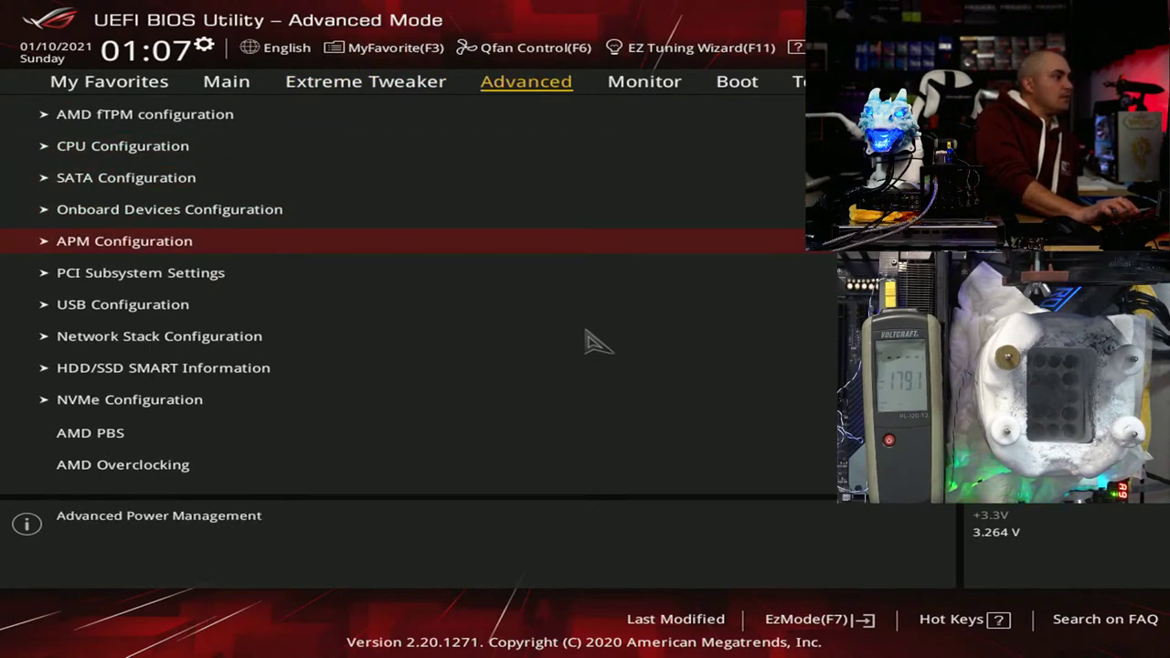
key(Return)
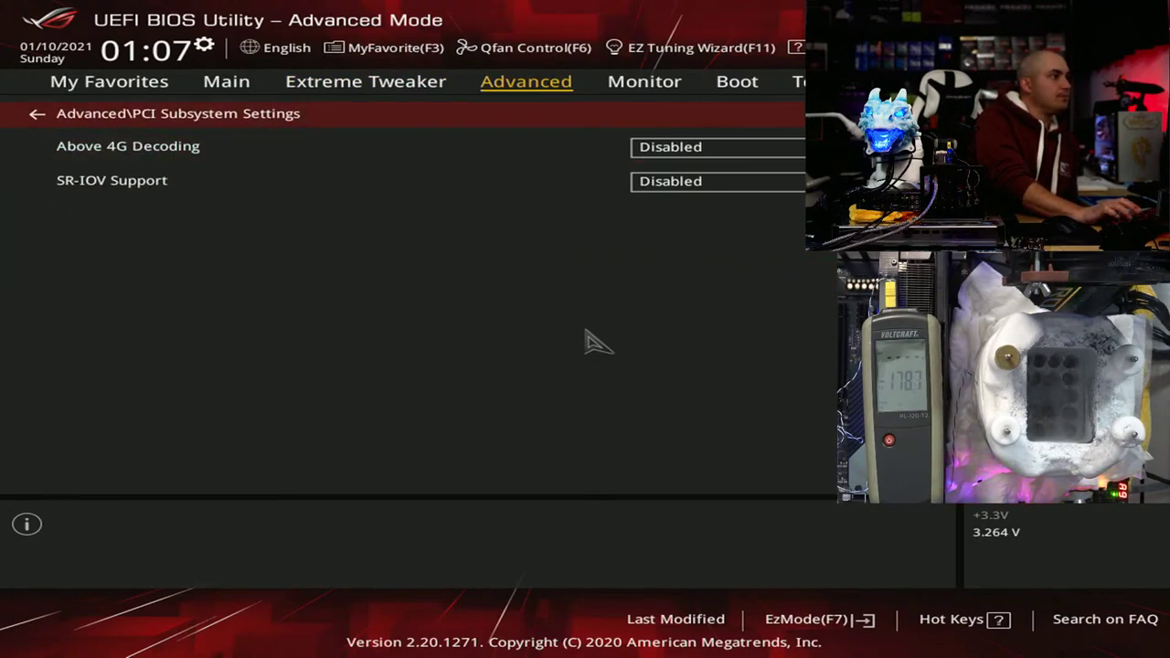
key(Escape)
Step: Open the Onboard Devices Configuration and inspect the available PCIEX16_1 Bandwidth Bifurcation modes
key(Down)
key(Up)
key(Up)
key(Up)
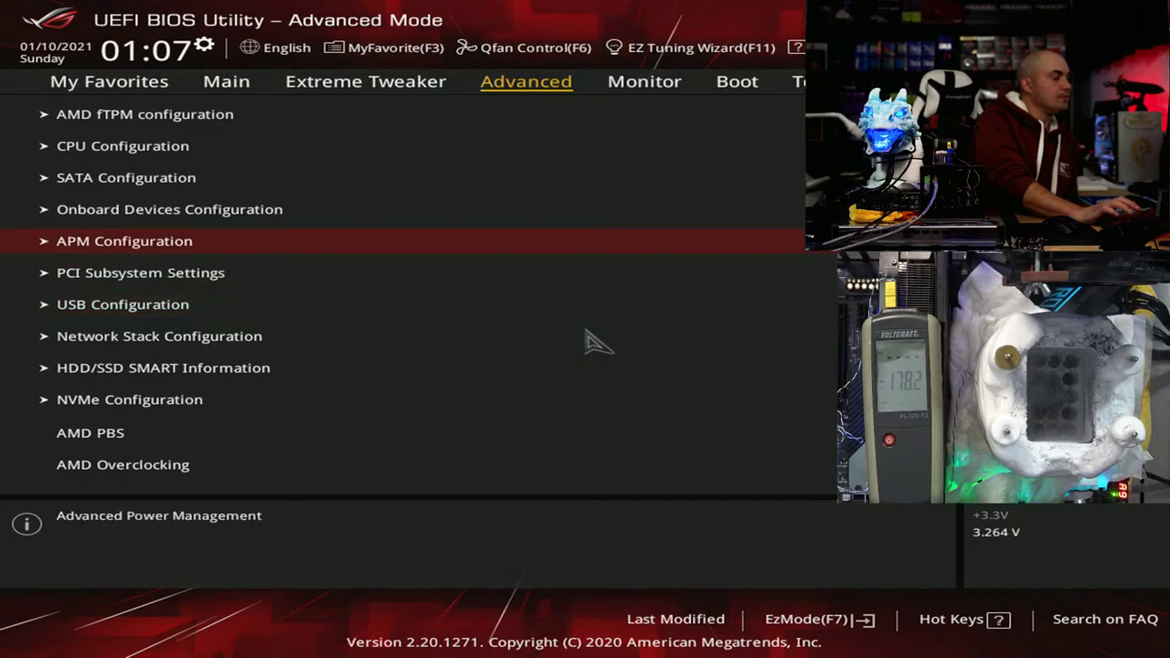
key(Return)
key(Down)
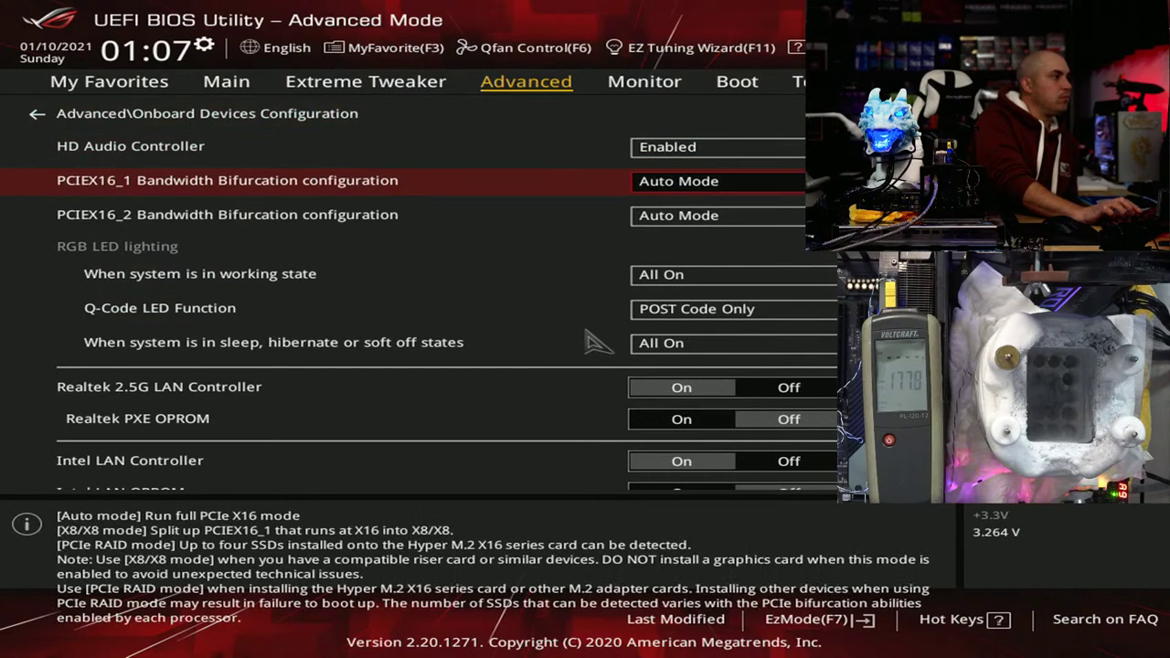
key(Return)
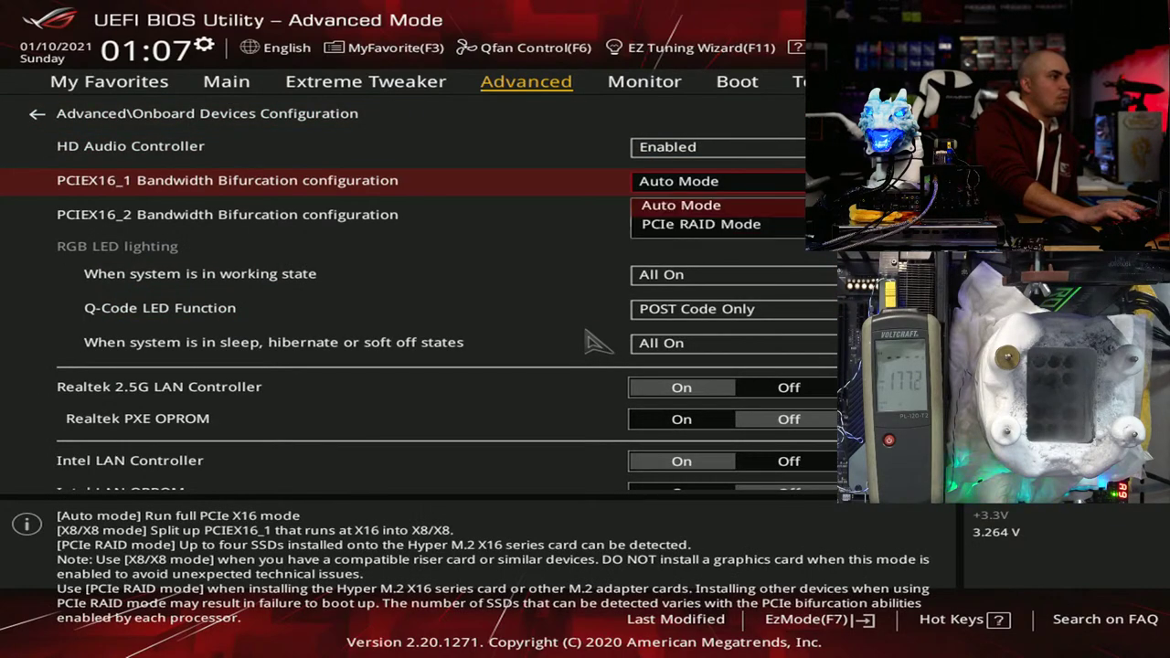
key(Escape)
Step: Set PCIEX16_1 Mode to GEN 3 in the Onboard Devices Configuration
key(Down)
key(Down)
key(Down)
key(Down)
key(Down)
key(Down)
key(Down)
key(Down)
key(Down)
key(Down)
key(Down)
key(Down)
key(Down)
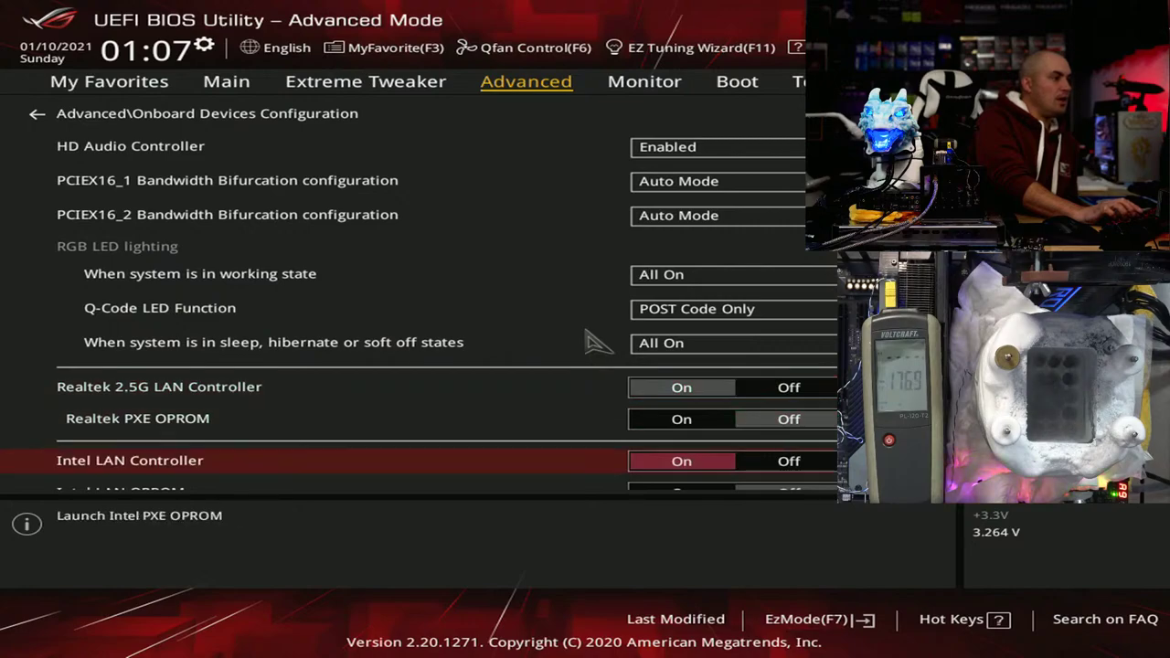
key(Up)
key(Up)
key(Up)
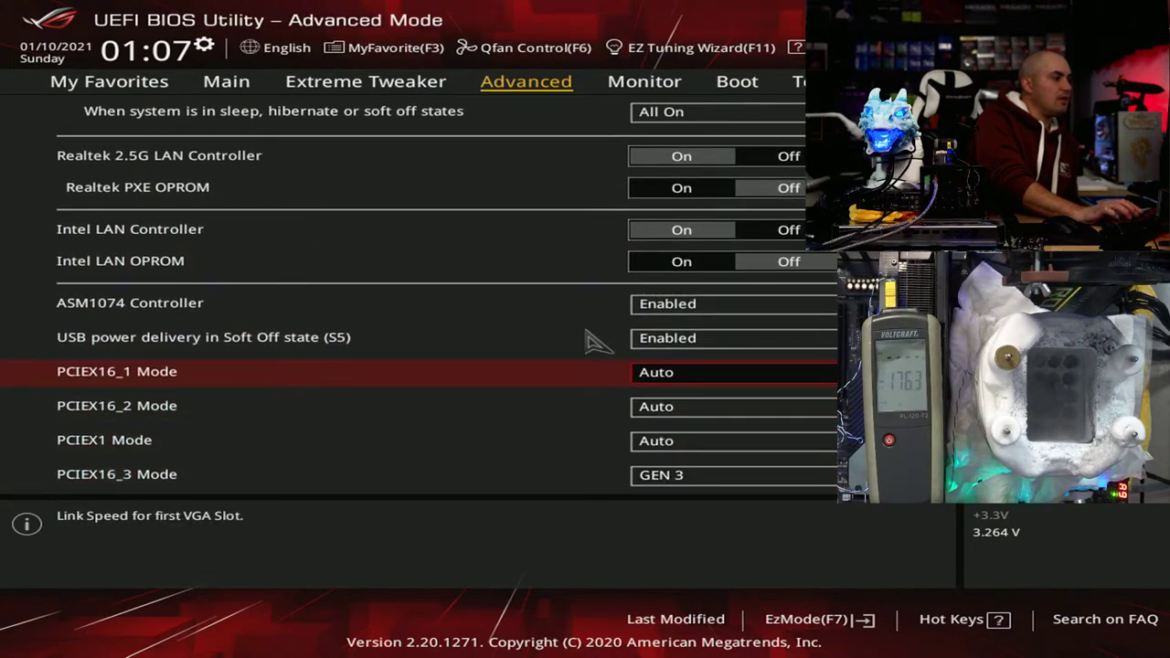
key(Return)
key(Down)
key(Down)
key(Down)
key(Return)
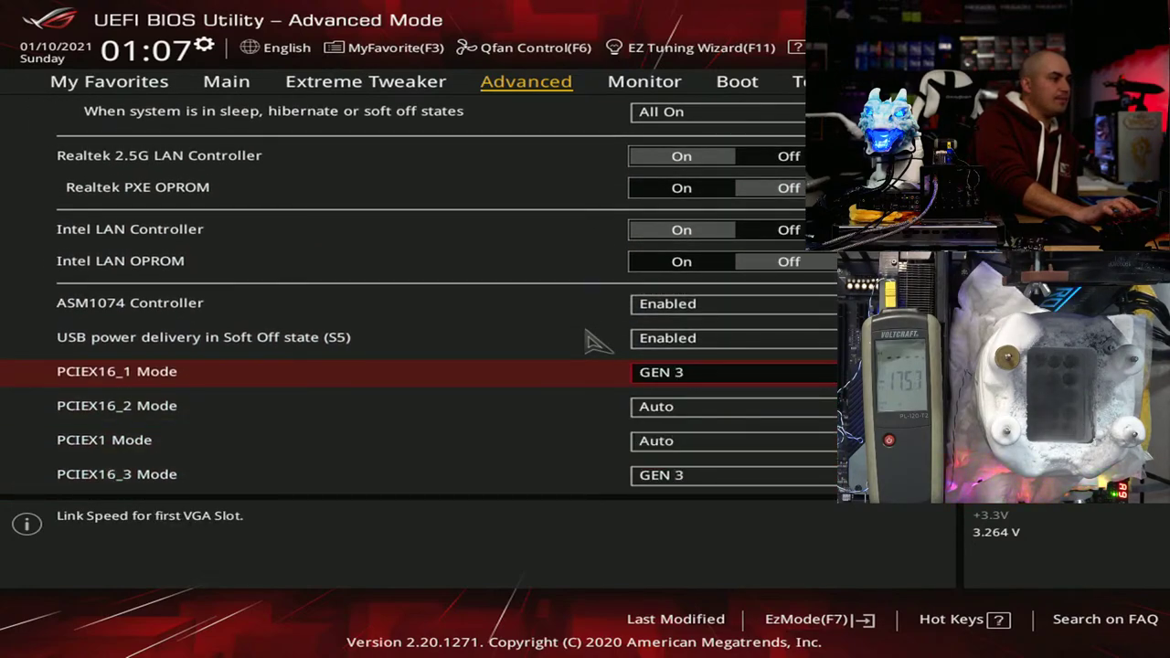
Step: Set PCIEX16_2 Mode to GEN 3
key(Down)
key(Return)
key(Down)
key(Down)
key(Down)
key(Return)
Step: Set PCIEX16_2 Mode and PCIEX1 Mode to GEN 3 in the BIOS, and save the changes and reset
key(Down)
key(Return)
key(Down)
key(Down)
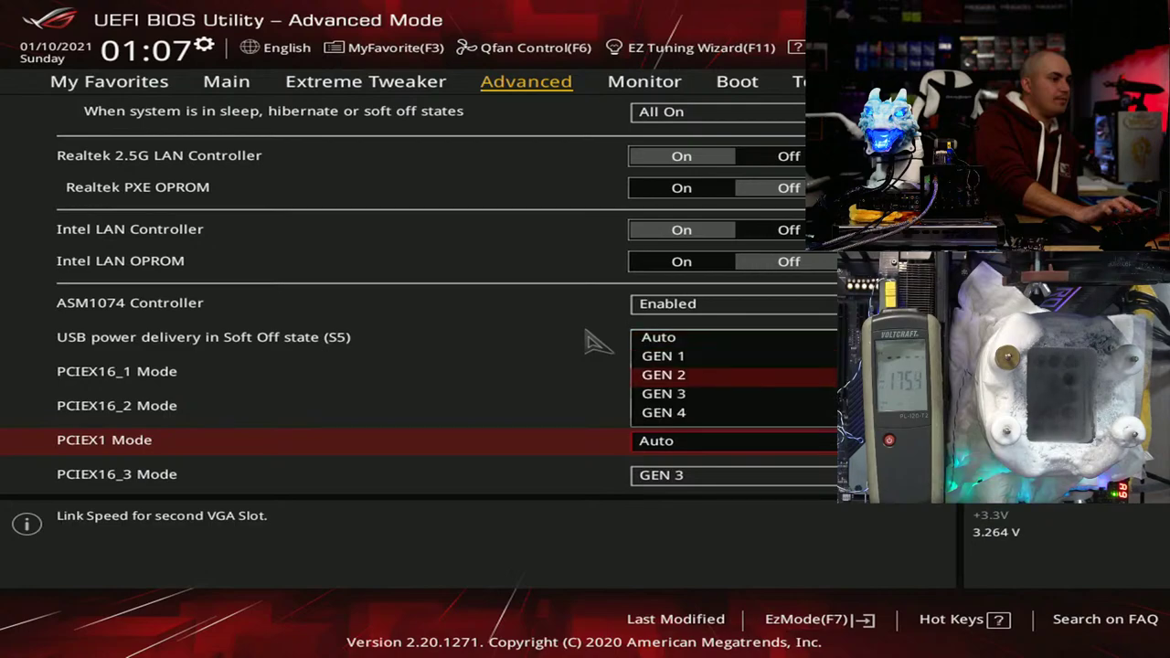
key(Down)
key(Return)
key(Down)
key(Down)
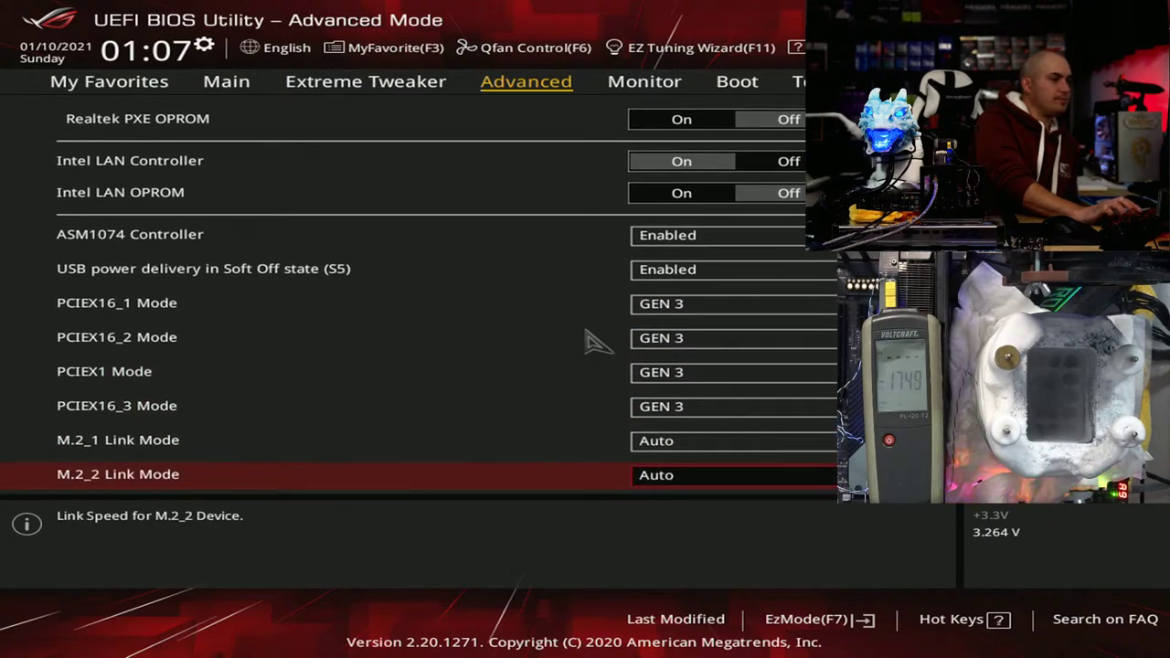
key(F10)
key(Return)
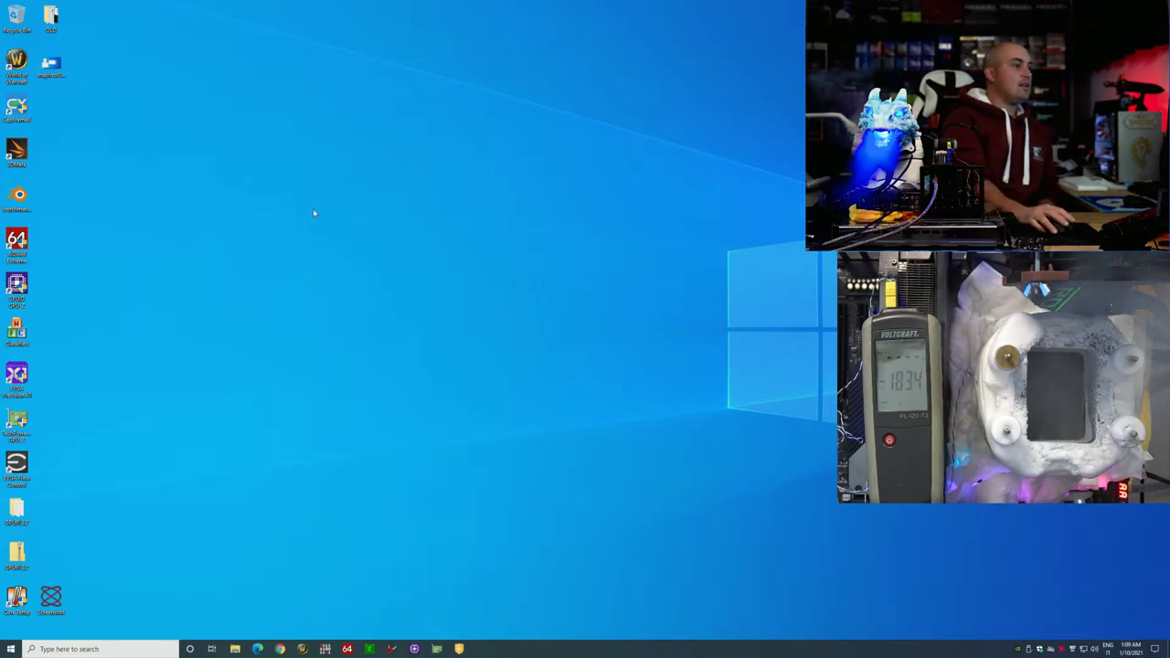
Step: Start 3DMark and apply a CPU VCore Voltage of 1.77500 in TurboV Core
double_click(18, 151)
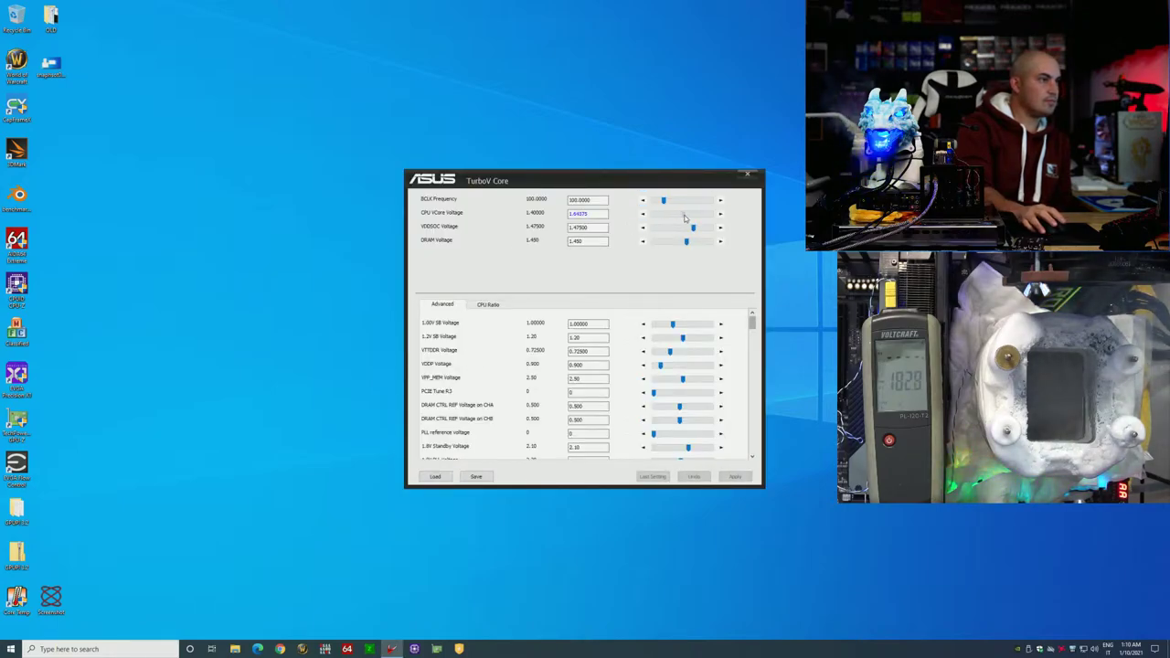
drag(685, 217, 687, 214)
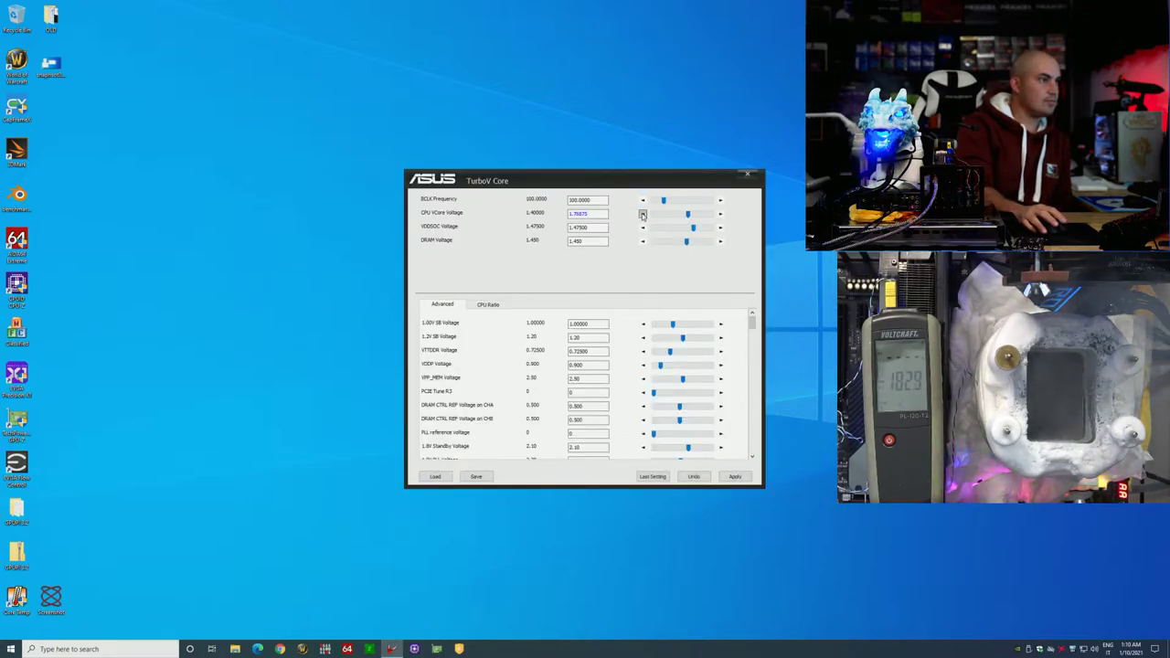
click(734, 477)
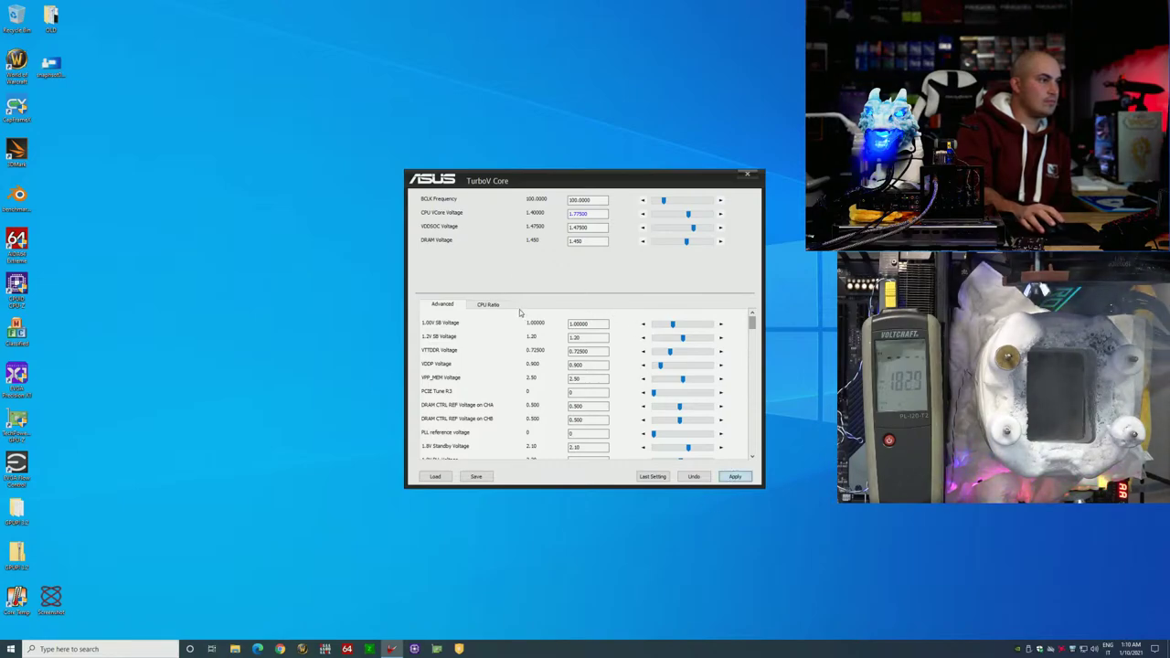
Step: Apply a CPU ratio of 57.00 to all cores in TurboV Core, move its window aside and start CPU-Z
click(494, 306)
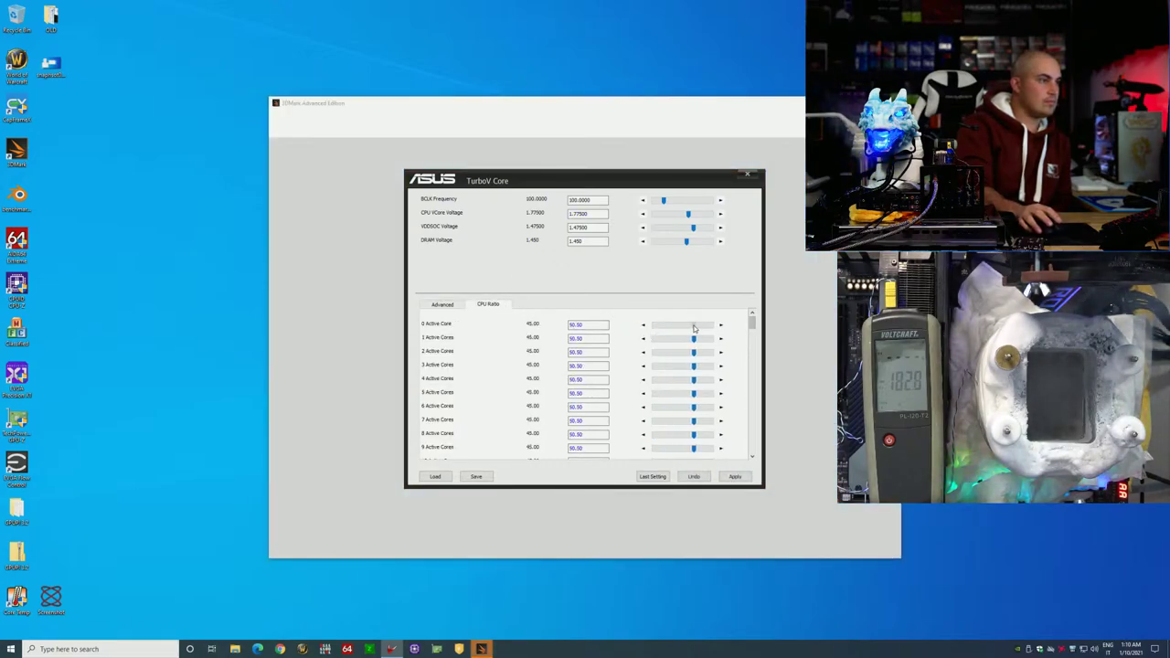
drag(694, 328, 703, 328)
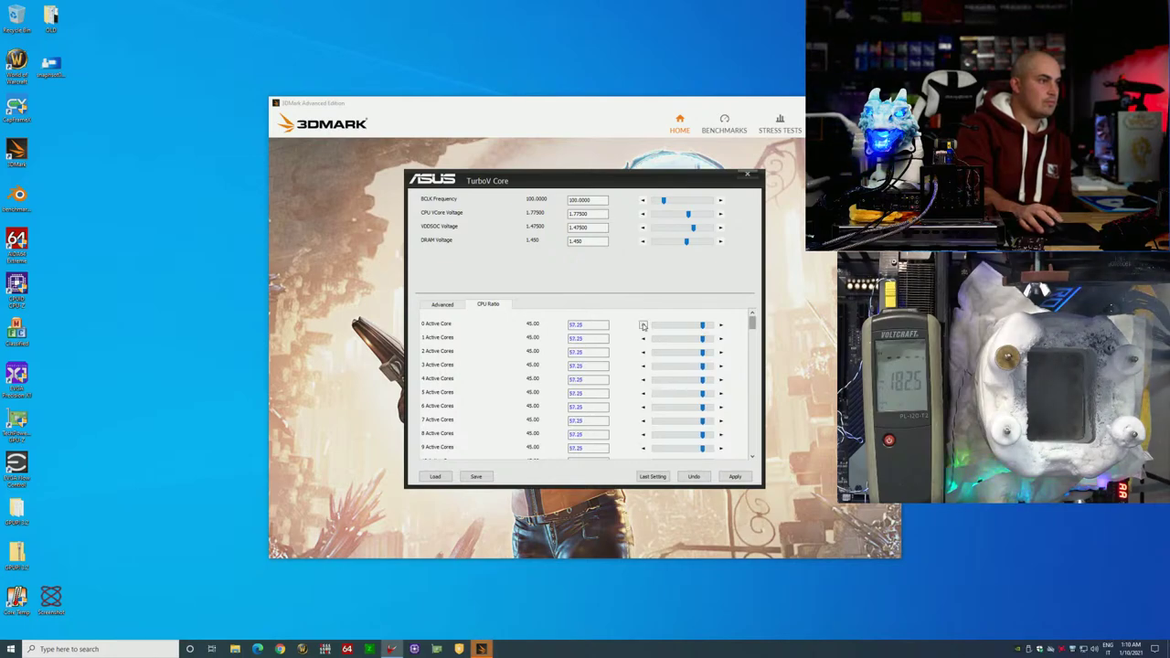
click(723, 325)
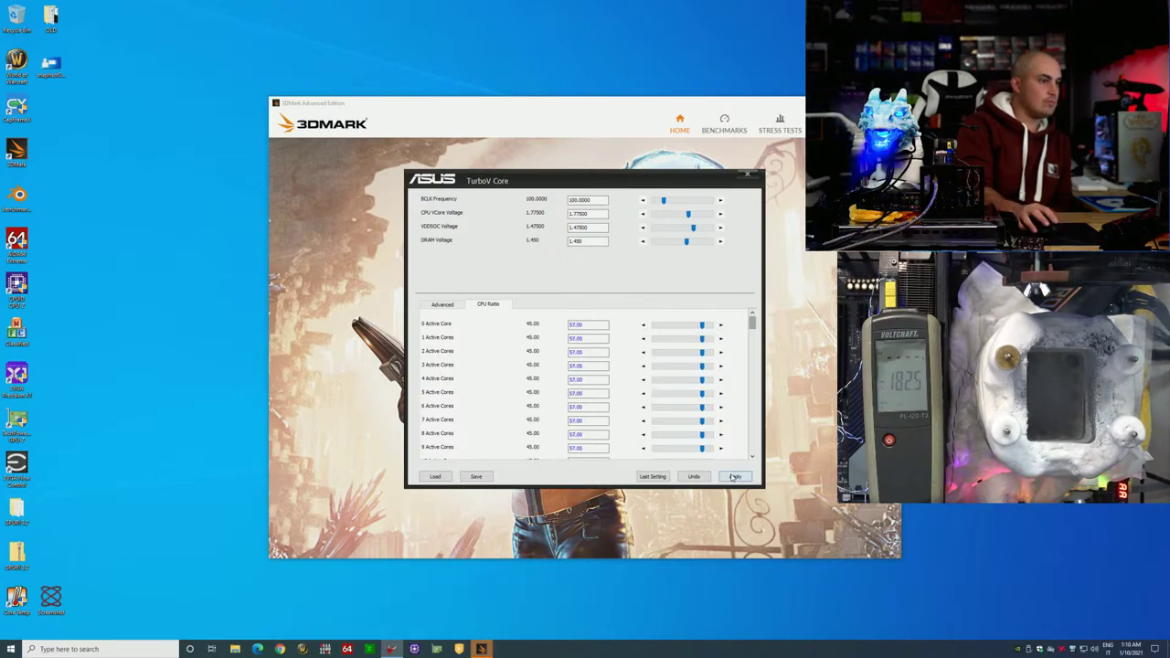
click(735, 476)
drag(576, 180, 248, 286)
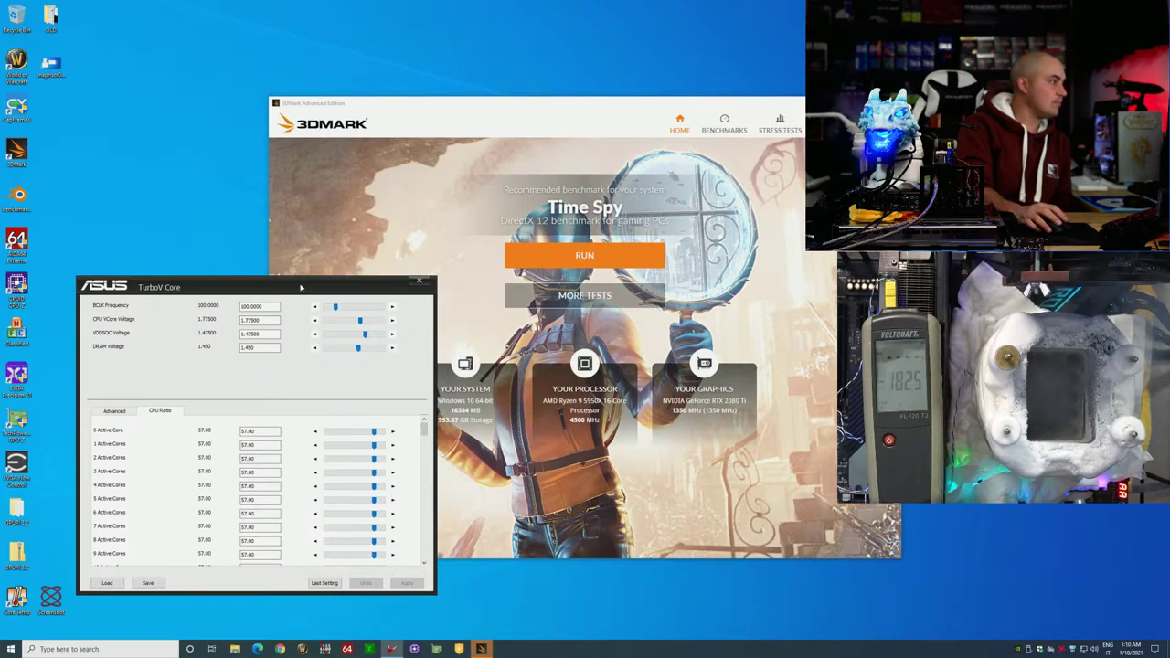
double_click(16, 286)
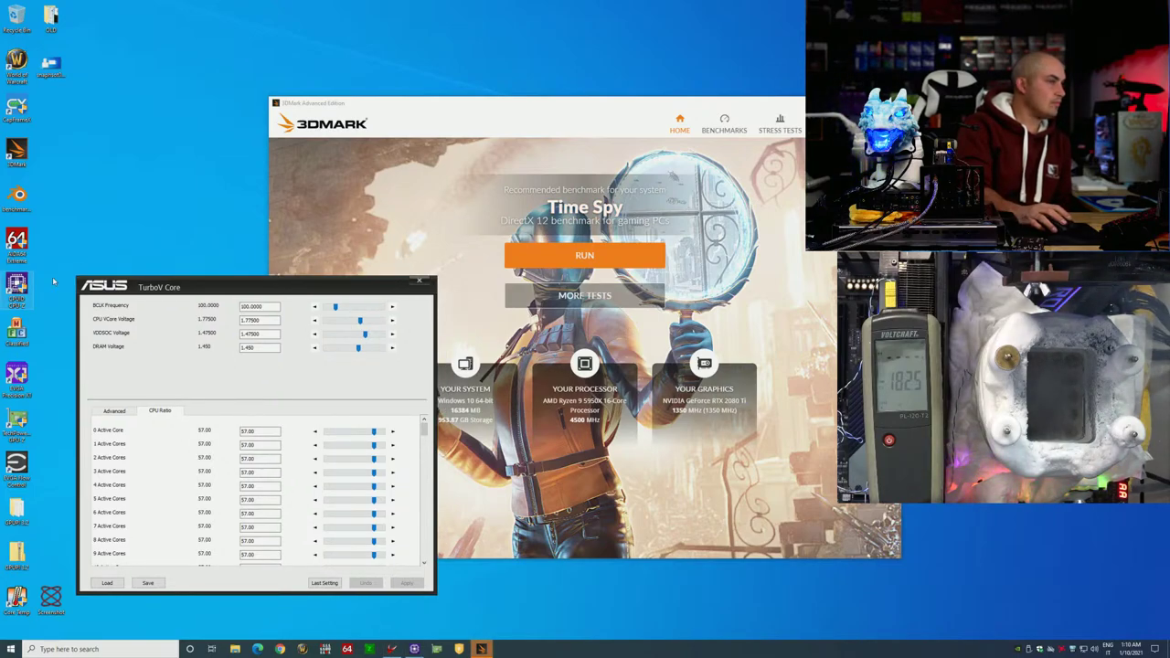
Step: Run a custom Fire Strike Ultra benchmark in 3DMark with only the physics and combined tests, and review the result and settings used
click(725, 125)
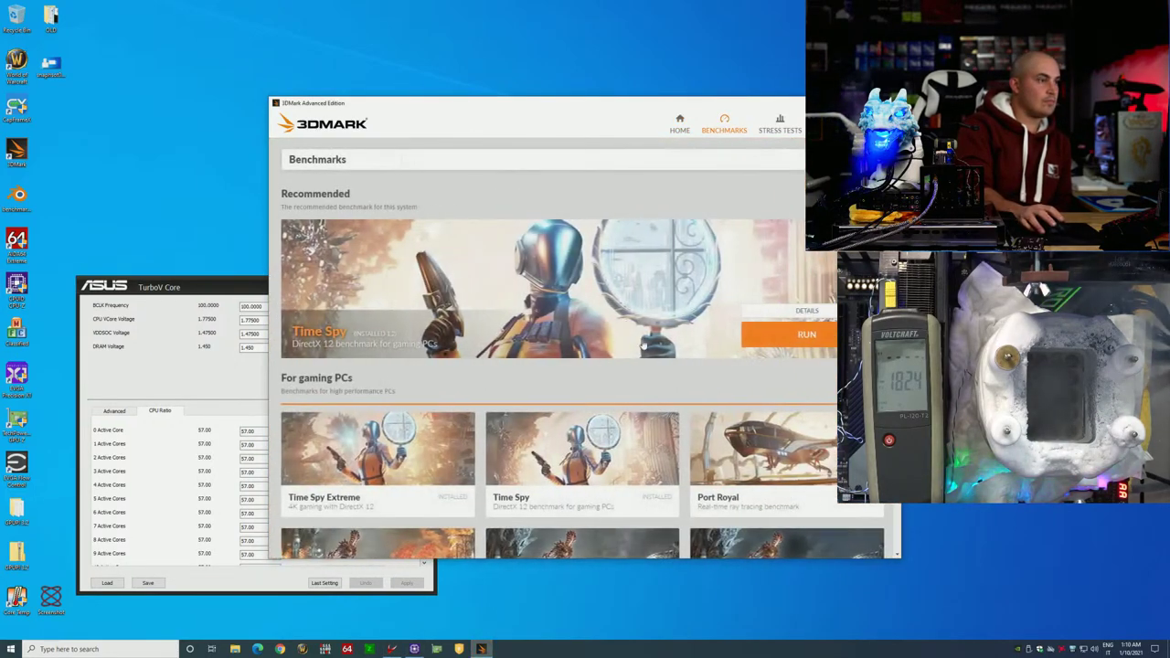
scroll(416, 457, down, 3)
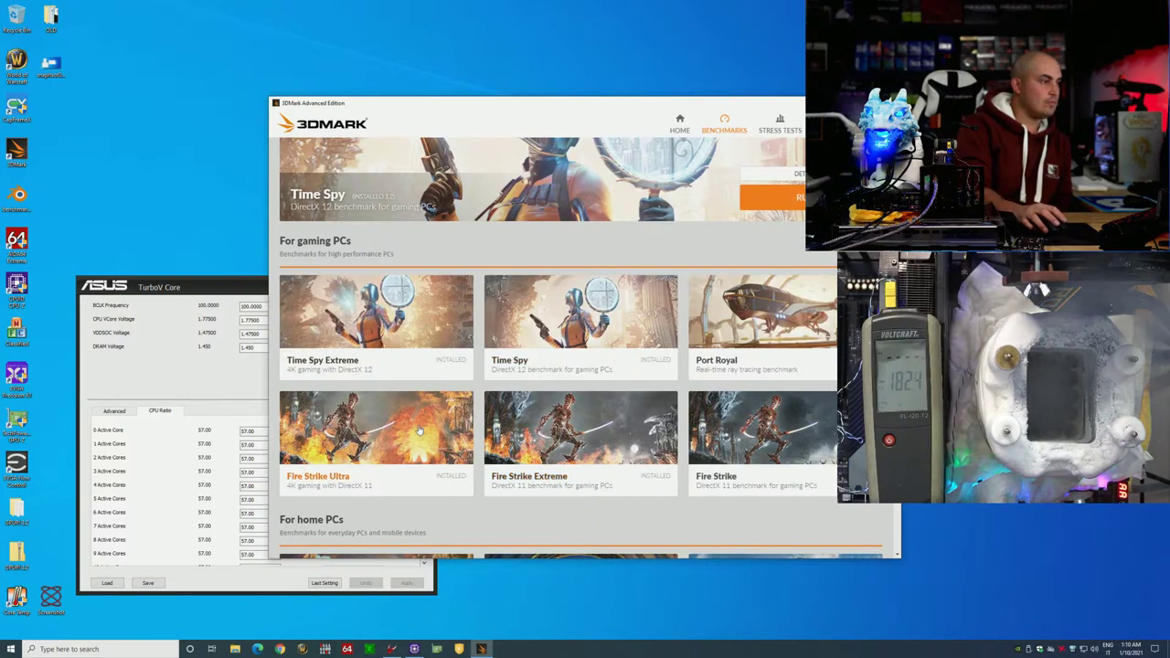
click(447, 429)
drag(634, 110, 700, 69)
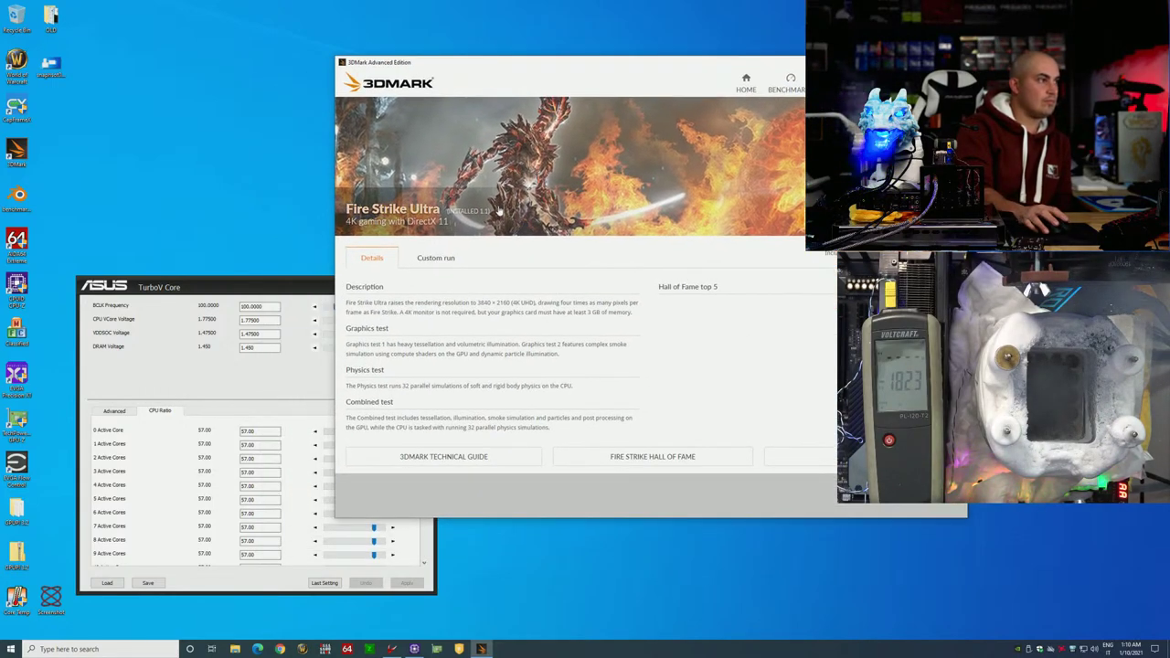
click(439, 257)
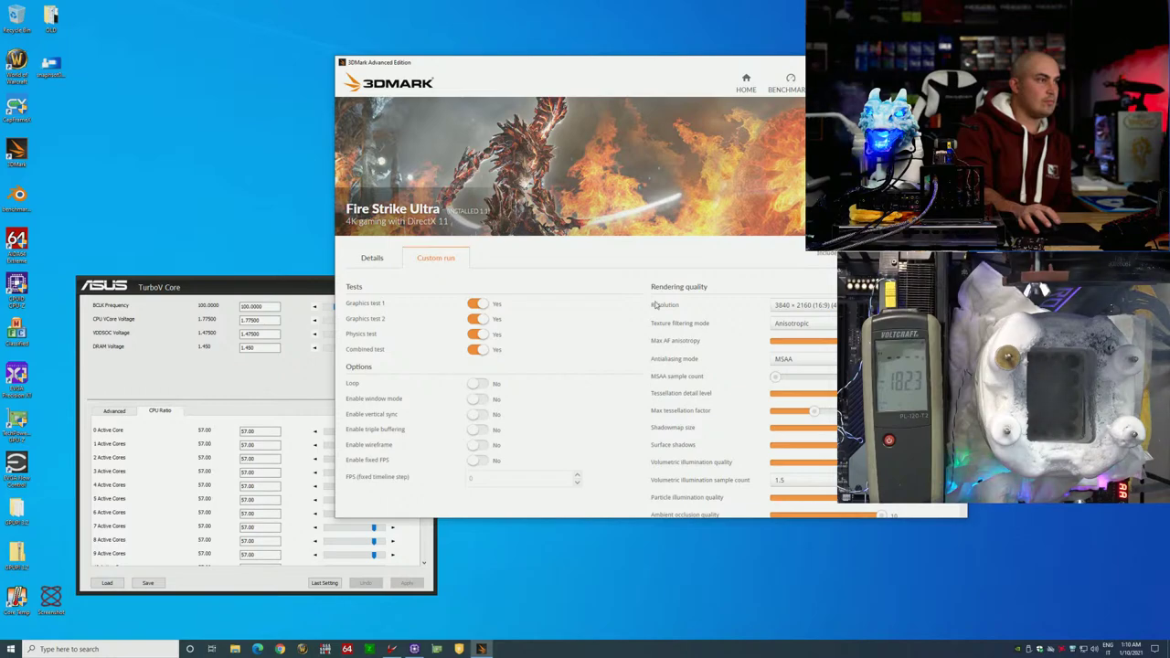
click(477, 305)
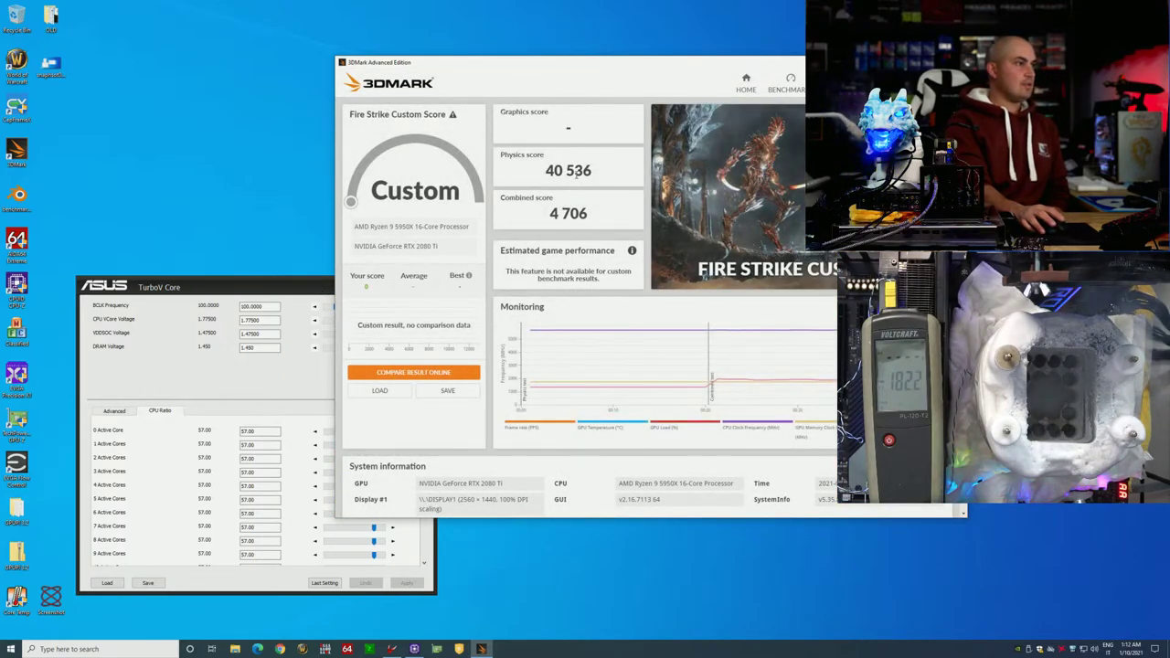
scroll(595, 273, down, 5)
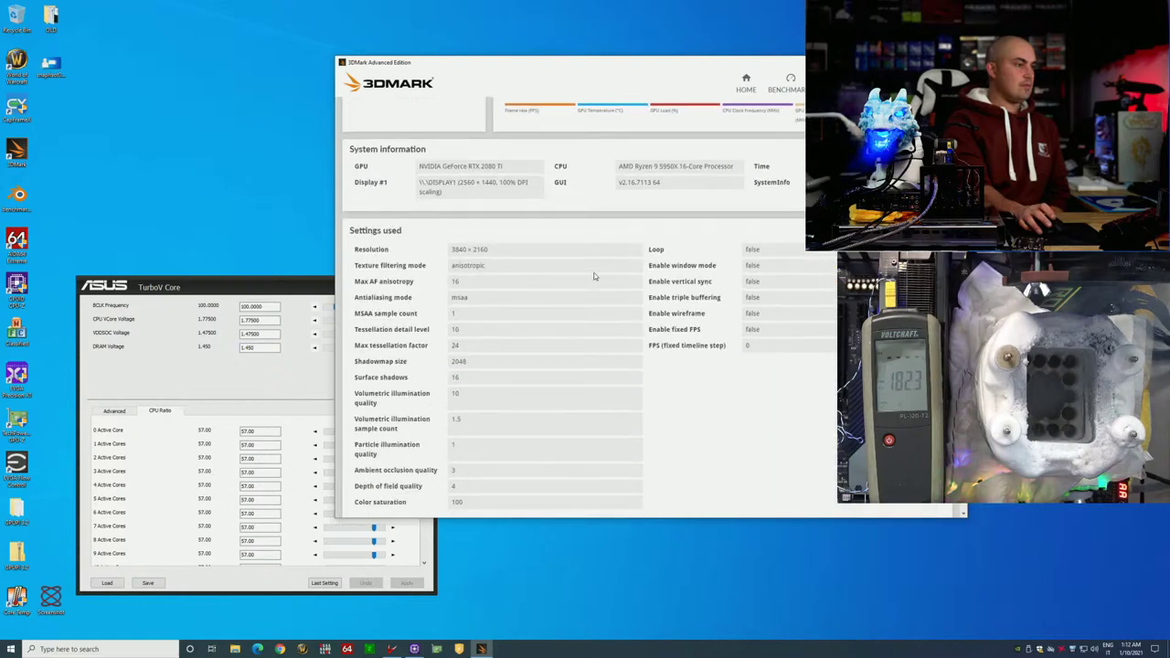
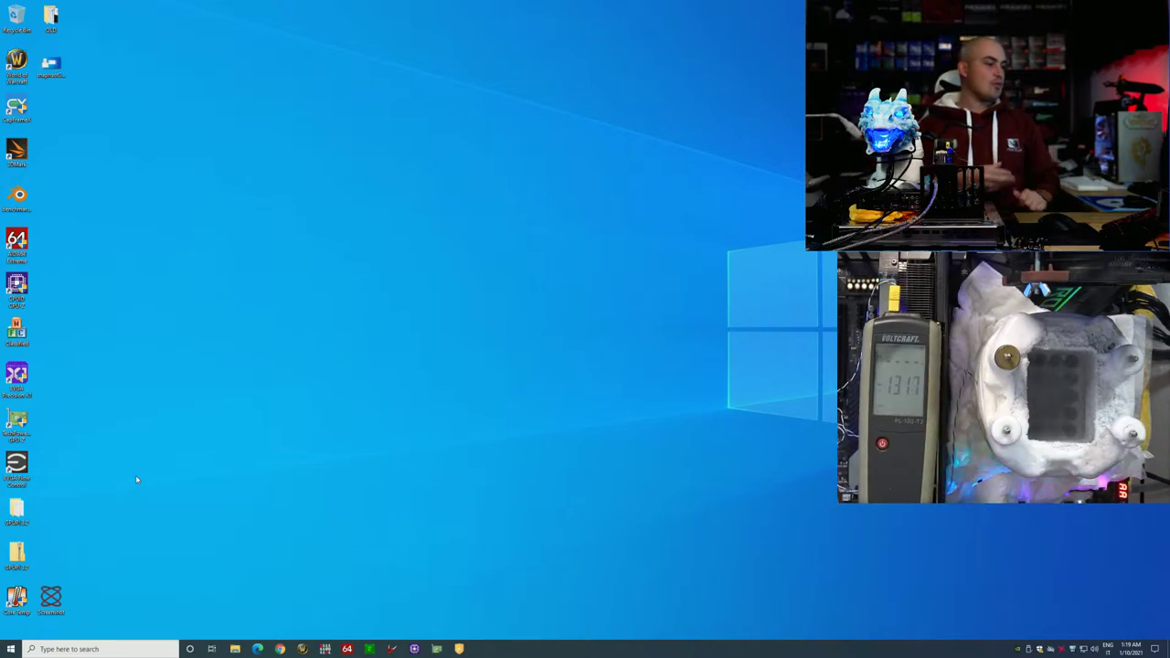
Step: Open BenchMate, launch Cinebench R15 (15.0.3.8) from it and accept the license agreement
click(460, 649)
click(460, 649)
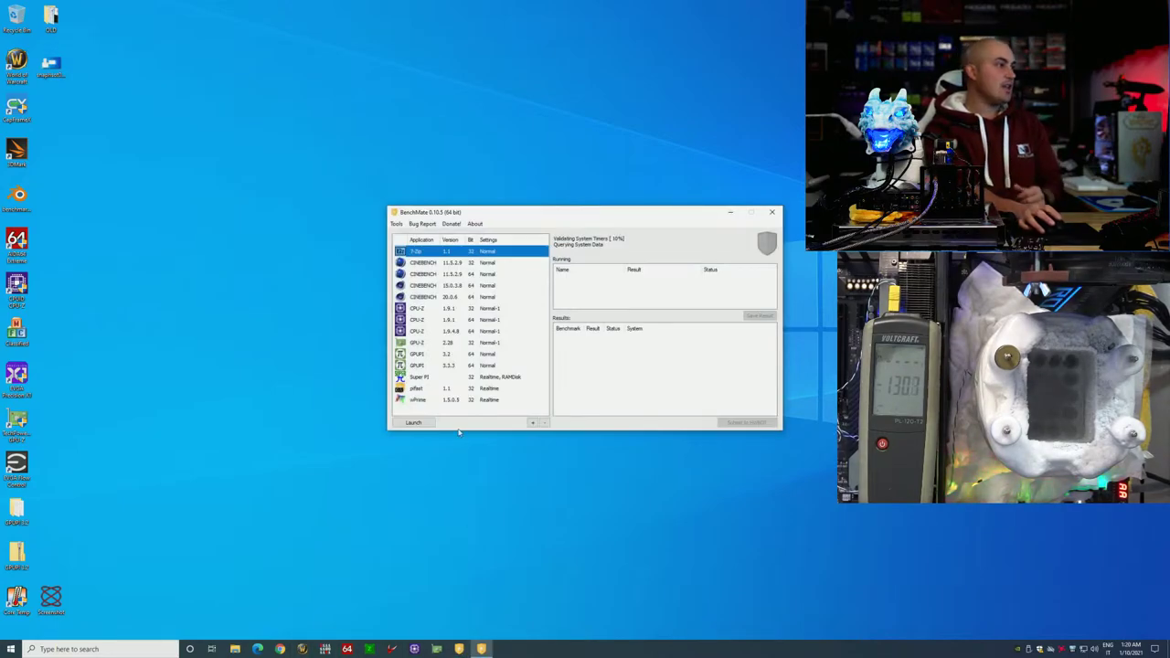
drag(602, 218, 552, 242)
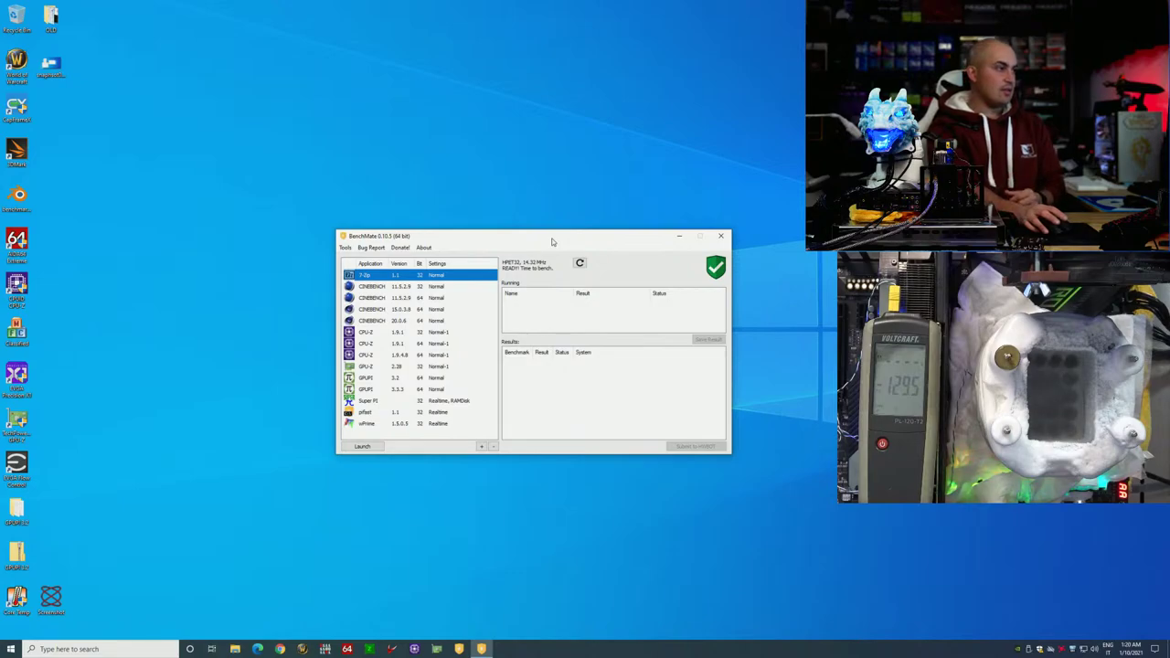
click(395, 309)
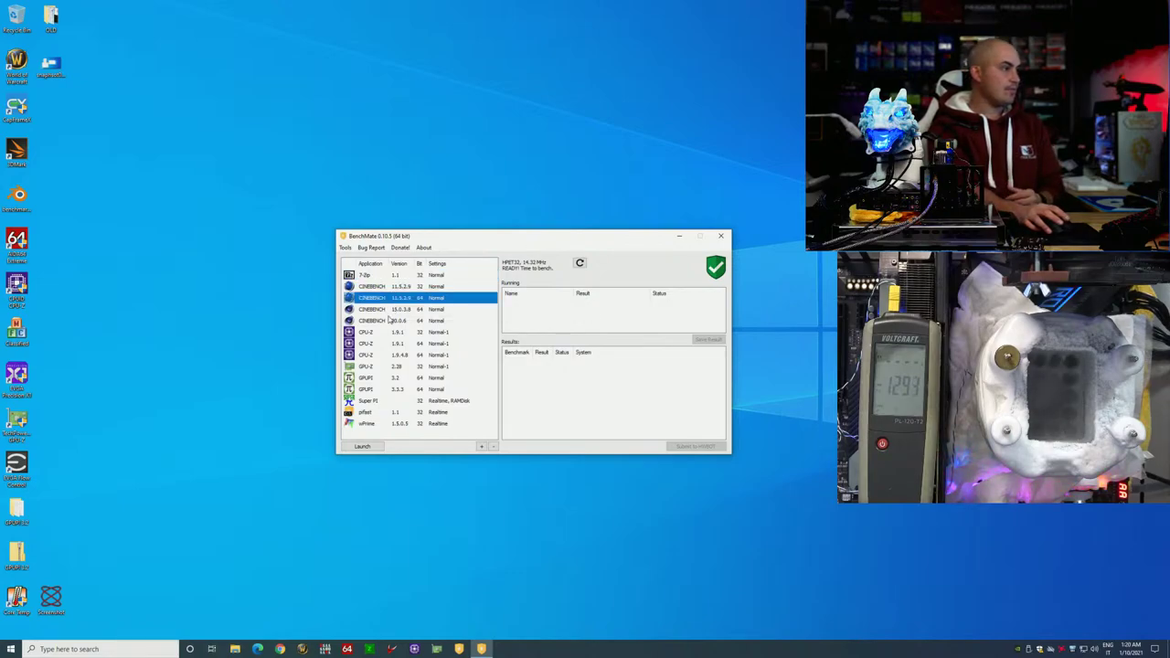
click(360, 446)
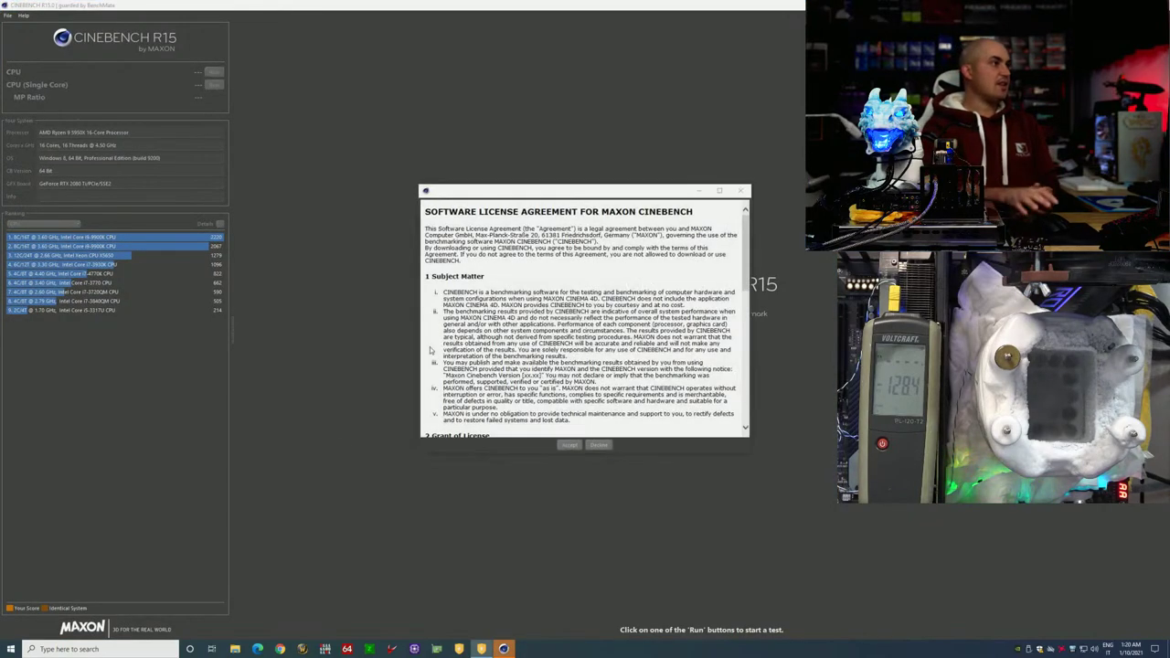
click(569, 445)
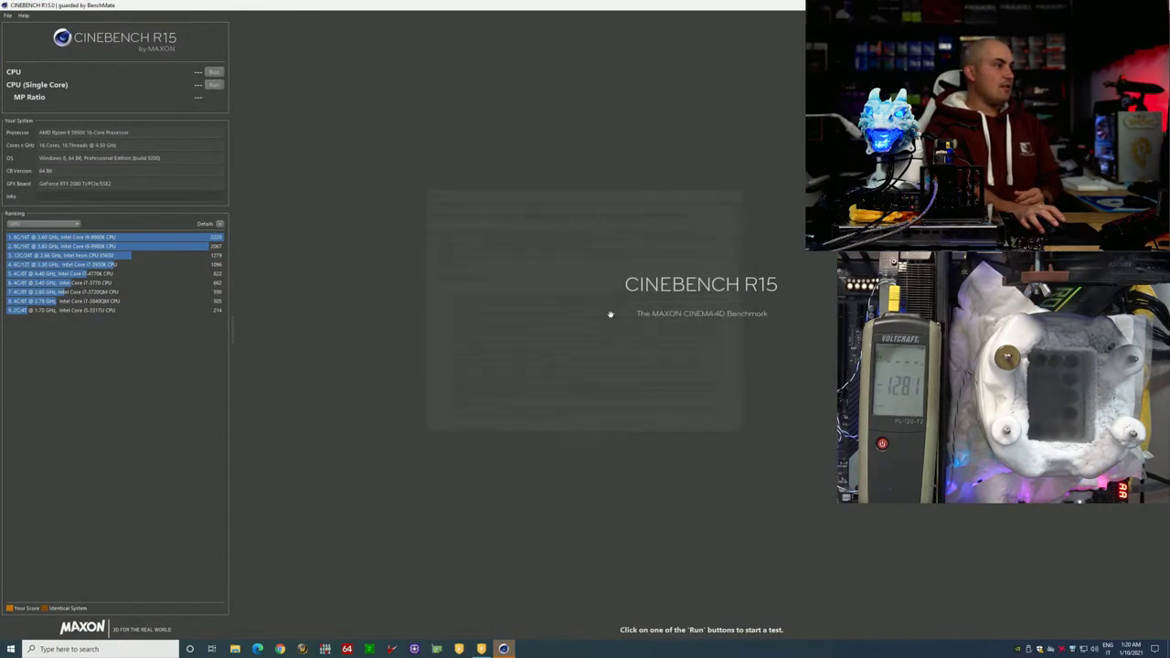
Step: Reduce Cinebench R15 to a smaller window, reposition it on the desktop and run the multi-core CPU test
double_click(645, 4)
drag(483, 15, 592, 77)
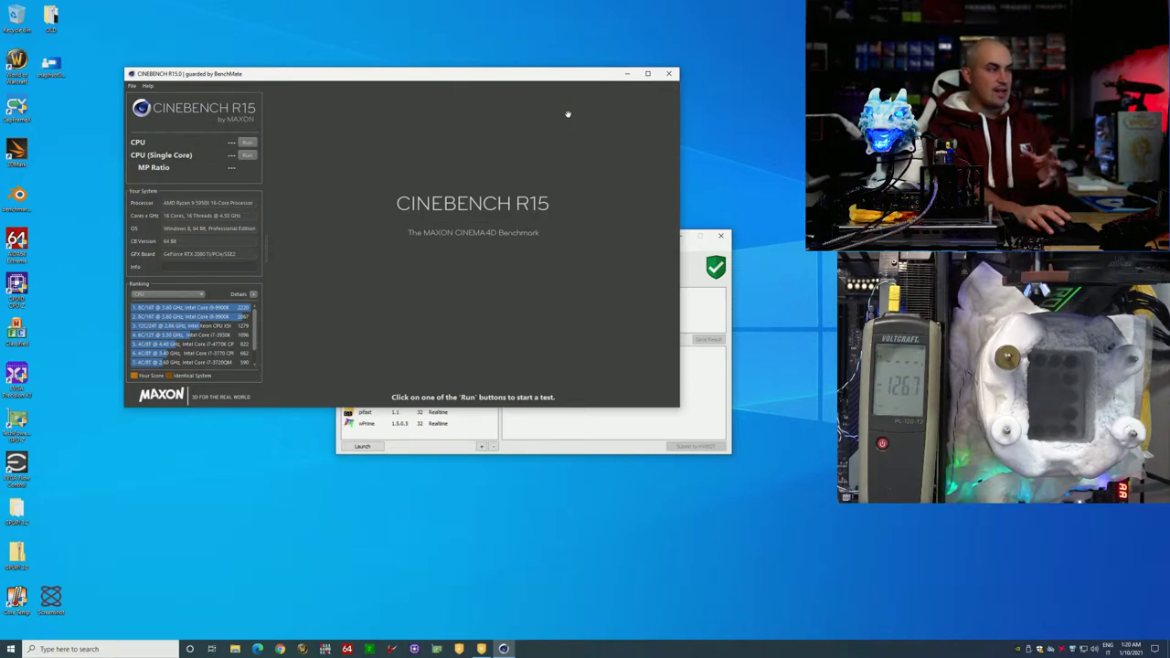
mouse_move(361, 79)
mouse_down()
mouse_move(383, 64)
mouse_move(348, 68)
mouse_up()
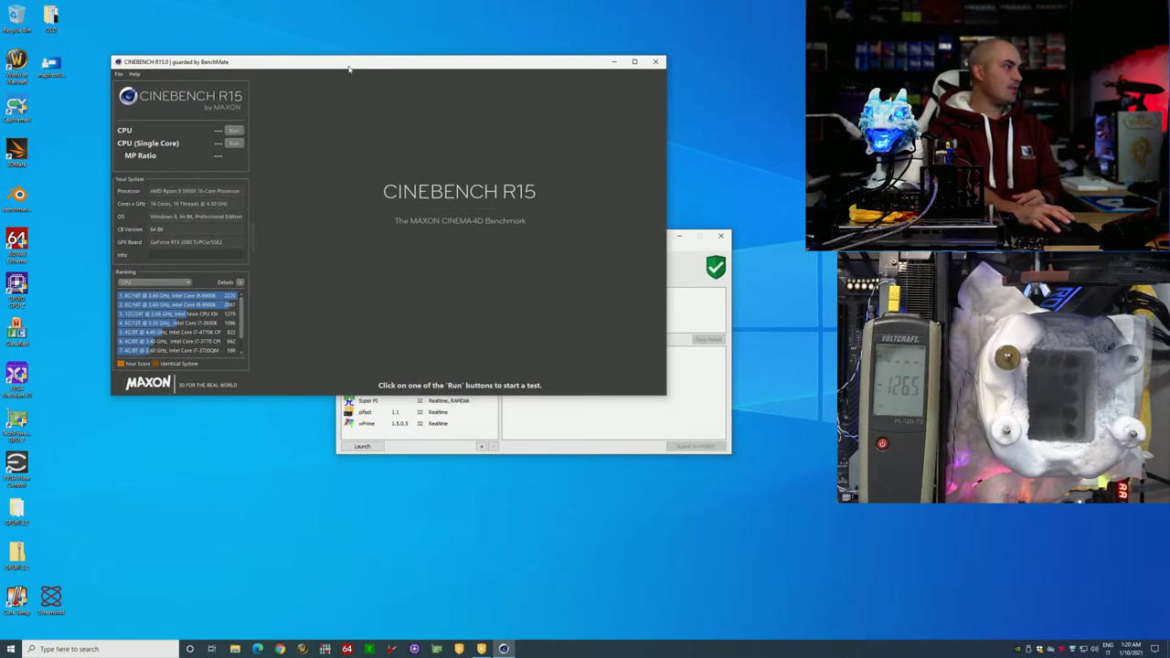
click(235, 131)
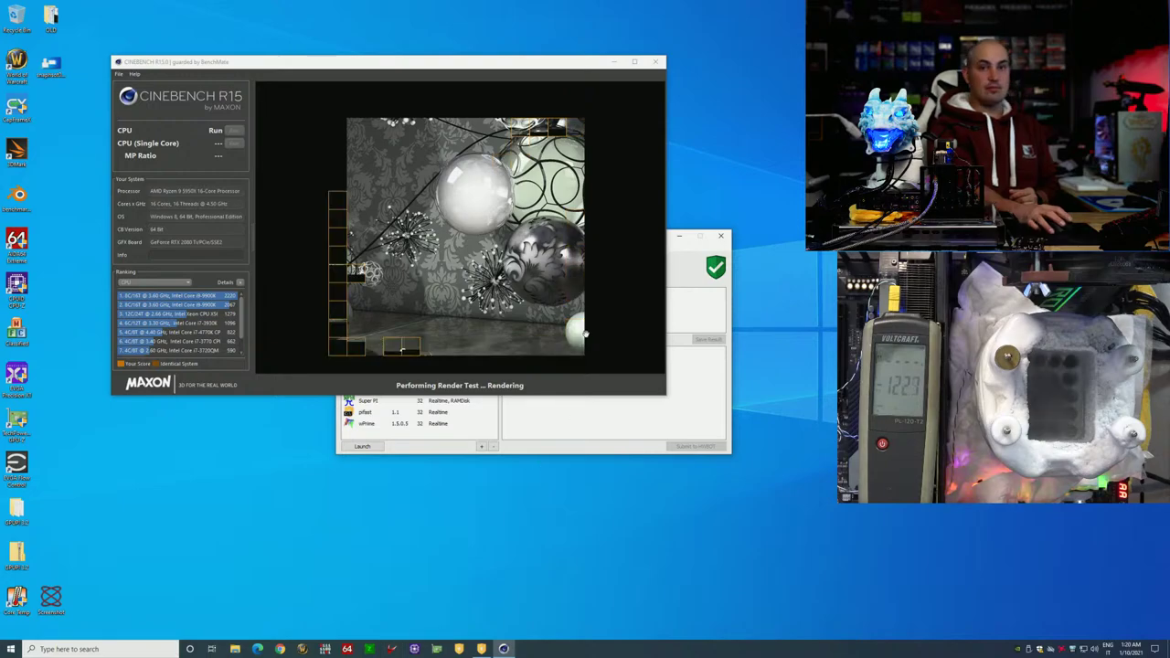
Step: Open TurboV Core beside Cinebench, show the CPU ratios and apply a CPU VCore Voltage of 1.55625
click(392, 650)
drag(543, 182, 433, 305)
click(389, 425)
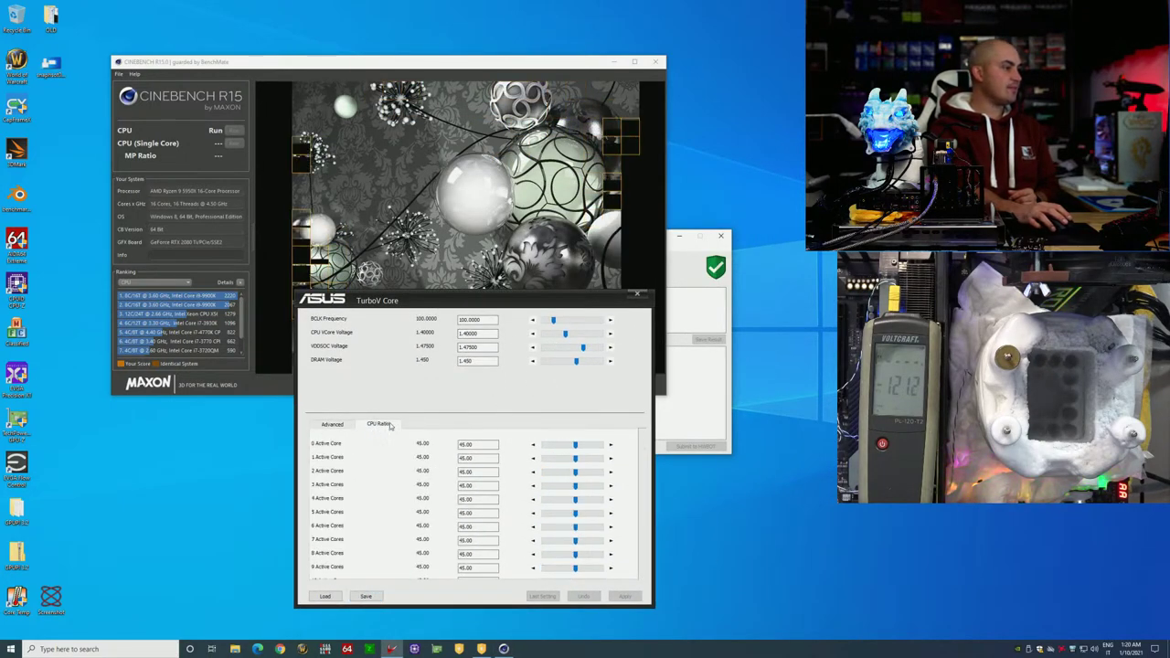
click(610, 335)
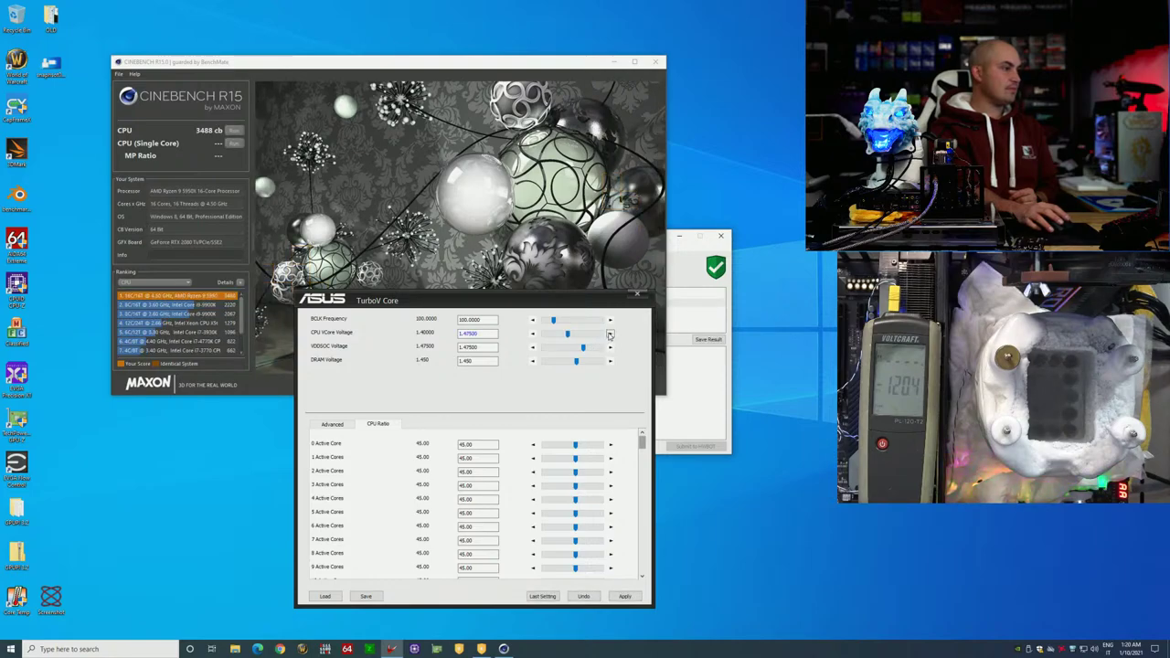
click(610, 334)
click(609, 335)
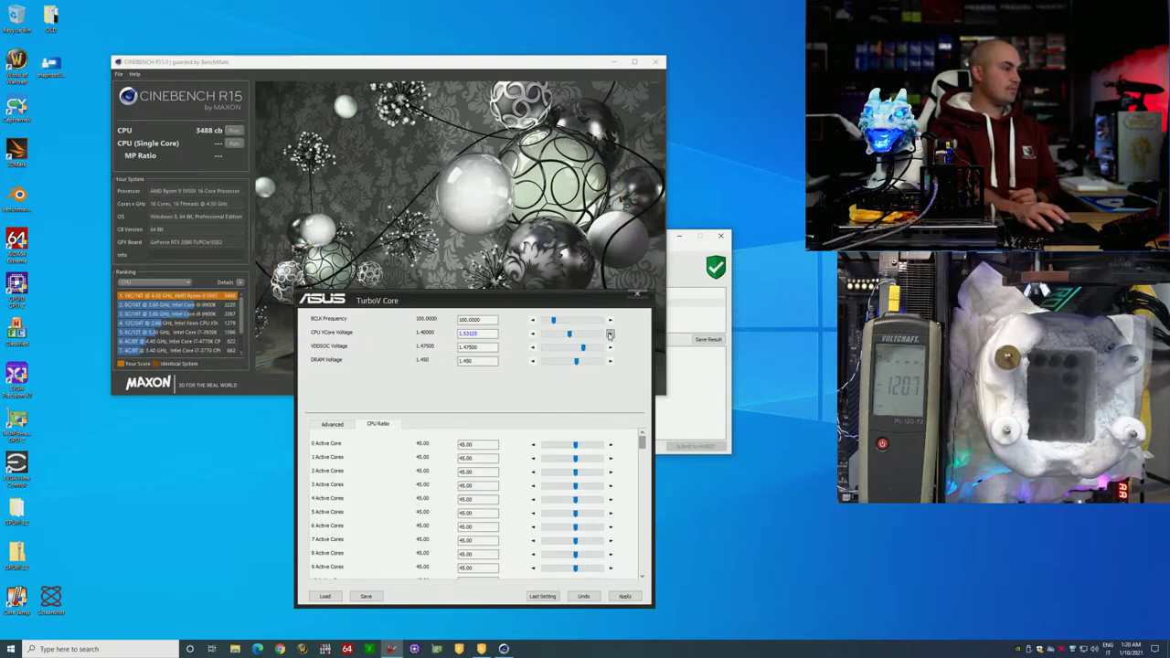
click(625, 596)
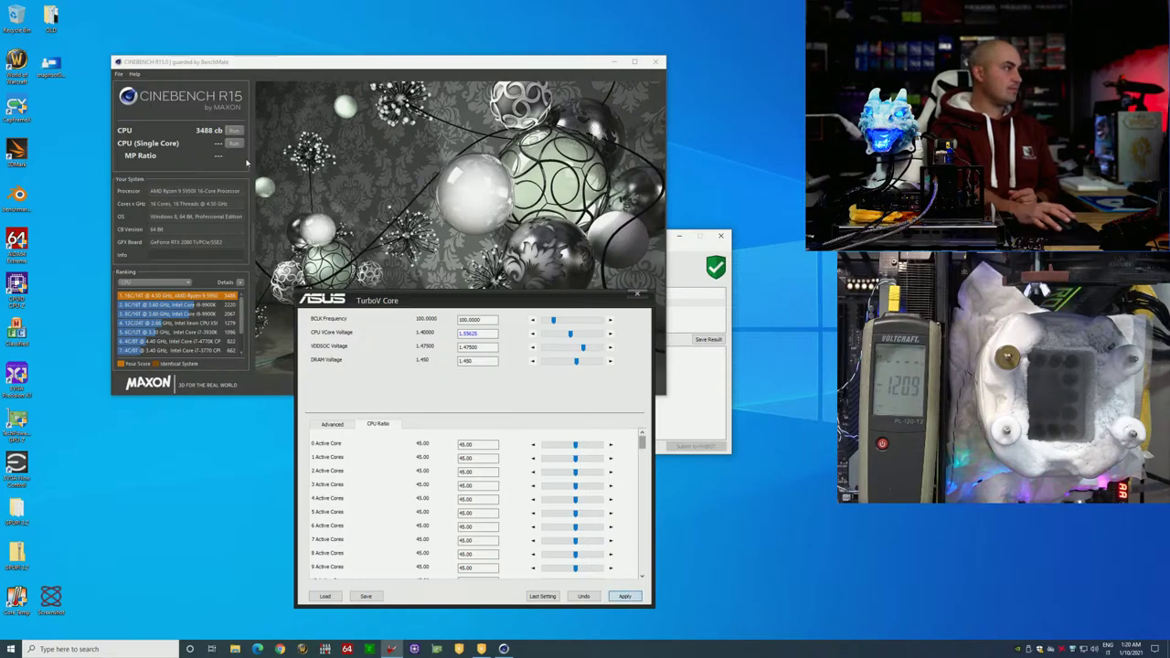
Step: Rerun the Cinebench R15 multi-core CPU test, bring TurboV Core forward and close Cinebench R15
click(235, 131)
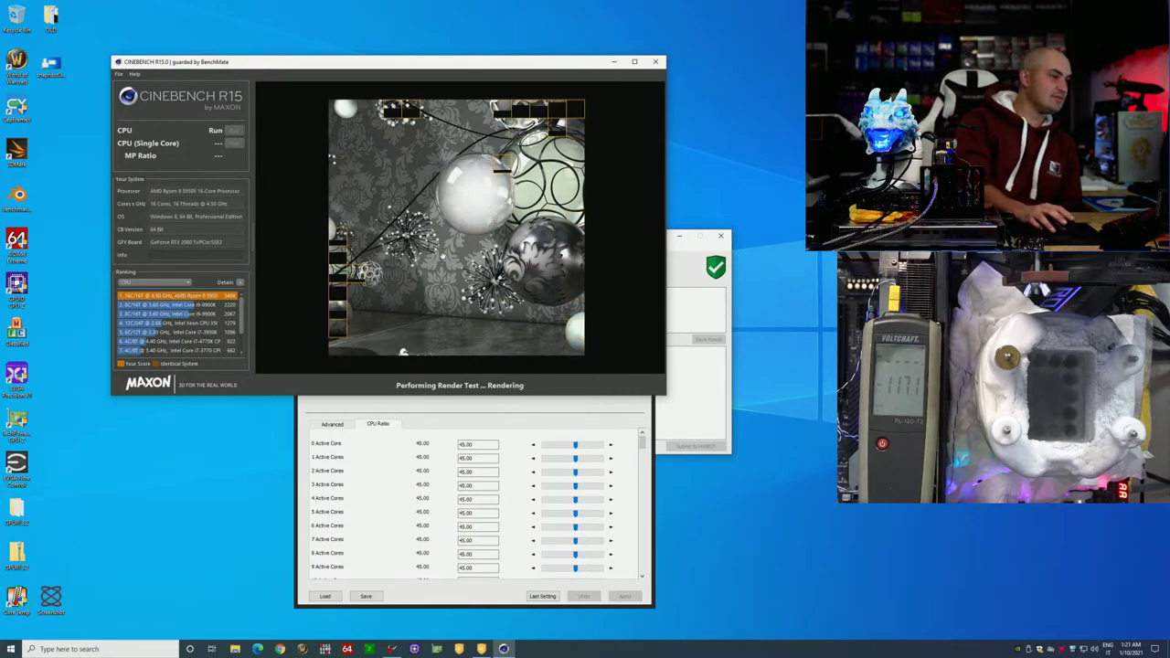
click(591, 404)
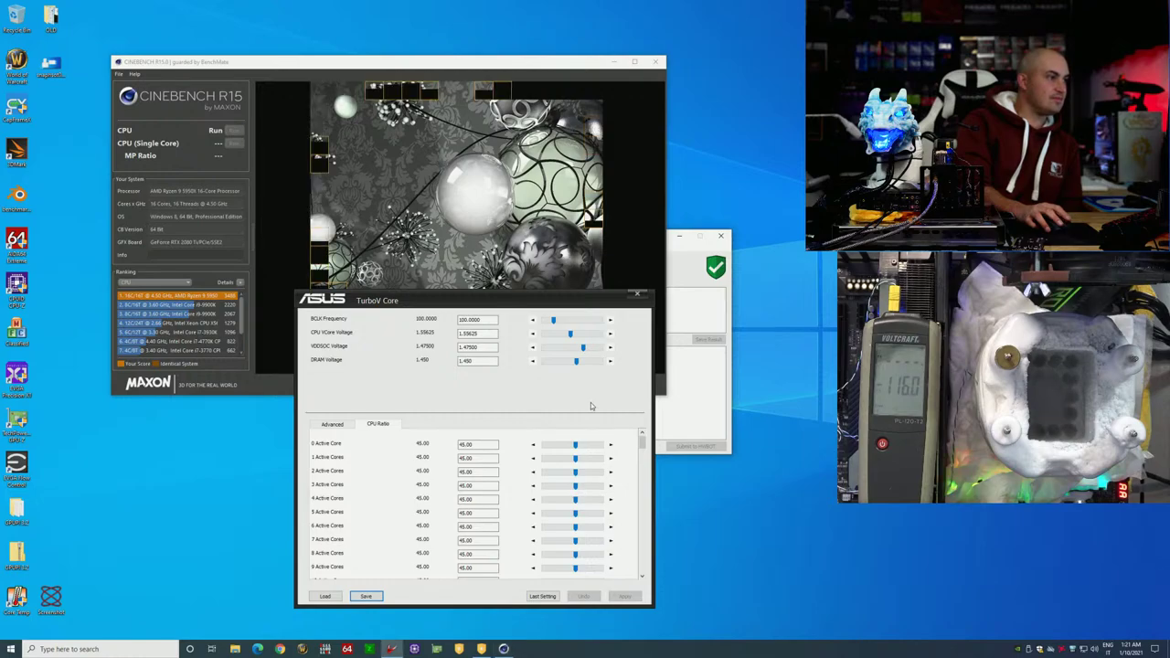
click(659, 64)
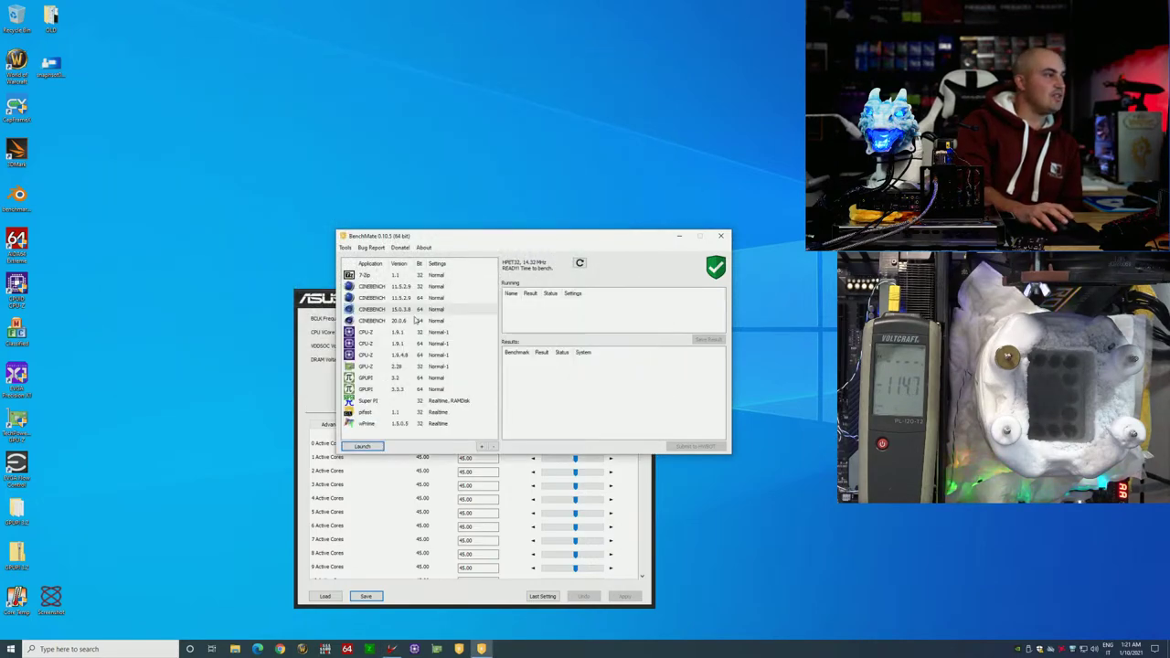
Step: Launch Cinebench R20 (20.0.6) from BenchMate and bring TurboV Core to the front
click(416, 320)
click(370, 446)
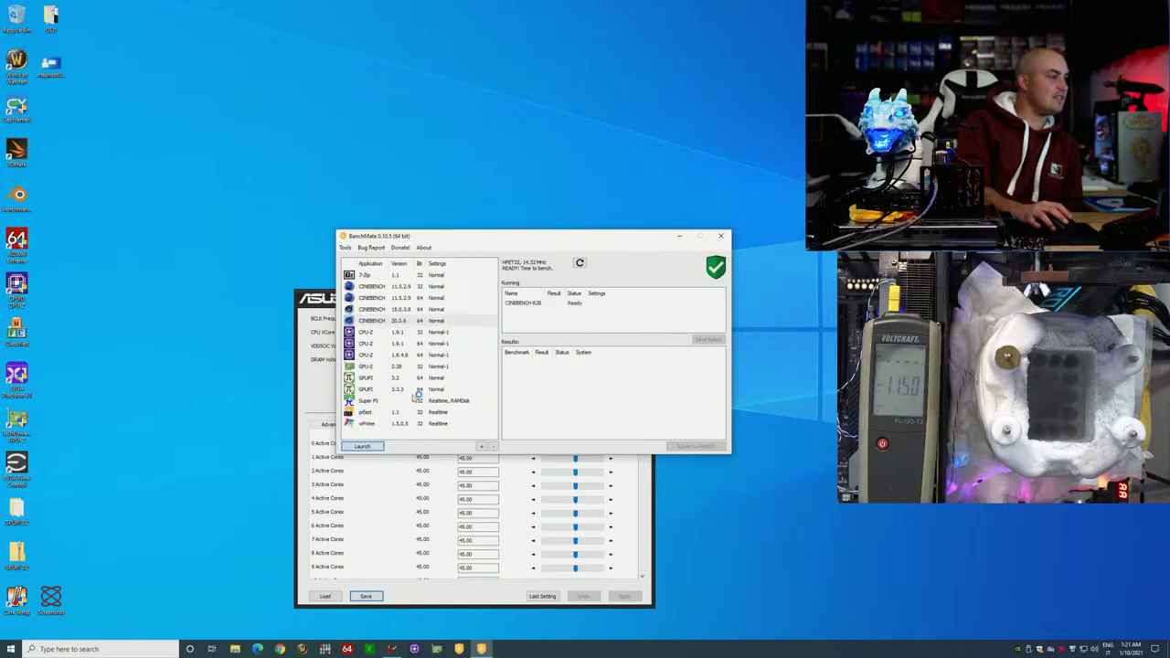
click(521, 482)
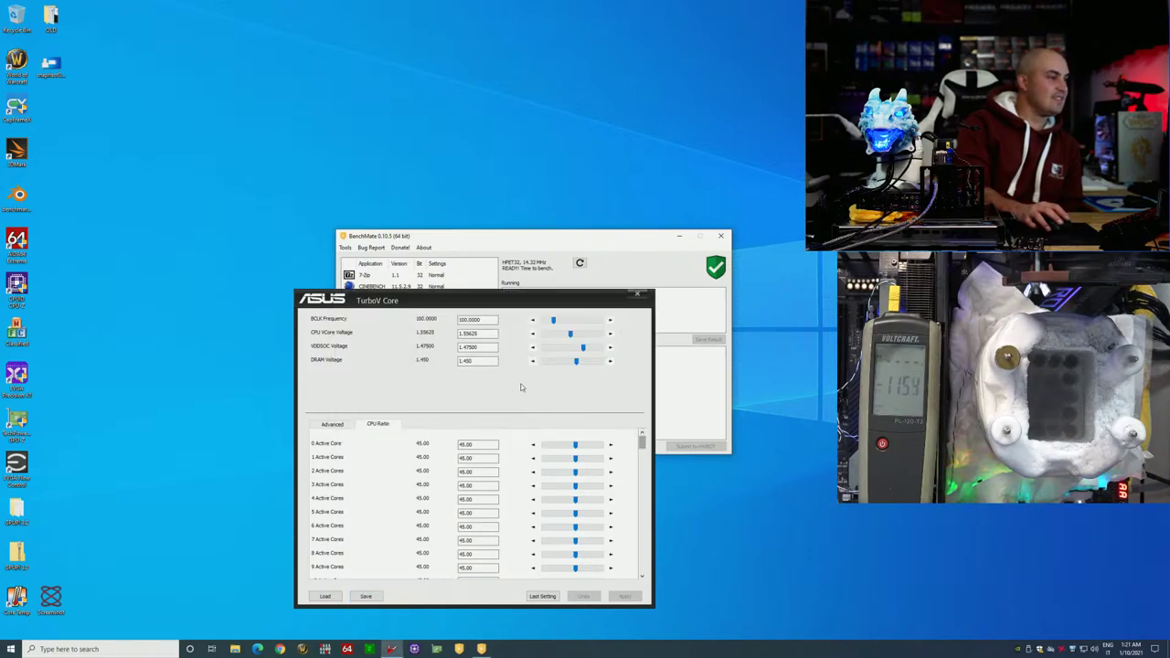
Step: Lower the VDDSOC Voltage to 1.23750 in TurboV Core and apply it
drag(536, 353, 570, 351)
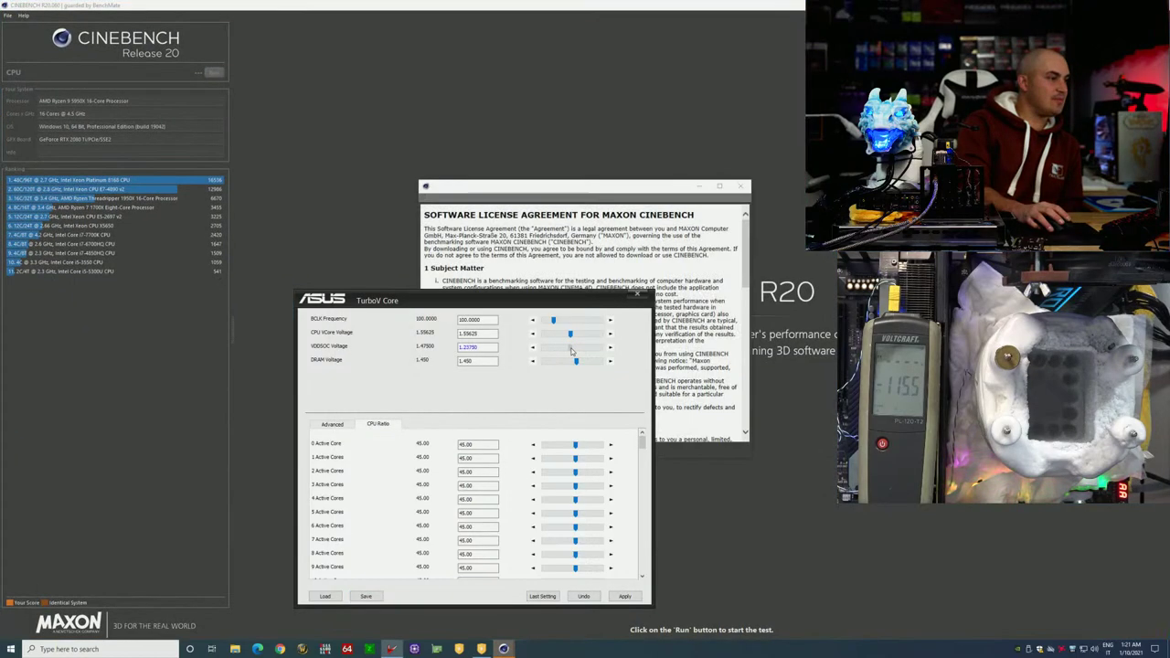
click(625, 597)
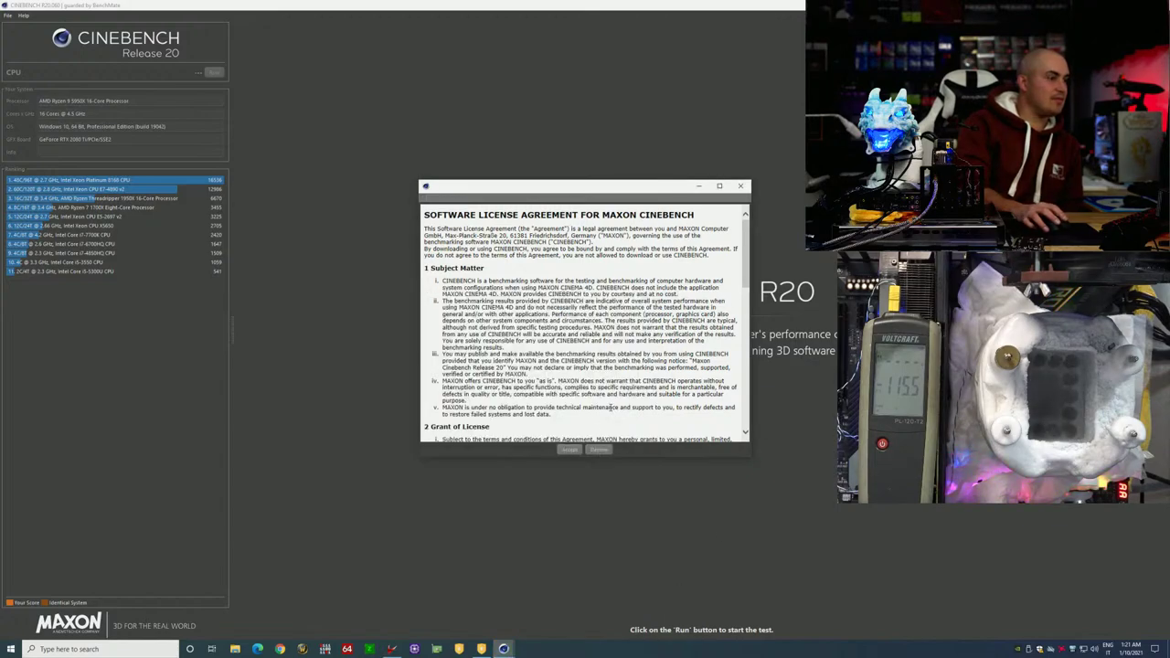
Step: Accept the Cinebench R20 licence agreement and arrange its reduced window so that the TurboV Core voltage settings are uncovered
click(569, 450)
double_click(585, 4)
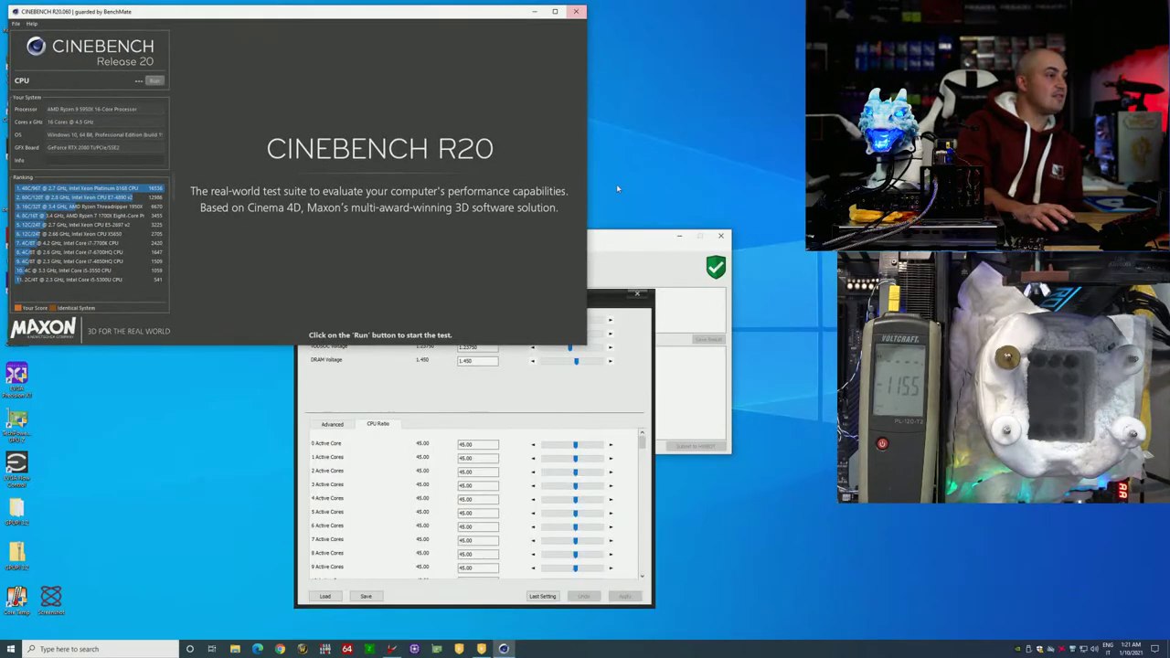
drag(610, 303, 630, 329)
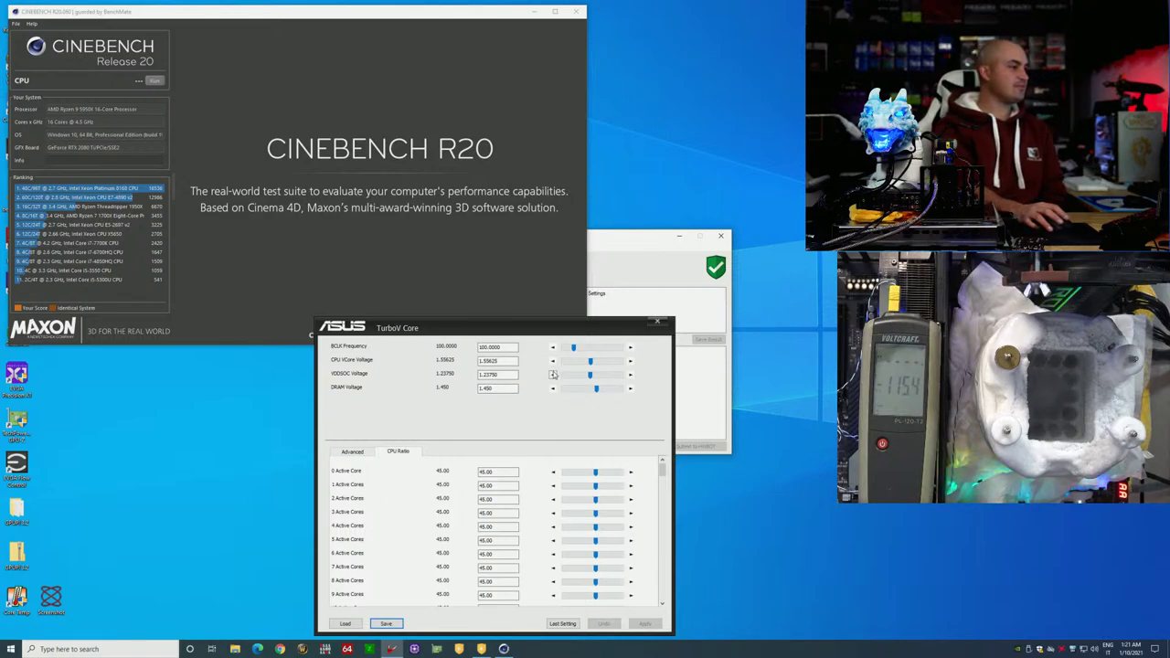
Step: Apply a VDDSOC Voltage of 1.20000 in TurboV Core and start the Cinebench R20 CPU test
click(552, 375)
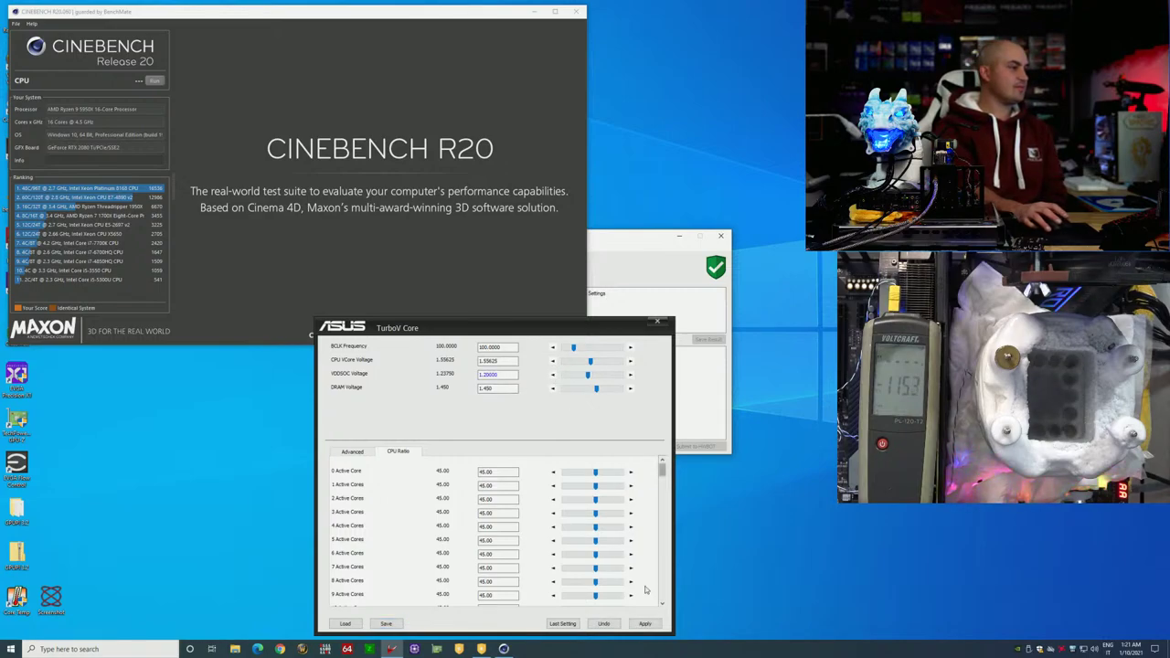
click(645, 625)
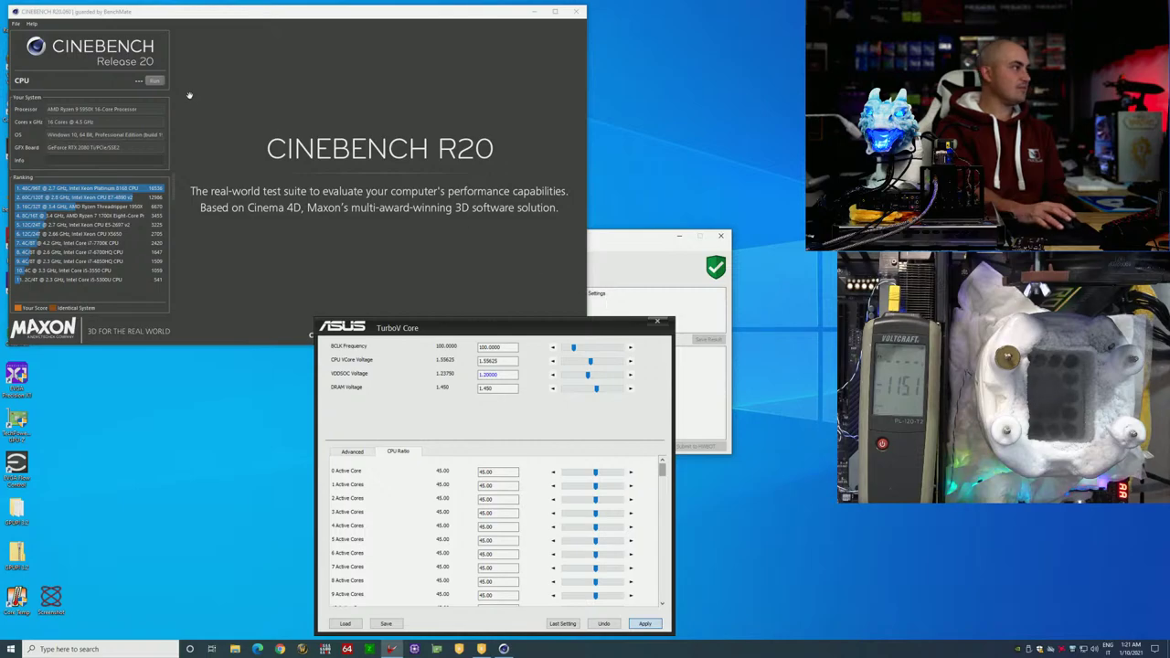
click(154, 81)
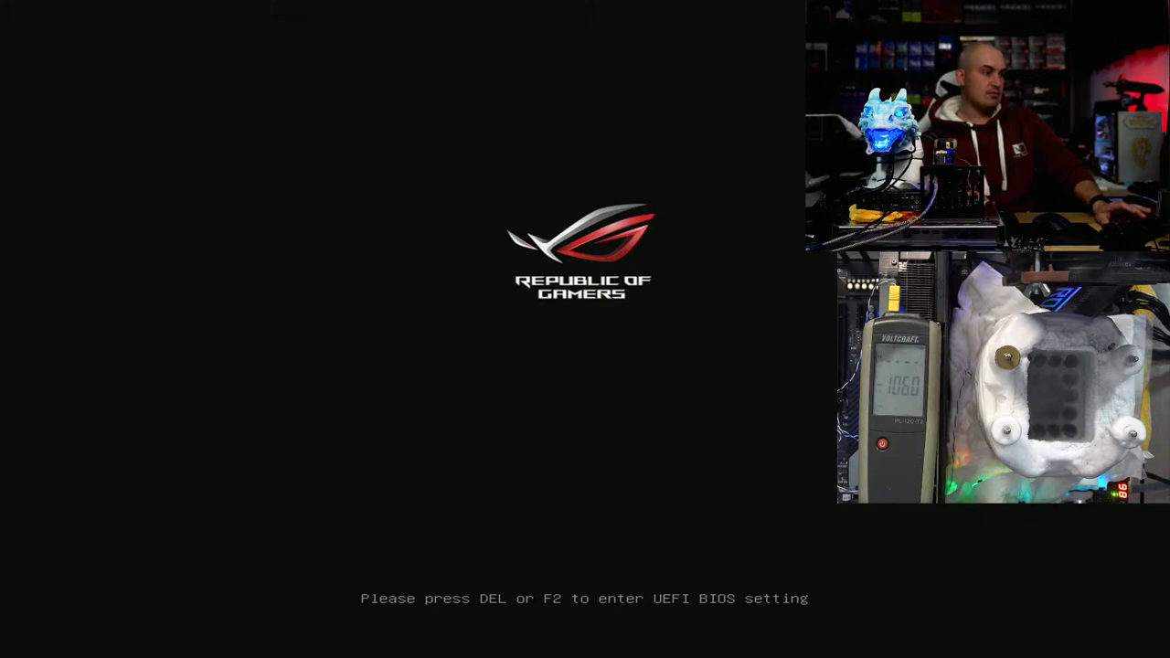
Step: Enter the UEFI BIOS setup during startup and go to the Extreme Tweaker settings
key(Delete)
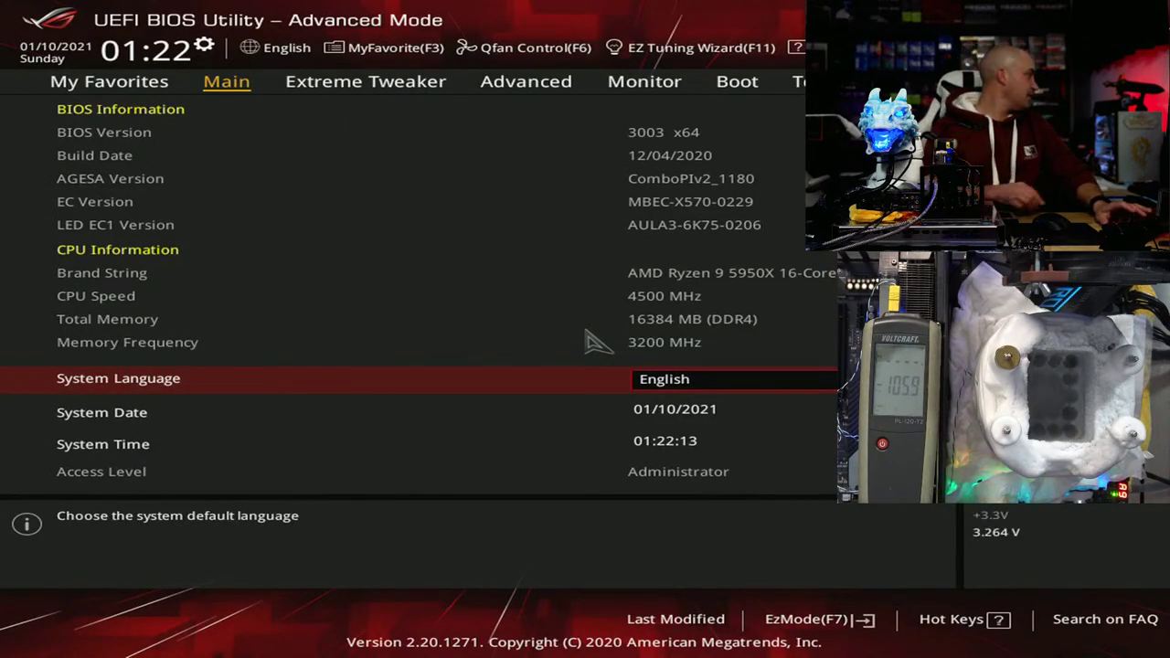
key(Return)
key(Escape)
key(Right)
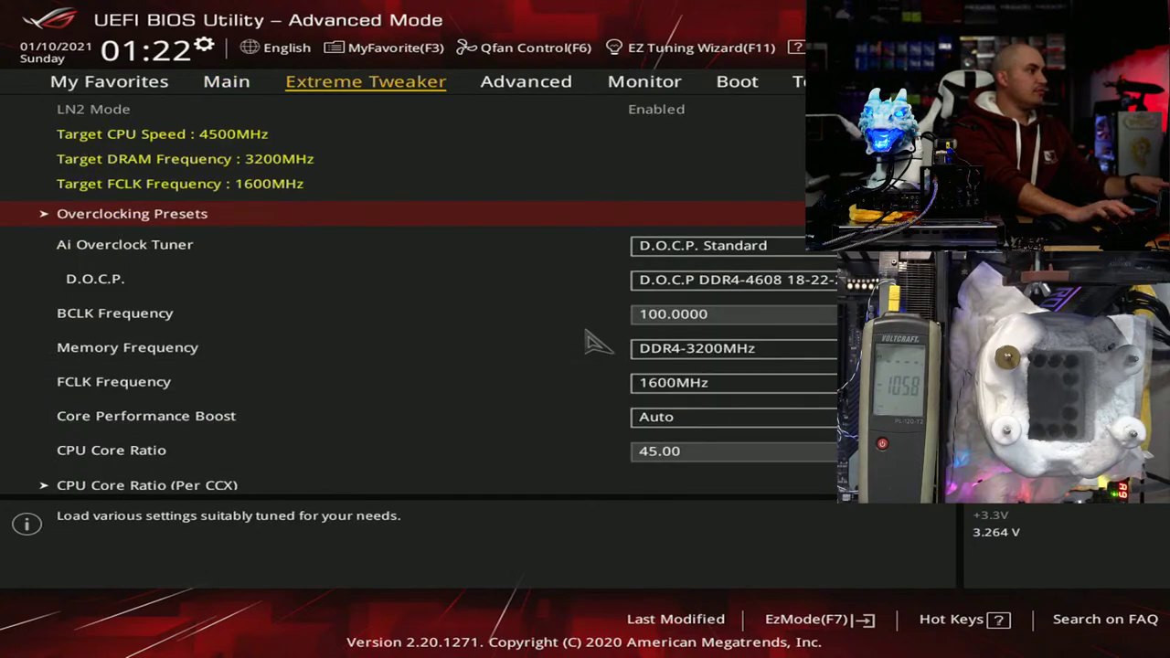
Step: Set the VDDSOC Voltage Override to 1.1125 in the Extreme Tweaker settings
key(Down)
key(Down)
key(Down)
key(Down)
key(Down)
key(Down)
key(Down)
key(Down)
key(Down)
key(Down)
key(Down)
key(Down)
key(Down)
key(Down)
key(Down)
key(Down)
key(Down)
key(Down)
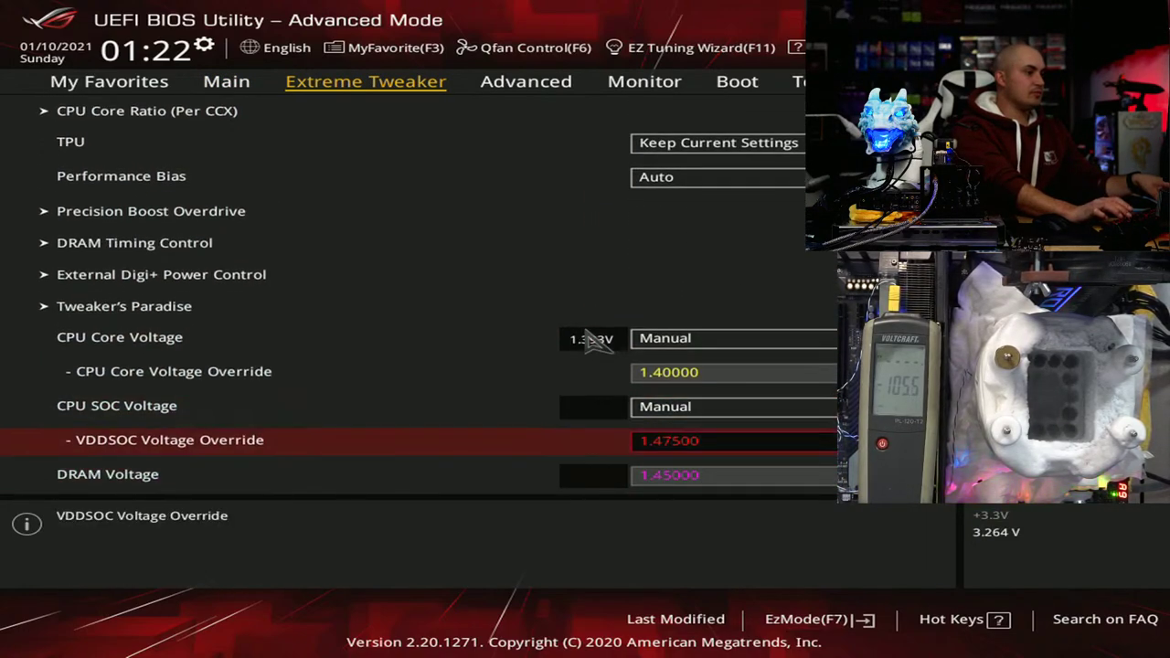
text(1.1)
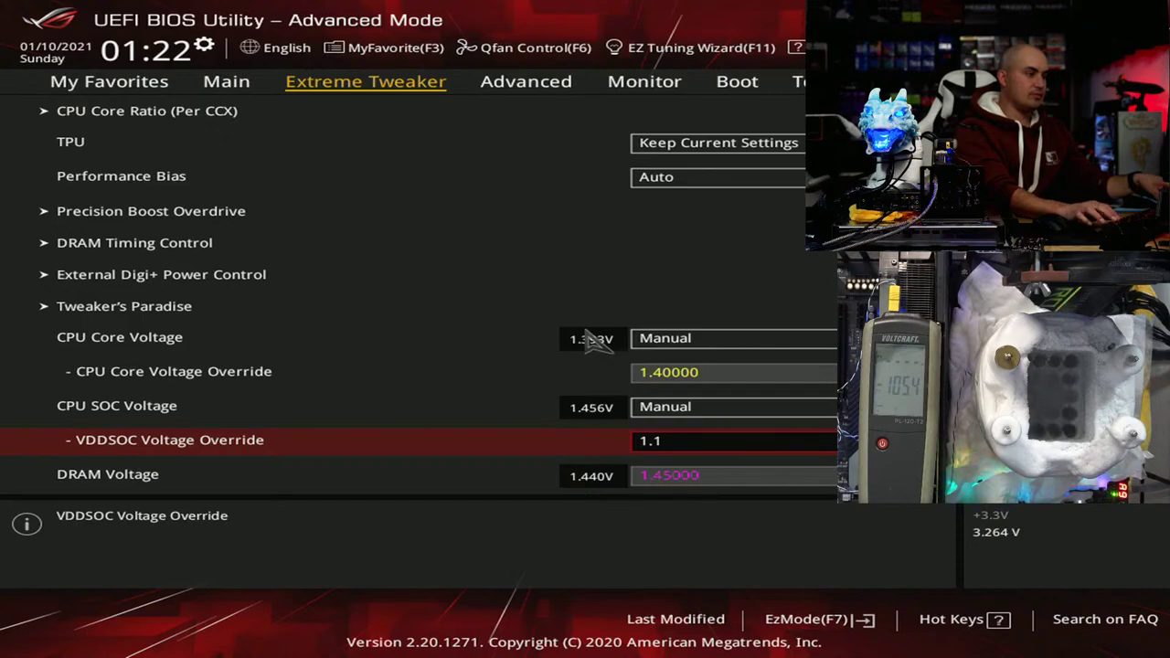
text(125)
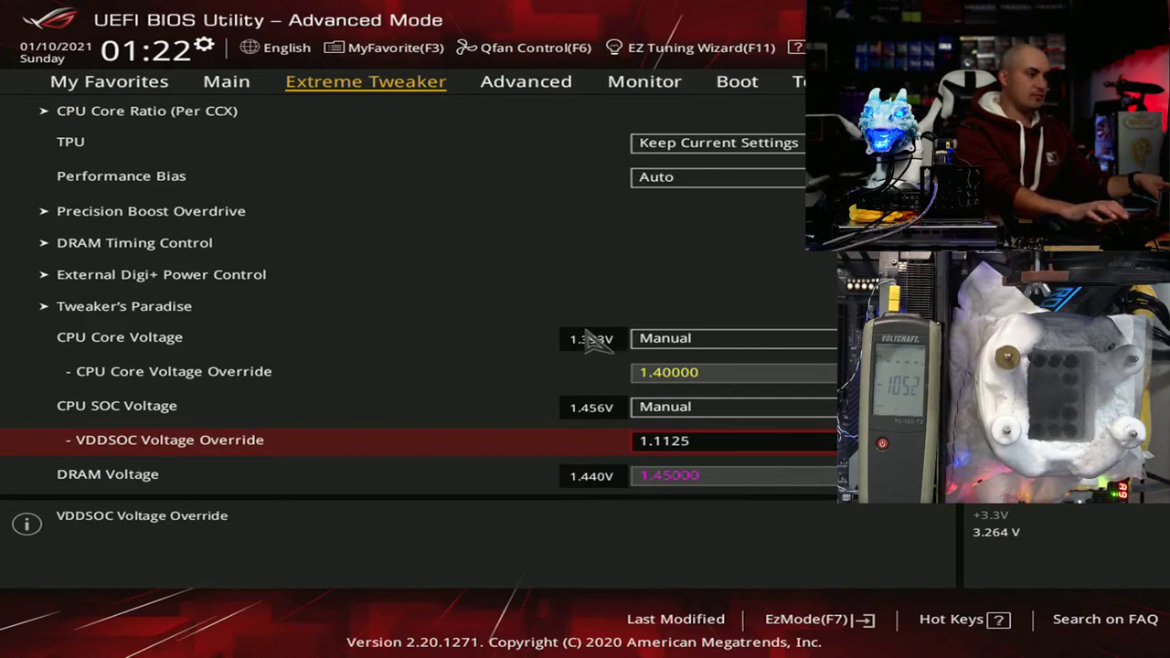
key(Down)
Step: Save the changed BIOS settings and restart the system
key(Up)
key(Up)
key(Up)
key(Up)
key(Up)
key(Up)
key(Up)
key(Up)
key(Up)
key(Up)
key(Up)
key(Up)
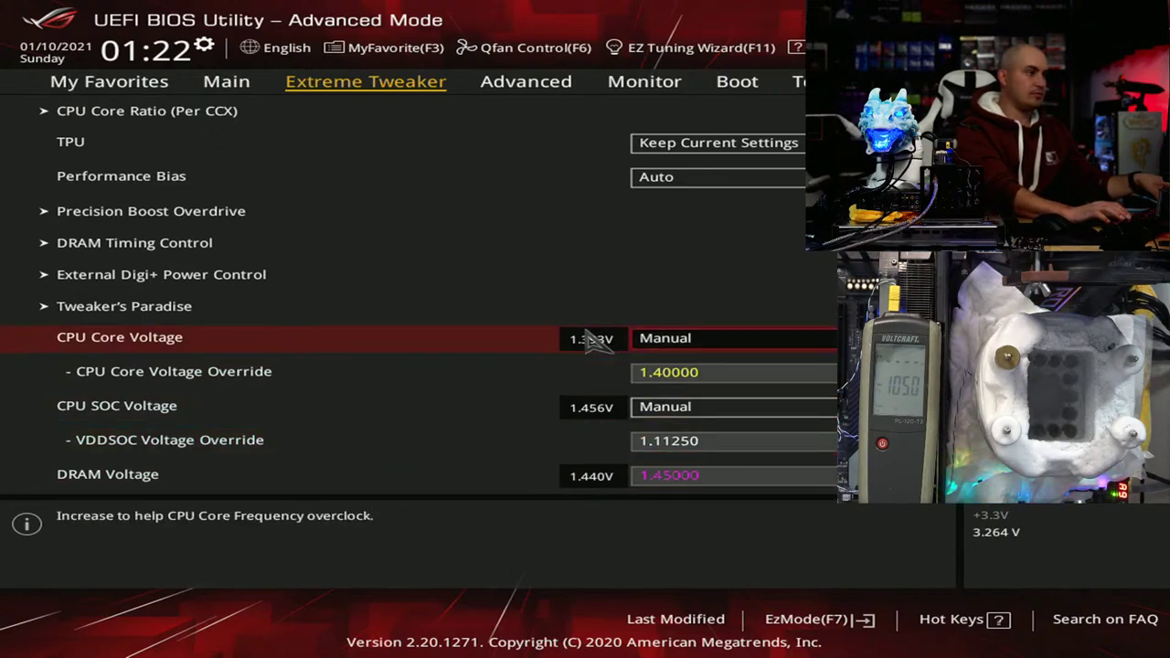
key(F10)
key(Return)
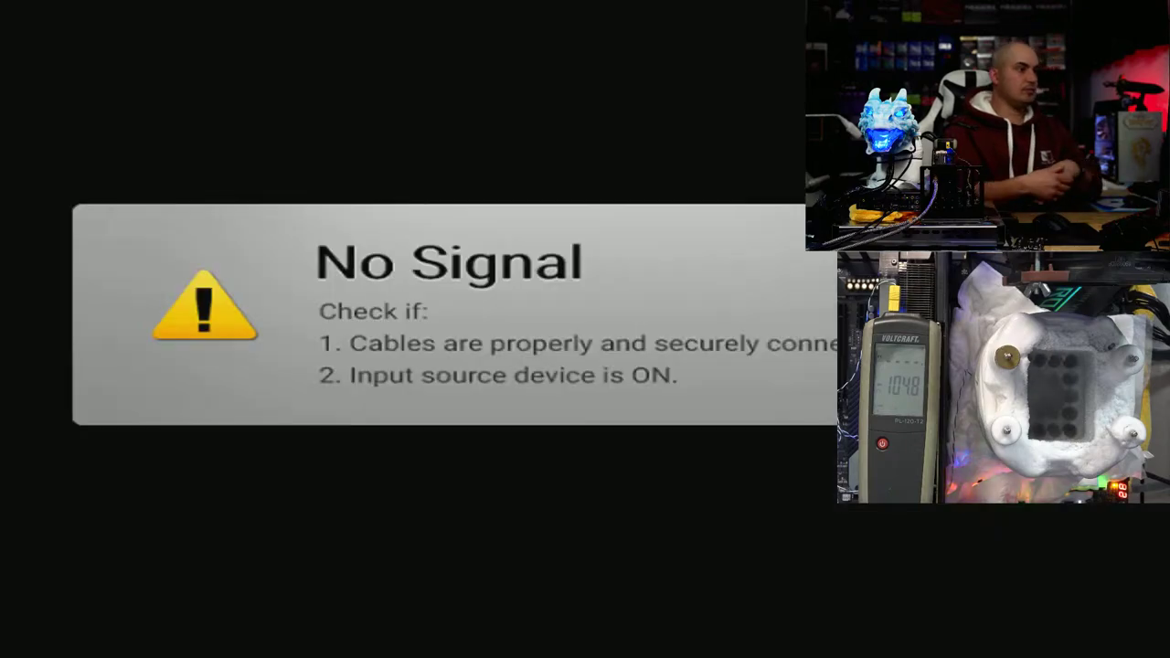